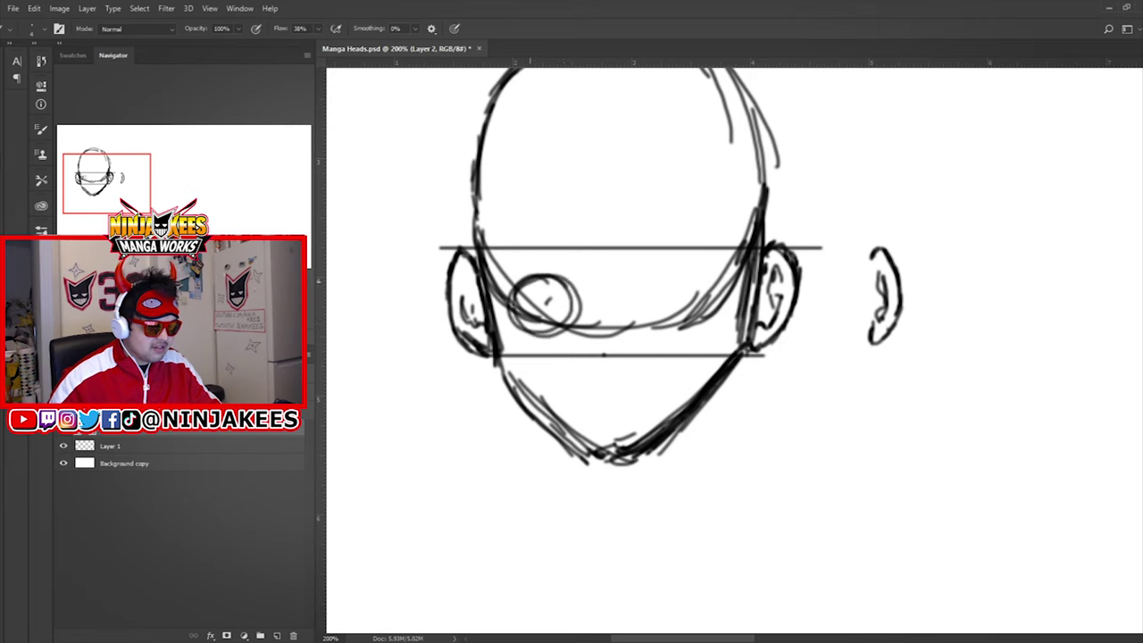
# Sketch a circle for the second eye and a double-headed spacing arrow between the two eye circles.
pyautogui.moveTo(687, 285)
pyautogui.mouseDown()
pyautogui.moveTo(701, 304)
pyautogui.moveTo(652, 323)
pyautogui.moveTo(712, 328)
pyautogui.mouseUp()
pyautogui.moveTo(587, 304)
pyautogui.mouseDown()
pyautogui.moveTo(641, 305)
pyautogui.moveTo(618, 318)
pyautogui.moveTo(583, 305)
pyautogui.mouseUp()
pyautogui.moveTo(596, 310); pyautogui.dragTo(583, 306)
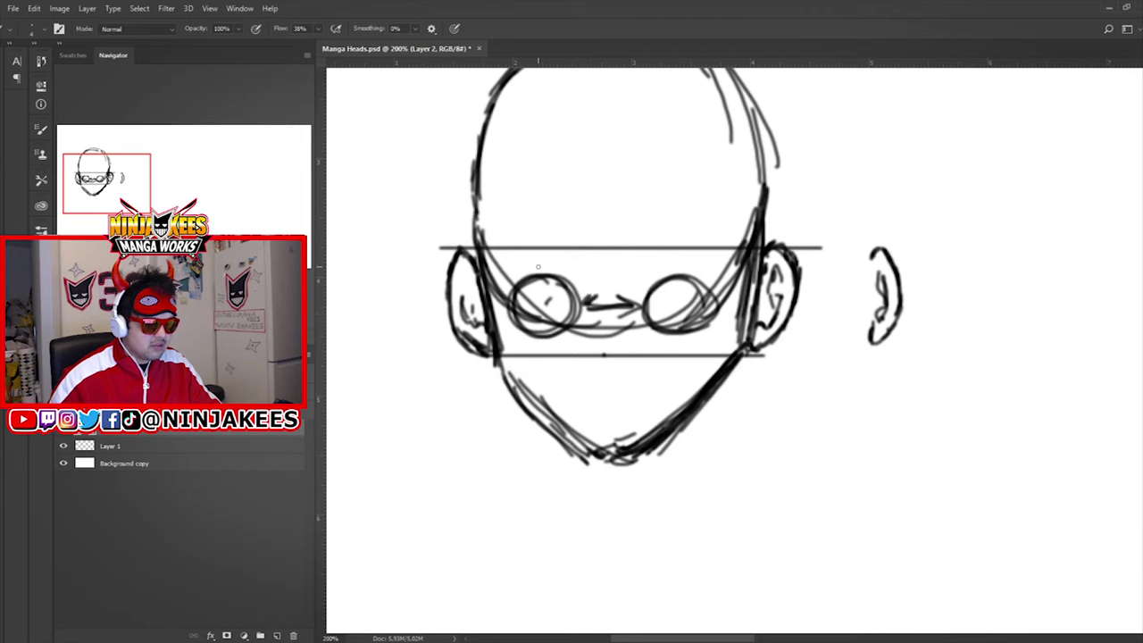
pyautogui.moveTo(511, 261); pyautogui.dragTo(580, 259)
pyautogui.moveTo(580, 260); pyautogui.dragTo(566, 265)
pyautogui.press('e')
pyautogui.moveTo(514, 266)
pyautogui.mouseDown()
pyautogui.moveTo(573, 259)
pyautogui.moveTo(561, 261)
pyautogui.mouseUp()
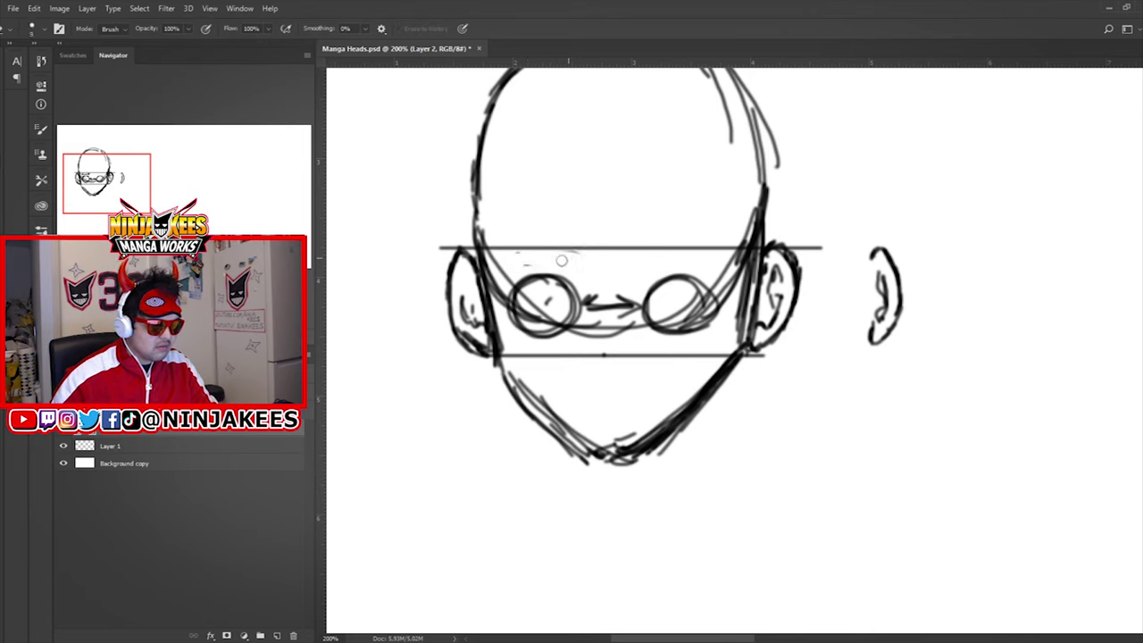
# Erase both eye circles, the arrow and the cranium curve between the two guide lines with a larger eraser.
pyautogui.moveTo(597, 302)
pyautogui.mouseDown()
pyautogui.moveTo(649, 315)
pyautogui.moveTo(663, 299)
pyautogui.moveTo(648, 318)
pyautogui.moveTo(694, 319)
pyautogui.moveTo(541, 316)
pyautogui.mouseUp()
pyautogui.press(']')
pyautogui.press(']')
pyautogui.press(']')
pyautogui.press(']')
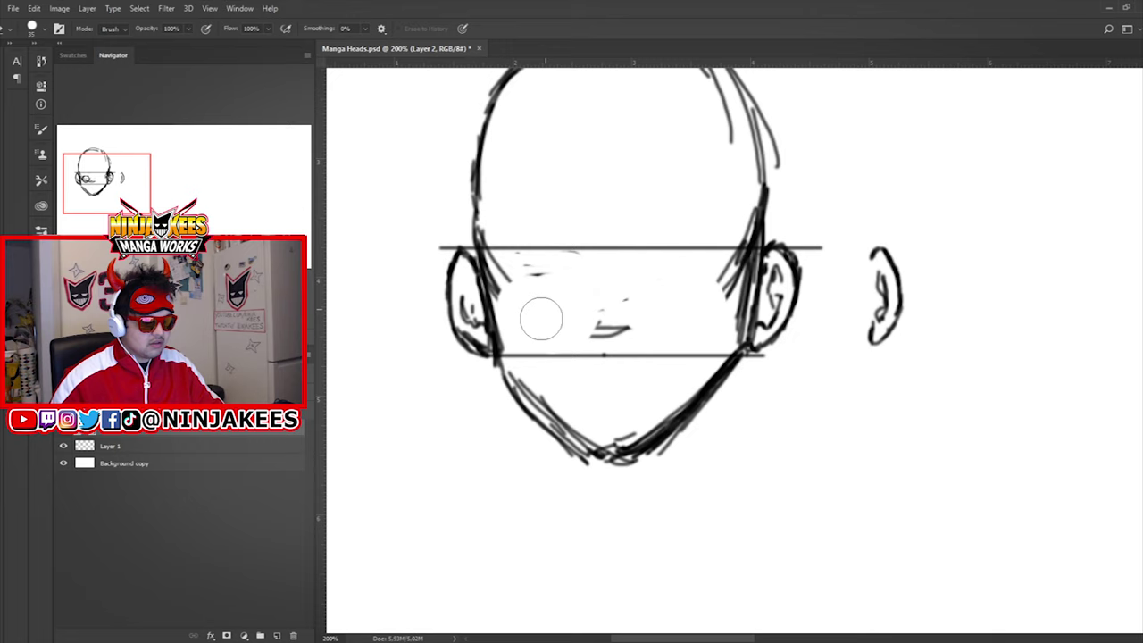
# Draw thick, boxy outlines for both eyes between the horizontal guide lines, with a short spacing dash between them.
pyautogui.press('b')
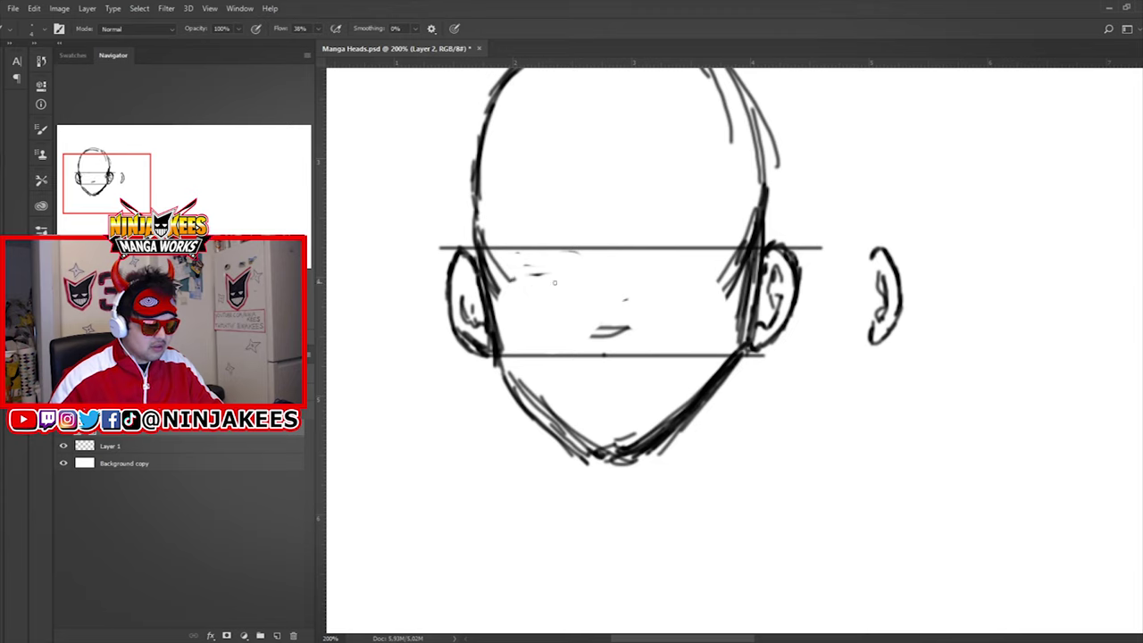
pyautogui.moveTo(532, 273)
pyautogui.mouseDown()
pyautogui.moveTo(546, 274)
pyautogui.moveTo(517, 277)
pyautogui.moveTo(577, 278)
pyautogui.moveTo(591, 329)
pyautogui.moveTo(512, 301)
pyautogui.moveTo(513, 332)
pyautogui.moveTo(532, 333)
pyautogui.mouseUp()
pyautogui.moveTo(505, 296); pyautogui.dragTo(546, 330)
pyautogui.moveTo(665, 282)
pyautogui.mouseDown()
pyautogui.moveTo(707, 272)
pyautogui.moveTo(664, 282)
pyautogui.moveTo(709, 268)
pyautogui.moveTo(688, 350)
pyautogui.moveTo(625, 304)
pyautogui.mouseUp()
pyautogui.moveTo(670, 237)
pyautogui.mouseDown()
pyautogui.moveTo(697, 294)
pyautogui.moveTo(651, 311)
pyautogui.moveTo(648, 332)
pyautogui.mouseUp()
pyautogui.hotkey('ctrl', 'z')
pyautogui.hotkey('ctrl', 'z')
pyautogui.moveTo(655, 287)
pyautogui.mouseDown()
pyautogui.moveTo(658, 334)
pyautogui.moveTo(725, 325)
pyautogui.moveTo(715, 324)
pyautogui.moveTo(738, 284)
pyautogui.mouseUp()
pyautogui.moveTo(575, 284)
pyautogui.mouseDown()
pyautogui.moveTo(589, 329)
pyautogui.moveTo(638, 296)
pyautogui.mouseUp()
pyautogui.moveTo(510, 281); pyautogui.dragTo(582, 273)
pyautogui.moveTo(514, 279)
pyautogui.mouseDown()
pyautogui.moveTo(516, 332)
pyautogui.moveTo(580, 329)
pyautogui.mouseUp()
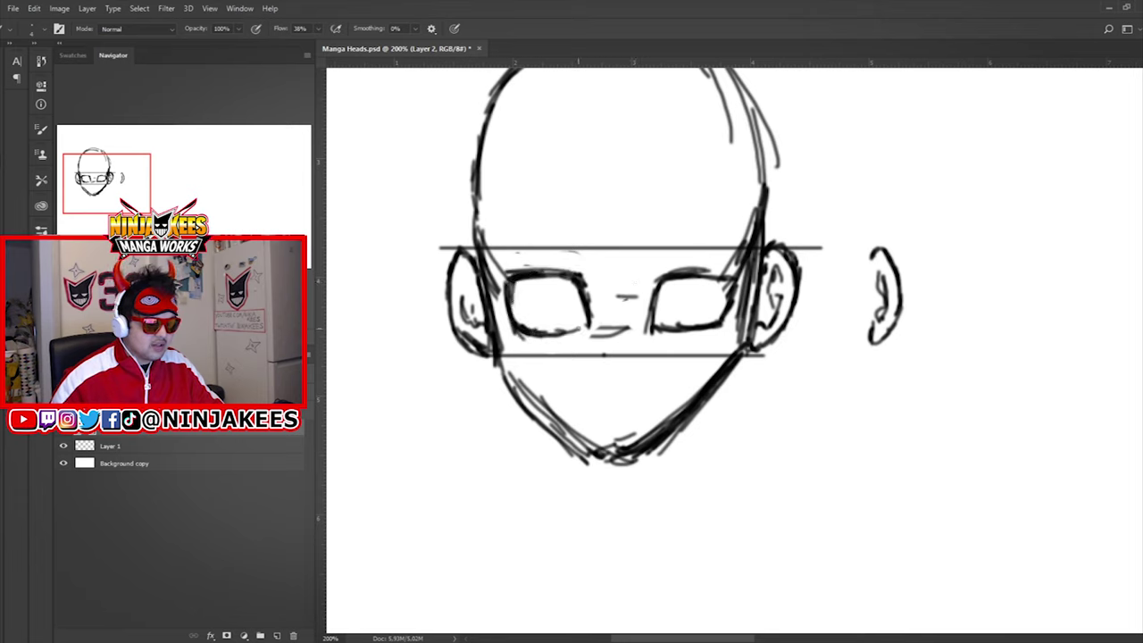
# Lasso the left eye of the face and copy it to a new layer.
pyautogui.press('l')
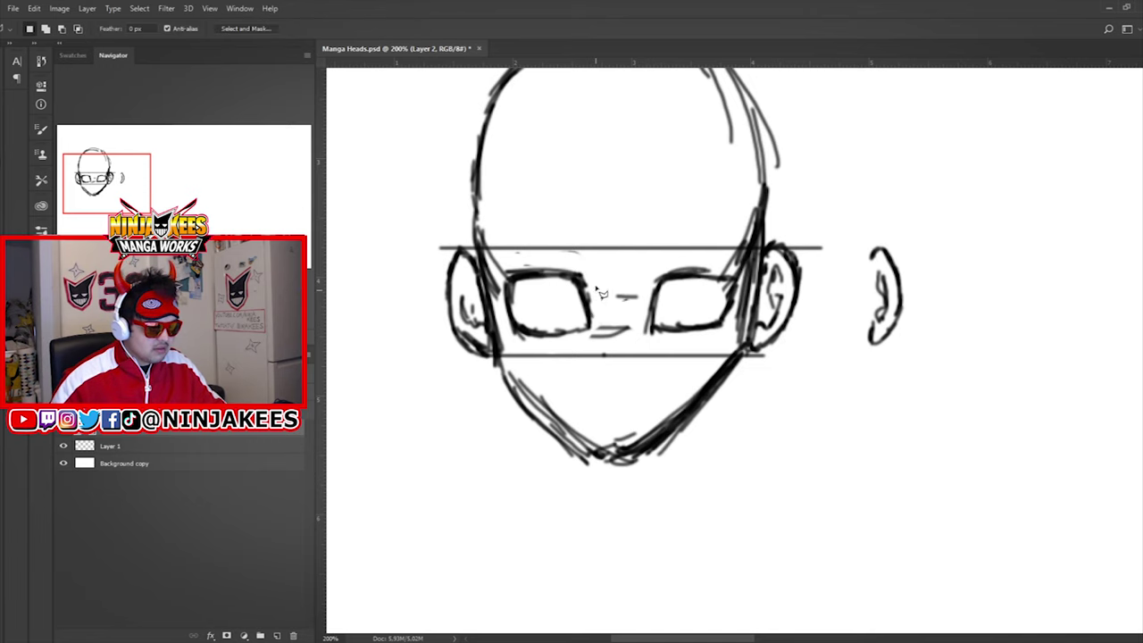
pyautogui.moveTo(582, 259)
pyautogui.mouseDown()
pyautogui.moveTo(603, 329)
pyautogui.moveTo(572, 351)
pyautogui.moveTo(529, 349)
pyautogui.moveTo(499, 313)
pyautogui.moveTo(500, 273)
pyautogui.moveTo(552, 253)
pyautogui.moveTo(591, 281)
pyautogui.mouseUp()
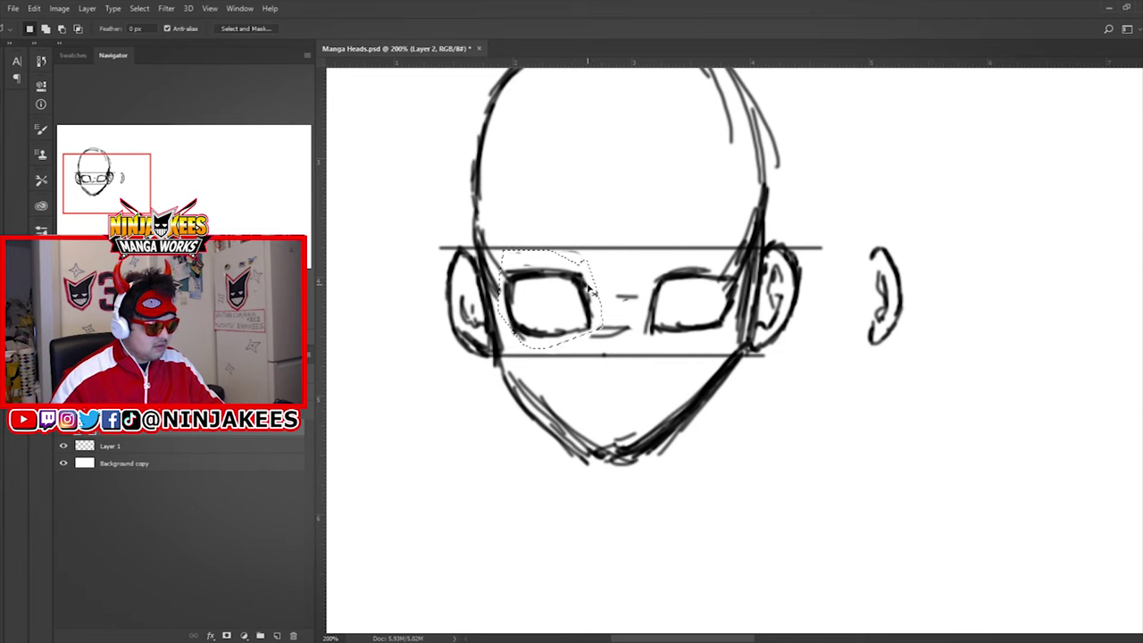
pyautogui.hotkey('ctrl', 'j')
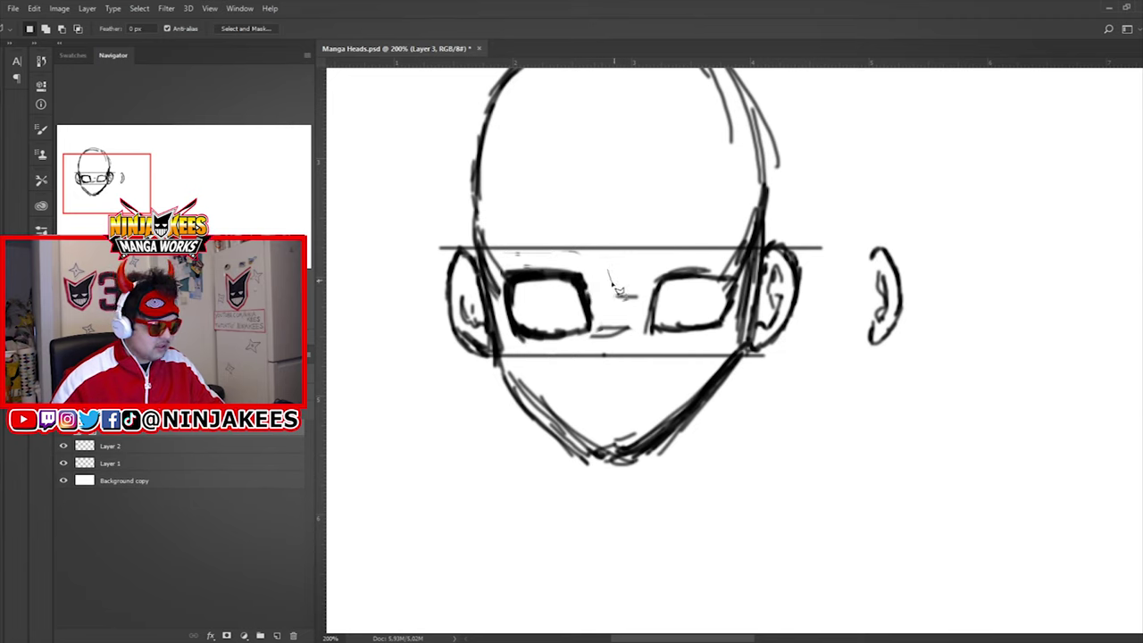
pyautogui.click(607, 288)
pyautogui.doubleClick(613, 267)
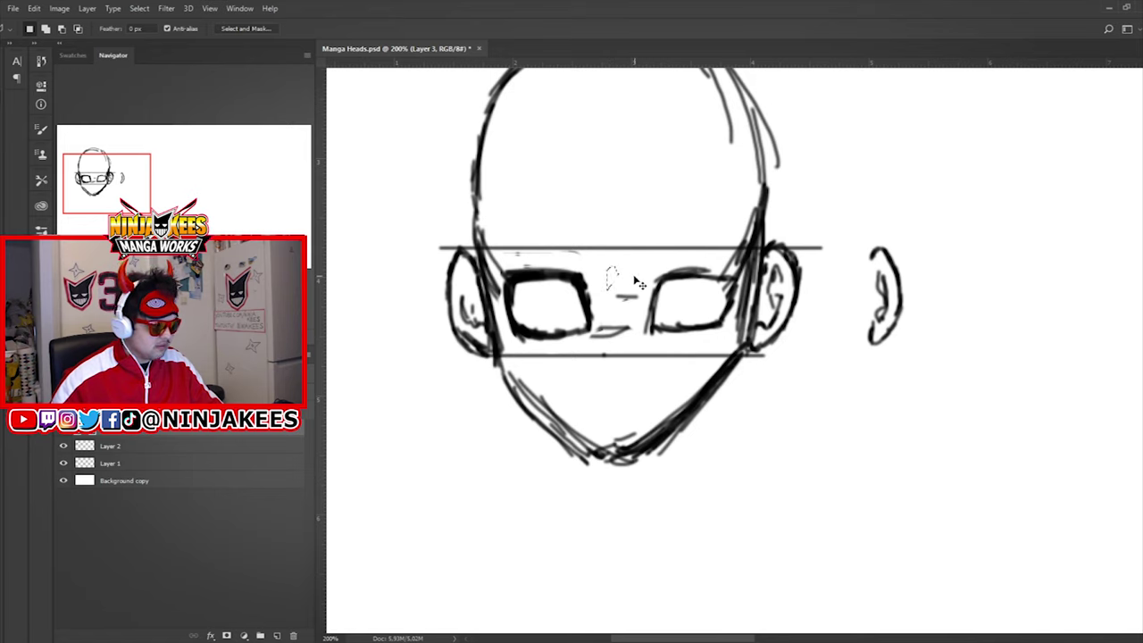
# Try to transform the copied eye, and hide its layer.
pyautogui.hotkey('ctrl', 't')
pyautogui.moveTo(585, 296); pyautogui.dragTo(655, 292)
pyautogui.press('Escape')
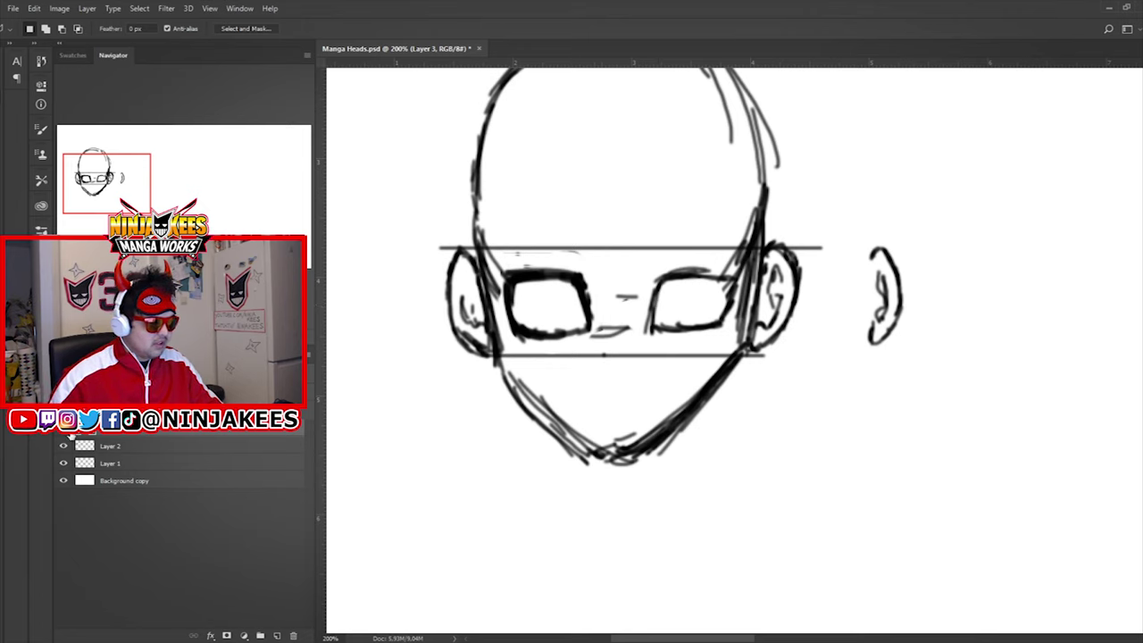
pyautogui.hotkey('ctrl', 'd')
pyautogui.press('b')
pyautogui.press('e')
pyautogui.press('b')
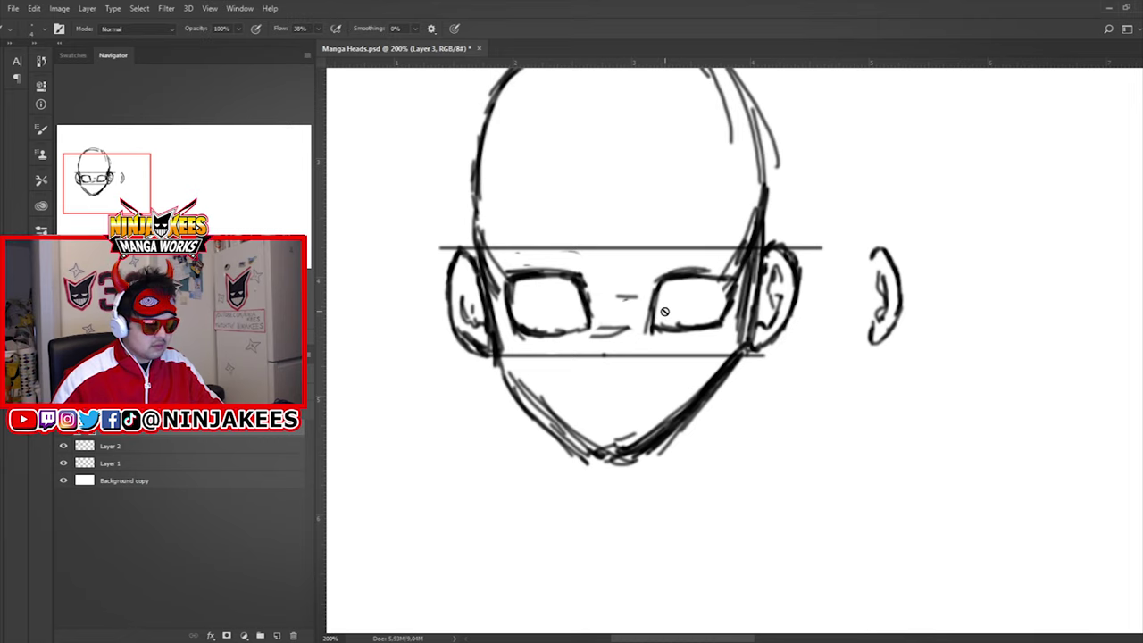
pyautogui.click(126, 464)
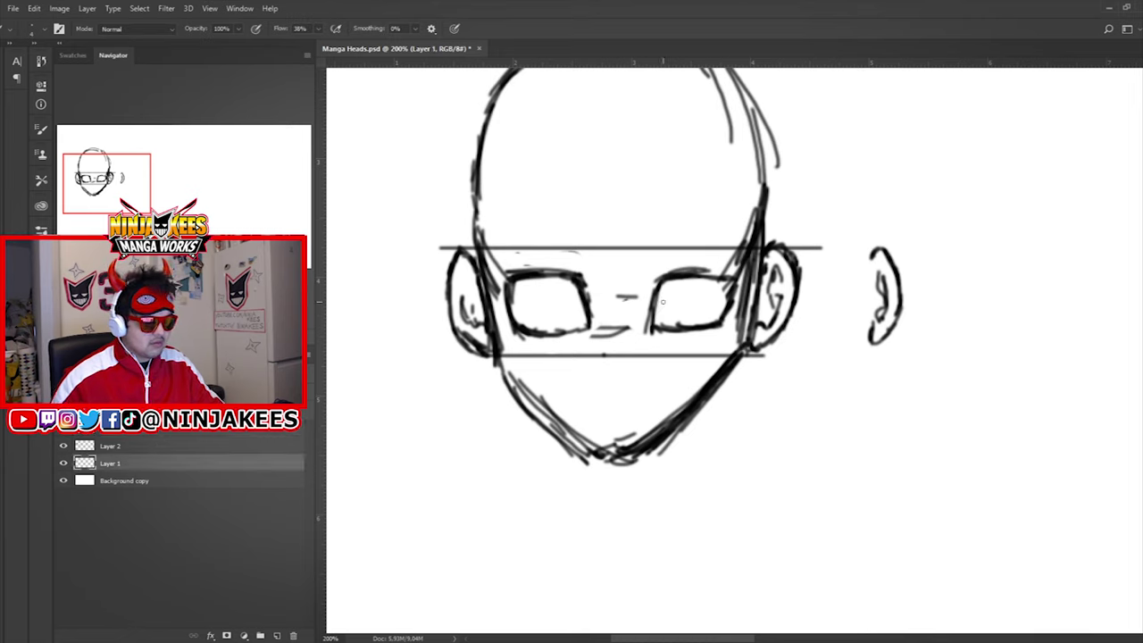
pyautogui.press('e')
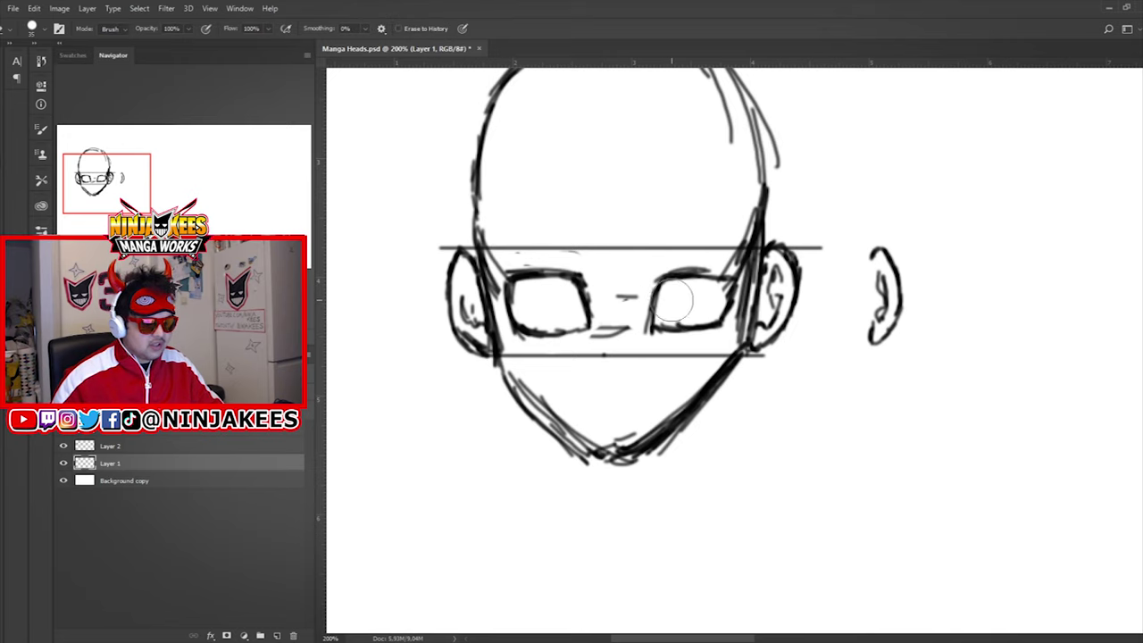
pyautogui.click(91, 434)
pyautogui.keyDown('shift'); pyautogui.click(104, 446); pyautogui.keyUp('shift')
pyautogui.moveTo(106, 447)
pyautogui.mouseDown()
pyautogui.moveTo(291, 491)
pyautogui.moveTo(309, 625)
pyautogui.moveTo(294, 634)
pyautogui.mouseUp()
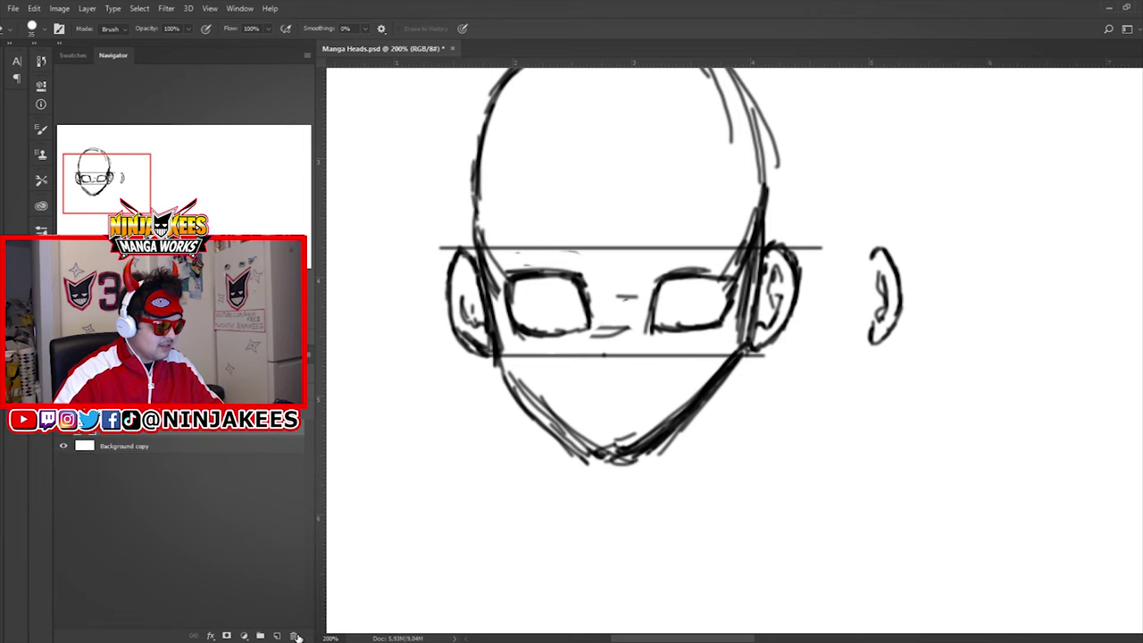
pyautogui.hotkey('ctrl', 'z')
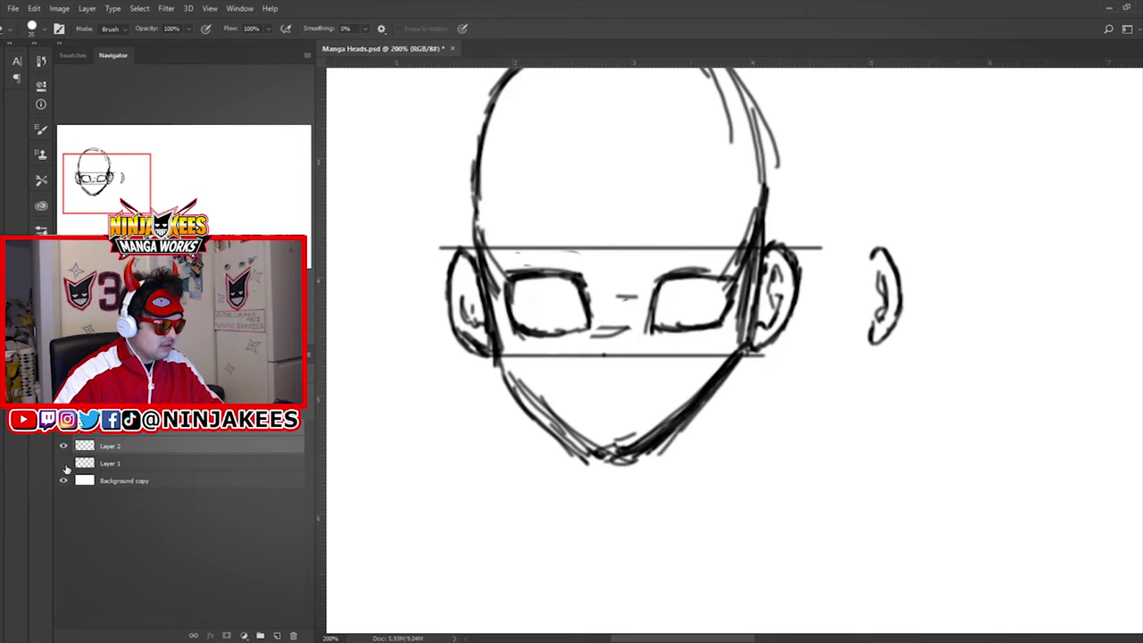
# Keep Layer 1 hidden and make Layer 2 the active layer.
pyautogui.click(64, 463)
pyautogui.click(63, 446)
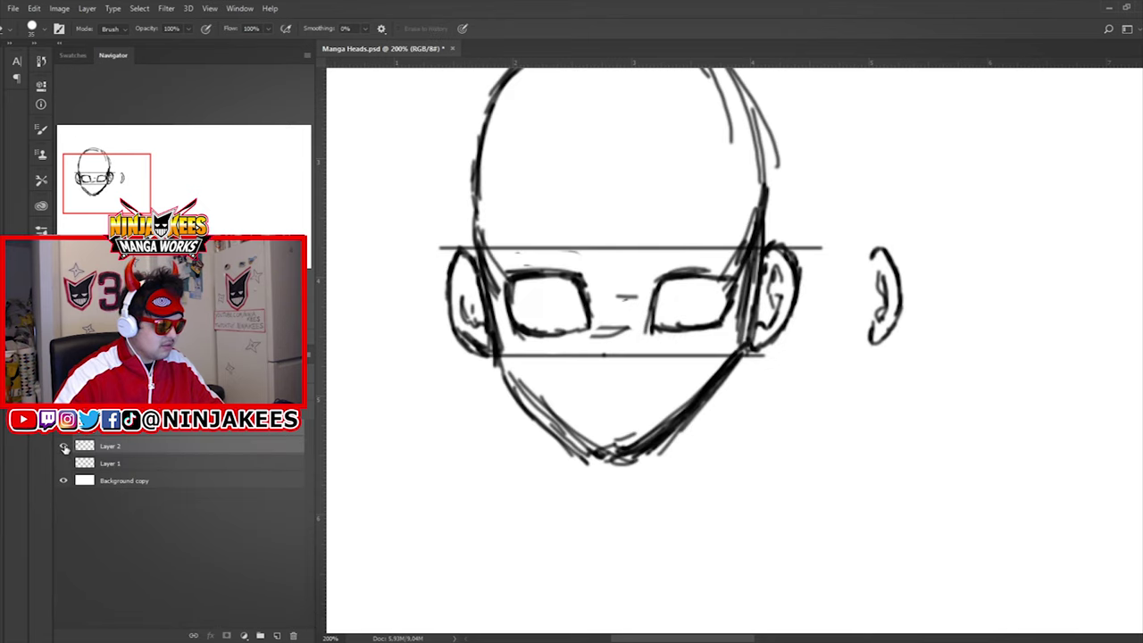
pyautogui.click(89, 449)
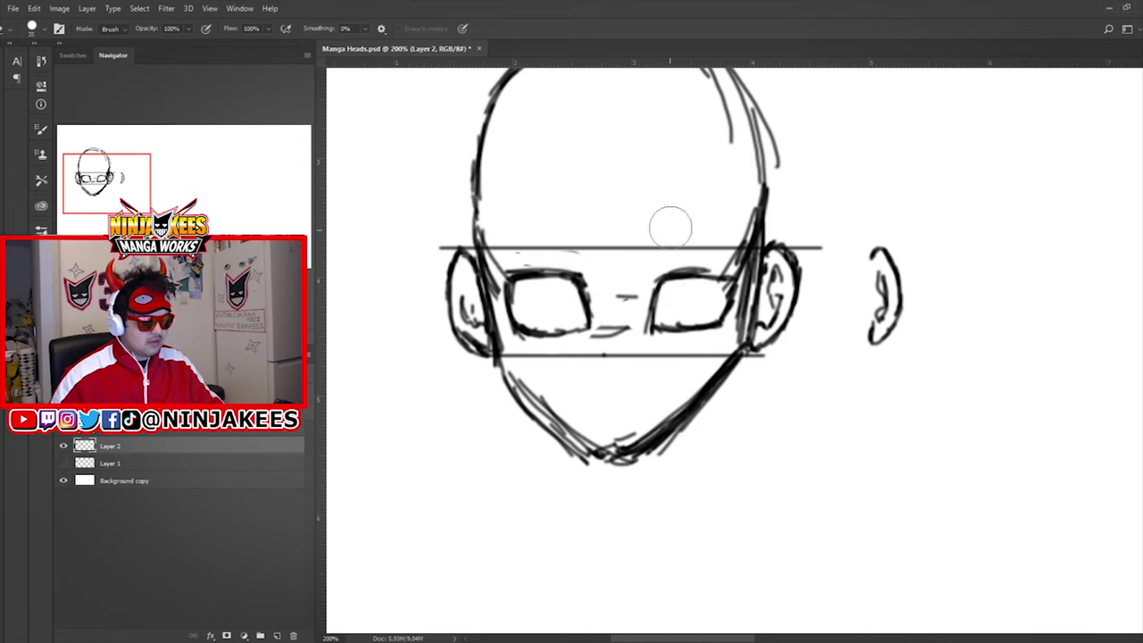
# Erase the boxy eye outlines and redraw both eyes with softer, more rounded lower edges.
pyautogui.moveTo(670, 301)
pyautogui.mouseDown()
pyautogui.moveTo(677, 328)
pyautogui.moveTo(703, 277)
pyautogui.moveTo(712, 314)
pyautogui.mouseUp()
pyautogui.moveTo(571, 294)
pyautogui.mouseDown()
pyautogui.moveTo(528, 280)
pyautogui.moveTo(556, 322)
pyautogui.moveTo(622, 332)
pyautogui.mouseUp()
pyautogui.press('b')
pyautogui.moveTo(661, 277)
pyautogui.mouseDown()
pyautogui.moveTo(727, 266)
pyautogui.moveTo(655, 278)
pyautogui.moveTo(648, 321)
pyautogui.moveTo(701, 330)
pyautogui.moveTo(721, 314)
pyautogui.moveTo(728, 268)
pyautogui.mouseUp()
pyautogui.moveTo(515, 277)
pyautogui.mouseDown()
pyautogui.moveTo(554, 270)
pyautogui.moveTo(503, 277)
pyautogui.moveTo(568, 272)
pyautogui.moveTo(579, 325)
pyautogui.mouseUp()
pyautogui.moveTo(550, 274)
pyautogui.mouseDown()
pyautogui.moveTo(508, 294)
pyautogui.moveTo(509, 324)
pyautogui.moveTo(569, 328)
pyautogui.moveTo(556, 289)
pyautogui.moveTo(609, 290)
pyautogui.moveTo(614, 301)
pyautogui.mouseUp()
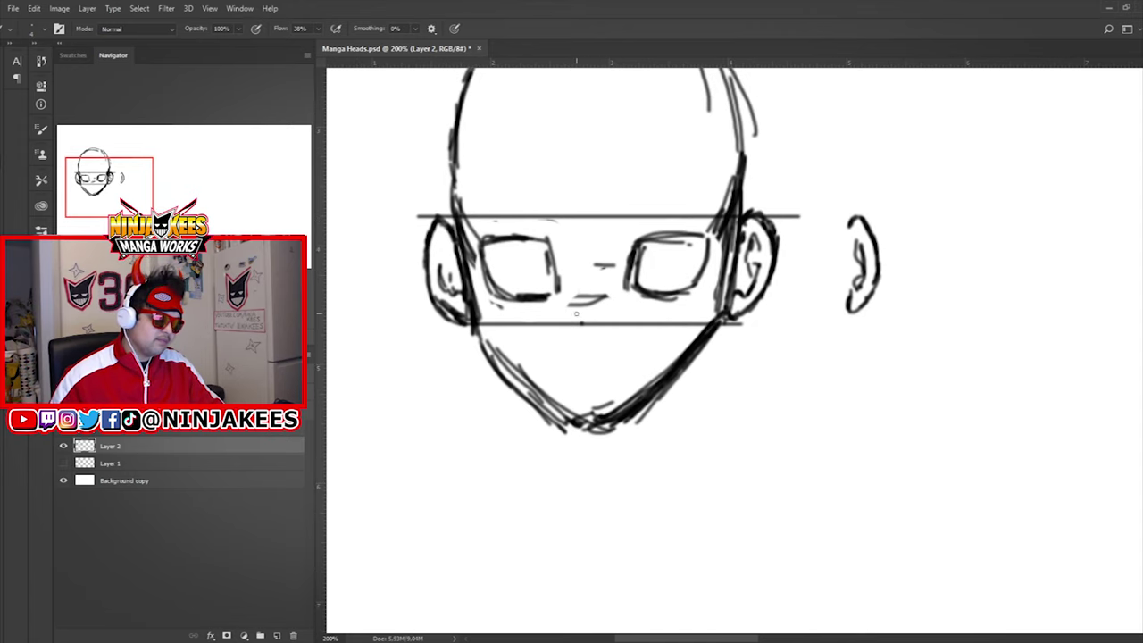
# Draw a second horizontal line just below the lower guide line and reinforce the left side of the jaw.
pyautogui.moveTo(487, 330); pyautogui.dragTo(677, 325)
pyautogui.hotkey('ctrl', 'z')
pyautogui.moveTo(489, 332)
pyautogui.mouseDown()
pyautogui.moveTo(713, 327)
pyautogui.moveTo(493, 330)
pyautogui.mouseUp()
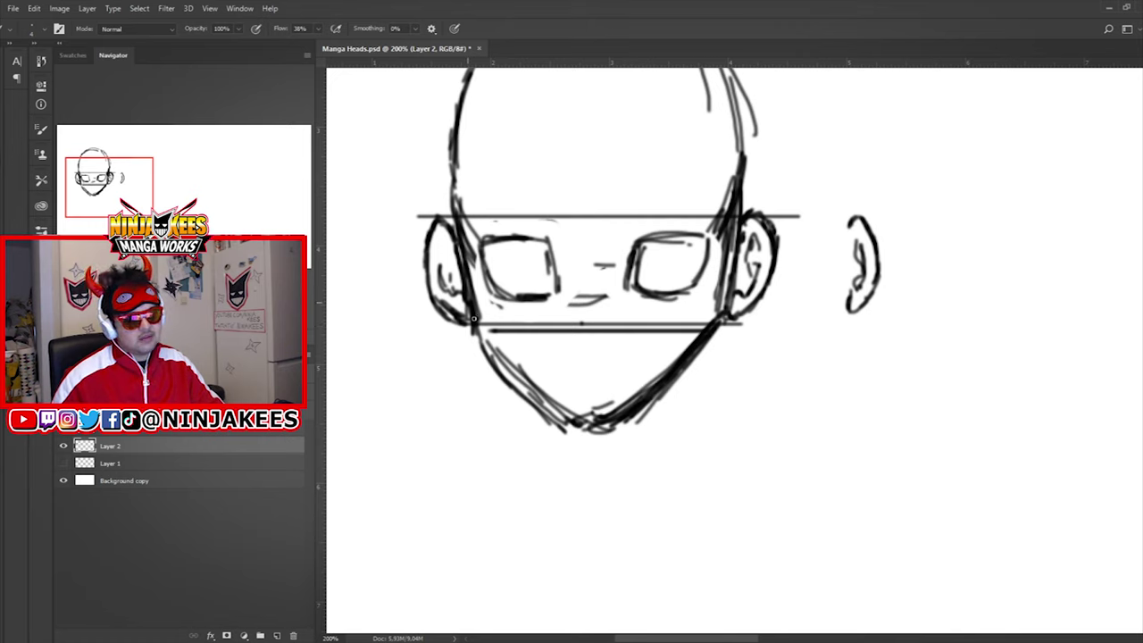
pyautogui.moveTo(481, 328); pyautogui.dragTo(537, 392)
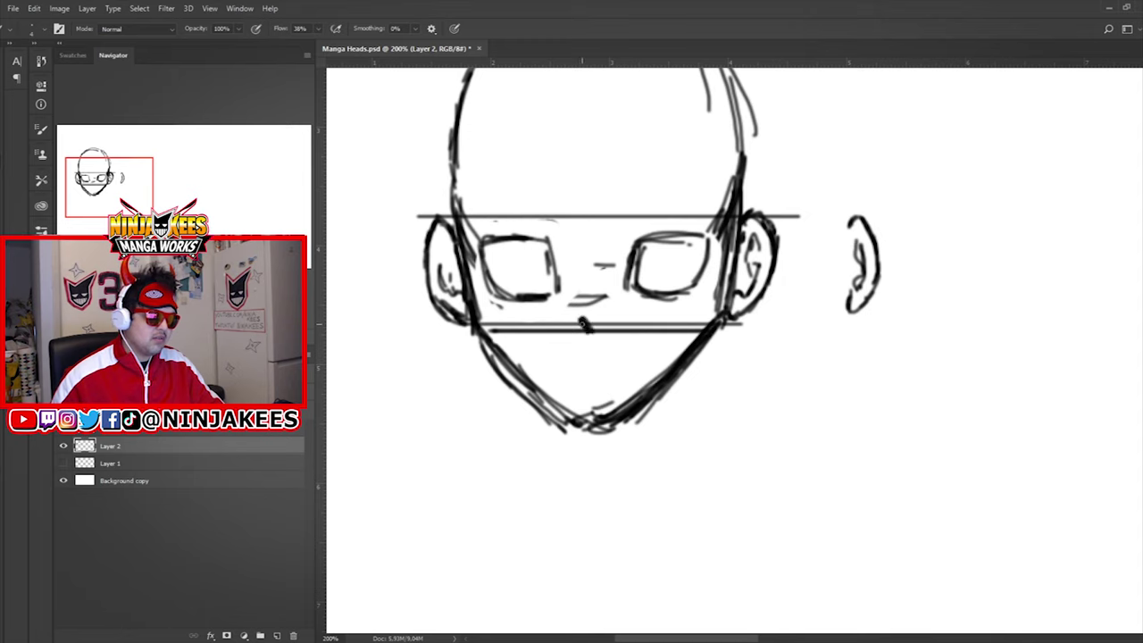
# Rework the nose as a short, thick diagonal mark at the middle of the lower guide line.
pyautogui.hotkey('ctrl', 'z')
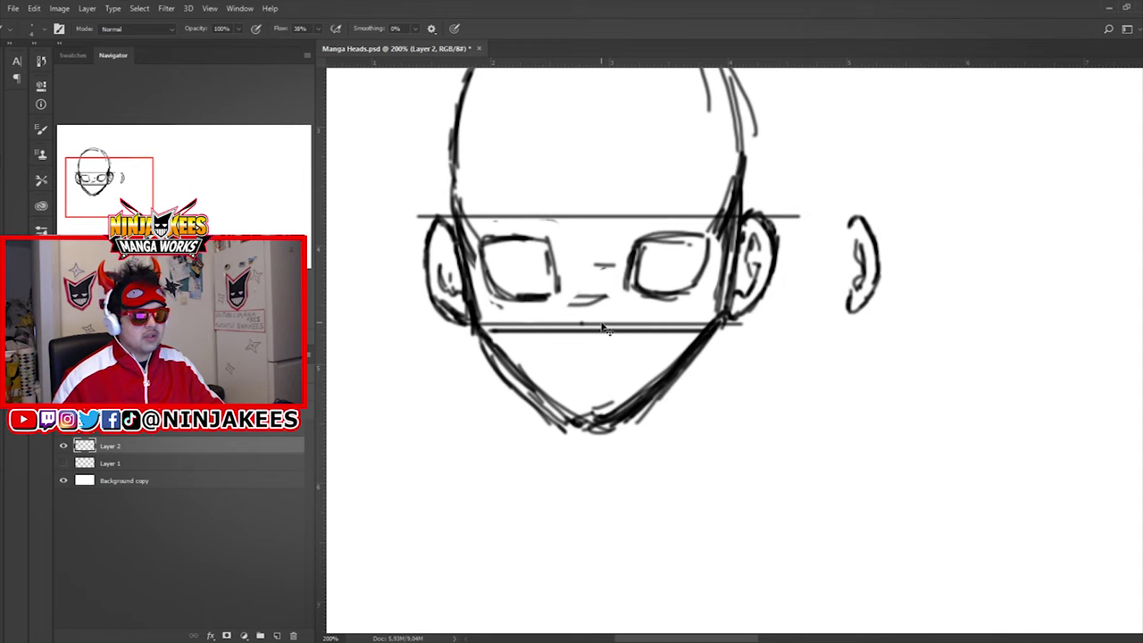
pyautogui.moveTo(576, 302)
pyautogui.mouseDown()
pyautogui.moveTo(601, 290)
pyautogui.moveTo(574, 325)
pyautogui.moveTo(606, 348)
pyautogui.moveTo(613, 341)
pyautogui.mouseUp()
pyautogui.hotkey('ctrl', 'z')
pyautogui.hotkey('ctrl', 'z')
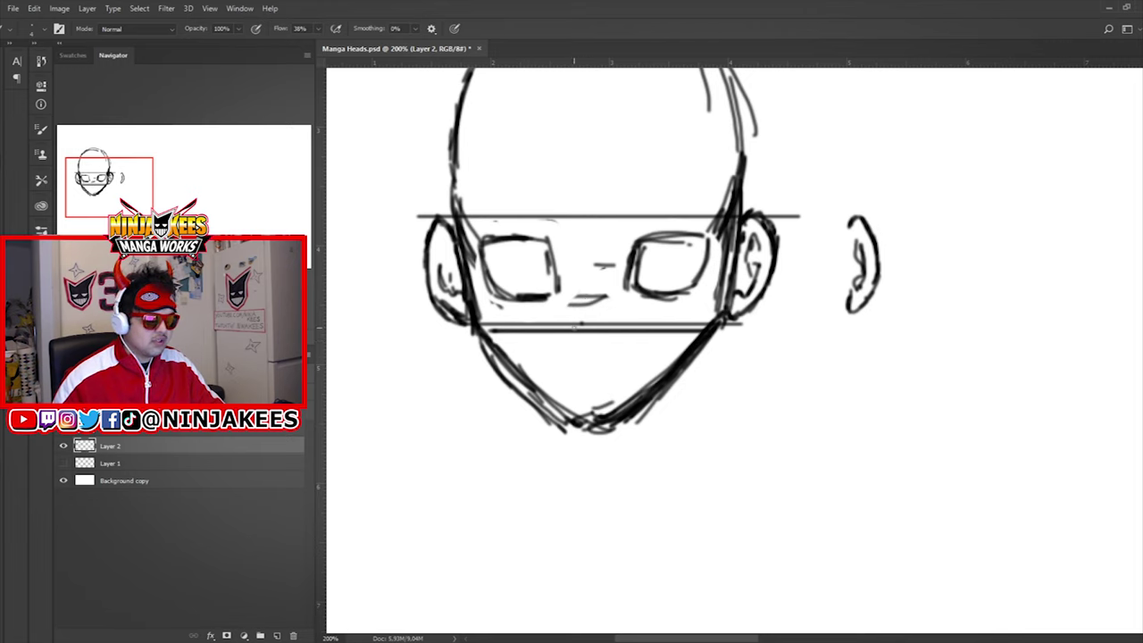
pyautogui.hotkey('ctrl', 'z')
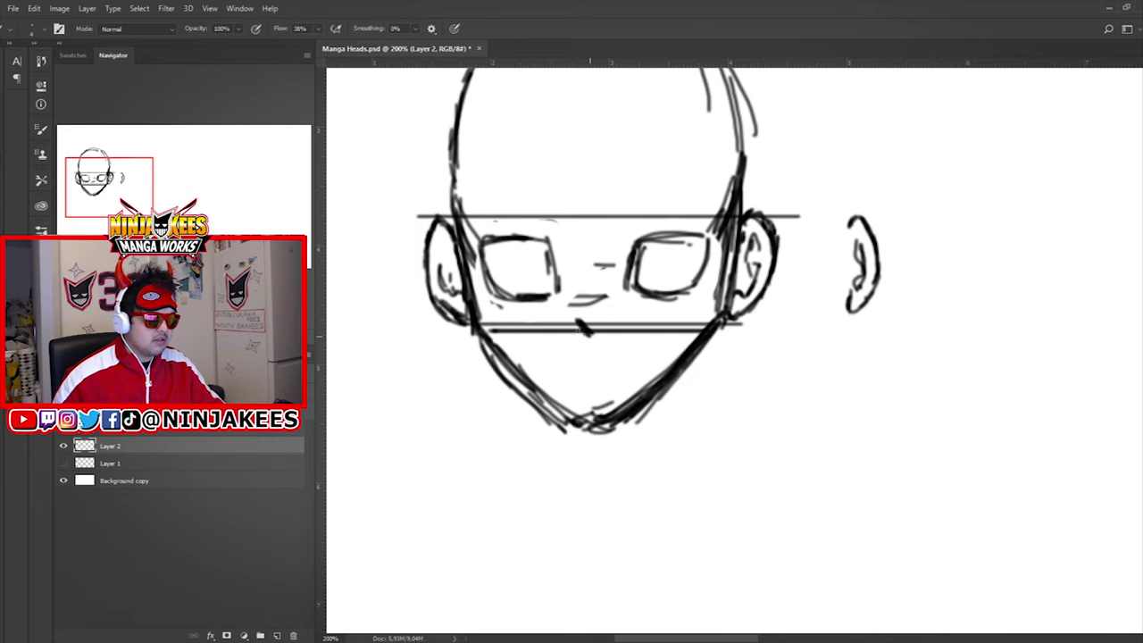
# Draw curved eyebrows above both eyes along the upper guide line.
pyautogui.moveTo(633, 271)
pyautogui.mouseDown()
pyautogui.moveTo(638, 307)
pyautogui.moveTo(595, 291)
pyautogui.mouseUp()
pyautogui.moveTo(474, 246)
pyautogui.mouseDown()
pyautogui.moveTo(539, 243)
pyautogui.moveTo(541, 227)
pyautogui.moveTo(570, 236)
pyautogui.moveTo(503, 234)
pyautogui.mouseUp()
pyautogui.moveTo(669, 234); pyautogui.dragTo(740, 239)
pyautogui.moveTo(616, 293); pyautogui.dragTo(566, 263)
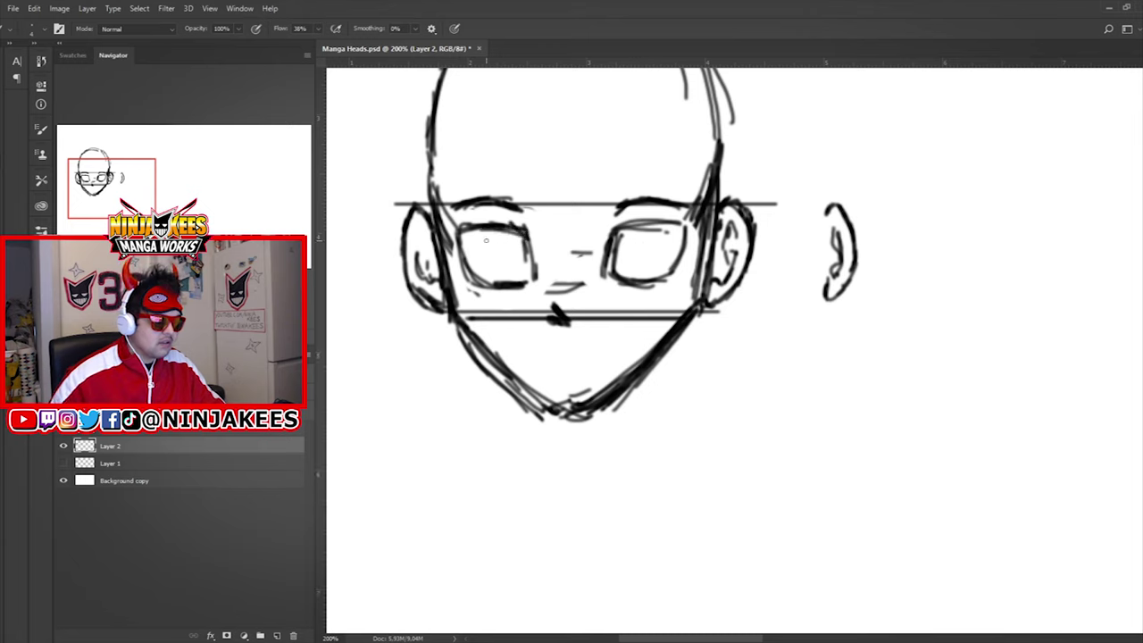
# Draw solid black oval pupils in the centre of both eyes.
pyautogui.moveTo(499, 253); pyautogui.dragTo(504, 255)
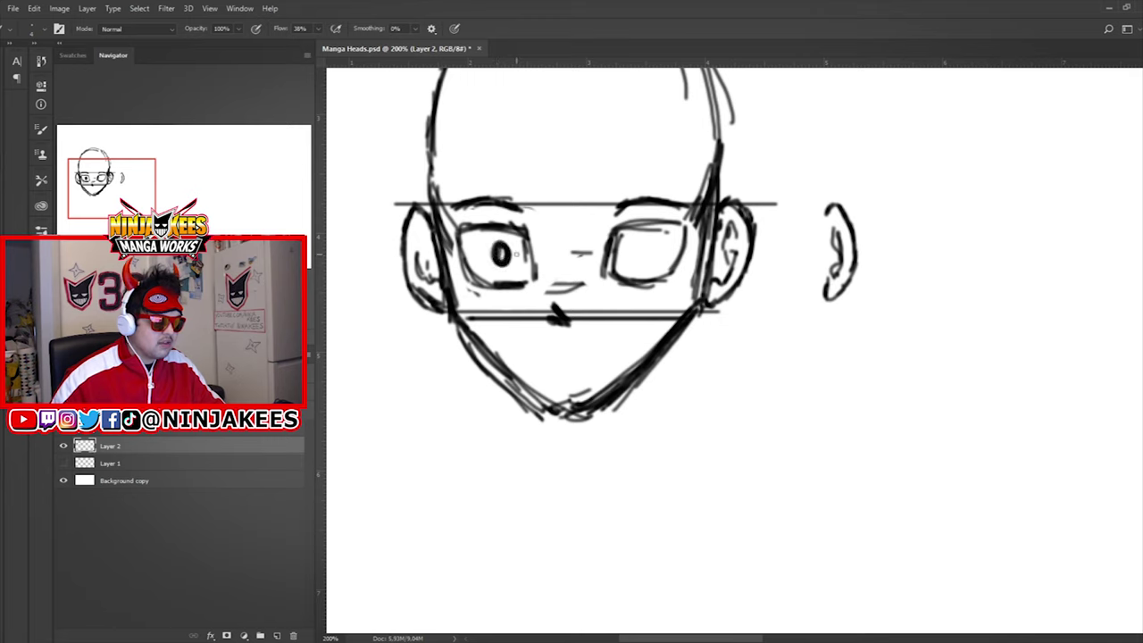
pyautogui.hotkey('ctrl', 'z')
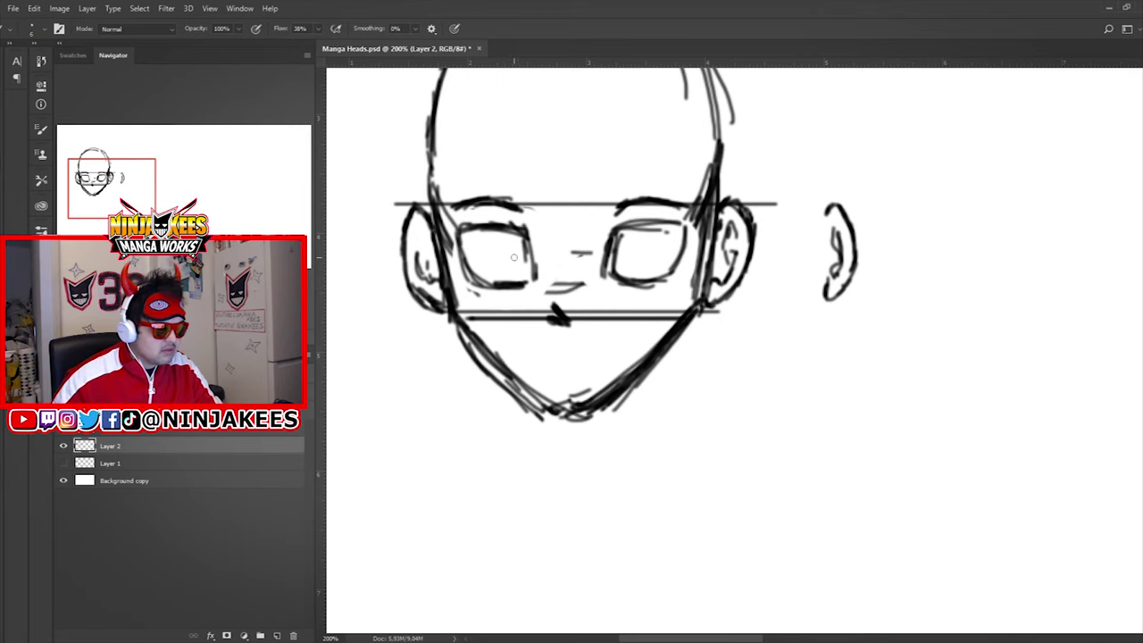
pyautogui.moveTo(498, 249); pyautogui.dragTo(496, 259)
pyautogui.hotkey('ctrl', 'z')
pyautogui.moveTo(646, 251); pyautogui.dragTo(645, 243)
pyautogui.moveTo(506, 263); pyautogui.dragTo(500, 243)
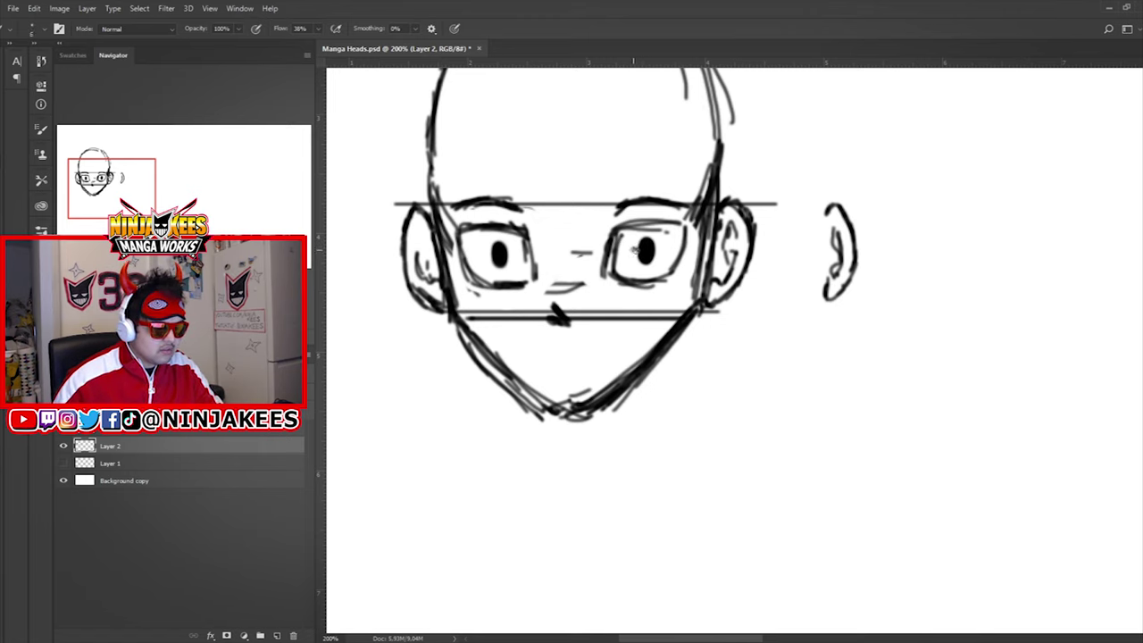
# Erase a small highlight notch from the side of each pupil using a smaller eraser.
pyautogui.press('e')
pyautogui.moveTo(641, 253); pyautogui.dragTo(640, 250)
pyautogui.press('[')
pyautogui.press('[')
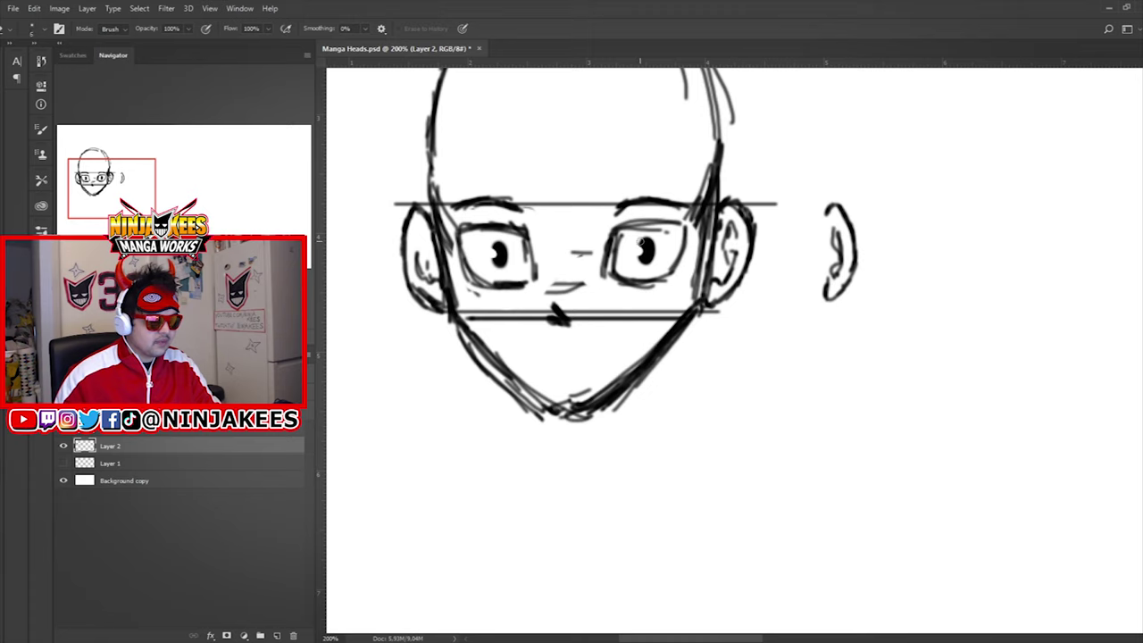
# Lasso the whole head, duplicate it to a new layer, and place the Layer 2 head to the right of the copy.
pyautogui.hotkey('ctrl', '-')
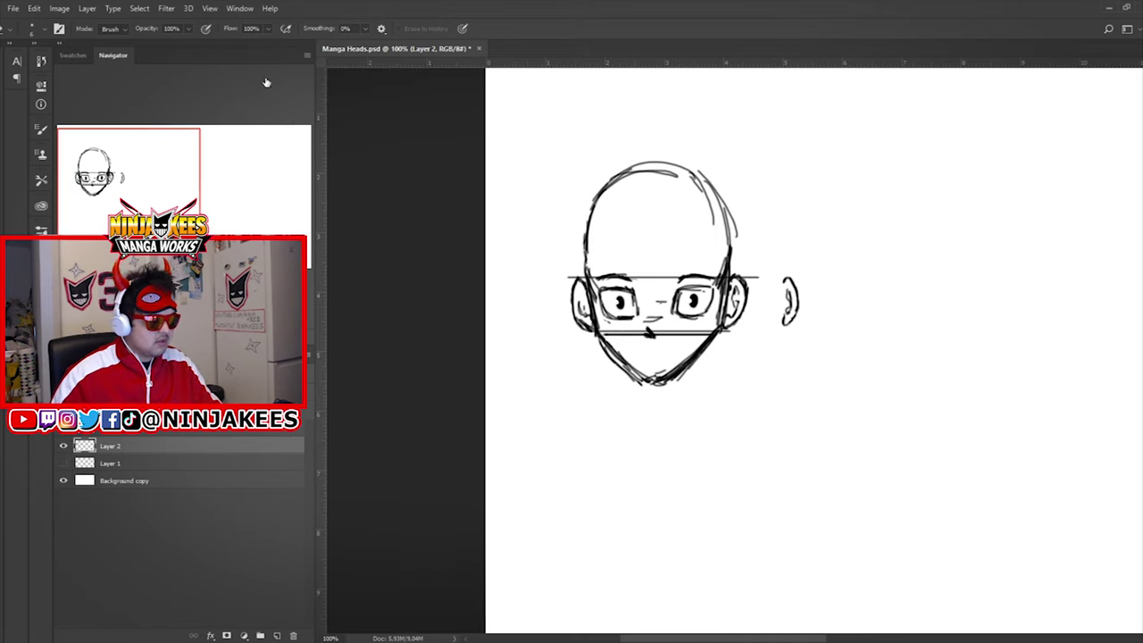
pyautogui.click(18, 105)
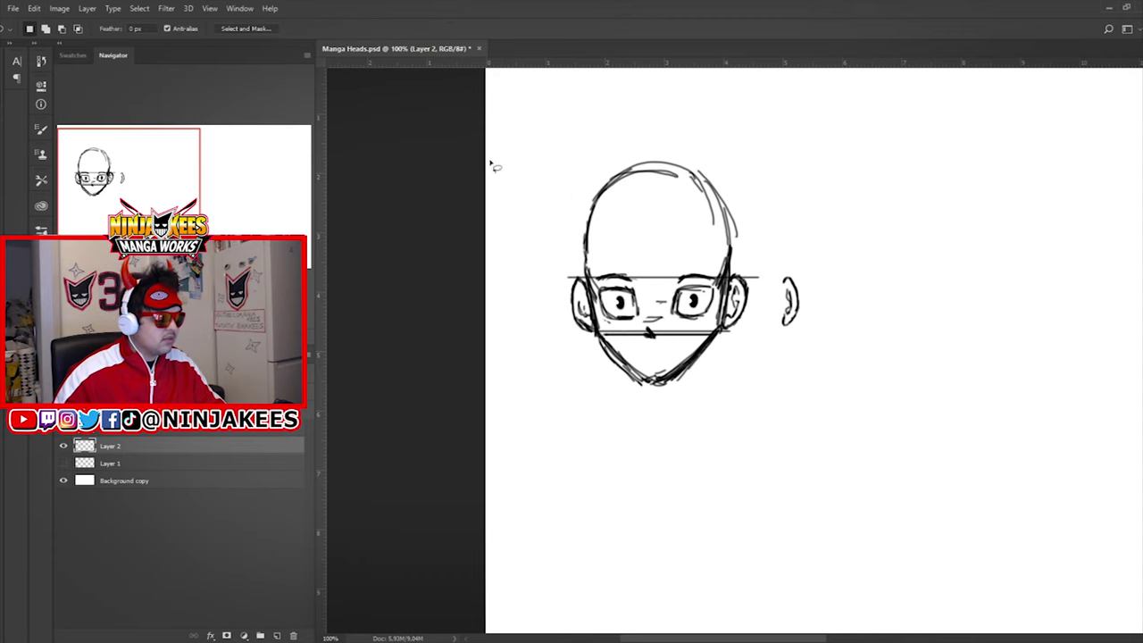
pyautogui.moveTo(770, 279)
pyautogui.mouseDown()
pyautogui.moveTo(598, 147)
pyautogui.moveTo(569, 333)
pyautogui.moveTo(672, 383)
pyautogui.moveTo(720, 374)
pyautogui.moveTo(768, 290)
pyautogui.mouseUp()
pyautogui.moveTo(763, 332)
pyautogui.mouseDown()
pyautogui.moveTo(754, 192)
pyautogui.moveTo(560, 354)
pyautogui.moveTo(753, 349)
pyautogui.moveTo(763, 332)
pyautogui.mouseUp()
pyautogui.hotkey('ctrl', 'j')
pyautogui.press('v')
pyautogui.moveTo(656, 323)
pyautogui.mouseDown()
pyautogui.moveTo(743, 310)
pyautogui.moveTo(860, 331)
pyautogui.mouseUp()
# Erase both eyes from the right-hand head, leaving its eyebrows and nose.
pyautogui.press('b')
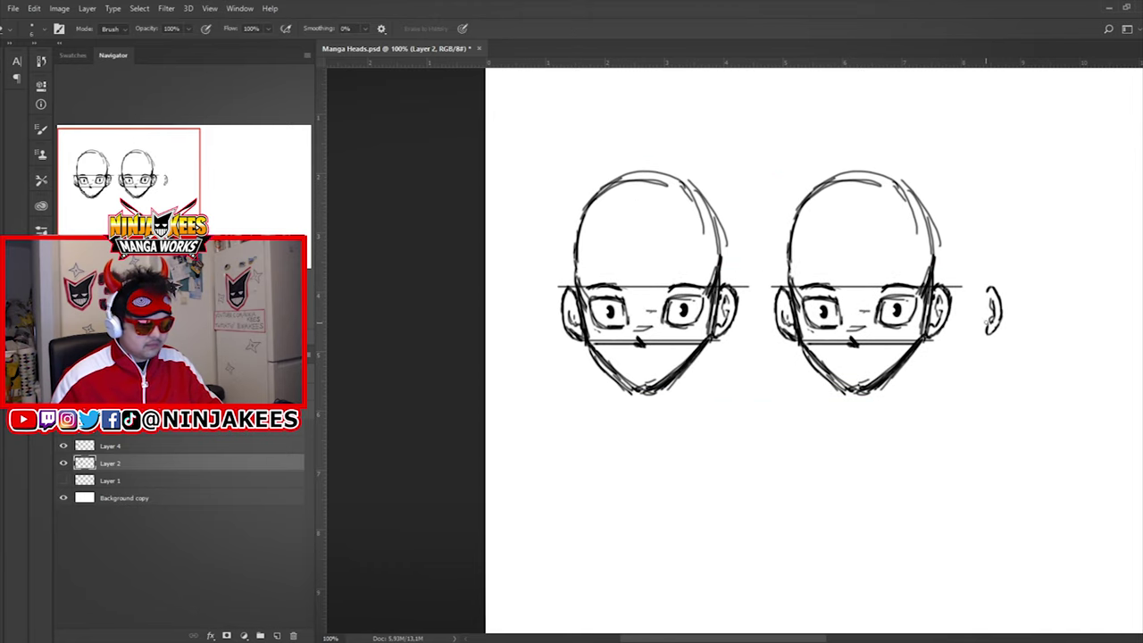
pyautogui.hotkey('ctrl', '+')
pyautogui.moveTo(962, 269)
pyautogui.mouseDown()
pyautogui.moveTo(723, 295)
pyautogui.moveTo(786, 288)
pyautogui.moveTo(799, 319)
pyautogui.moveTo(814, 278)
pyautogui.moveTo(803, 288)
pyautogui.moveTo(854, 277)
pyautogui.mouseUp()
pyautogui.moveTo(674, 287)
pyautogui.mouseDown()
pyautogui.moveTo(648, 271)
pyautogui.moveTo(633, 277)
pyautogui.moveTo(635, 310)
pyautogui.moveTo(664, 327)
pyautogui.moveTo(685, 316)
pyautogui.moveTo(690, 281)
pyautogui.moveTo(678, 262)
pyautogui.moveTo(654, 267)
pyautogui.moveTo(698, 307)
pyautogui.moveTo(754, 305)
pyautogui.mouseUp()
# Draw narrower, almond-shaped outlines for both eyes on the right-hand head.
pyautogui.press('b')
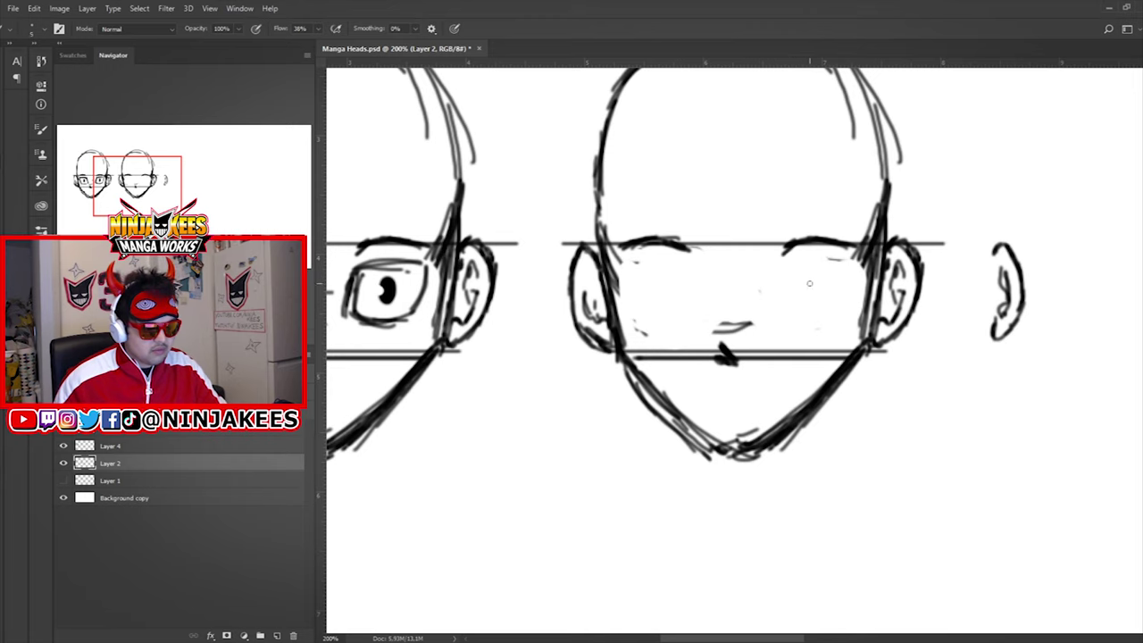
pyautogui.moveTo(802, 279)
pyautogui.mouseDown()
pyautogui.moveTo(845, 281)
pyautogui.moveTo(778, 300)
pyautogui.moveTo(791, 312)
pyautogui.moveTo(830, 311)
pyautogui.moveTo(854, 288)
pyautogui.mouseUp()
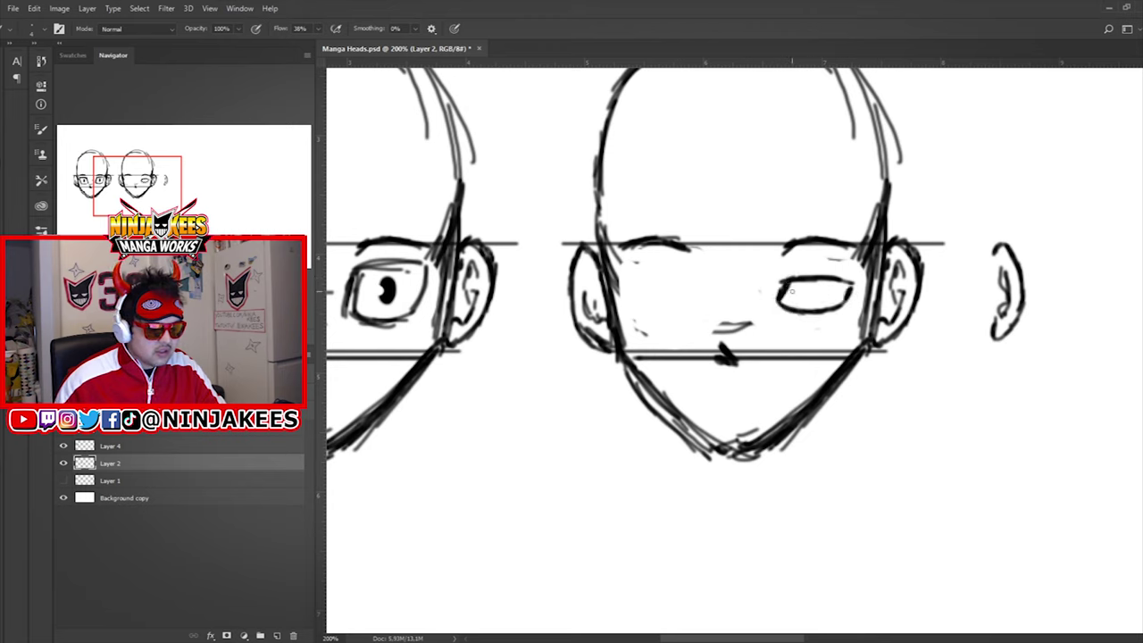
pyautogui.moveTo(636, 280)
pyautogui.mouseDown()
pyautogui.moveTo(689, 278)
pyautogui.moveTo(705, 302)
pyautogui.mouseUp()
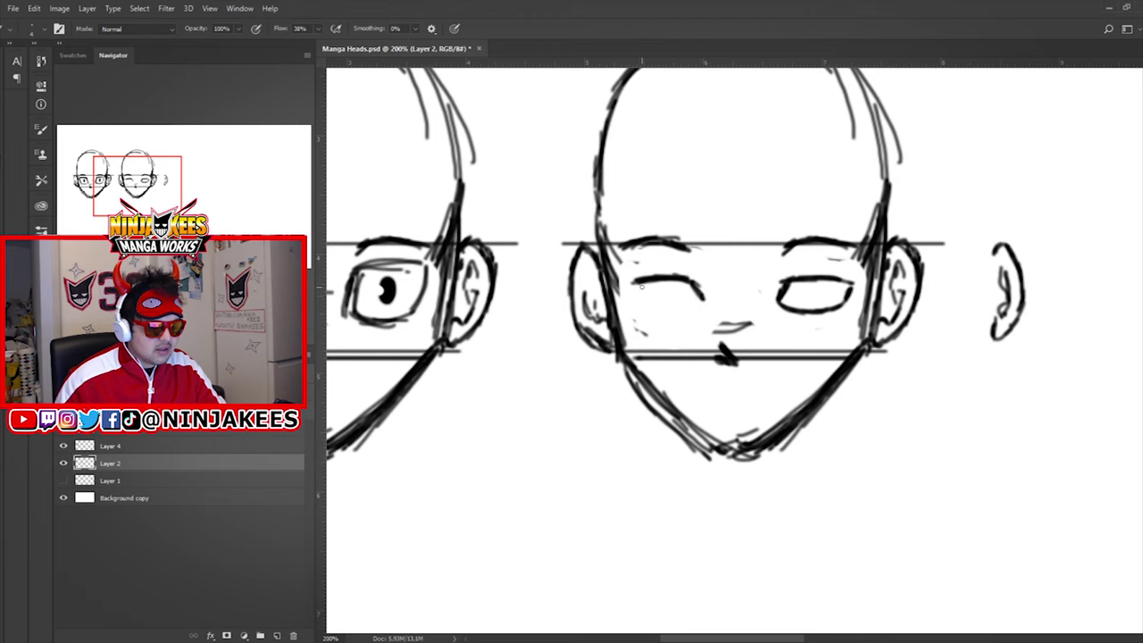
pyautogui.moveTo(625, 284)
pyautogui.mouseDown()
pyautogui.moveTo(630, 303)
pyautogui.moveTo(652, 311)
pyautogui.moveTo(700, 305)
pyautogui.moveTo(638, 314)
pyautogui.moveTo(708, 307)
pyautogui.mouseUp()
pyautogui.moveTo(794, 311); pyautogui.dragTo(845, 305)
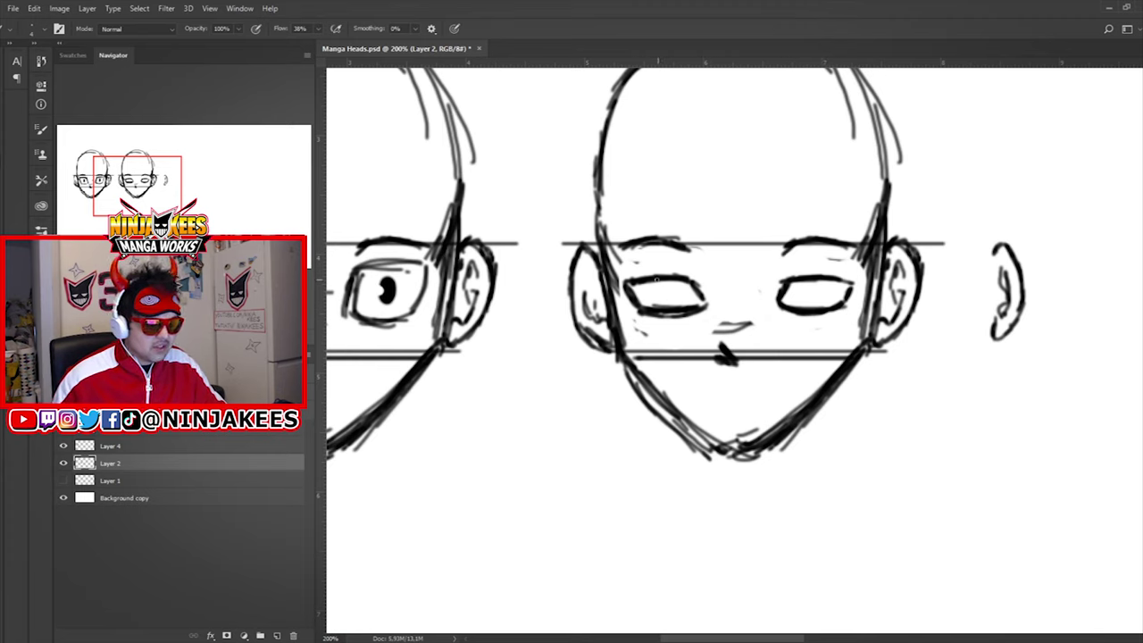
# Draw small dot pupils in both eyes of the right-hand head, undoing and redrawing the first one smaller.
pyautogui.moveTo(646, 282); pyautogui.dragTo(671, 280)
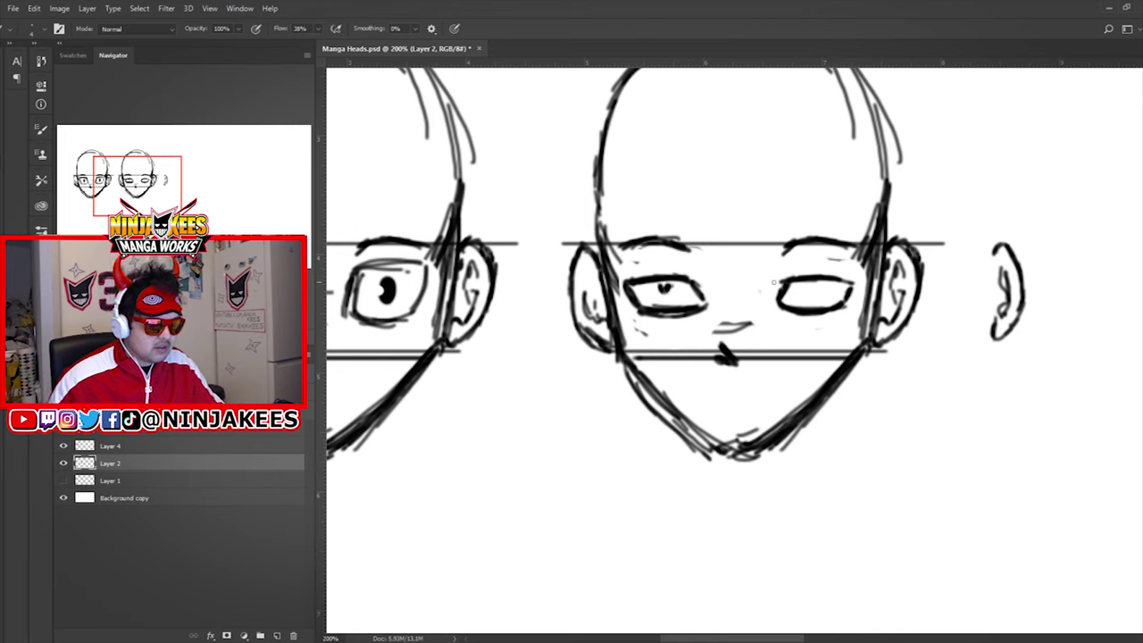
pyautogui.moveTo(807, 288); pyautogui.dragTo(809, 292)
pyautogui.hotkey('ctrl', 'z')
pyautogui.hotkey('ctrl', 'z')
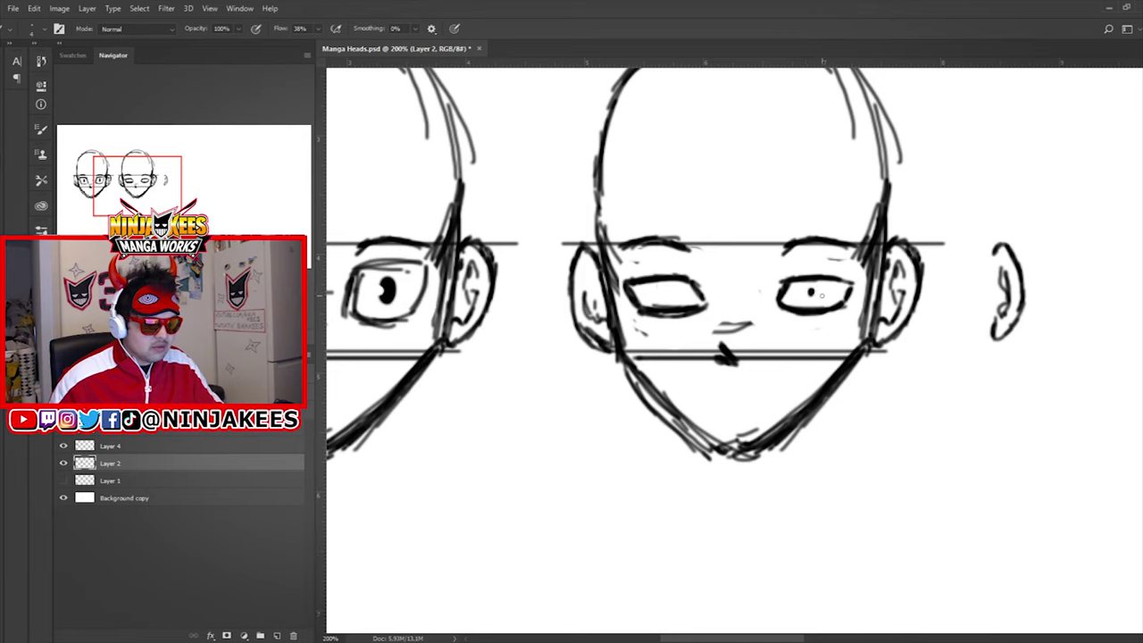
pyautogui.moveTo(664, 287); pyautogui.dragTo(665, 296)
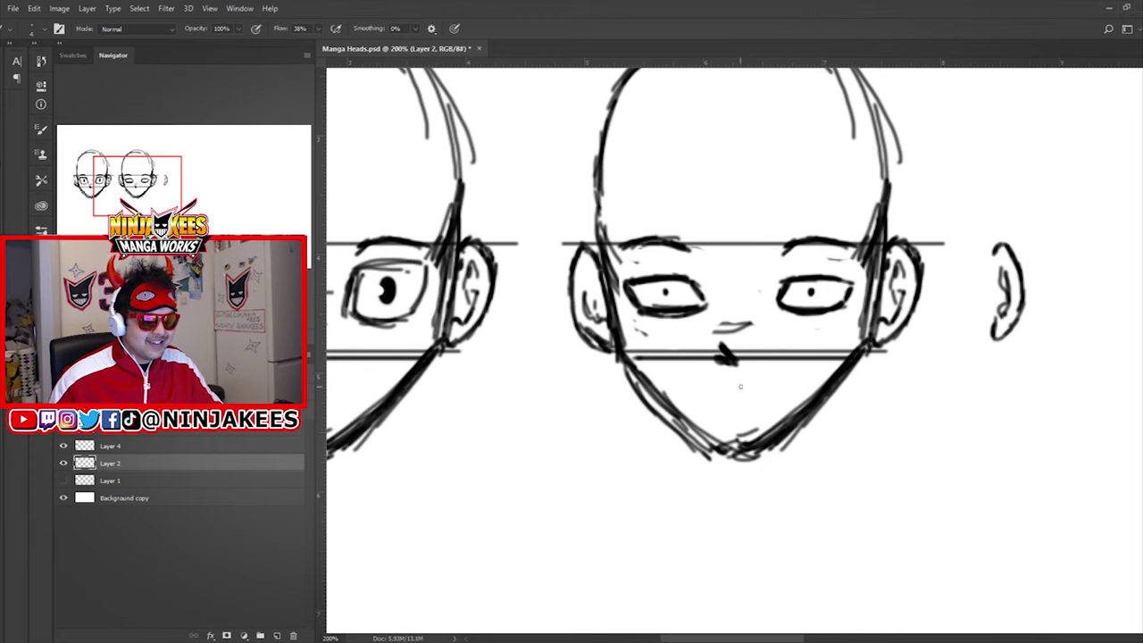
pyautogui.moveTo(696, 387); pyautogui.dragTo(795, 383)
pyautogui.hotkey('ctrl', 'z')
pyautogui.hotkey('ctrl', 'z')
pyautogui.hotkey('ctrl', 'z')
pyautogui.hotkey('ctrl', 'z')
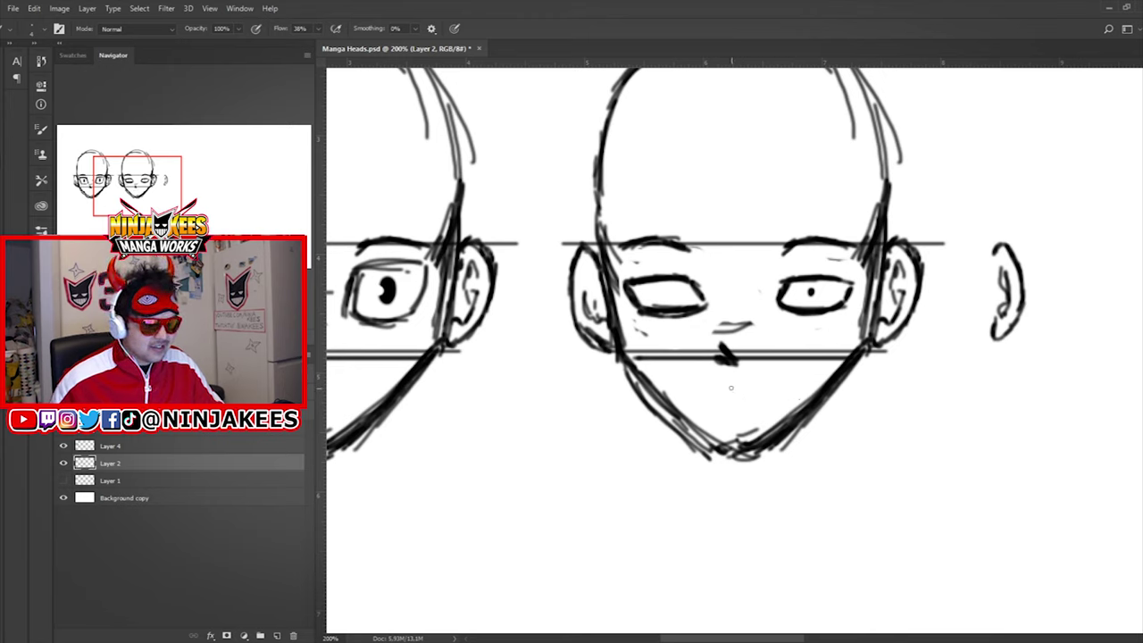
# Draw round irises with central dot pupils in both almond-shaped eyes of the right-hand head.
pyautogui.moveTo(665, 293)
pyautogui.mouseDown()
pyautogui.moveTo(652, 285)
pyautogui.moveTo(675, 295)
pyautogui.moveTo(646, 298)
pyautogui.moveTo(682, 282)
pyautogui.moveTo(681, 305)
pyautogui.mouseUp()
pyautogui.hotkey('ctrl', 'z')
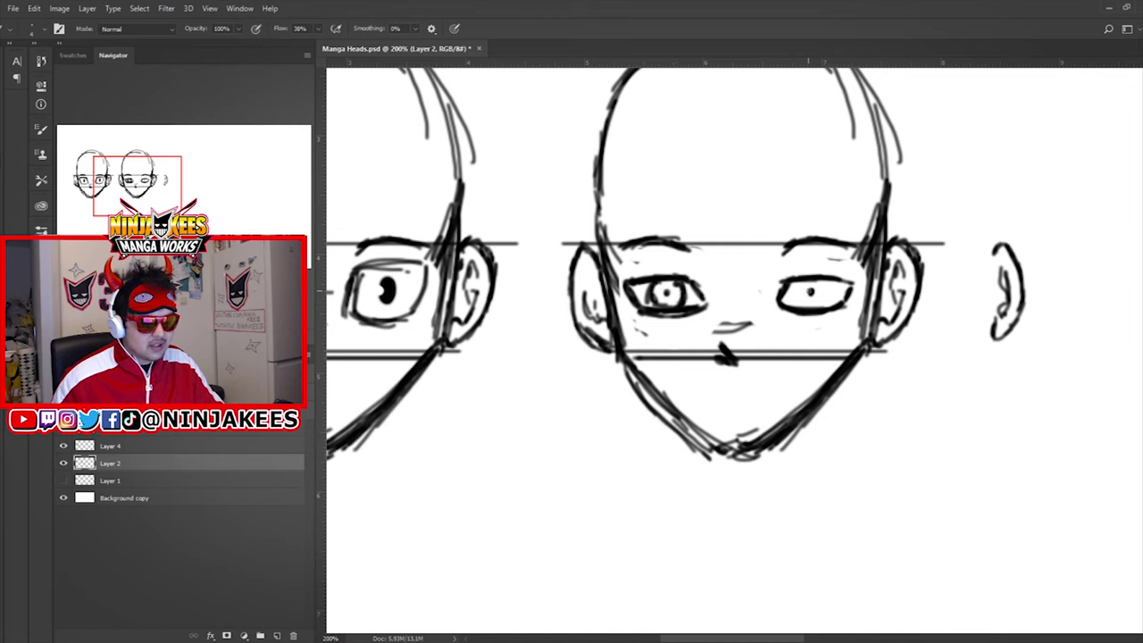
pyautogui.moveTo(799, 280)
pyautogui.mouseDown()
pyautogui.moveTo(803, 308)
pyautogui.moveTo(825, 301)
pyautogui.moveTo(827, 282)
pyautogui.moveTo(814, 299)
pyautogui.mouseUp()
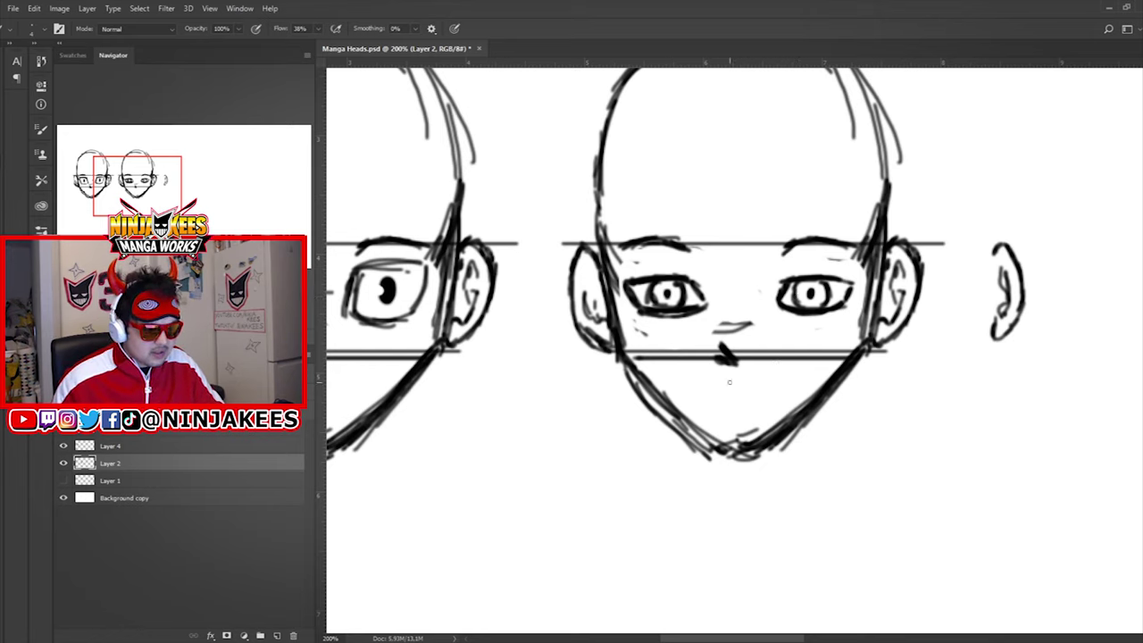
# Draw a small downturned mouth below the nose of the right-hand head.
pyautogui.moveTo(731, 384)
pyautogui.mouseDown()
pyautogui.moveTo(704, 394)
pyautogui.moveTo(766, 390)
pyautogui.mouseUp()
pyautogui.moveTo(734, 382); pyautogui.dragTo(765, 391)
pyautogui.moveTo(735, 383); pyautogui.dragTo(775, 392)
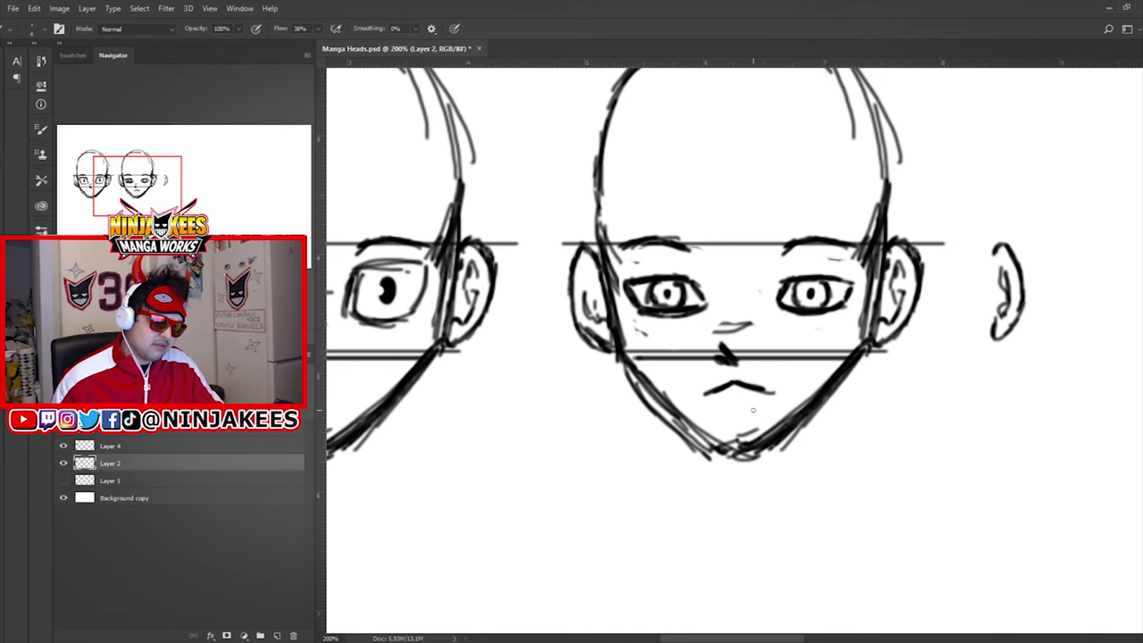
# Erase both eyes on the head with the mouth and redraw them as narrow outlines with flat upper lids.
pyautogui.moveTo(836, 333)
pyautogui.mouseDown()
pyautogui.moveTo(745, 344)
pyautogui.moveTo(831, 337)
pyautogui.mouseUp()
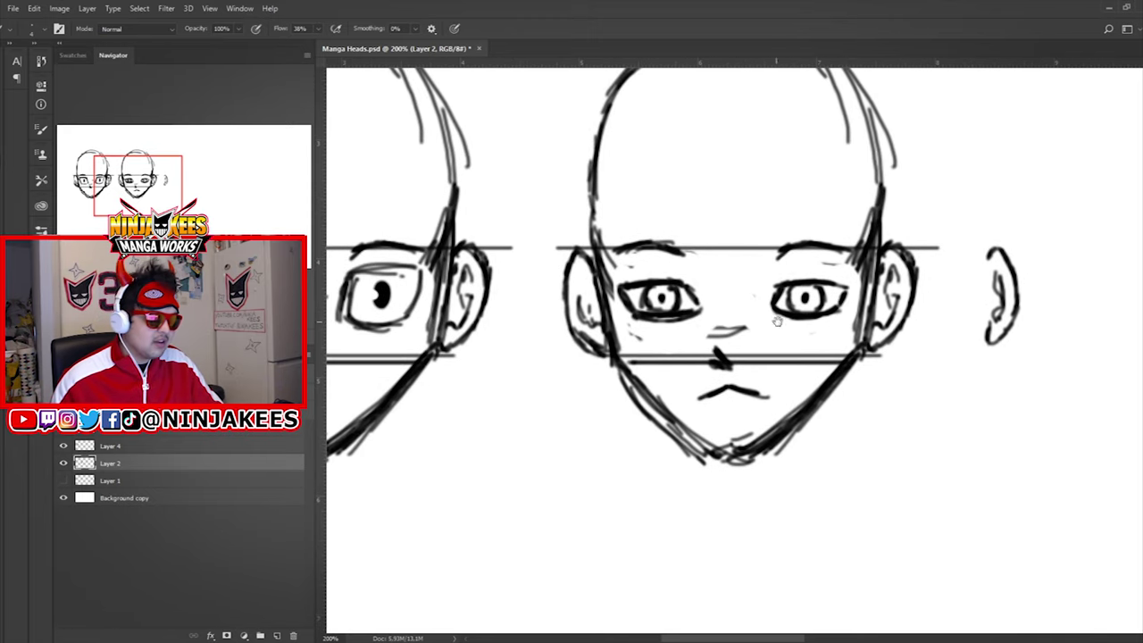
pyautogui.moveTo(733, 306)
pyautogui.mouseDown()
pyautogui.moveTo(842, 301)
pyautogui.moveTo(787, 317)
pyautogui.moveTo(885, 297)
pyautogui.moveTo(866, 318)
pyautogui.moveTo(901, 316)
pyautogui.moveTo(882, 326)
pyautogui.moveTo(899, 331)
pyautogui.moveTo(893, 294)
pyautogui.moveTo(920, 317)
pyautogui.moveTo(765, 297)
pyautogui.moveTo(715, 301)
pyautogui.moveTo(710, 327)
pyautogui.moveTo(769, 315)
pyautogui.moveTo(759, 331)
pyautogui.moveTo(767, 310)
pyautogui.moveTo(737, 329)
pyautogui.moveTo(700, 321)
pyautogui.mouseUp()
pyautogui.press('e')
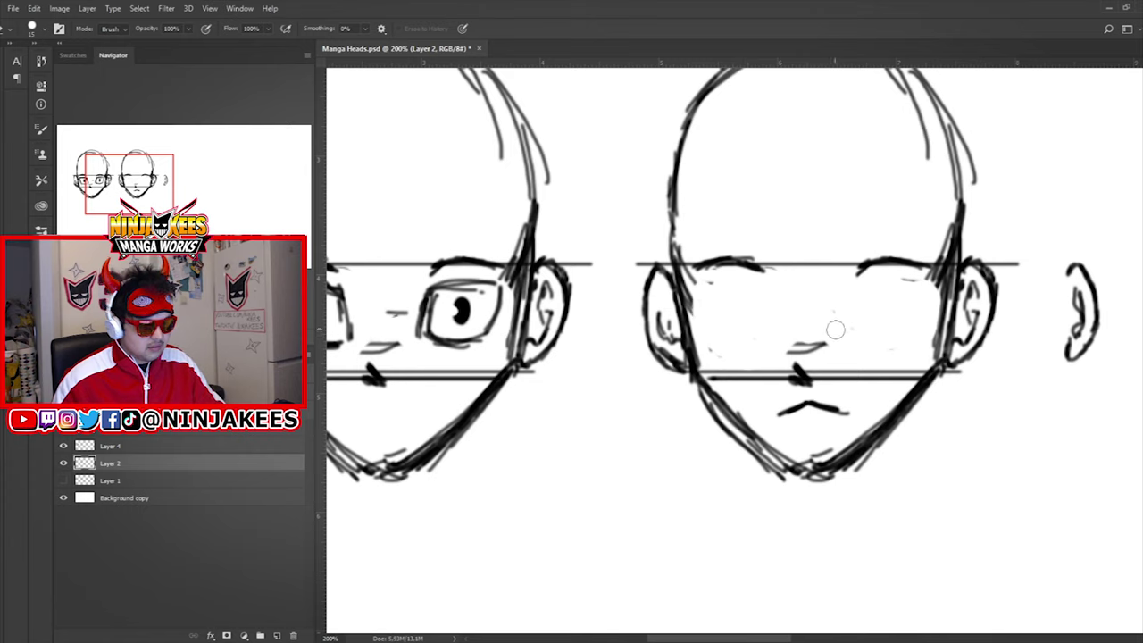
pyautogui.press('b')
pyautogui.moveTo(857, 304)
pyautogui.mouseDown()
pyautogui.moveTo(928, 299)
pyautogui.moveTo(862, 302)
pyautogui.moveTo(863, 330)
pyautogui.moveTo(909, 328)
pyautogui.mouseUp()
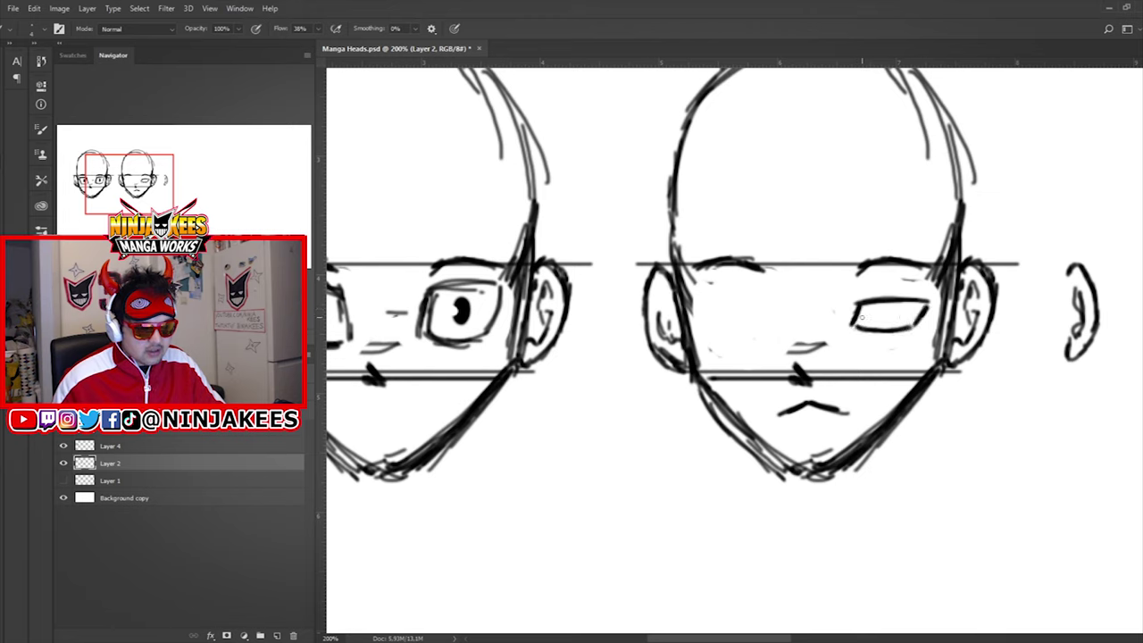
pyautogui.moveTo(703, 304)
pyautogui.mouseDown()
pyautogui.moveTo(768, 300)
pyautogui.moveTo(777, 317)
pyautogui.mouseUp()
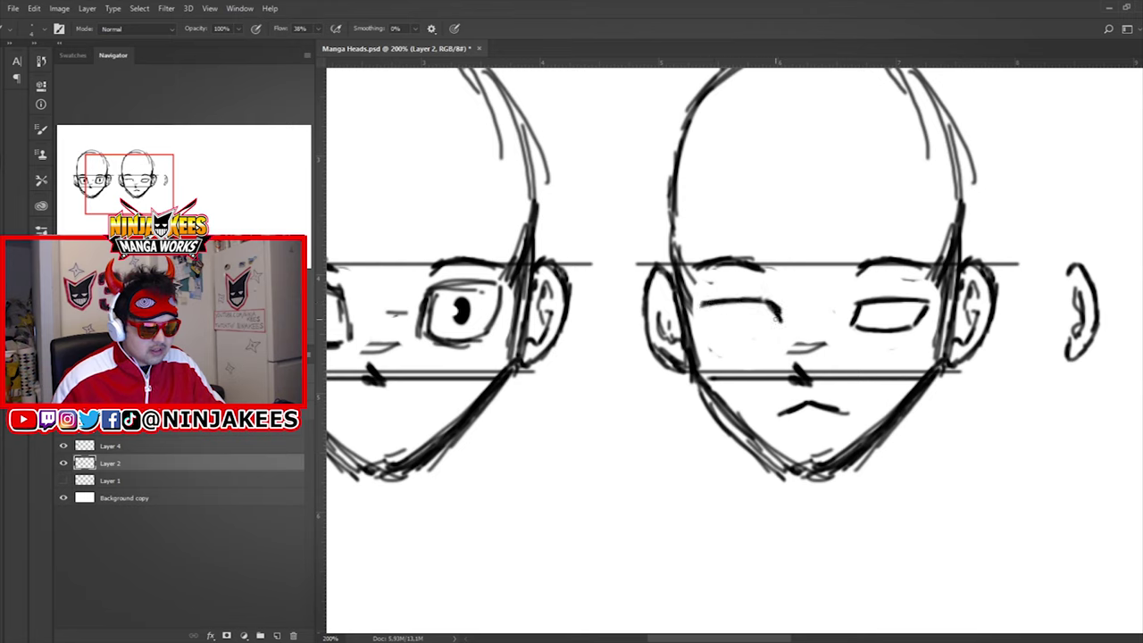
pyautogui.moveTo(703, 304)
pyautogui.mouseDown()
pyautogui.moveTo(712, 326)
pyautogui.moveTo(755, 332)
pyautogui.moveTo(782, 318)
pyautogui.moveTo(770, 331)
pyautogui.mouseUp()
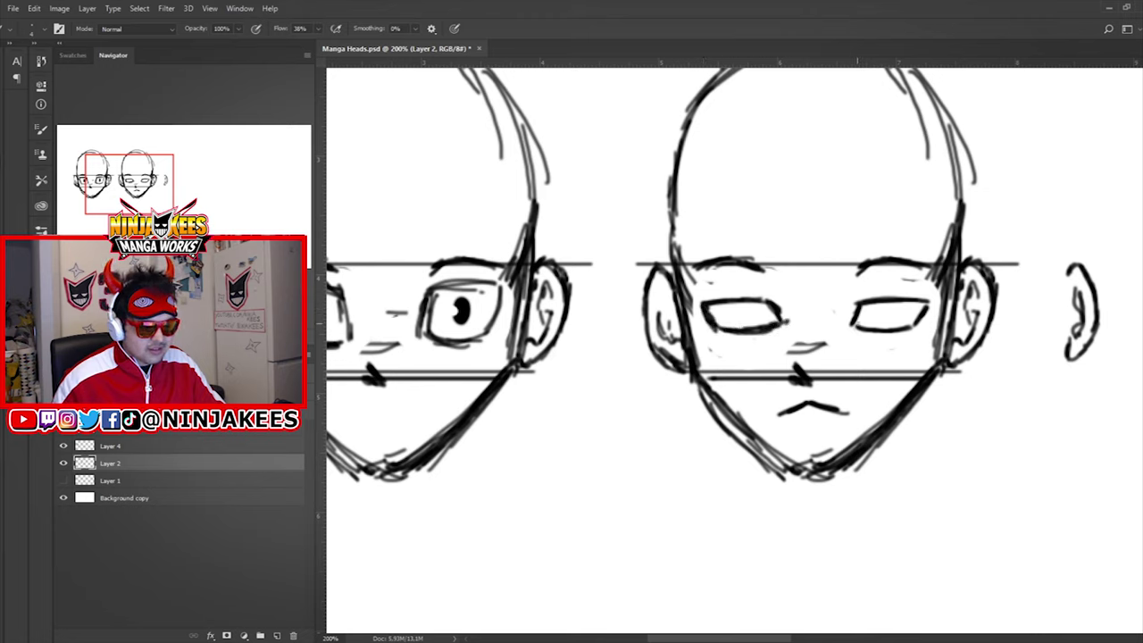
# Erase both arched eyebrows on the same head and redraw them flatter and closer to the eyes.
pyautogui.moveTo(878, 285)
pyautogui.mouseDown()
pyautogui.moveTo(913, 262)
pyautogui.moveTo(891, 262)
pyautogui.mouseUp()
pyautogui.press('e')
pyautogui.moveTo(759, 263)
pyautogui.mouseDown()
pyautogui.moveTo(704, 265)
pyautogui.moveTo(773, 268)
pyautogui.moveTo(738, 297)
pyautogui.moveTo(759, 282)
pyautogui.moveTo(698, 278)
pyautogui.moveTo(773, 271)
pyautogui.mouseUp()
pyautogui.press('b')
pyautogui.moveTo(859, 277); pyautogui.dragTo(934, 272)
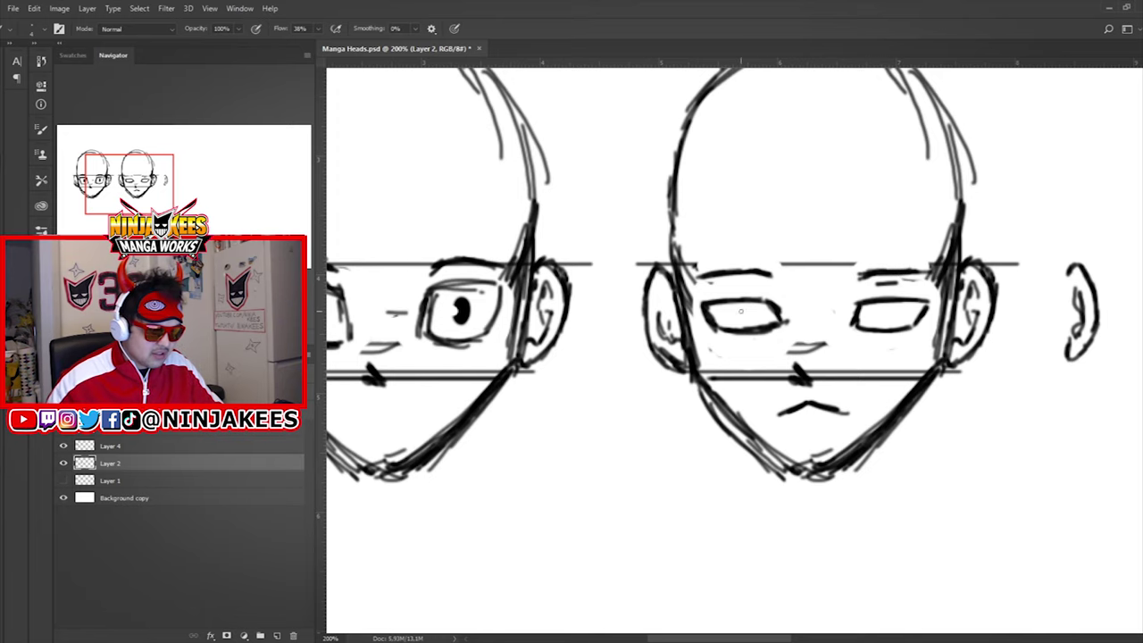
# Draw small half-circle pupils hanging from the upper lids of both narrow eyes.
pyautogui.moveTo(760, 306)
pyautogui.mouseDown()
pyautogui.moveTo(719, 293)
pyautogui.moveTo(869, 299)
pyautogui.moveTo(815, 289)
pyautogui.mouseUp()
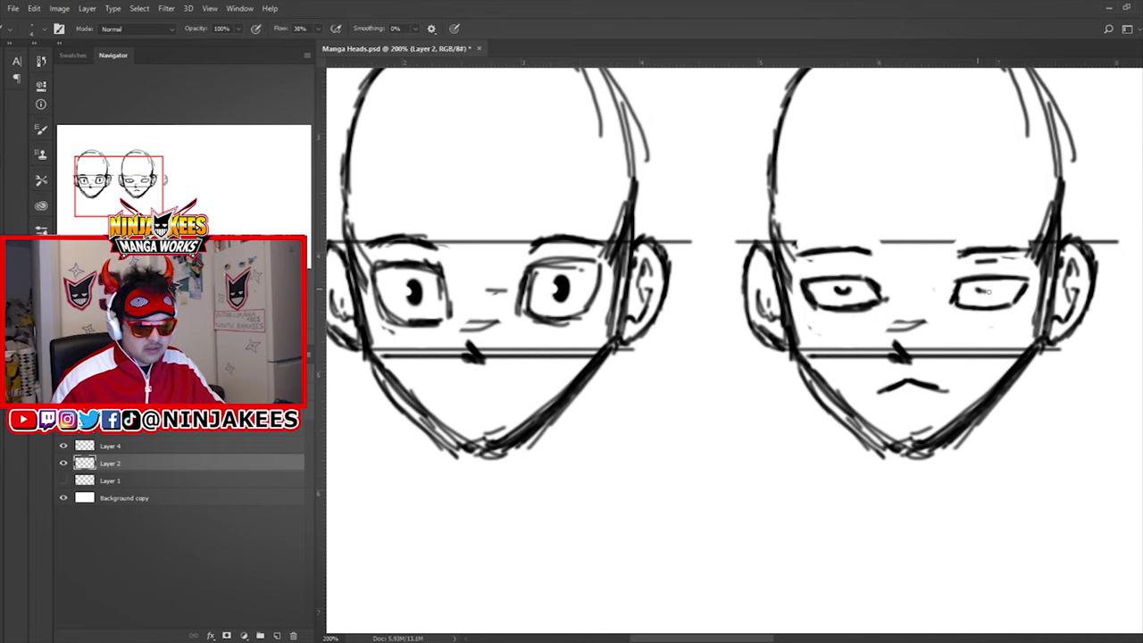
pyautogui.moveTo(934, 291); pyautogui.dragTo(862, 286)
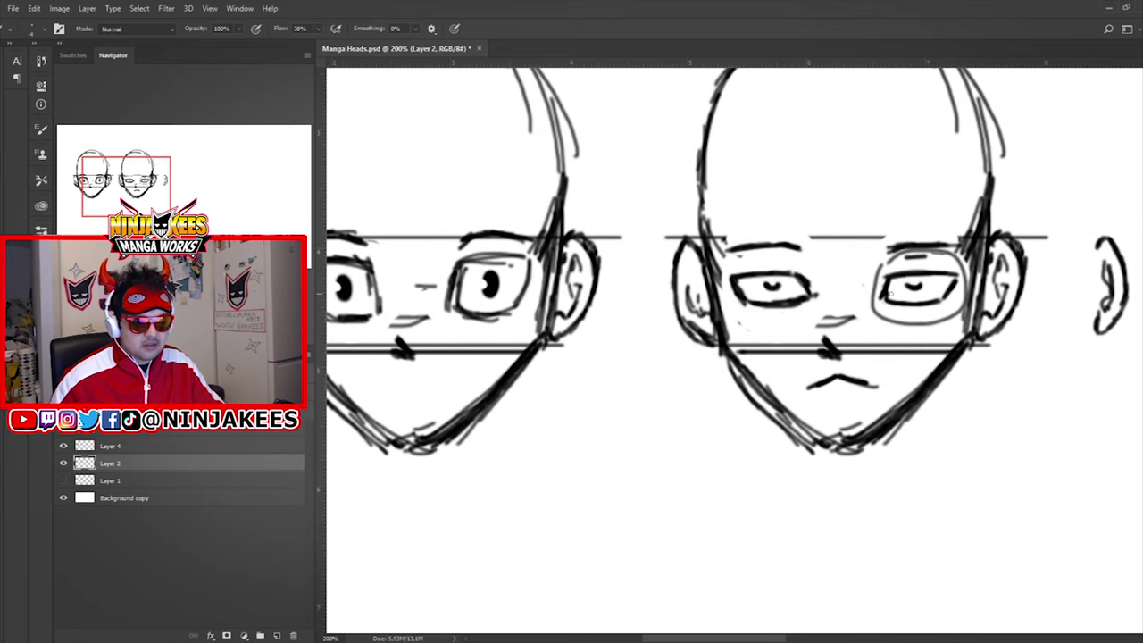
pyautogui.moveTo(860, 277)
pyautogui.mouseDown()
pyautogui.moveTo(762, 366)
pyautogui.moveTo(875, 294)
pyautogui.mouseUp()
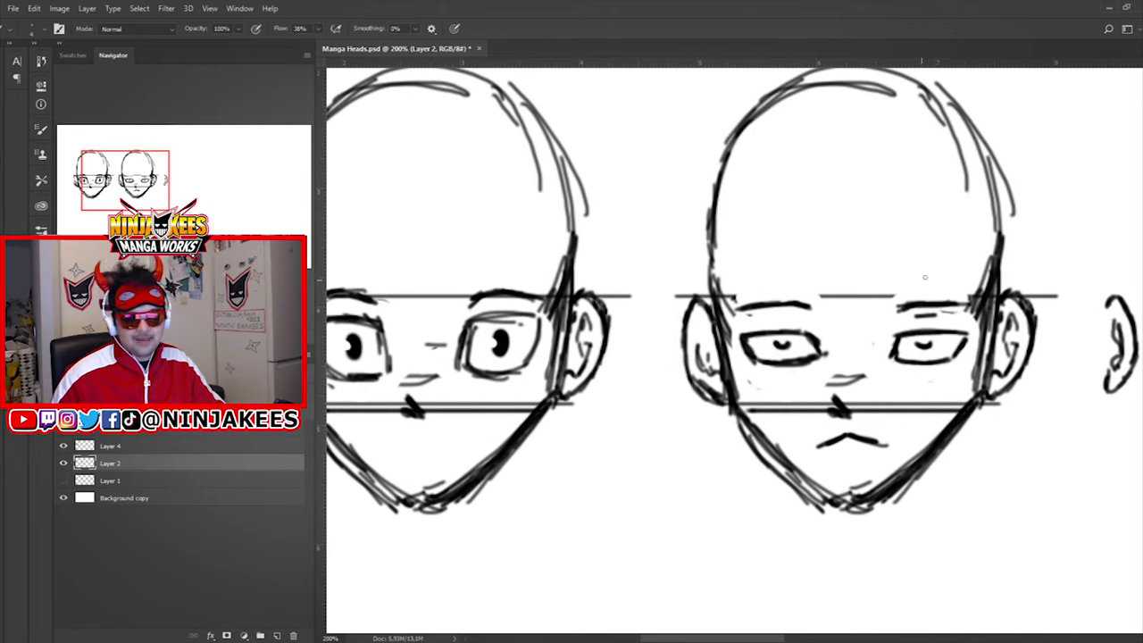
# Lasso the narrow-eyed head, duplicate it to a new layer, and place the copy to the right of the loose ear.
pyautogui.moveTo(875, 244); pyautogui.dragTo(688, 263)
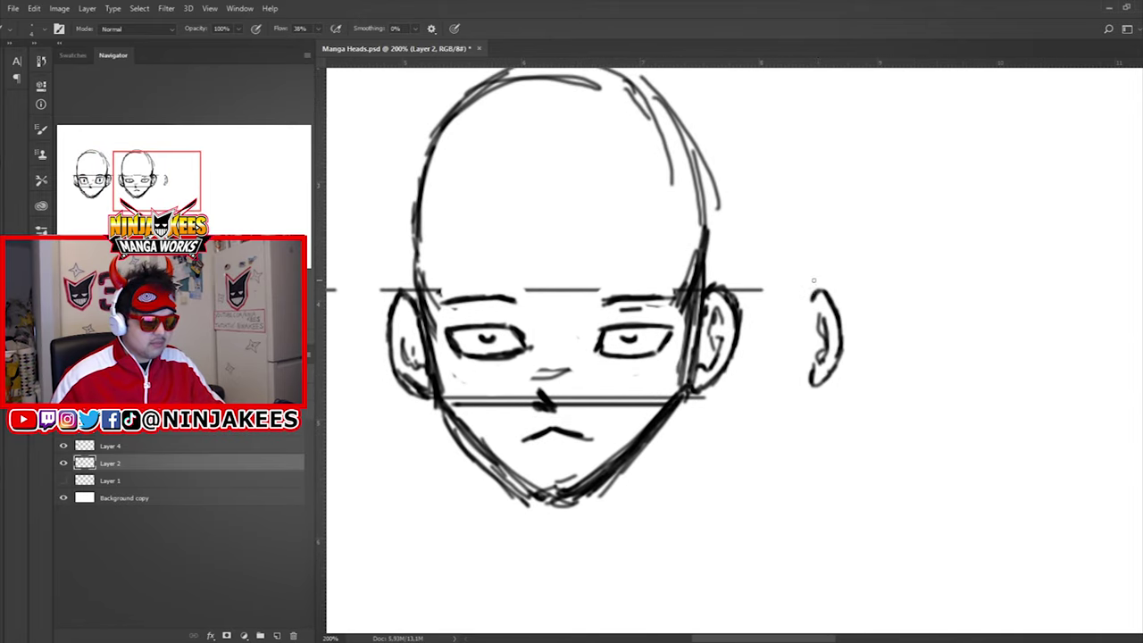
pyautogui.press('l')
pyautogui.hotkey('ctrl', '-')
pyautogui.moveTo(760, 307)
pyautogui.mouseDown()
pyautogui.moveTo(663, 166)
pyautogui.moveTo(552, 250)
pyautogui.moveTo(575, 449)
pyautogui.moveTo(741, 357)
pyautogui.moveTo(747, 387)
pyautogui.mouseUp()
pyautogui.hotkey('ctrl', 'j')
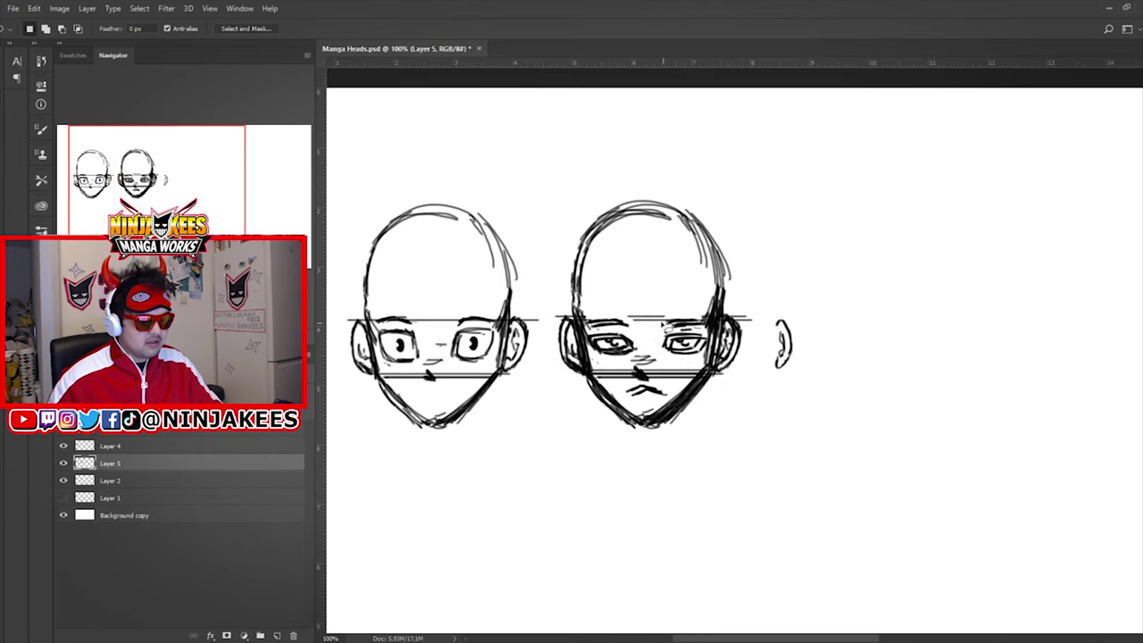
pyautogui.press('v')
pyautogui.moveTo(647, 328)
pyautogui.mouseDown()
pyautogui.moveTo(897, 328)
pyautogui.moveTo(876, 334)
pyautogui.mouseUp()
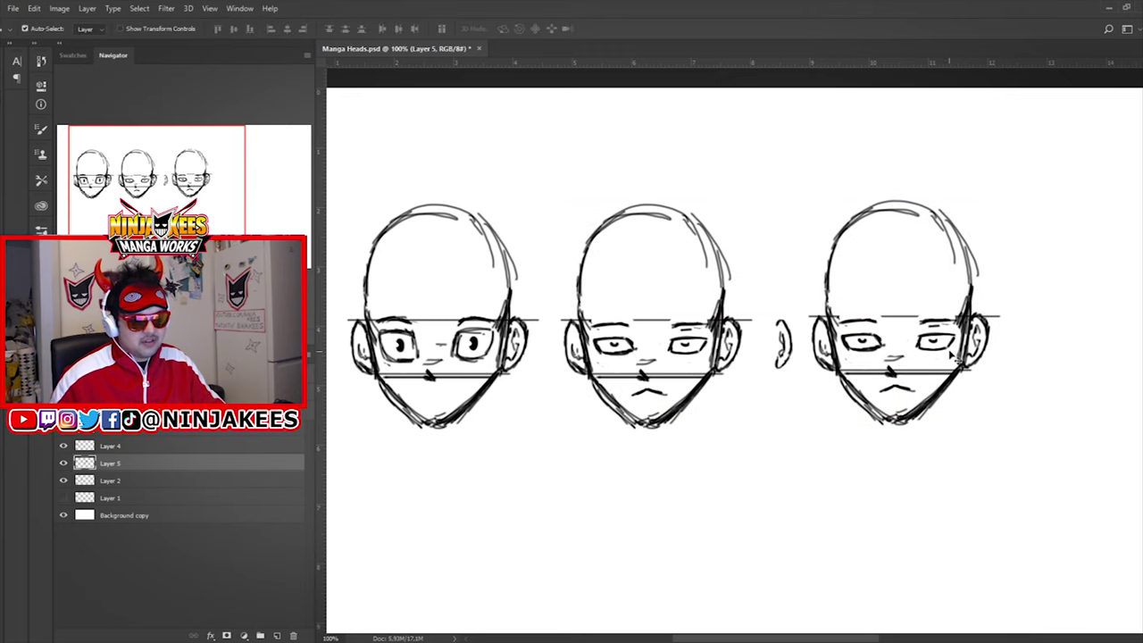
# Erase both eyes from the third head and draw each one as a single horizontal line.
pyautogui.hotkey('ctrl', '+')
pyautogui.moveTo(1091, 344)
pyautogui.mouseDown()
pyautogui.moveTo(764, 309)
pyautogui.moveTo(835, 303)
pyautogui.moveTo(794, 299)
pyautogui.moveTo(830, 291)
pyautogui.moveTo(656, 294)
pyautogui.moveTo(648, 309)
pyautogui.moveTo(676, 283)
pyautogui.moveTo(749, 306)
pyautogui.moveTo(832, 294)
pyautogui.moveTo(773, 296)
pyautogui.mouseUp()
pyautogui.press('e')
pyautogui.press('b')
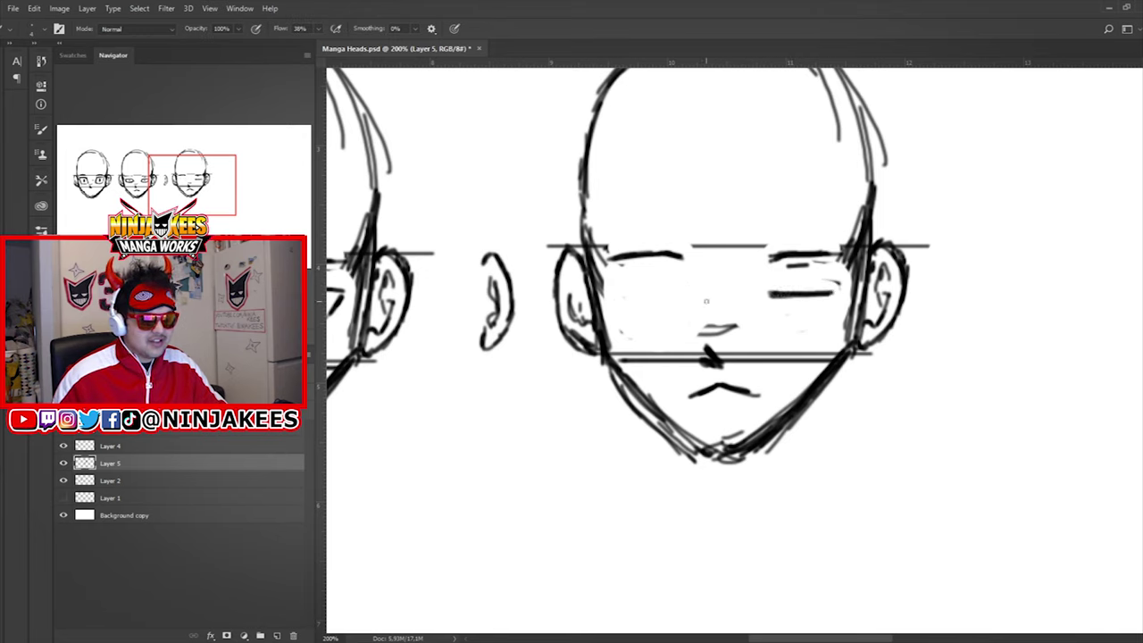
pyautogui.moveTo(630, 294)
pyautogui.mouseDown()
pyautogui.moveTo(687, 294)
pyautogui.moveTo(616, 293)
pyautogui.moveTo(667, 303)
pyautogui.mouseUp()
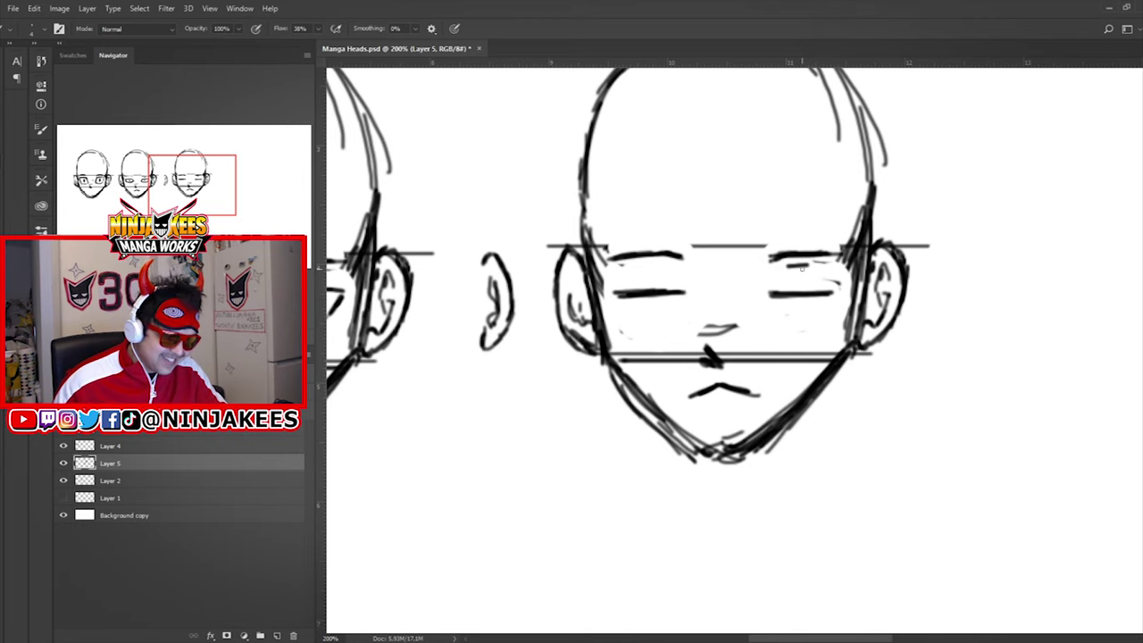
# Thicken the eyebrows and the horizontal eye lines on the third head with heavier strokes.
pyautogui.moveTo(614, 257)
pyautogui.mouseDown()
pyautogui.moveTo(682, 256)
pyautogui.moveTo(660, 255)
pyautogui.mouseUp()
pyautogui.moveTo(780, 254); pyautogui.dragTo(832, 254)
pyautogui.moveTo(765, 227)
pyautogui.mouseDown()
pyautogui.moveTo(688, 303)
pyautogui.moveTo(778, 231)
pyautogui.moveTo(653, 255)
pyautogui.mouseUp()
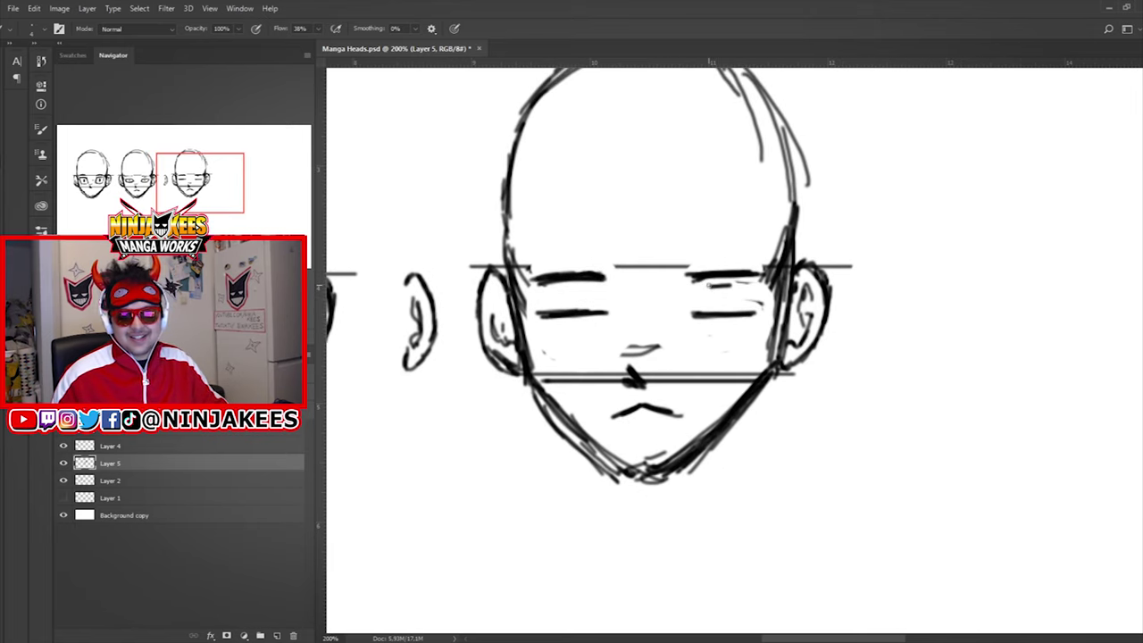
pyautogui.moveTo(743, 287); pyautogui.dragTo(813, 227)
pyautogui.moveTo(610, 252); pyautogui.dragTo(681, 255)
pyautogui.moveTo(657, 257); pyautogui.dragTo(607, 258)
pyautogui.moveTo(749, 250); pyautogui.dragTo(823, 249)
# Compare the eye styles across the three heads.
pyautogui.moveTo(670, 222); pyautogui.dragTo(917, 273)
pyautogui.moveTo(595, 230); pyautogui.dragTo(855, 245)
pyautogui.moveTo(630, 262); pyautogui.dragTo(822, 270)
pyautogui.moveTo(692, 290); pyautogui.dragTo(727, 292)
pyautogui.moveTo(827, 284); pyautogui.dragTo(714, 296)
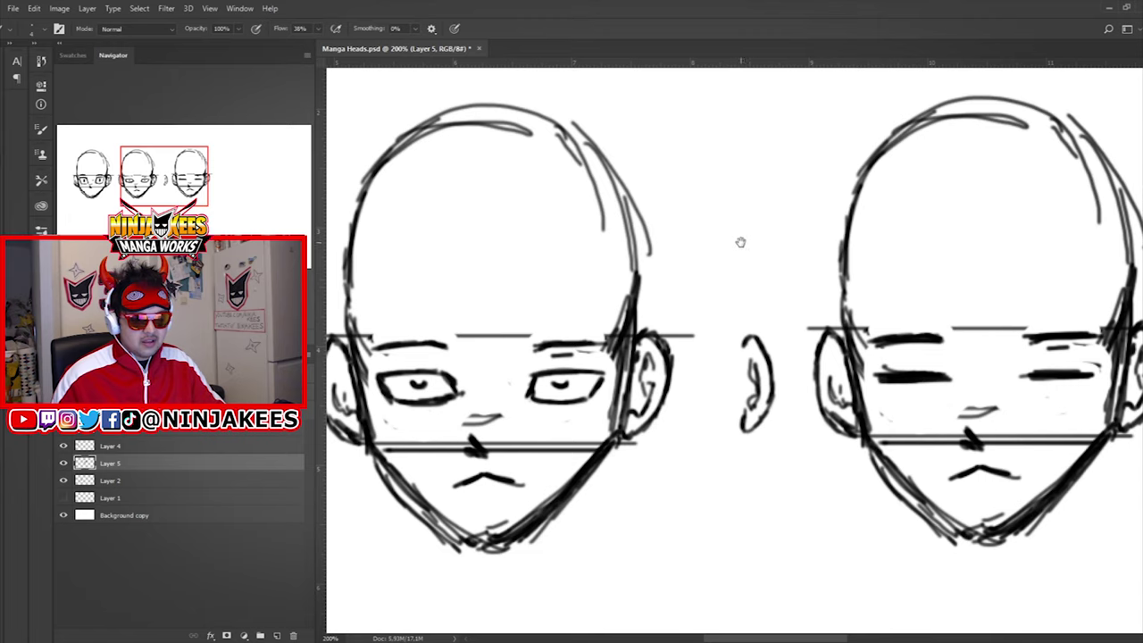
pyautogui.hscroll(-10, 661, 309)
pyautogui.scroll(6, 786, 413)
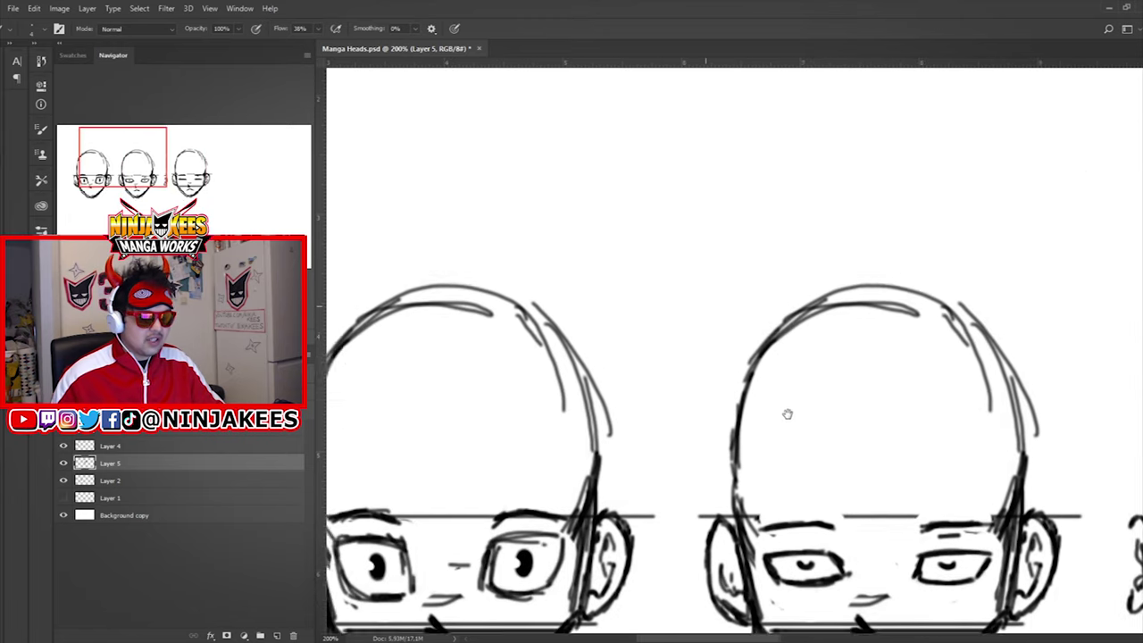
pyautogui.scroll(-3, 556, 276)
pyautogui.hscroll(3, 557, 276)
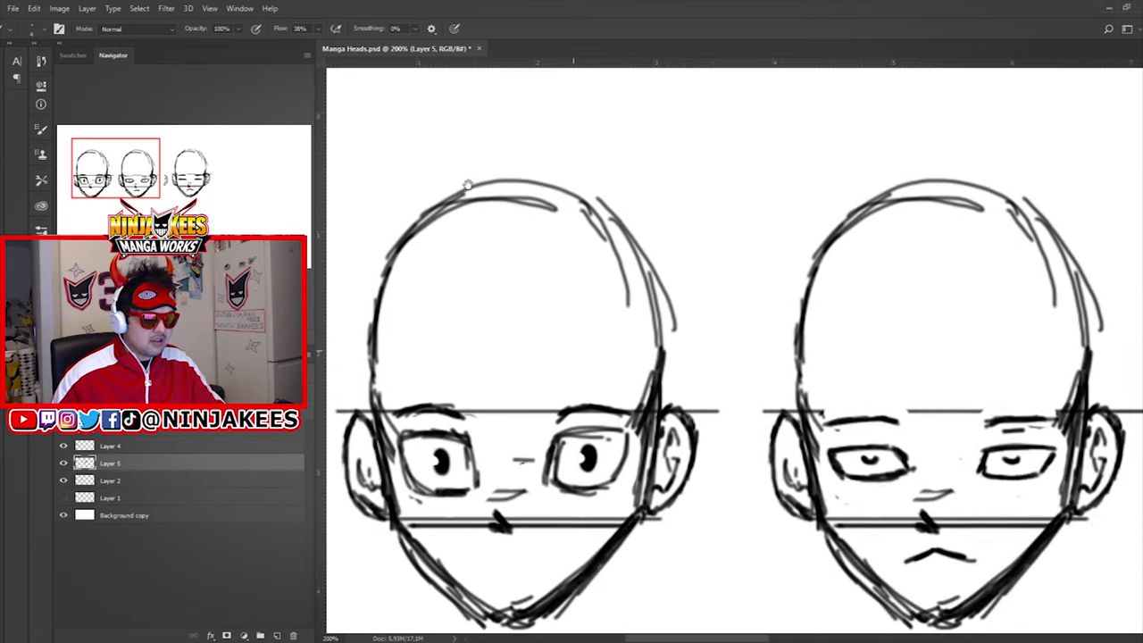
# Sketch a row of three small rounded shapes above the heads, and a circle, triangle and square in a row above them.
pyautogui.moveTo(646, 185)
pyautogui.mouseDown()
pyautogui.moveTo(723, 236)
pyautogui.moveTo(742, 197)
pyautogui.moveTo(709, 187)
pyautogui.mouseUp()
pyautogui.moveTo(788, 202)
pyautogui.mouseDown()
pyautogui.moveTo(709, 211)
pyautogui.moveTo(721, 235)
pyautogui.moveTo(731, 196)
pyautogui.mouseUp()
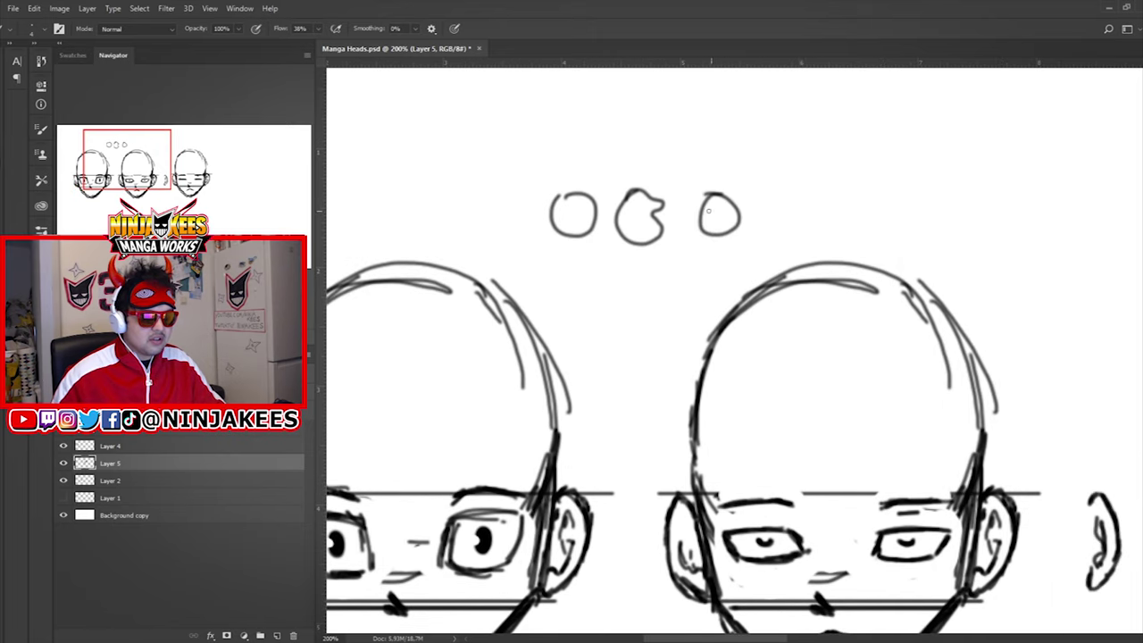
pyautogui.moveTo(606, 151); pyautogui.dragTo(708, 234)
pyautogui.moveTo(653, 198); pyautogui.dragTo(656, 199)
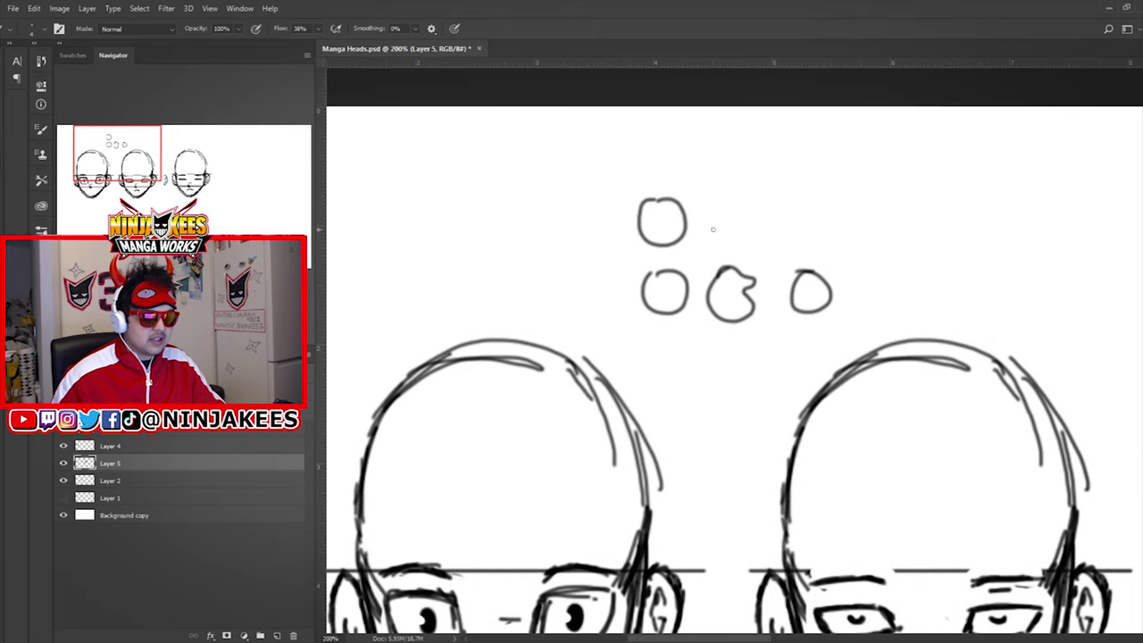
pyautogui.moveTo(725, 197); pyautogui.dragTo(816, 234)
pyautogui.moveTo(780, 188); pyautogui.dragTo(817, 232)
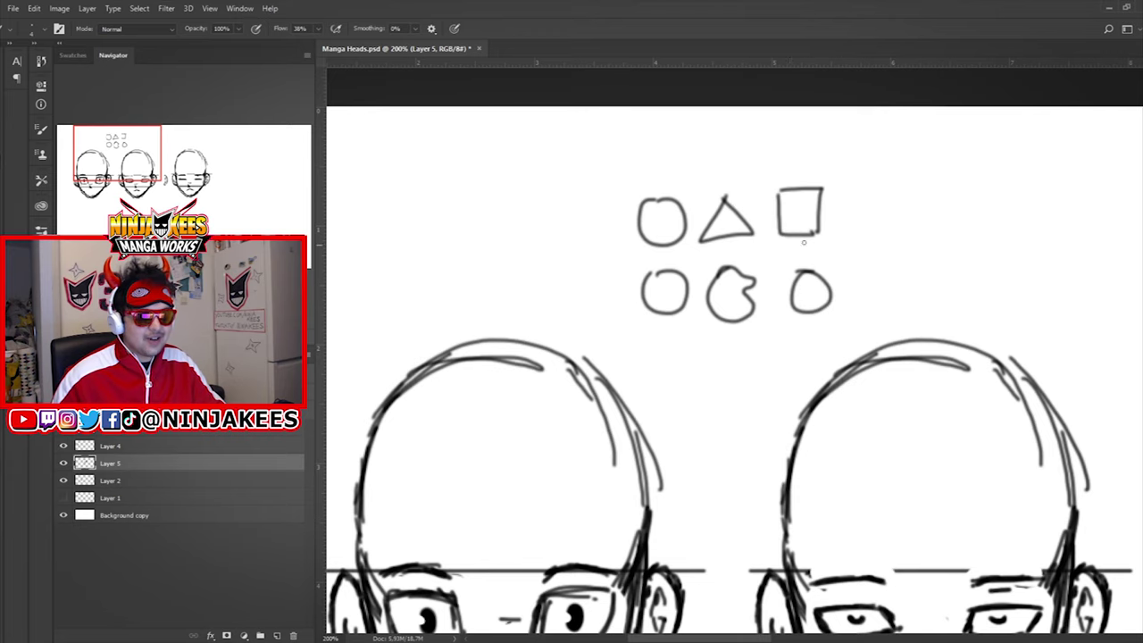
# Link the circle, triangle and square with arcs, add a small mark inside each, and draw a wavy line beneath them.
pyautogui.moveTo(761, 185); pyautogui.dragTo(711, 232)
pyautogui.moveTo(609, 229)
pyautogui.mouseDown()
pyautogui.moveTo(665, 223)
pyautogui.moveTo(698, 198)
pyautogui.moveTo(752, 236)
pyautogui.moveTo(720, 179)
pyautogui.mouseUp()
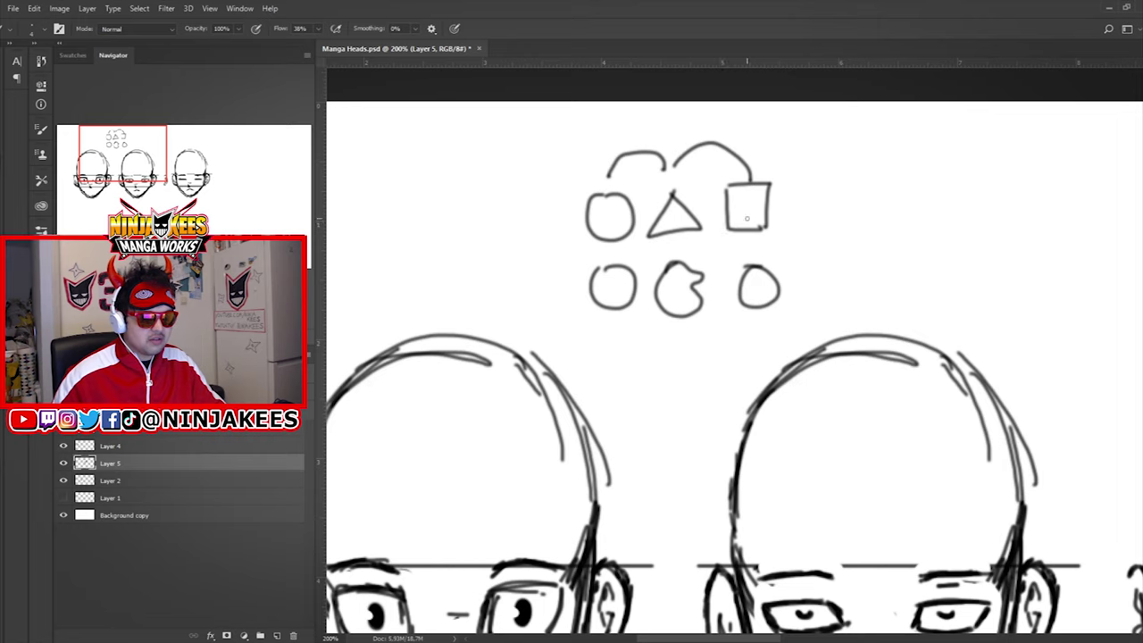
pyautogui.moveTo(764, 241); pyautogui.dragTo(762, 187)
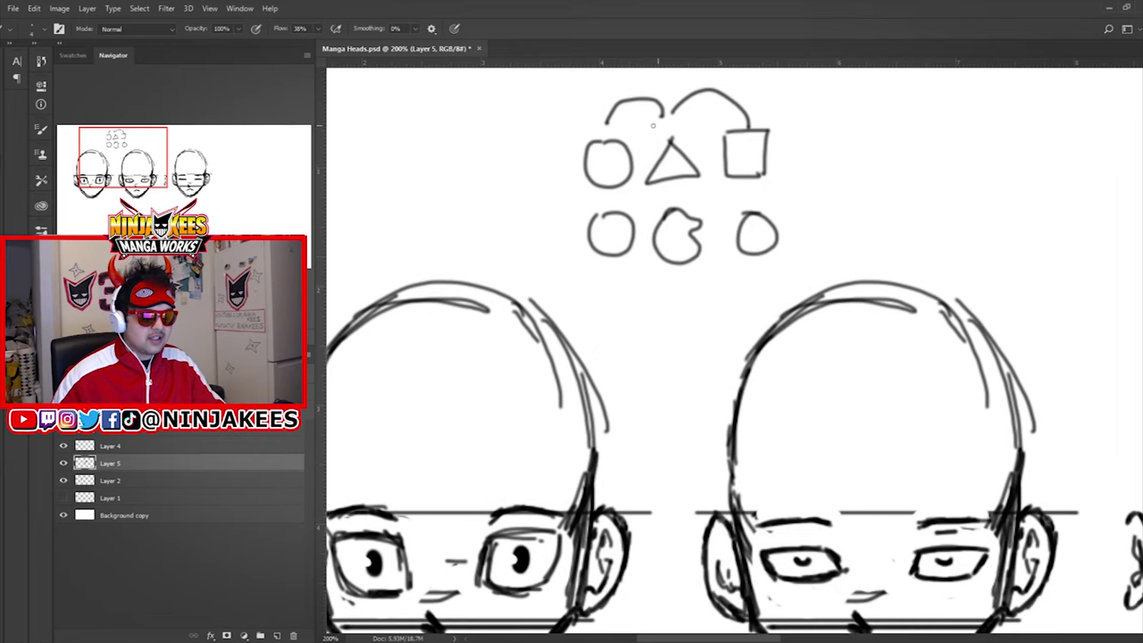
pyautogui.moveTo(707, 145); pyautogui.dragTo(778, 194)
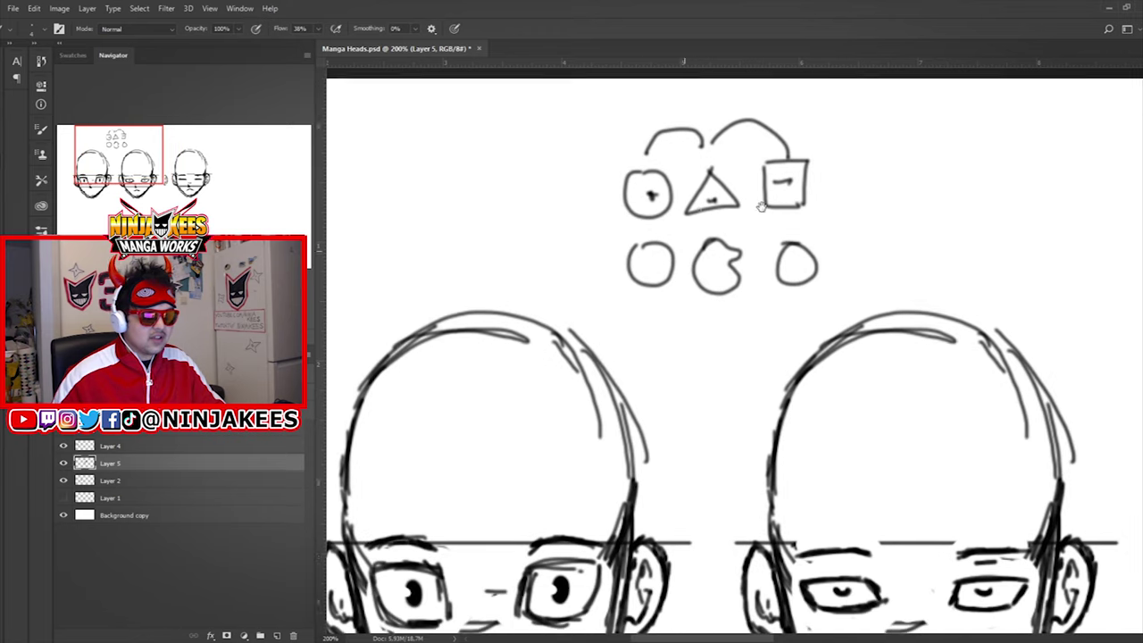
pyautogui.moveTo(626, 221)
pyautogui.mouseDown()
pyautogui.moveTo(605, 176)
pyautogui.moveTo(652, 187)
pyautogui.moveTo(784, 145)
pyautogui.mouseUp()
# Sketch three spaced circles to the right of the small shapes and add small dots and marks inside them.
pyautogui.moveTo(902, 139)
pyautogui.mouseDown()
pyautogui.moveTo(783, 174)
pyautogui.moveTo(673, 232)
pyautogui.moveTo(801, 202)
pyautogui.moveTo(597, 258)
pyautogui.moveTo(633, 235)
pyautogui.moveTo(645, 199)
pyautogui.mouseUp()
pyautogui.moveTo(643, 205)
pyautogui.mouseDown()
pyautogui.moveTo(665, 250)
pyautogui.moveTo(644, 206)
pyautogui.mouseUp()
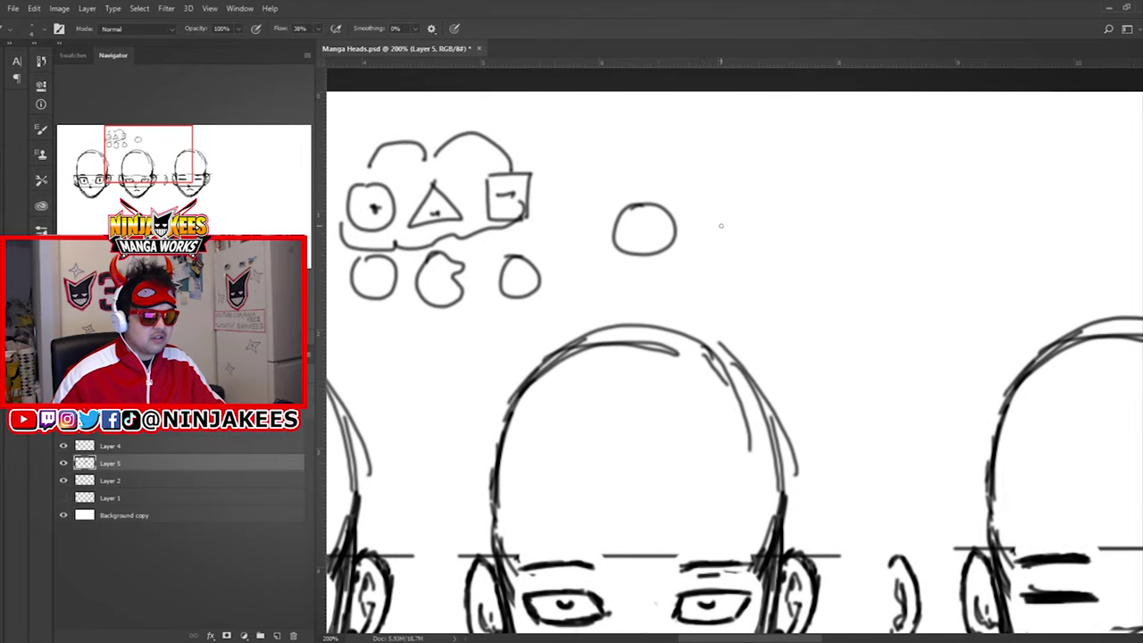
pyautogui.moveTo(761, 204); pyautogui.dragTo(777, 203)
pyautogui.moveTo(882, 199)
pyautogui.mouseDown()
pyautogui.moveTo(868, 195)
pyautogui.moveTo(783, 247)
pyautogui.moveTo(670, 268)
pyautogui.moveTo(827, 234)
pyautogui.mouseUp()
pyautogui.moveTo(746, 271)
pyautogui.mouseDown()
pyautogui.moveTo(840, 234)
pyautogui.moveTo(748, 218)
pyautogui.moveTo(868, 234)
pyautogui.moveTo(668, 237)
pyautogui.moveTo(748, 179)
pyautogui.moveTo(756, 184)
pyautogui.moveTo(694, 199)
pyautogui.moveTo(707, 212)
pyautogui.mouseUp()
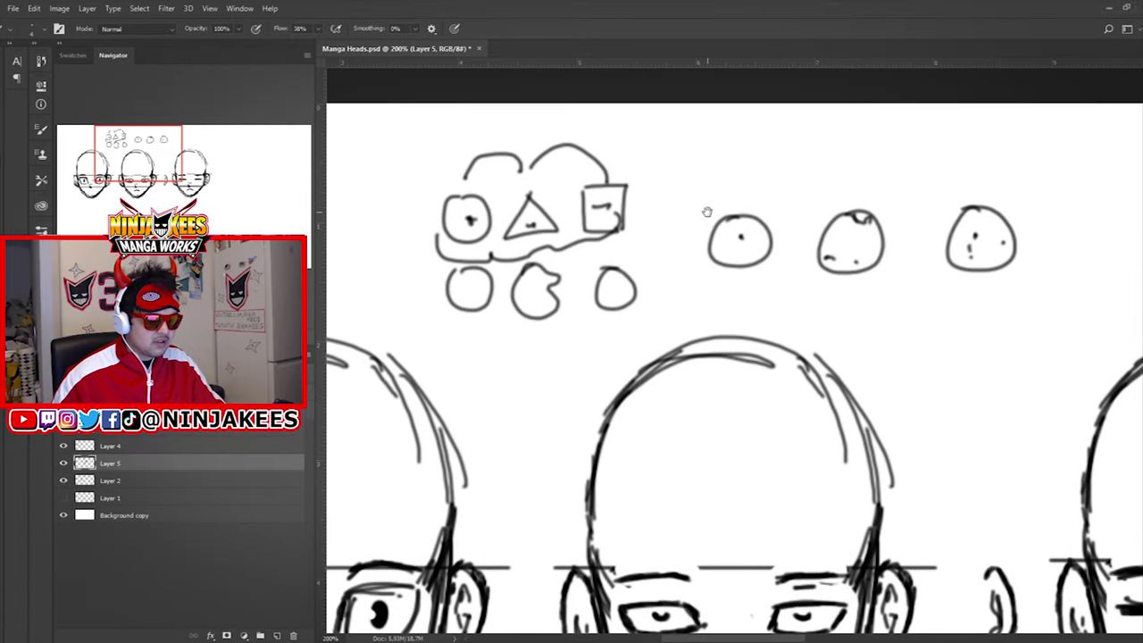
# Sketch a partial square with a diagonal line above the three dotted circles and place a dot beside it.
pyautogui.moveTo(809, 157)
pyautogui.mouseDown()
pyautogui.moveTo(775, 159)
pyautogui.moveTo(814, 191)
pyautogui.mouseUp()
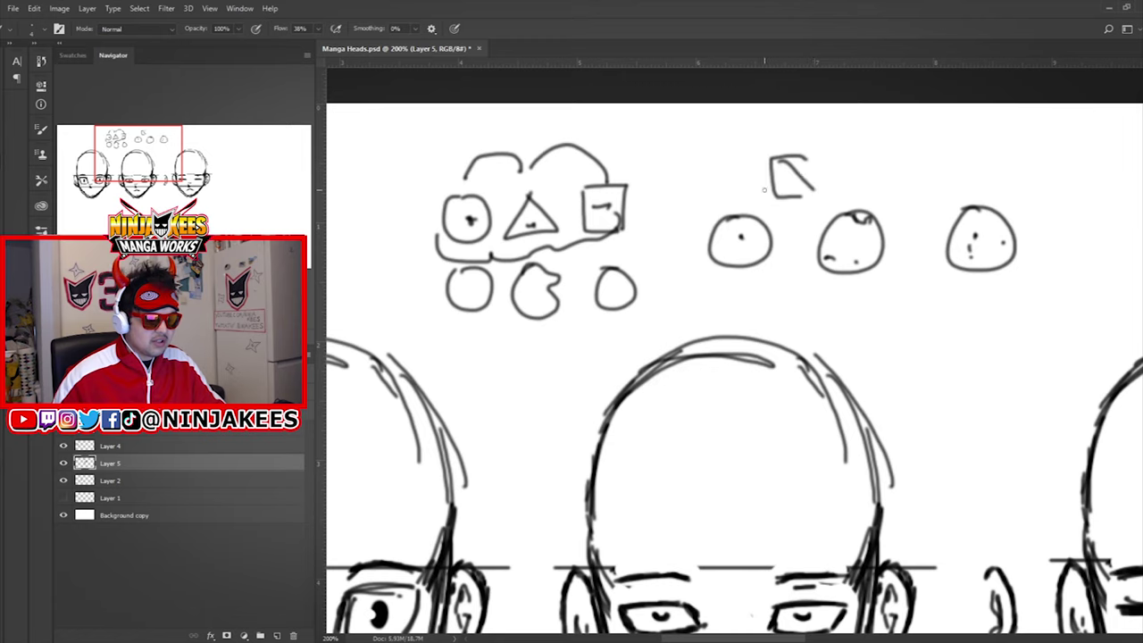
pyautogui.click(840, 184)
pyautogui.moveTo(709, 201)
pyautogui.mouseDown()
pyautogui.moveTo(777, 204)
pyautogui.moveTo(759, 208)
pyautogui.moveTo(735, 242)
pyautogui.mouseUp()
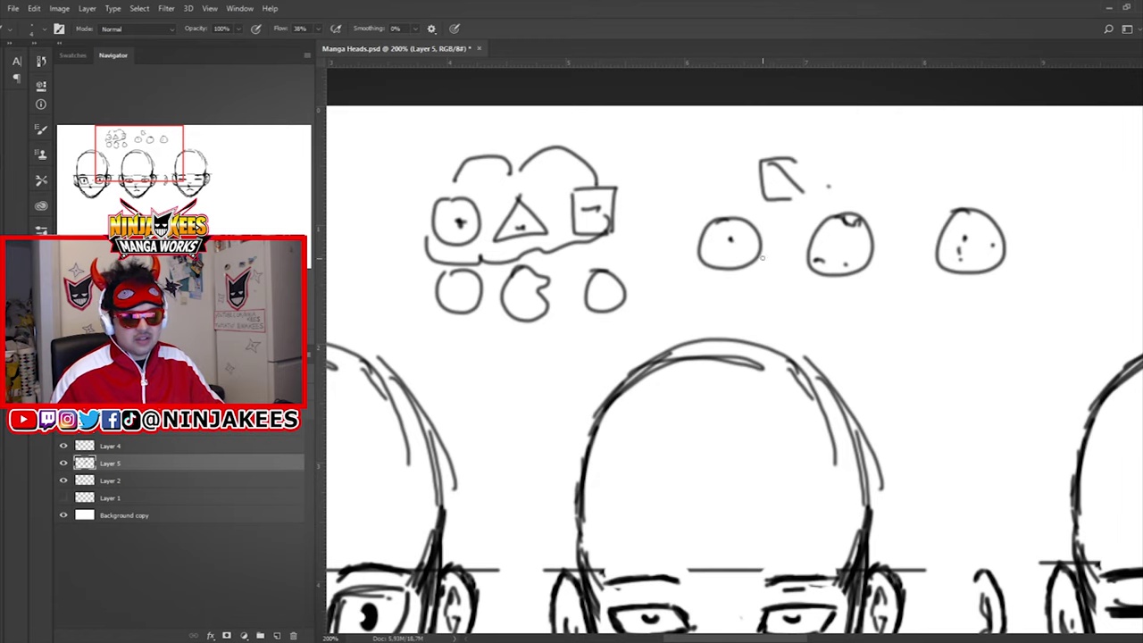
# Compare the first two heads with the small shape diagrams and dotted circles sketched above them.
pyautogui.moveTo(763, 258); pyautogui.dragTo(870, 228)
pyautogui.moveTo(735, 295); pyautogui.dragTo(865, 152)
pyautogui.moveTo(748, 255); pyautogui.dragTo(750, 219)
pyautogui.moveTo(870, 246); pyautogui.dragTo(831, 270)
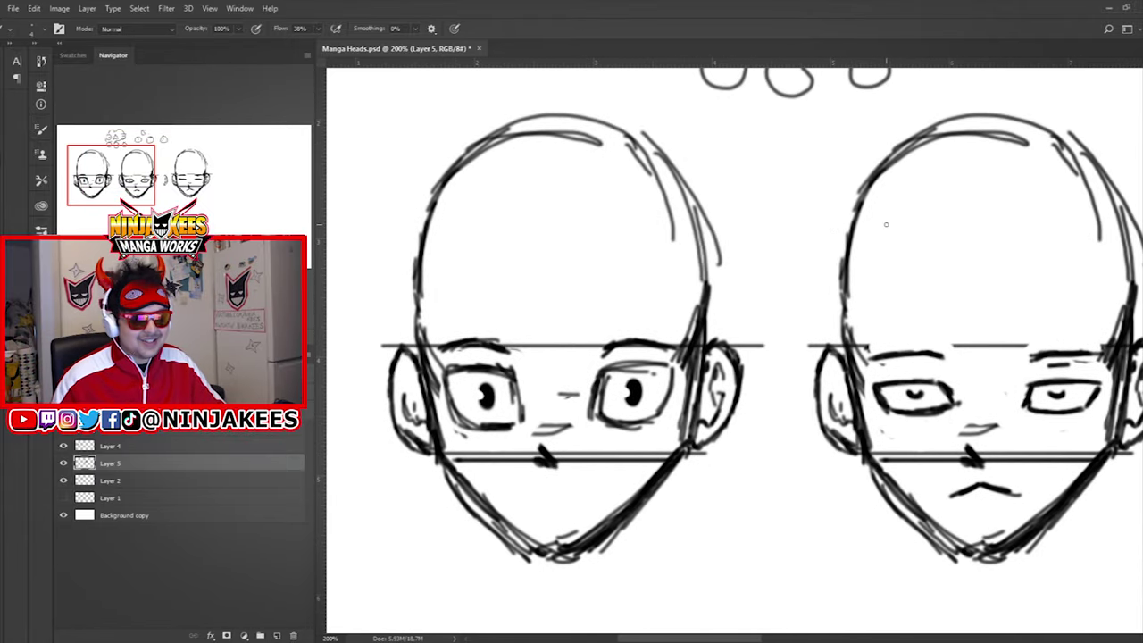
pyautogui.moveTo(826, 213); pyautogui.dragTo(683, 382)
pyautogui.moveTo(749, 241)
pyautogui.mouseDown()
pyautogui.moveTo(742, 340)
pyautogui.moveTo(715, 287)
pyautogui.moveTo(791, 263)
pyautogui.moveTo(692, 267)
pyautogui.mouseUp()
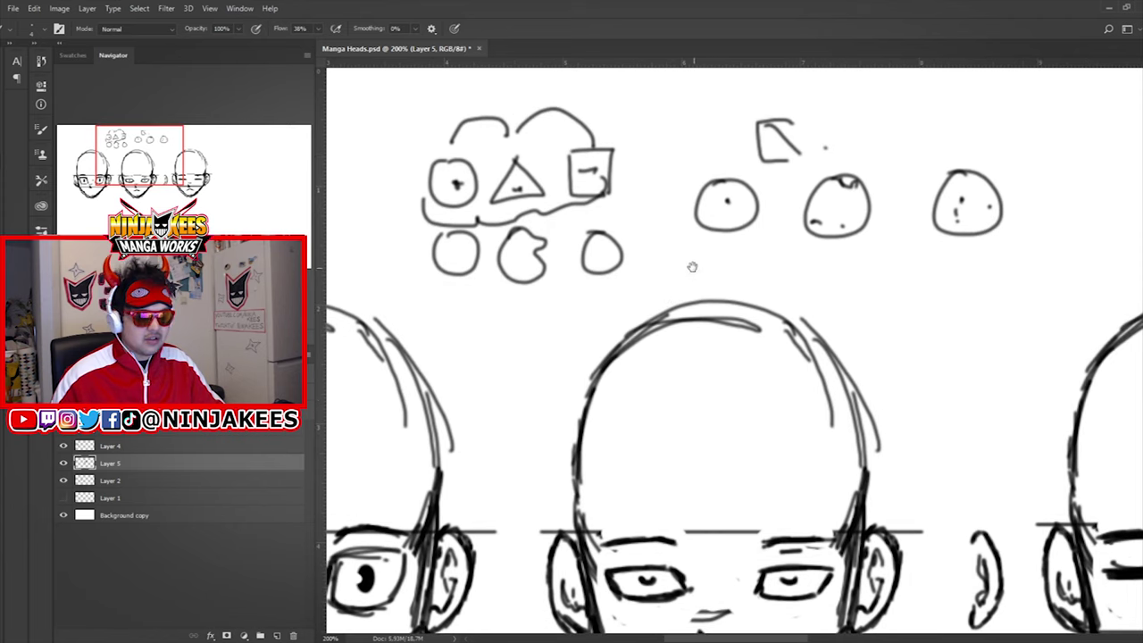
pyautogui.moveTo(542, 244); pyautogui.dragTo(831, 251)
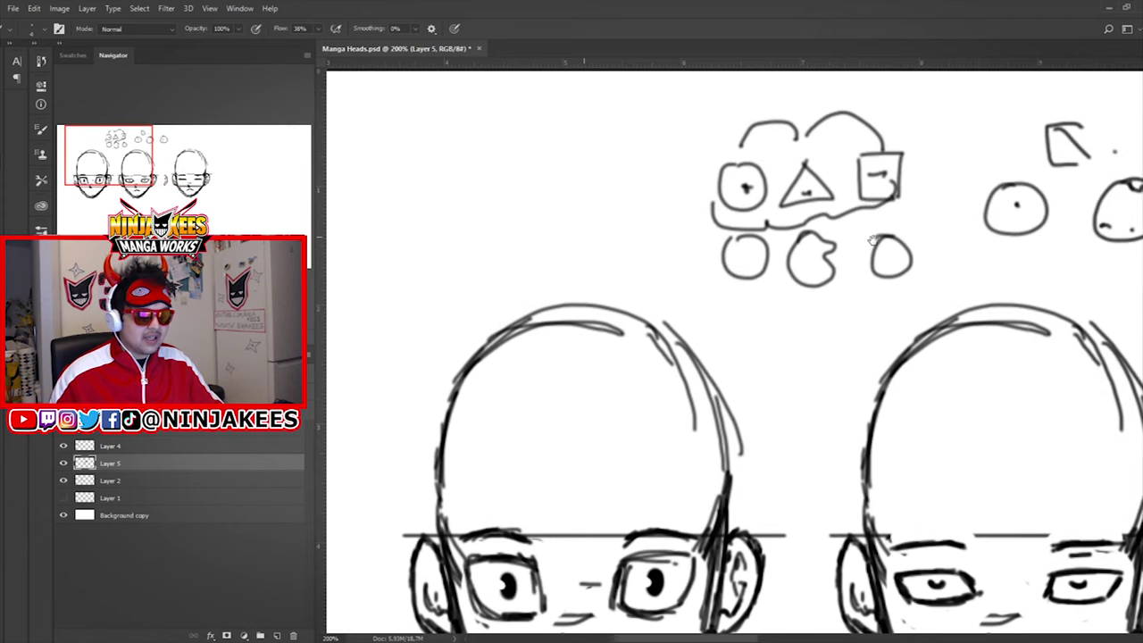
pyautogui.moveTo(968, 263); pyautogui.dragTo(738, 232)
pyautogui.moveTo(749, 297)
pyautogui.mouseDown()
pyautogui.moveTo(776, 158)
pyautogui.moveTo(756, 134)
pyautogui.mouseUp()
pyautogui.moveTo(877, 281)
pyautogui.mouseDown()
pyautogui.moveTo(783, 240)
pyautogui.moveTo(850, 277)
pyautogui.moveTo(905, 245)
pyautogui.mouseUp()
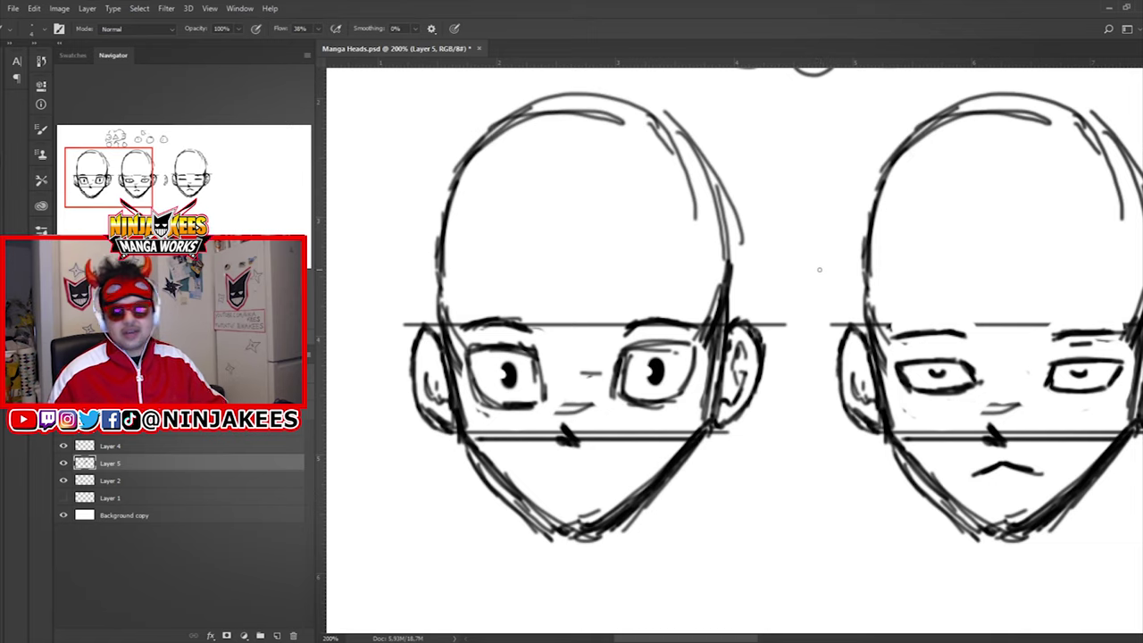
# Sketch small curved marks beneath the first two dotted circles and an oval on either side of the partial square above them.
pyautogui.moveTo(831, 178)
pyautogui.mouseDown()
pyautogui.moveTo(727, 294)
pyautogui.moveTo(661, 343)
pyautogui.mouseUp()
pyautogui.moveTo(863, 165)
pyautogui.mouseDown()
pyautogui.moveTo(786, 270)
pyautogui.moveTo(800, 314)
pyautogui.moveTo(835, 319)
pyautogui.mouseUp()
pyautogui.moveTo(879, 319); pyautogui.dragTo(907, 325)
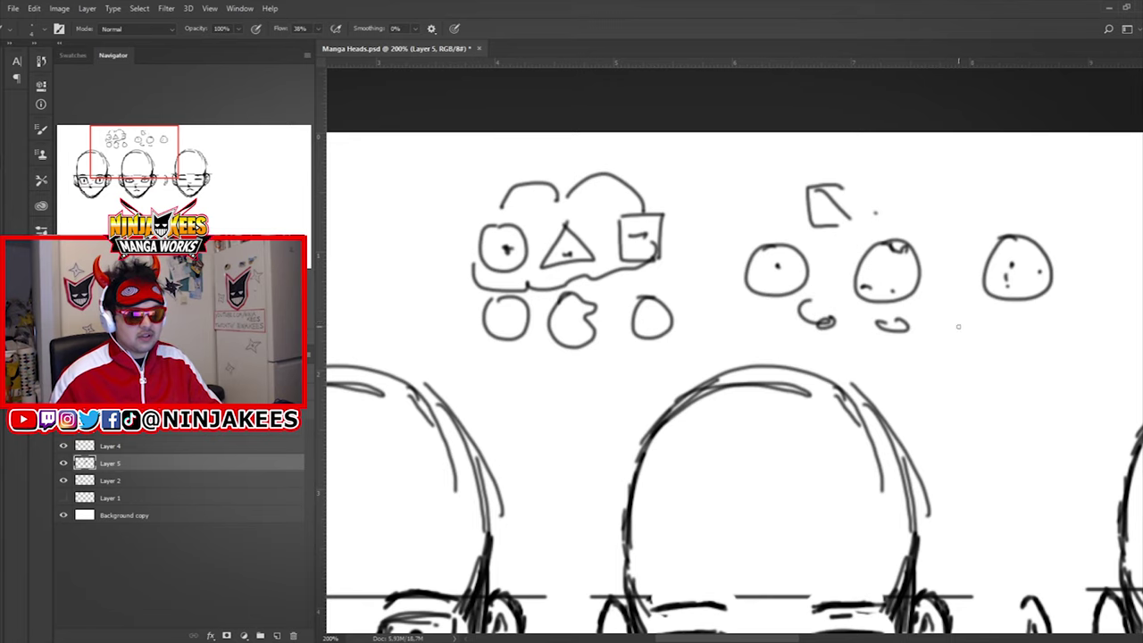
pyautogui.moveTo(905, 157); pyautogui.dragTo(882, 184)
pyautogui.moveTo(752, 177); pyautogui.dragTo(758, 203)
pyautogui.moveTo(902, 229)
pyautogui.mouseDown()
pyautogui.moveTo(683, 214)
pyautogui.moveTo(891, 142)
pyautogui.mouseUp()
pyautogui.moveTo(701, 307)
pyautogui.mouseDown()
pyautogui.moveTo(795, 148)
pyautogui.moveTo(585, 120)
pyautogui.mouseUp()
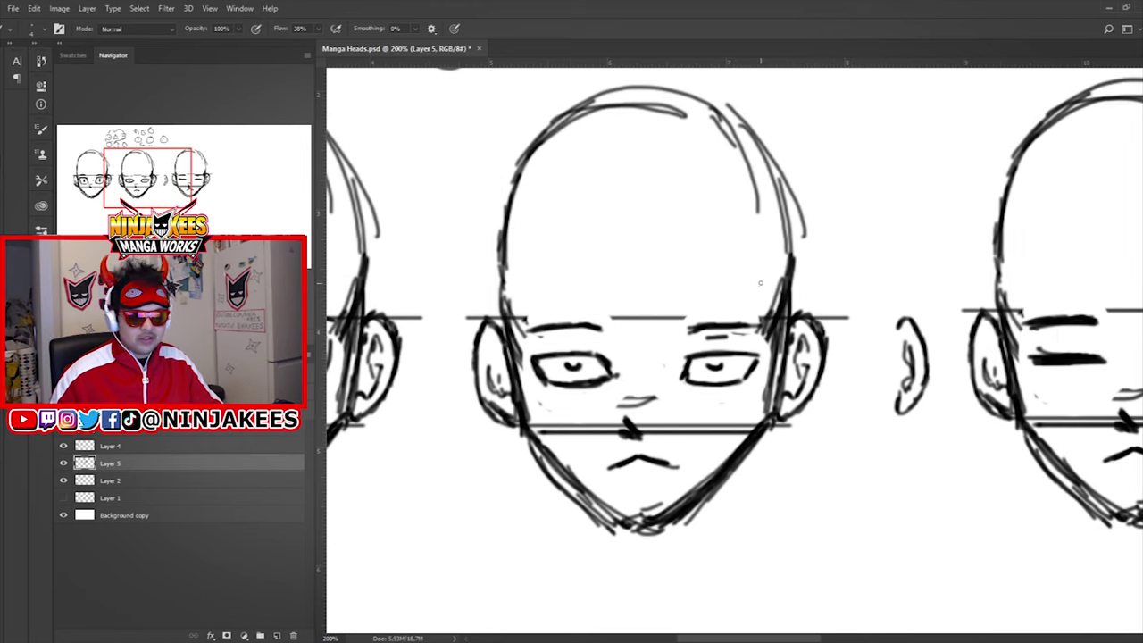
# Sketch a rough open rectangle above the first head with a small triangular figure and a zigzag scribble inside it.
pyautogui.moveTo(664, 253); pyautogui.dragTo(836, 215)
pyautogui.moveTo(694, 192); pyautogui.dragTo(727, 316)
pyautogui.moveTo(656, 236); pyautogui.dragTo(757, 279)
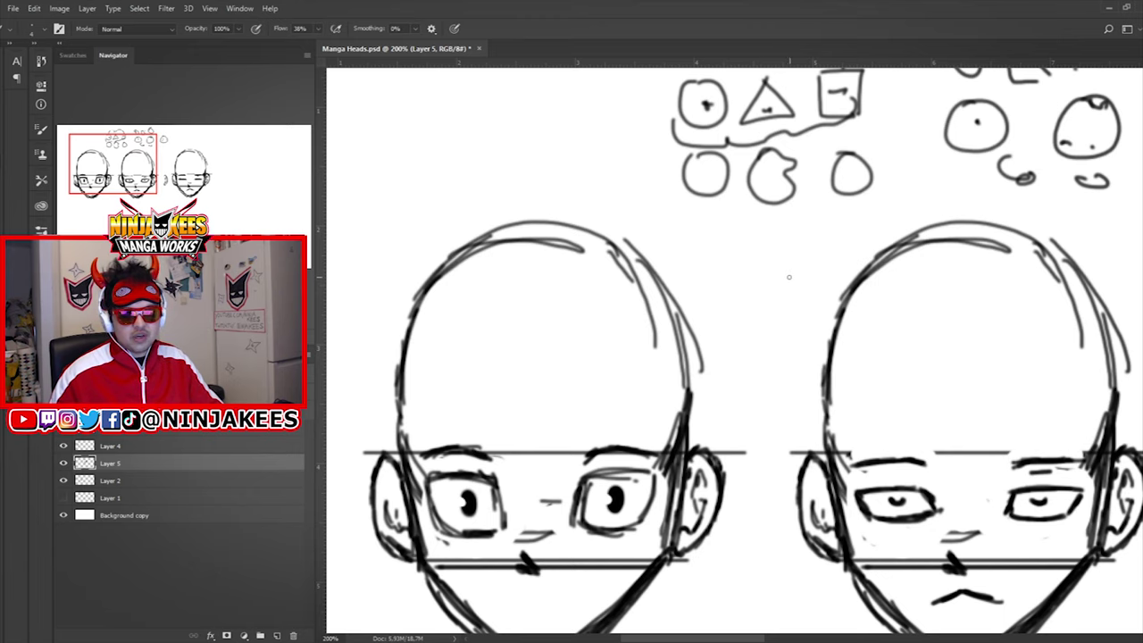
pyautogui.moveTo(755, 304); pyautogui.dragTo(725, 271)
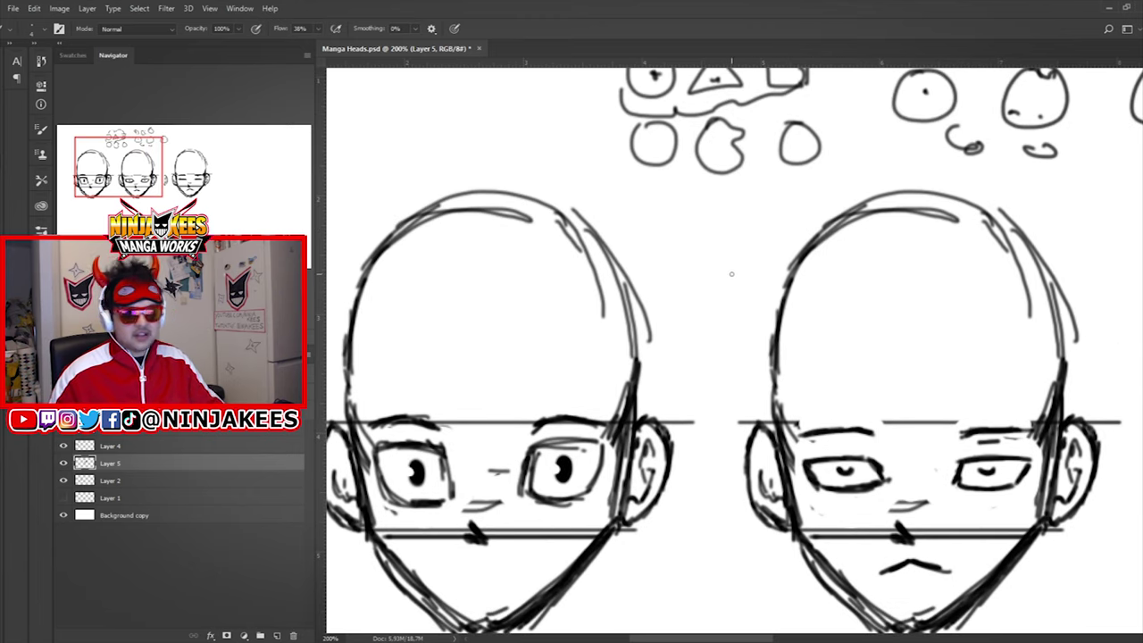
pyautogui.moveTo(630, 187); pyautogui.dragTo(861, 293)
pyautogui.moveTo(547, 224); pyautogui.dragTo(759, 224)
pyautogui.moveTo(615, 214); pyautogui.dragTo(637, 301)
pyautogui.moveTo(553, 283); pyautogui.dragTo(555, 305)
pyautogui.moveTo(610, 189)
pyautogui.mouseDown()
pyautogui.moveTo(793, 252)
pyautogui.moveTo(785, 279)
pyautogui.mouseUp()
pyautogui.moveTo(665, 259); pyautogui.dragTo(703, 234)
pyautogui.moveTo(602, 313)
pyautogui.mouseDown()
pyautogui.moveTo(609, 268)
pyautogui.moveTo(674, 267)
pyautogui.moveTo(677, 253)
pyautogui.moveTo(582, 247)
pyautogui.moveTo(631, 280)
pyautogui.mouseUp()
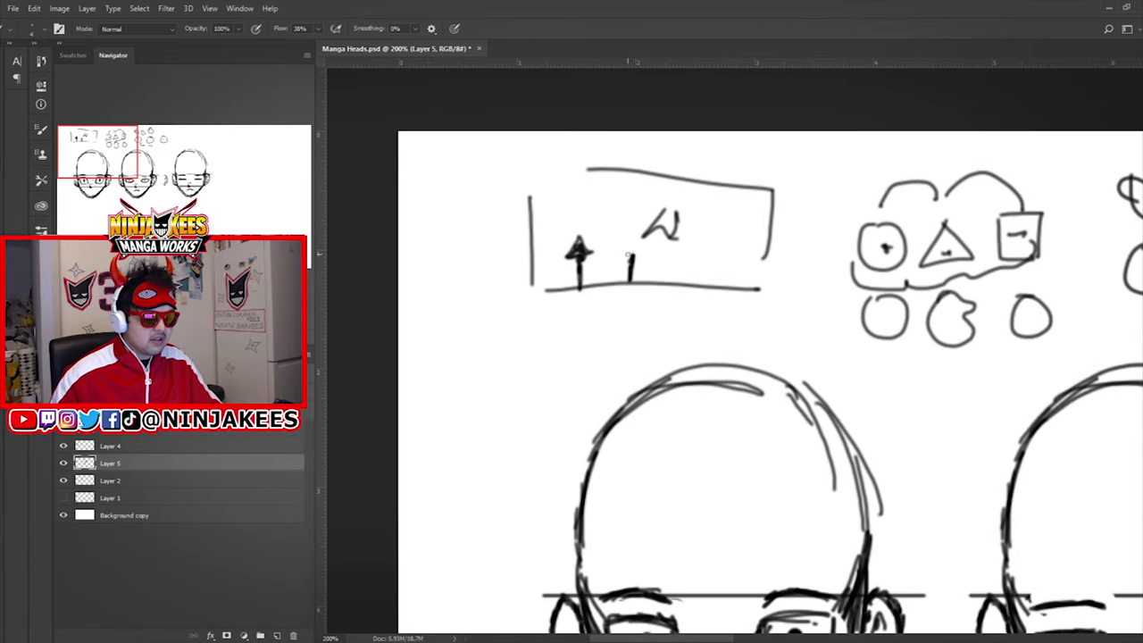
# Draw a tall thin figure and a round-bodied figure inside the rectangle, and a wavy line beneath the frame.
pyautogui.moveTo(628, 243)
pyautogui.mouseDown()
pyautogui.moveTo(632, 202)
pyautogui.moveTo(631, 277)
pyautogui.mouseUp()
pyautogui.moveTo(624, 203); pyautogui.dragTo(647, 201)
pyautogui.moveTo(635, 188)
pyautogui.mouseDown()
pyautogui.moveTo(642, 201)
pyautogui.moveTo(617, 233)
pyautogui.mouseUp()
pyautogui.moveTo(643, 203)
pyautogui.mouseDown()
pyautogui.moveTo(656, 232)
pyautogui.moveTo(617, 253)
pyautogui.mouseUp()
pyautogui.moveTo(644, 234); pyautogui.dragTo(654, 251)
pyautogui.moveTo(638, 201); pyautogui.dragTo(645, 234)
pyautogui.moveTo(636, 225)
pyautogui.mouseDown()
pyautogui.moveTo(626, 248)
pyautogui.moveTo(640, 247)
pyautogui.mouseUp()
pyautogui.moveTo(635, 212)
pyautogui.mouseDown()
pyautogui.moveTo(641, 246)
pyautogui.moveTo(667, 248)
pyautogui.moveTo(643, 258)
pyautogui.moveTo(639, 238)
pyautogui.moveTo(684, 245)
pyautogui.moveTo(676, 196)
pyautogui.mouseUp()
pyautogui.moveTo(663, 212)
pyautogui.mouseDown()
pyautogui.moveTo(632, 237)
pyautogui.moveTo(686, 218)
pyautogui.moveTo(705, 236)
pyautogui.moveTo(646, 271)
pyautogui.moveTo(692, 270)
pyautogui.mouseUp()
pyautogui.moveTo(576, 295); pyautogui.dragTo(659, 281)
pyautogui.moveTo(610, 265)
pyautogui.mouseDown()
pyautogui.moveTo(663, 275)
pyautogui.moveTo(760, 264)
pyautogui.mouseUp()
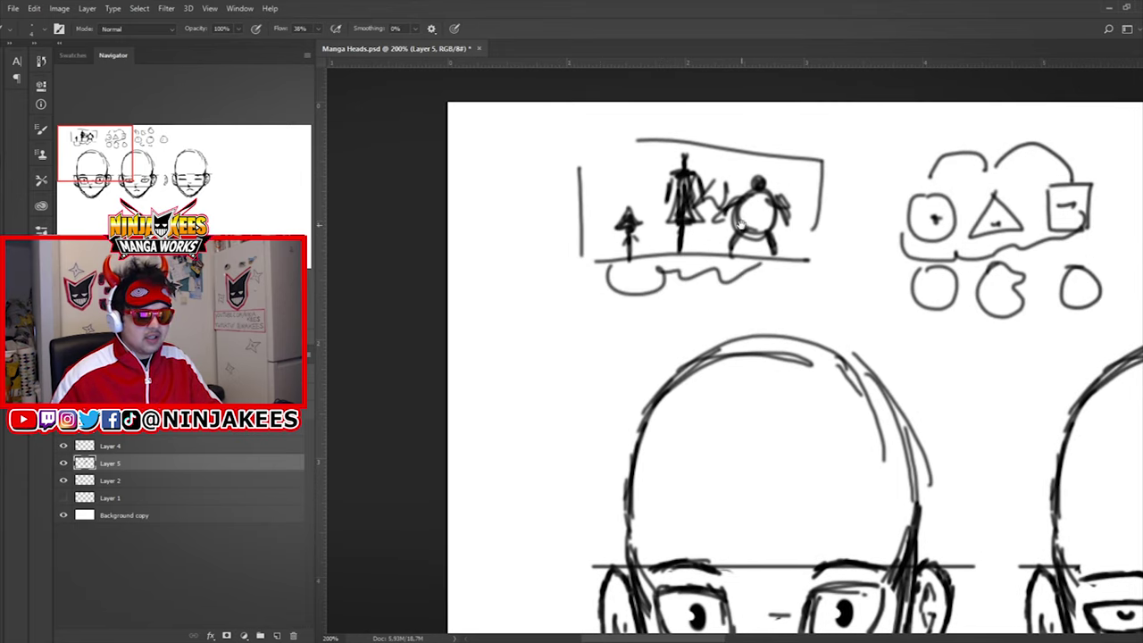
# Compare the three framed figures with the shape diagrams and dotted circles beside them.
pyautogui.moveTo(741, 225); pyautogui.dragTo(672, 222)
pyautogui.moveTo(742, 229)
pyautogui.mouseDown()
pyautogui.moveTo(663, 224)
pyautogui.moveTo(750, 252)
pyautogui.moveTo(639, 210)
pyautogui.mouseUp()
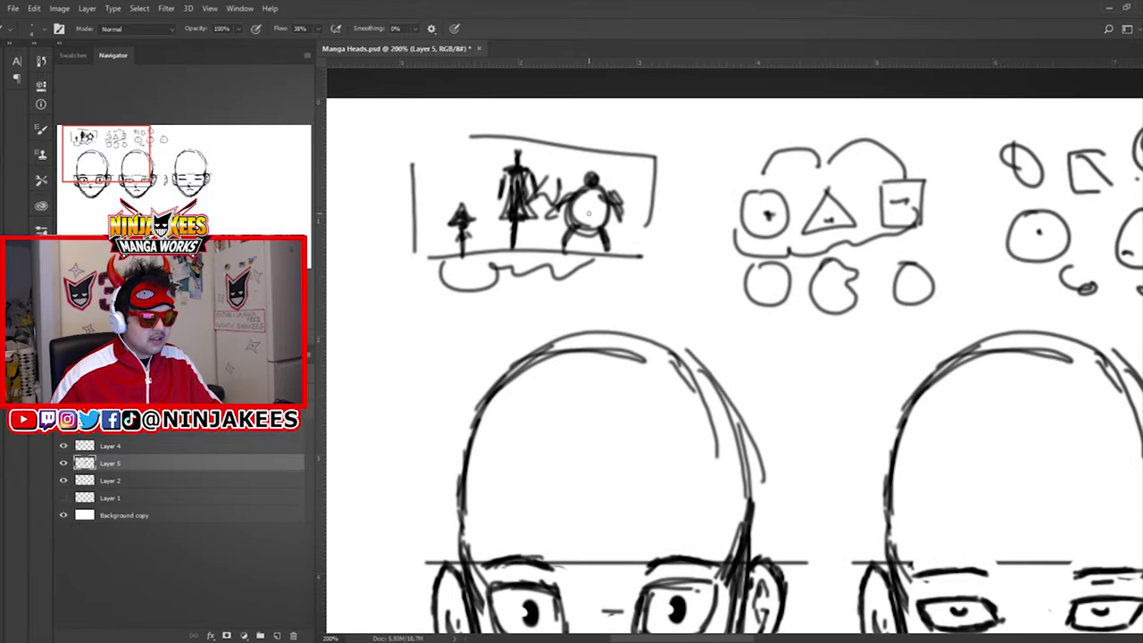
pyautogui.moveTo(671, 259); pyautogui.dragTo(618, 204)
pyautogui.moveTo(686, 273); pyautogui.dragTo(786, 196)
pyautogui.moveTo(748, 333); pyautogui.dragTo(658, 227)
pyautogui.moveTo(733, 306); pyautogui.dragTo(646, 311)
pyautogui.moveTo(732, 266); pyautogui.dragTo(451, 324)
pyautogui.moveTo(766, 292); pyautogui.dragTo(646, 266)
pyautogui.hscroll(-5, 645, 266)
pyautogui.scroll(4, 646, 266)
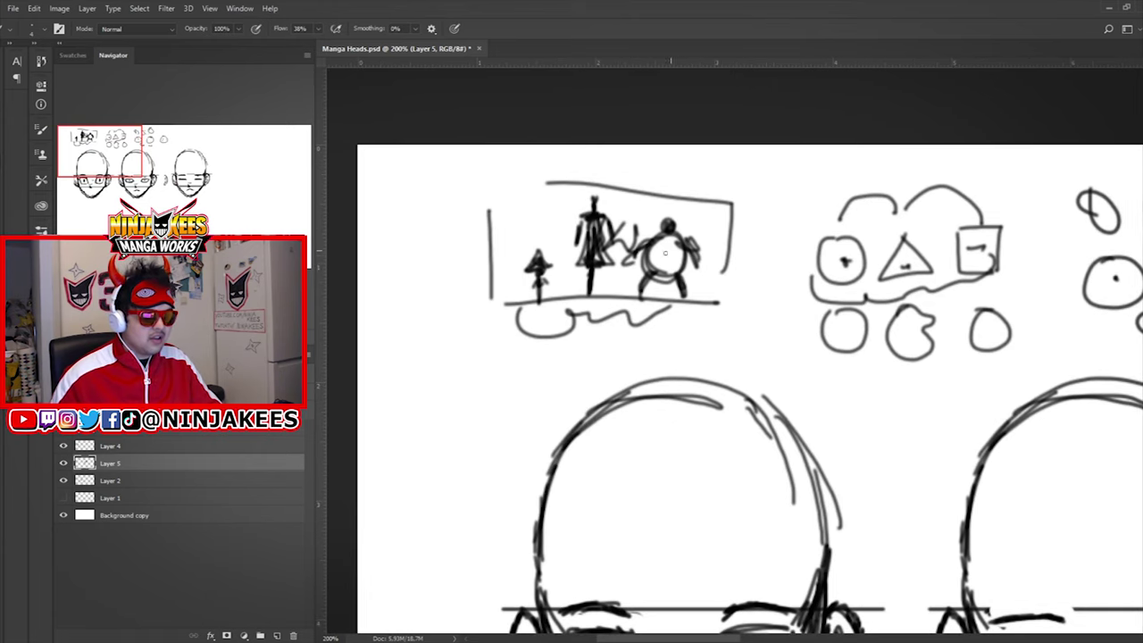
pyautogui.moveTo(808, 305)
pyautogui.mouseDown()
pyautogui.moveTo(727, 255)
pyautogui.moveTo(743, 258)
pyautogui.moveTo(628, 308)
pyautogui.moveTo(669, 280)
pyautogui.mouseUp()
pyautogui.hscroll(8, 670, 279)
pyautogui.hscroll(-7, 705, 295)
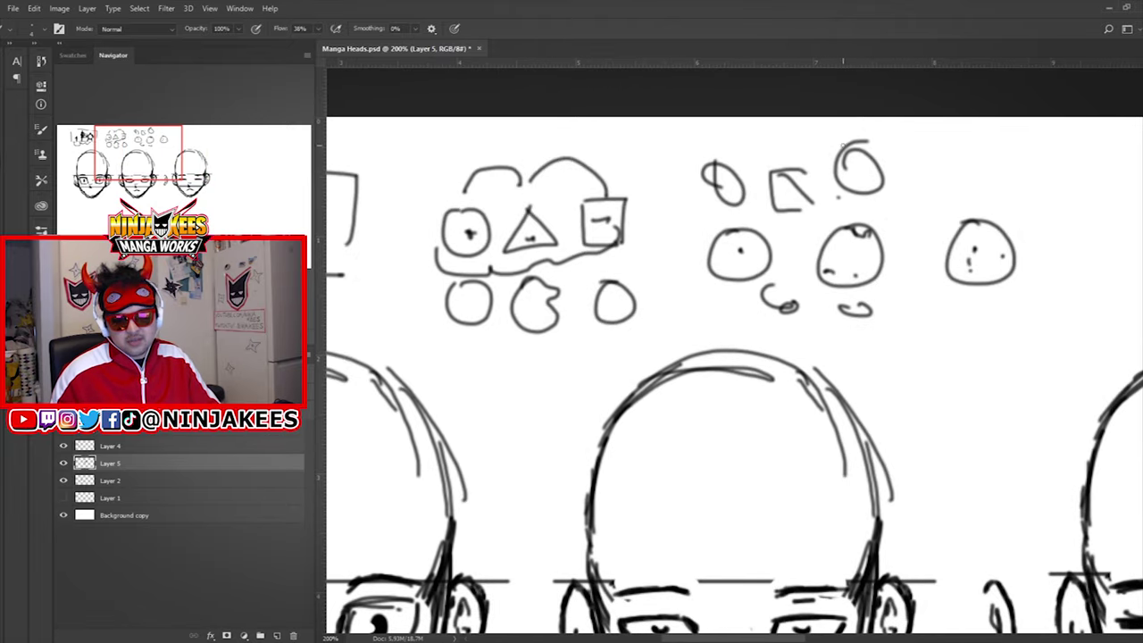
pyautogui.moveTo(715, 242); pyautogui.dragTo(943, 251)
pyautogui.moveTo(656, 270)
pyautogui.mouseDown()
pyautogui.moveTo(881, 256)
pyautogui.moveTo(580, 245)
pyautogui.mouseUp()
pyautogui.moveTo(924, 276); pyautogui.dragTo(623, 321)
# Circle the tall figure and the round-bodied figure inside the frame with loose ovals.
pyautogui.moveTo(617, 271); pyautogui.dragTo(912, 252)
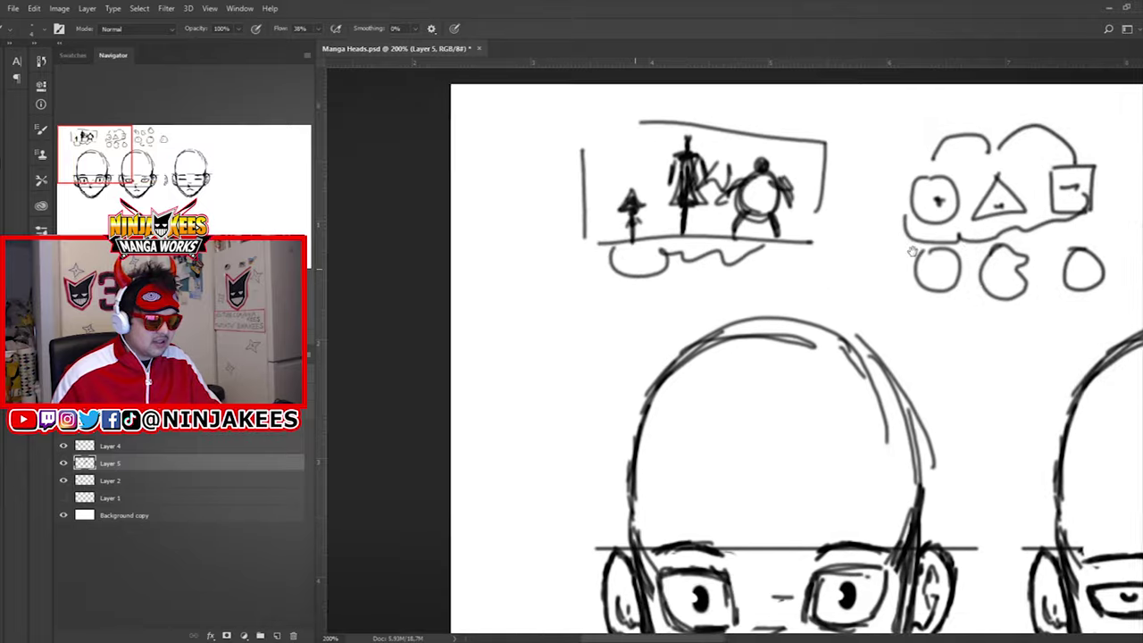
pyautogui.scroll(3, 911, 250)
pyautogui.moveTo(666, 187)
pyautogui.mouseDown()
pyautogui.moveTo(640, 228)
pyautogui.moveTo(714, 188)
pyautogui.moveTo(784, 191)
pyautogui.mouseUp()
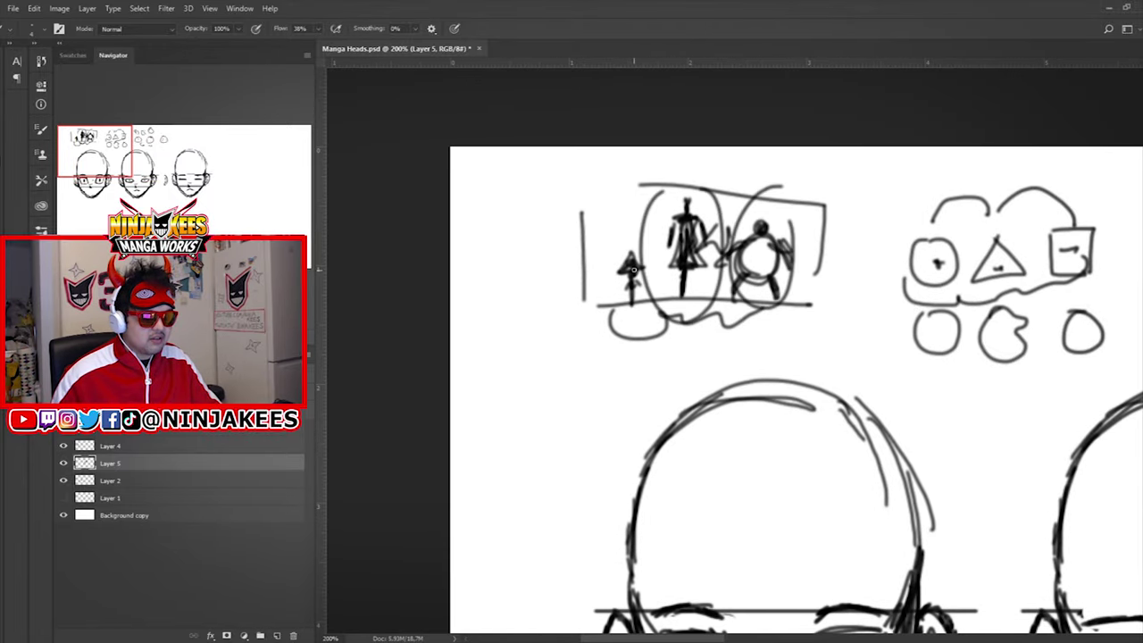
# Examine the three manga heads side by side, comparing their eye styles and shared head shape.
pyautogui.moveTo(850, 260); pyautogui.dragTo(616, 227)
pyautogui.moveTo(790, 317)
pyautogui.mouseDown()
pyautogui.moveTo(668, 206)
pyautogui.moveTo(642, 234)
pyautogui.mouseUp()
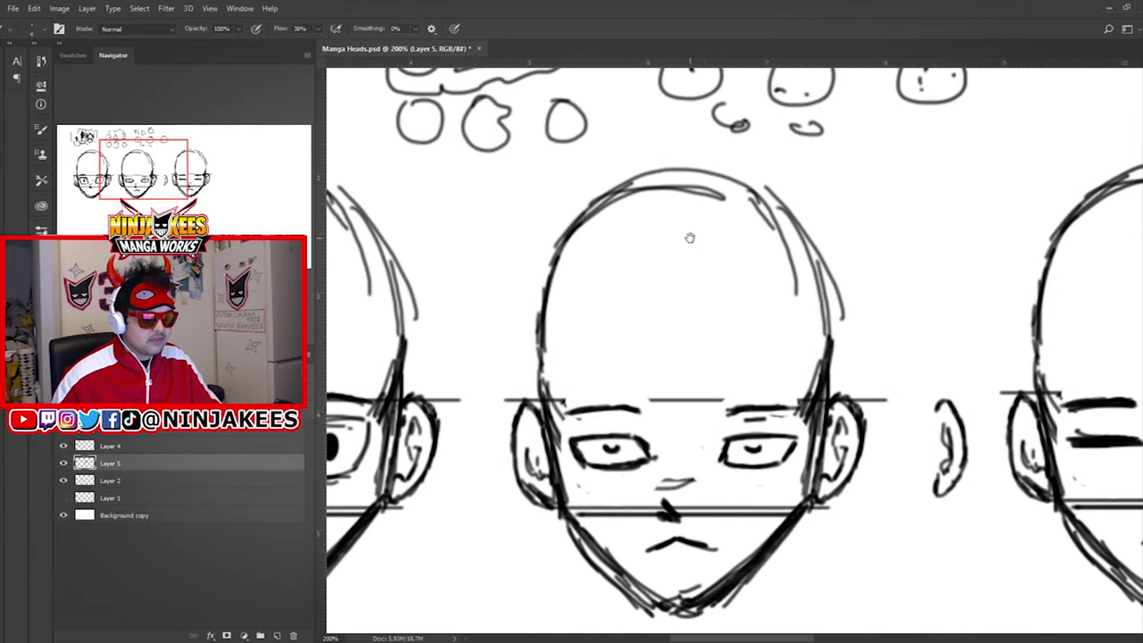
pyautogui.moveTo(725, 250); pyautogui.dragTo(755, 199)
pyautogui.moveTo(693, 306)
pyautogui.mouseDown()
pyautogui.moveTo(697, 209)
pyautogui.moveTo(714, 255)
pyautogui.moveTo(679, 342)
pyautogui.moveTo(795, 213)
pyautogui.moveTo(753, 237)
pyautogui.moveTo(748, 222)
pyautogui.moveTo(733, 248)
pyautogui.moveTo(714, 245)
pyautogui.moveTo(641, 313)
pyautogui.moveTo(794, 288)
pyautogui.moveTo(773, 187)
pyautogui.moveTo(681, 230)
pyautogui.moveTo(830, 254)
pyautogui.mouseUp()
pyautogui.moveTo(912, 265)
pyautogui.mouseDown()
pyautogui.moveTo(735, 235)
pyautogui.moveTo(758, 219)
pyautogui.moveTo(727, 233)
pyautogui.moveTo(777, 214)
pyautogui.moveTo(747, 265)
pyautogui.mouseUp()
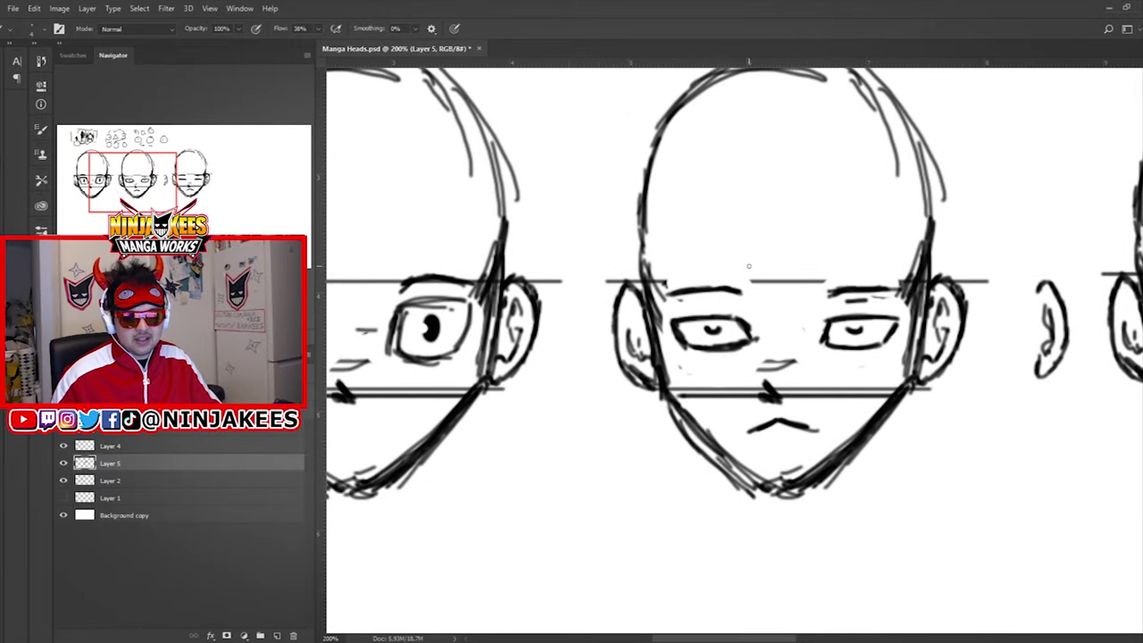
pyautogui.moveTo(649, 259); pyautogui.dragTo(763, 259)
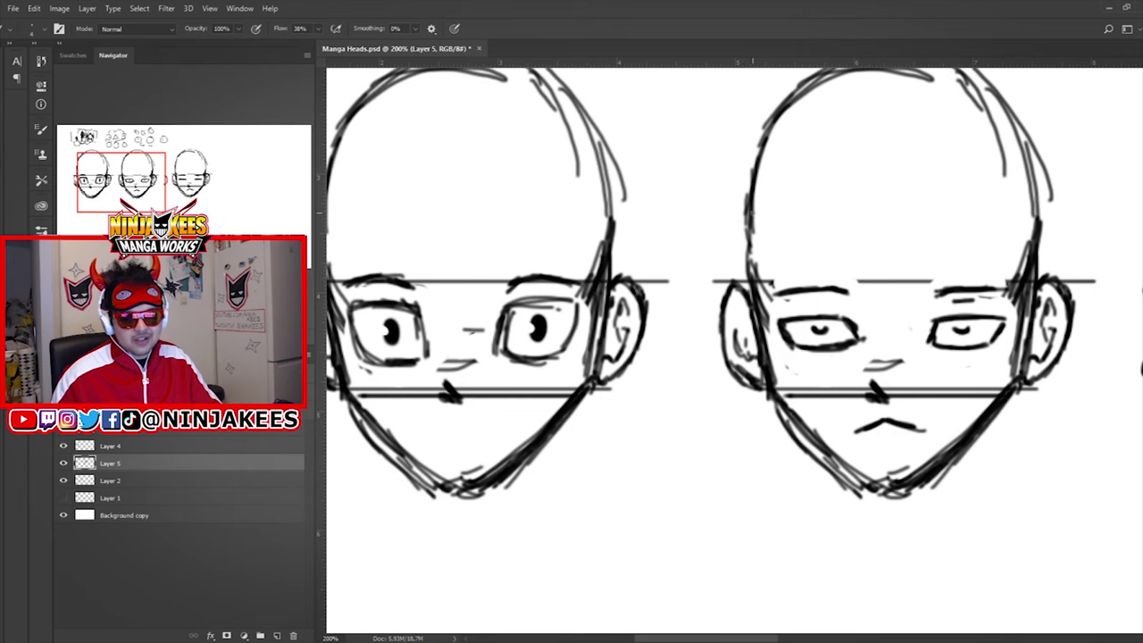
pyautogui.moveTo(665, 242); pyautogui.dragTo(872, 235)
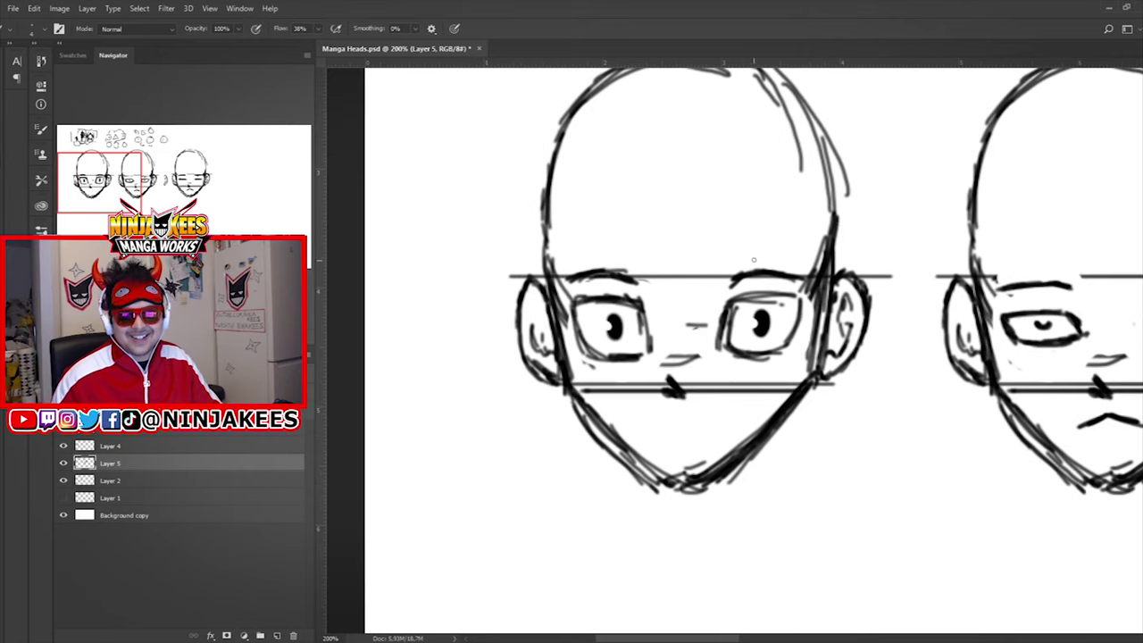
pyautogui.moveTo(808, 238); pyautogui.dragTo(684, 244)
pyautogui.moveTo(820, 235); pyautogui.dragTo(717, 239)
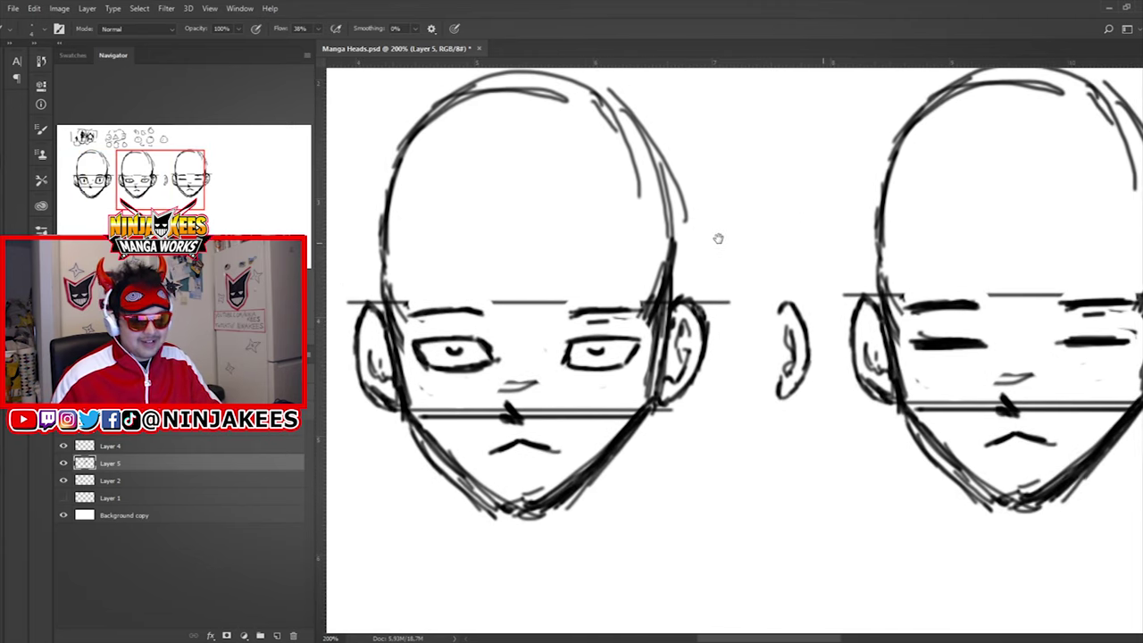
pyautogui.moveTo(764, 203)
pyautogui.mouseDown()
pyautogui.moveTo(759, 235)
pyautogui.moveTo(776, 238)
pyautogui.mouseUp()
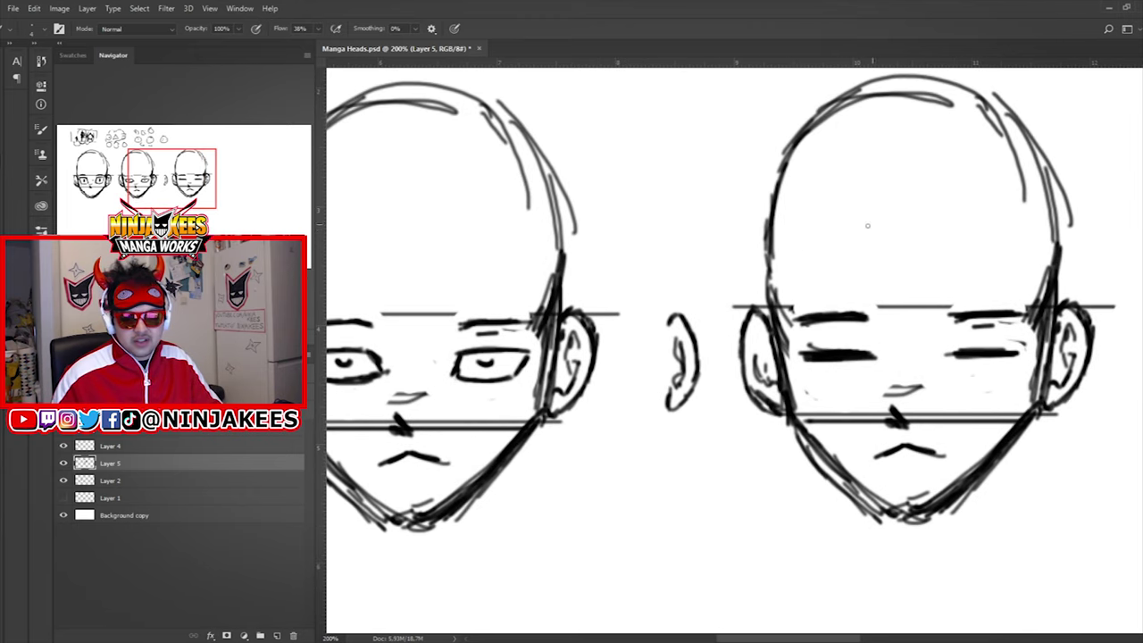
pyautogui.moveTo(706, 247); pyautogui.dragTo(774, 226)
pyautogui.moveTo(769, 226); pyautogui.dragTo(826, 236)
pyautogui.moveTo(765, 267)
pyautogui.mouseDown()
pyautogui.moveTo(804, 268)
pyautogui.moveTo(791, 256)
pyautogui.moveTo(866, 217)
pyautogui.moveTo(722, 201)
pyautogui.moveTo(798, 222)
pyautogui.moveTo(770, 242)
pyautogui.moveTo(683, 232)
pyautogui.moveTo(834, 212)
pyautogui.moveTo(762, 288)
pyautogui.moveTo(849, 232)
pyautogui.moveTo(667, 242)
pyautogui.moveTo(804, 237)
pyautogui.mouseUp()
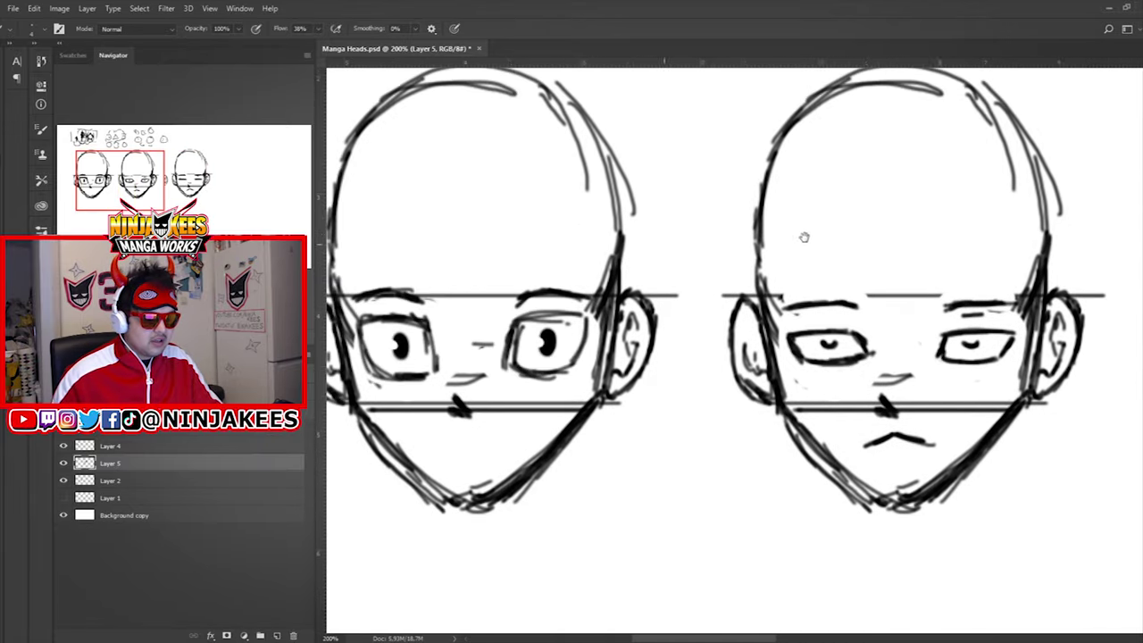
# Draw a diagonal line across the first head from the middle of the forehead down towards the ear beside the webcam.
pyautogui.moveTo(845, 160); pyautogui.dragTo(506, 260)
pyautogui.moveTo(892, 303); pyautogui.dragTo(549, 332)
pyautogui.moveTo(895, 331); pyautogui.dragTo(968, 169)
pyautogui.moveTo(676, 268); pyautogui.dragTo(673, 345)
pyautogui.moveTo(562, 313)
pyautogui.mouseDown()
pyautogui.moveTo(773, 262)
pyautogui.moveTo(594, 258)
pyautogui.moveTo(696, 255)
pyautogui.moveTo(773, 224)
pyautogui.moveTo(500, 294)
pyautogui.moveTo(709, 223)
pyautogui.moveTo(616, 292)
pyautogui.mouseUp()
pyautogui.moveTo(693, 226); pyautogui.dragTo(627, 286)
pyautogui.moveTo(657, 268); pyautogui.dragTo(541, 341)
pyautogui.moveTo(687, 257)
pyautogui.mouseDown()
pyautogui.moveTo(602, 309)
pyautogui.moveTo(631, 269)
pyautogui.moveTo(595, 202)
pyautogui.mouseUp()
pyautogui.moveTo(789, 210); pyautogui.dragTo(723, 249)
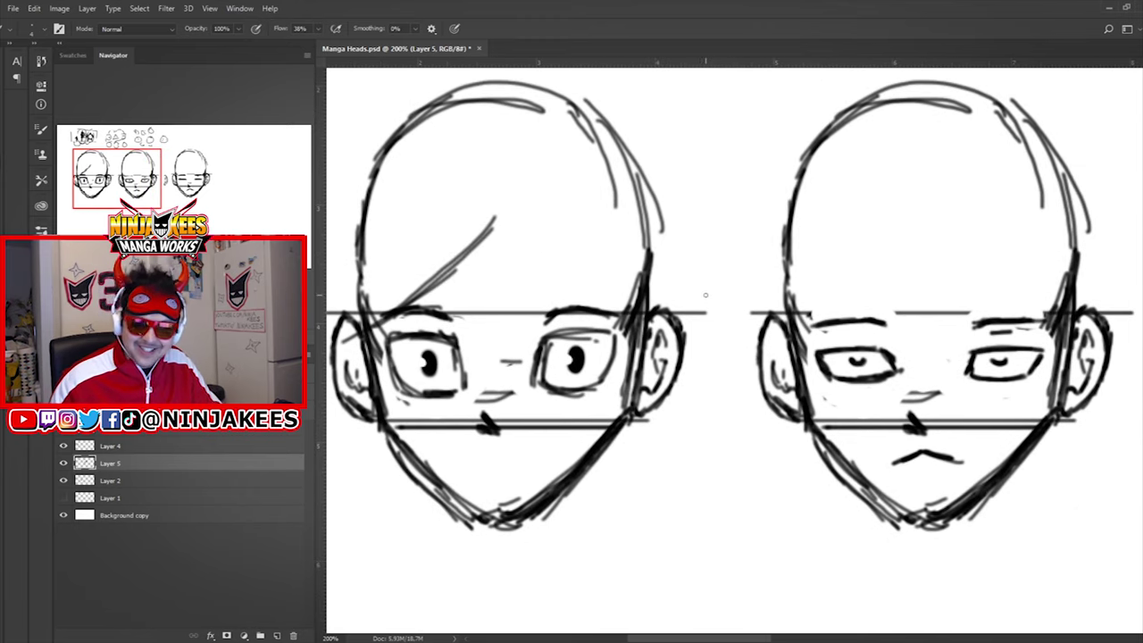
# Sketch a small round-skulled head with a short angular jaw in the blank area beyond the third head.
pyautogui.moveTo(755, 226); pyautogui.dragTo(939, 203)
pyautogui.moveTo(661, 235); pyautogui.dragTo(528, 277)
pyautogui.moveTo(663, 288)
pyautogui.mouseDown()
pyautogui.moveTo(727, 250)
pyautogui.moveTo(576, 208)
pyautogui.mouseUp()
pyautogui.moveTo(934, 206); pyautogui.dragTo(617, 247)
pyautogui.moveTo(890, 281); pyautogui.dragTo(562, 242)
pyautogui.moveTo(900, 212); pyautogui.dragTo(442, 268)
pyautogui.moveTo(645, 227)
pyautogui.mouseDown()
pyautogui.moveTo(648, 272)
pyautogui.moveTo(678, 155)
pyautogui.moveTo(775, 179)
pyautogui.mouseUp()
pyautogui.moveTo(650, 272); pyautogui.dragTo(652, 326)
pyautogui.moveTo(802, 267); pyautogui.dragTo(797, 319)
pyautogui.moveTo(800, 273); pyautogui.dragTo(796, 334)
pyautogui.moveTo(651, 284)
pyautogui.mouseDown()
pyautogui.moveTo(660, 348)
pyautogui.moveTo(700, 384)
pyautogui.moveTo(740, 390)
pyautogui.moveTo(775, 354)
pyautogui.mouseUp()
pyautogui.moveTo(737, 393)
pyautogui.mouseDown()
pyautogui.moveTo(784, 337)
pyautogui.moveTo(720, 321)
pyautogui.moveTo(748, 308)
pyautogui.moveTo(666, 343)
pyautogui.mouseUp()
# Draw a second, longer jaw with straight sides and a cleft chin beside the small round head.
pyautogui.moveTo(656, 282)
pyautogui.mouseDown()
pyautogui.moveTo(670, 383)
pyautogui.moveTo(694, 421)
pyautogui.moveTo(710, 431)
pyautogui.moveTo(726, 415)
pyautogui.moveTo(744, 432)
pyautogui.mouseUp()
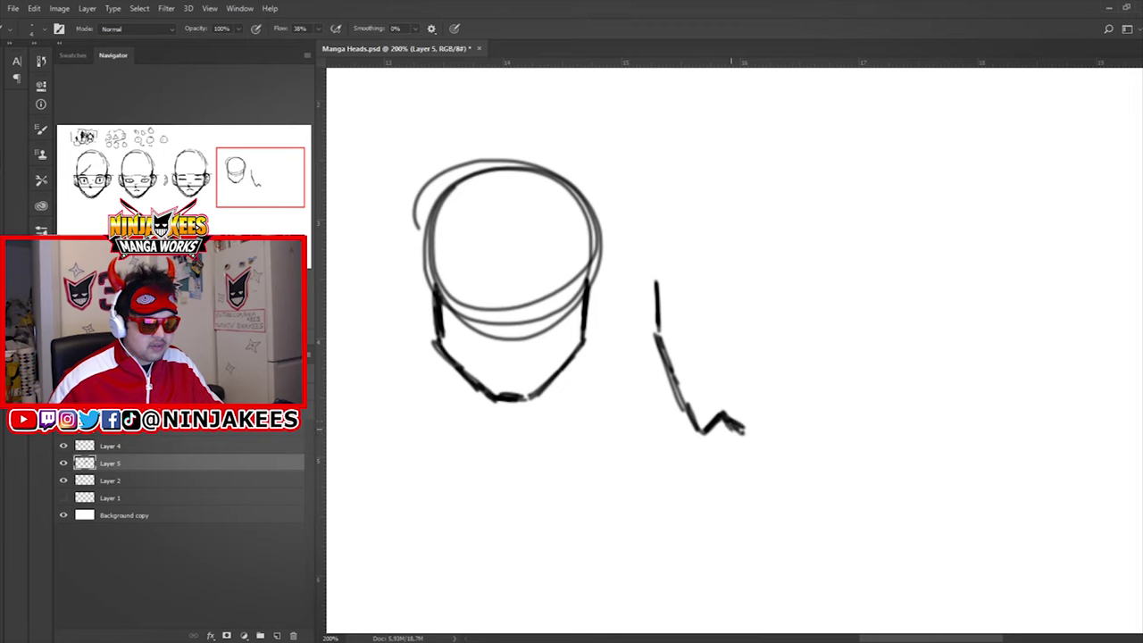
pyautogui.moveTo(755, 427); pyautogui.dragTo(800, 336)
pyautogui.moveTo(799, 283); pyautogui.dragTo(799, 335)
pyautogui.moveTo(762, 248); pyautogui.dragTo(750, 306)
pyautogui.moveTo(695, 355)
pyautogui.mouseDown()
pyautogui.moveTo(727, 320)
pyautogui.moveTo(676, 332)
pyautogui.moveTo(676, 346)
pyautogui.mouseUp()
pyautogui.moveTo(681, 320); pyautogui.dragTo(683, 346)
pyautogui.moveTo(741, 236); pyautogui.dragTo(730, 258)
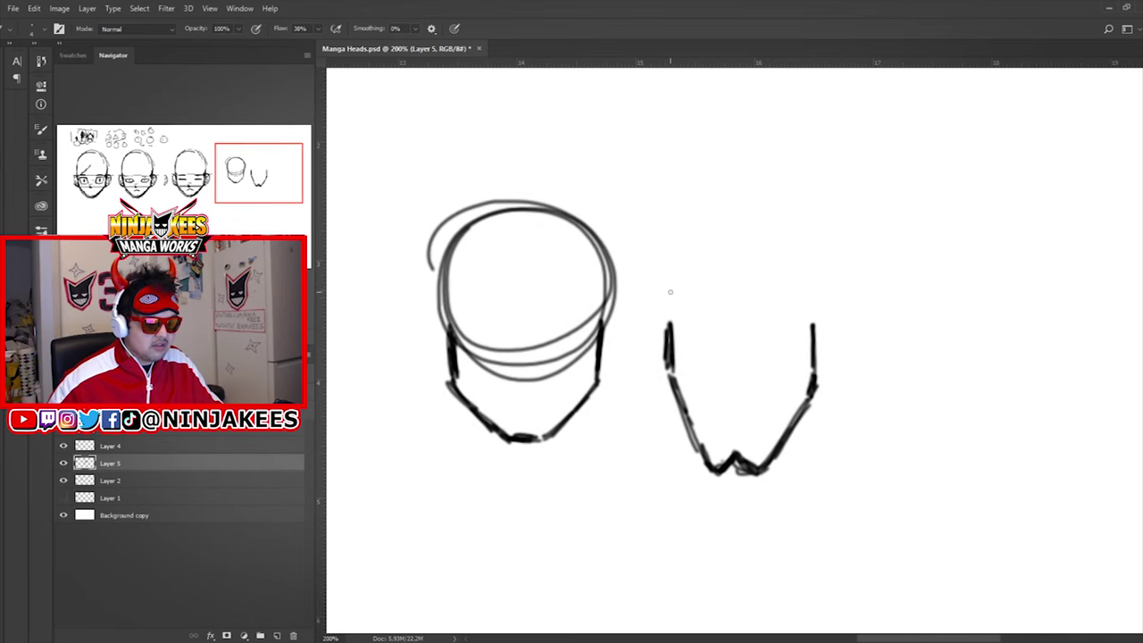
# Sketch a tall, curved skull outline above the cleft-chin jaw with several overlapping strokes.
pyautogui.moveTo(668, 339)
pyautogui.mouseDown()
pyautogui.moveTo(659, 311)
pyautogui.moveTo(665, 346)
pyautogui.moveTo(656, 268)
pyautogui.mouseUp()
pyautogui.moveTo(663, 321)
pyautogui.mouseDown()
pyautogui.moveTo(667, 241)
pyautogui.moveTo(692, 223)
pyautogui.mouseUp()
pyautogui.moveTo(663, 300); pyautogui.dragTo(680, 222)
pyautogui.moveTo(665, 343)
pyautogui.mouseDown()
pyautogui.moveTo(657, 273)
pyautogui.moveTo(668, 230)
pyautogui.mouseUp()
pyautogui.moveTo(706, 192)
pyautogui.mouseDown()
pyautogui.moveTo(654, 342)
pyautogui.moveTo(738, 178)
pyautogui.moveTo(820, 210)
pyautogui.mouseUp()
pyautogui.moveTo(755, 178); pyautogui.dragTo(839, 241)
pyautogui.moveTo(700, 183); pyautogui.dragTo(835, 236)
pyautogui.moveTo(783, 189); pyautogui.dragTo(826, 241)
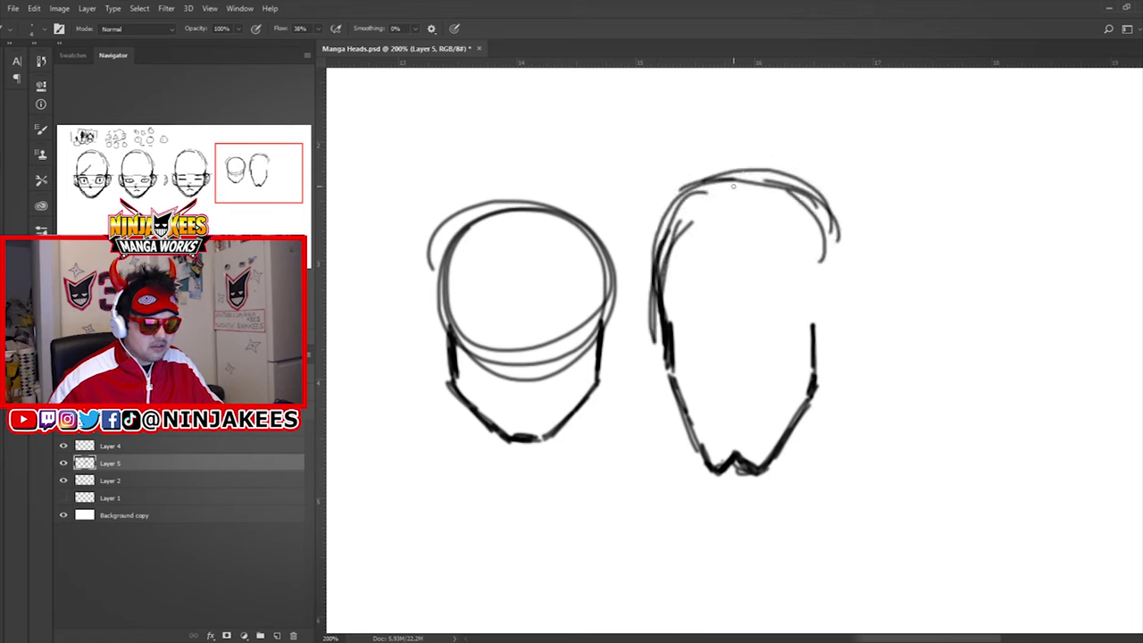
pyautogui.moveTo(769, 192)
pyautogui.mouseDown()
pyautogui.moveTo(784, 350)
pyautogui.moveTo(814, 286)
pyautogui.moveTo(741, 308)
pyautogui.mouseUp()
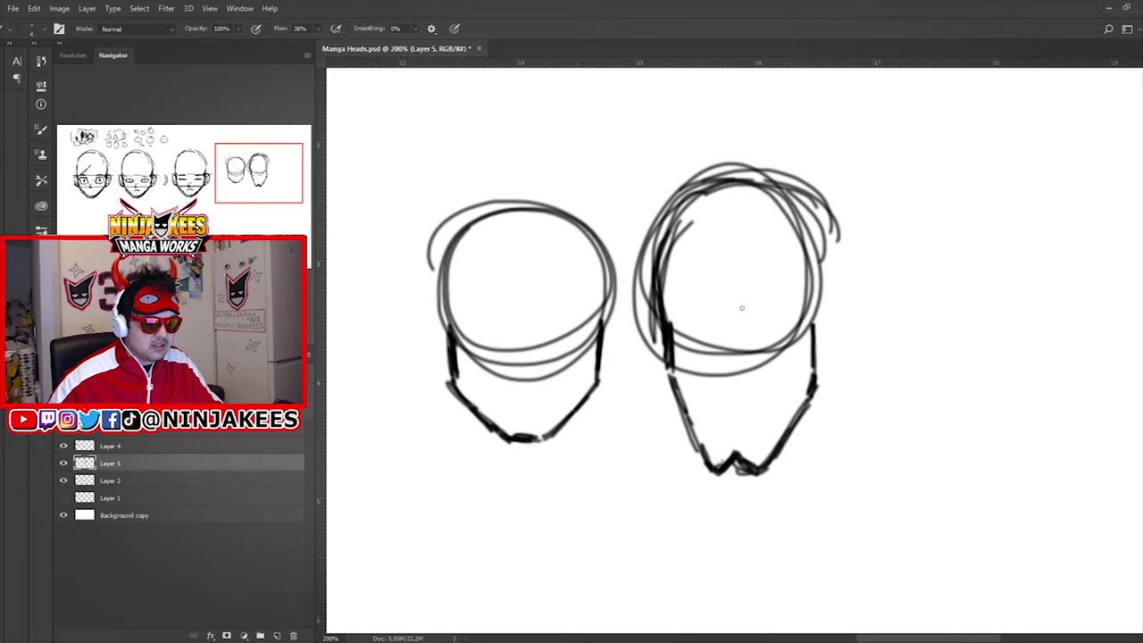
pyautogui.hotkey('ctrl', 'z')
pyautogui.moveTo(788, 180); pyautogui.dragTo(778, 208)
pyautogui.hotkey('ctrl', 'z')
# Add an ear on each side of the small round head and a short nose and straight mouth in its lower face.
pyautogui.moveTo(680, 304)
pyautogui.mouseDown()
pyautogui.moveTo(819, 250)
pyautogui.moveTo(858, 258)
pyautogui.mouseUp()
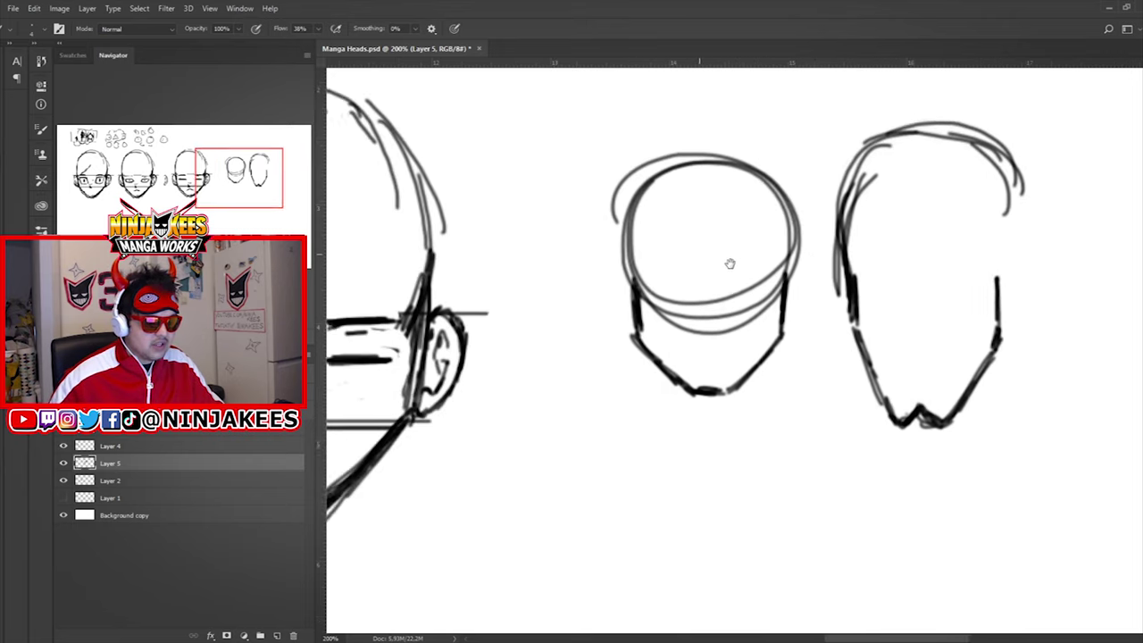
pyautogui.moveTo(624, 281)
pyautogui.mouseDown()
pyautogui.moveTo(606, 303)
pyautogui.moveTo(618, 328)
pyautogui.mouseUp()
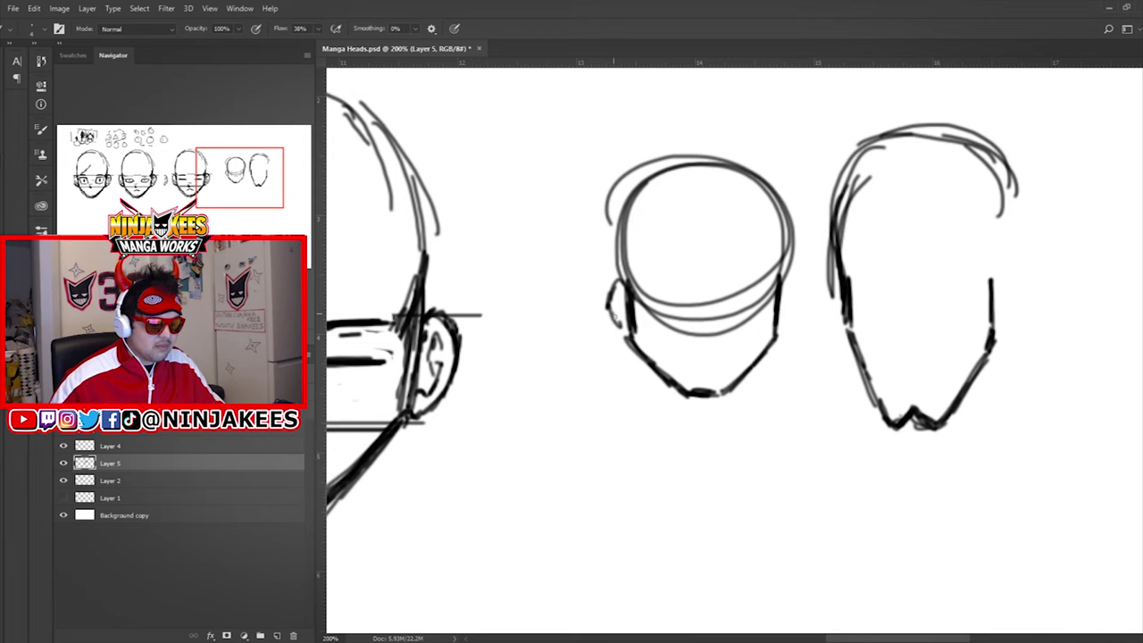
pyautogui.moveTo(794, 297); pyautogui.dragTo(792, 330)
pyautogui.moveTo(682, 317); pyautogui.dragTo(651, 323)
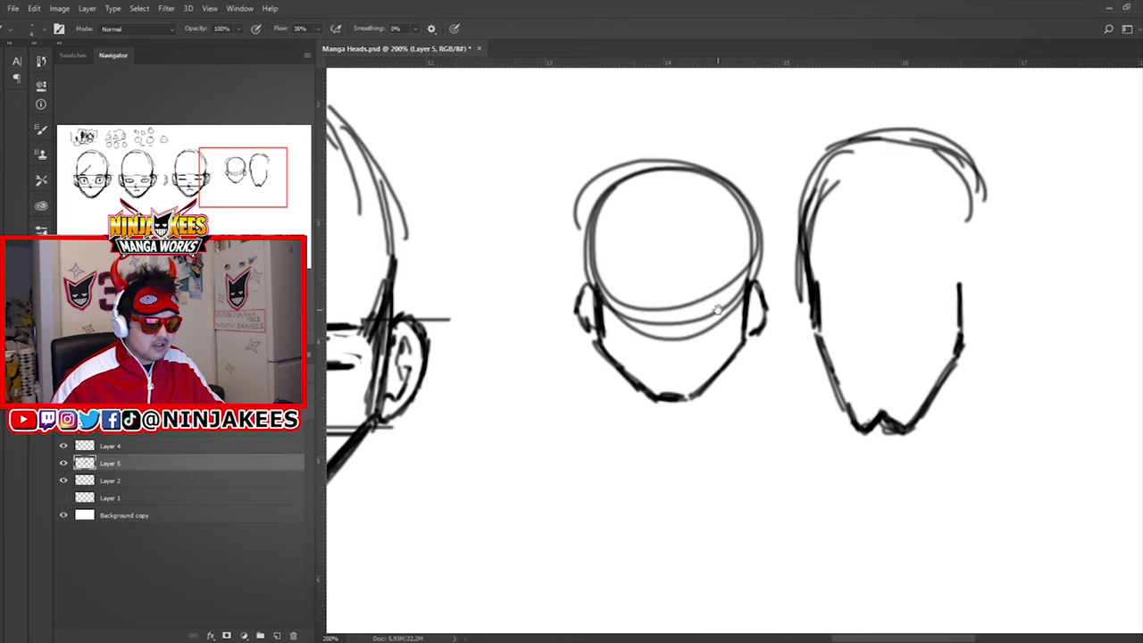
pyautogui.moveTo(665, 332)
pyautogui.mouseDown()
pyautogui.moveTo(684, 312)
pyautogui.moveTo(713, 313)
pyautogui.moveTo(689, 305)
pyautogui.mouseUp()
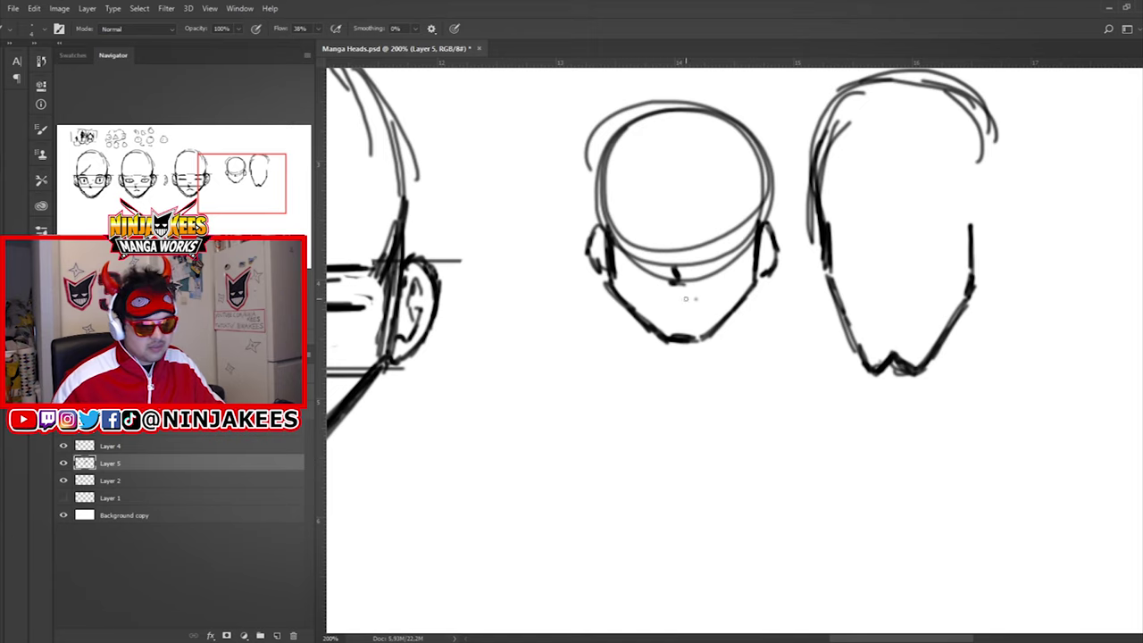
pyautogui.moveTo(663, 300); pyautogui.dragTo(702, 300)
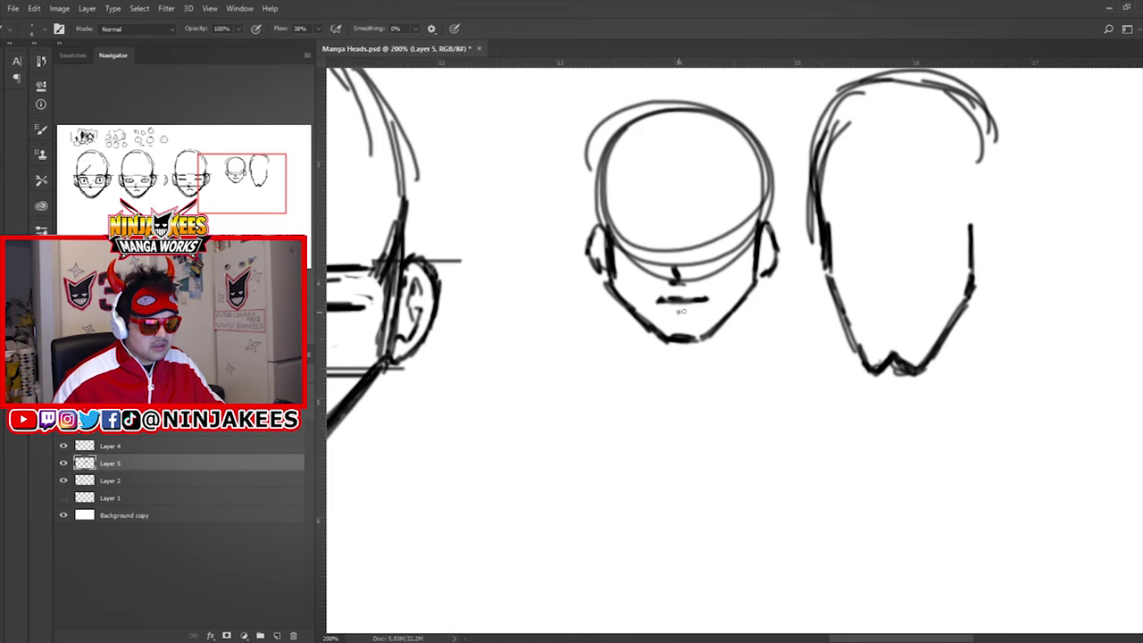
# Draw rounded eyes with dark pupils and short eyebrows above them on the small round head.
pyautogui.moveTo(697, 258)
pyautogui.mouseDown()
pyautogui.moveTo(661, 302)
pyautogui.moveTo(634, 286)
pyautogui.moveTo(632, 317)
pyautogui.mouseUp()
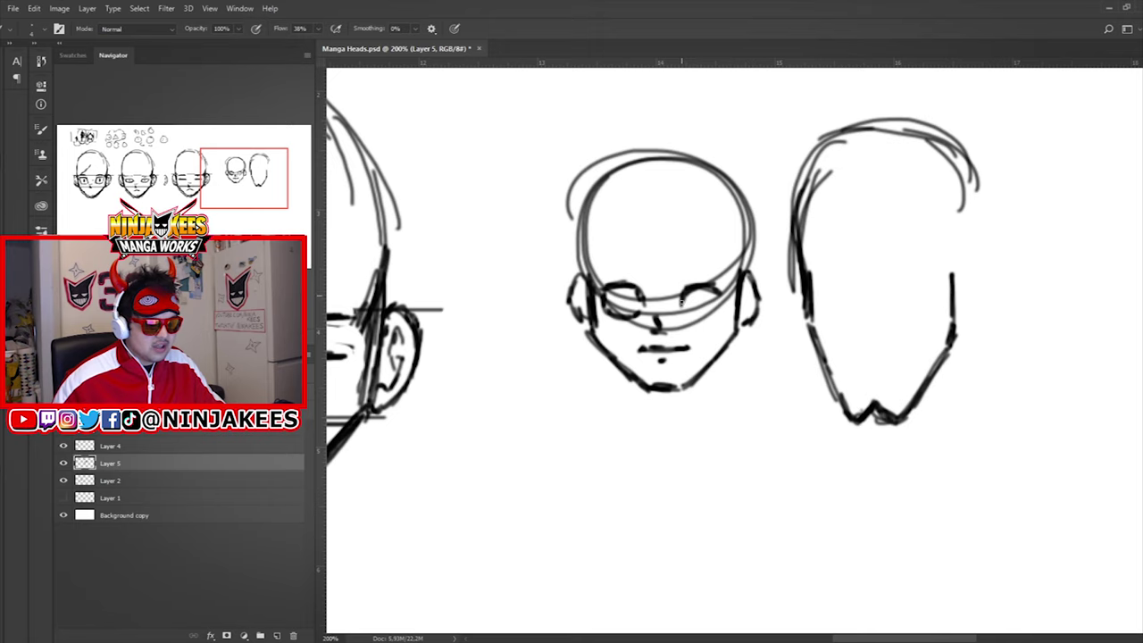
pyautogui.moveTo(685, 313); pyautogui.dragTo(703, 317)
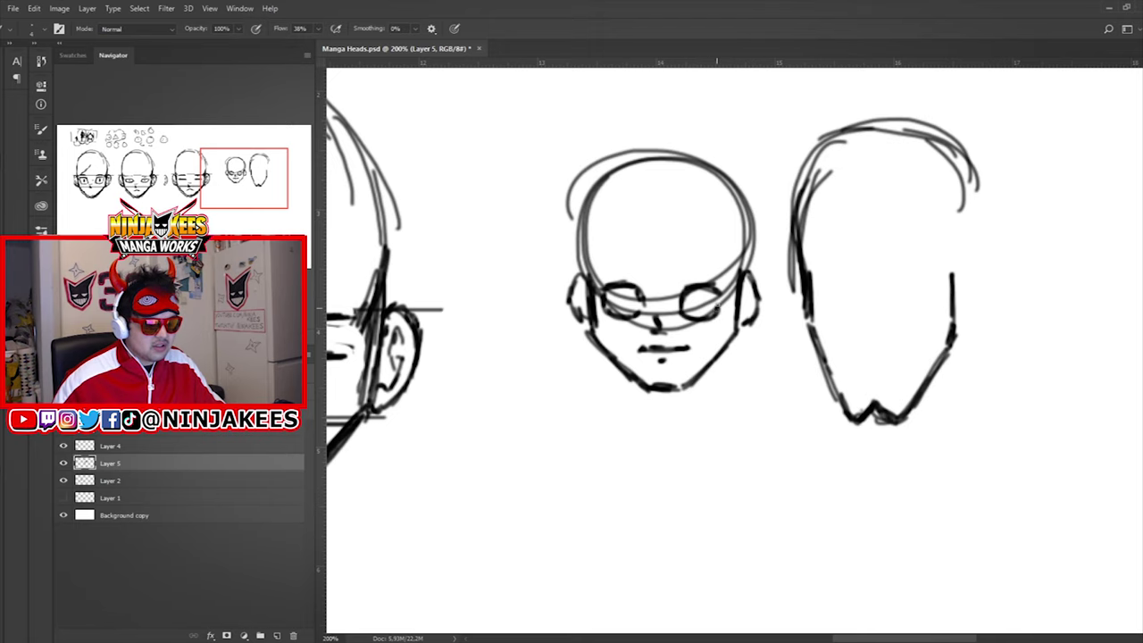
pyautogui.moveTo(621, 268); pyautogui.dragTo(751, 270)
pyautogui.moveTo(717, 267)
pyautogui.mouseDown()
pyautogui.moveTo(755, 269)
pyautogui.moveTo(669, 263)
pyautogui.moveTo(632, 280)
pyautogui.mouseUp()
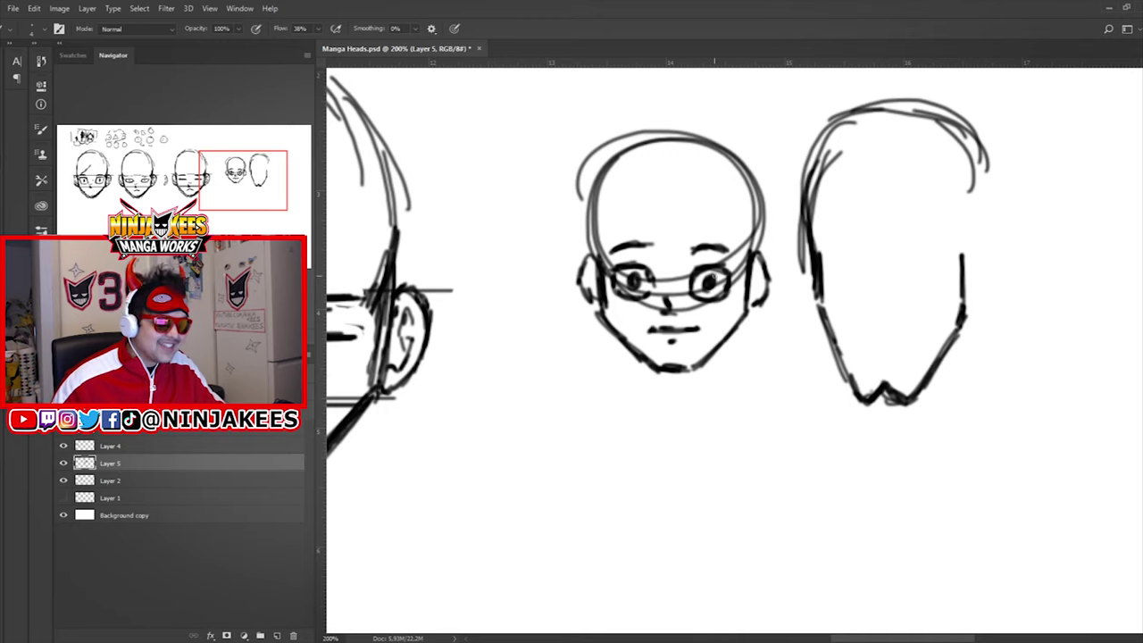
# Sketch the curved crown and straight left side of a new head in the empty space below the small round head.
pyautogui.moveTo(681, 222); pyautogui.dragTo(668, 247)
pyautogui.moveTo(697, 304); pyautogui.dragTo(676, 276)
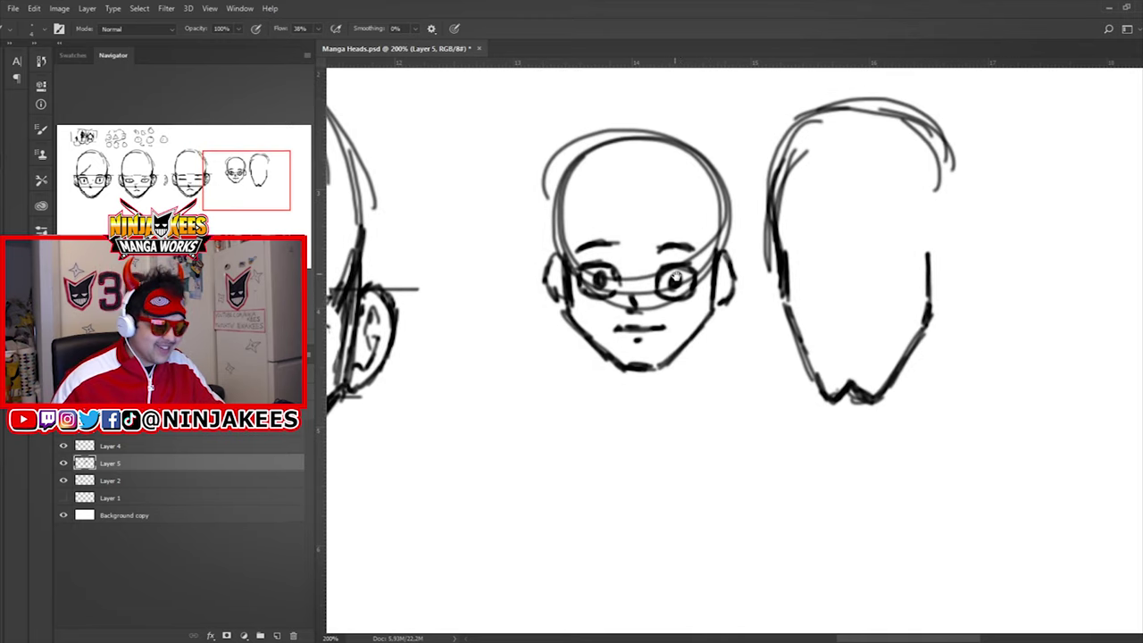
pyautogui.moveTo(875, 285); pyautogui.dragTo(759, 197)
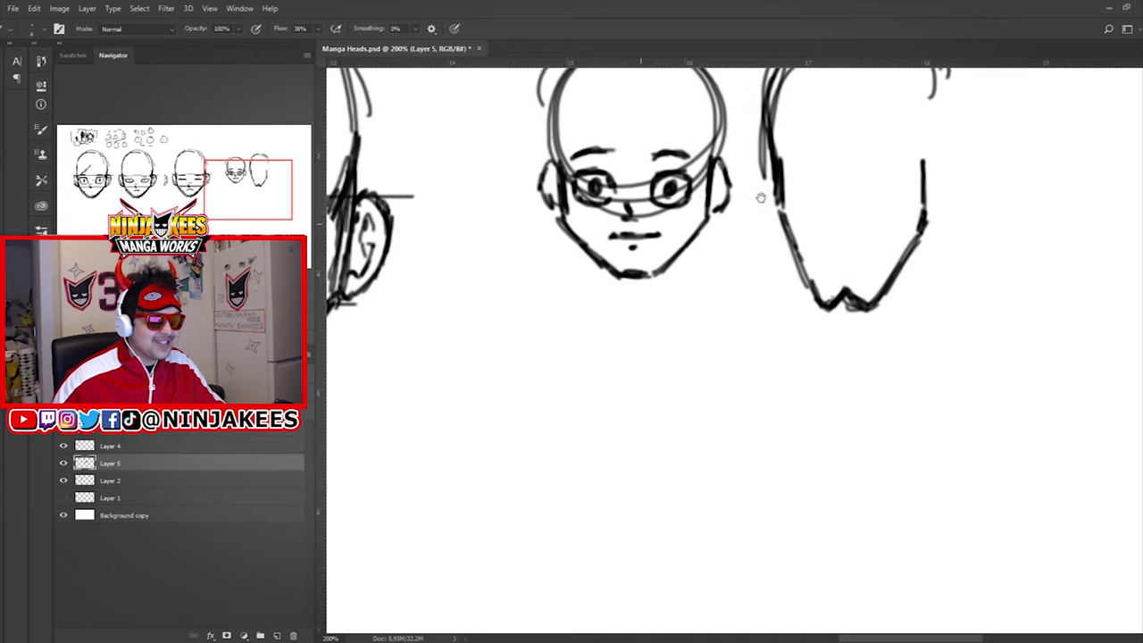
pyautogui.moveTo(686, 291)
pyautogui.mouseDown()
pyautogui.moveTo(602, 239)
pyautogui.moveTo(555, 306)
pyautogui.mouseUp()
pyautogui.moveTo(579, 216); pyautogui.dragTo(641, 204)
pyautogui.moveTo(687, 200); pyautogui.dragTo(723, 261)
pyautogui.moveTo(575, 261); pyautogui.dragTo(573, 282)
pyautogui.moveTo(580, 231)
pyautogui.mouseDown()
pyautogui.moveTo(560, 313)
pyautogui.moveTo(562, 373)
pyautogui.mouseUp()
pyautogui.moveTo(569, 284); pyautogui.dragTo(550, 378)
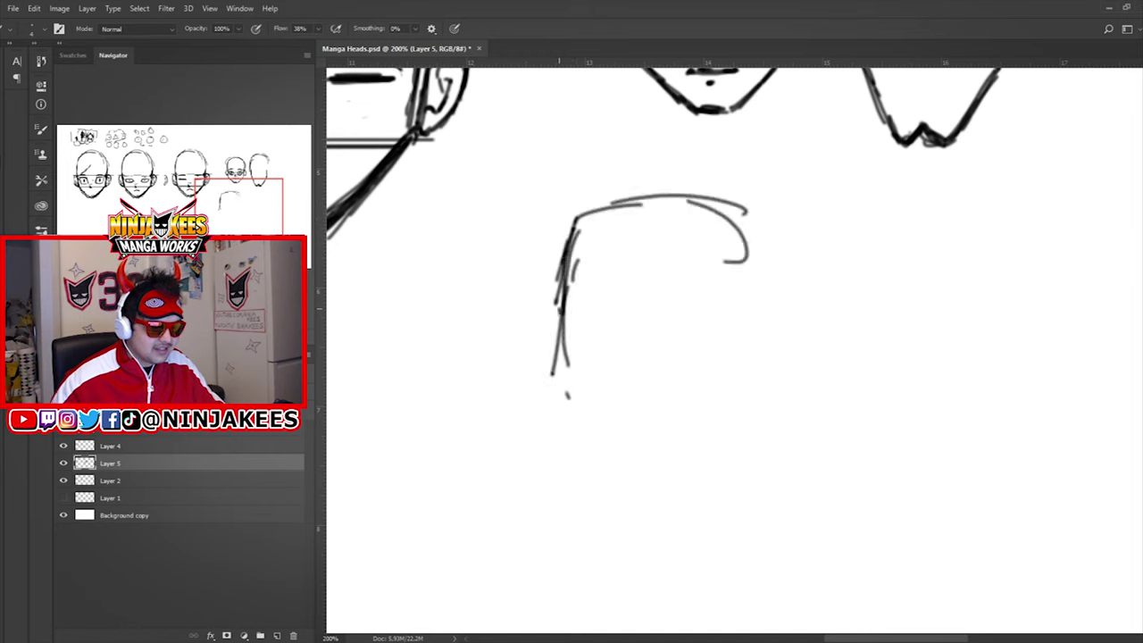
# Complete the new head's outline with a narrow tapering jaw, a right side and overlapping strokes for a higher crown.
pyautogui.moveTo(571, 314); pyautogui.dragTo(614, 456)
pyautogui.moveTo(566, 391)
pyautogui.mouseDown()
pyautogui.moveTo(644, 475)
pyautogui.moveTo(697, 466)
pyautogui.moveTo(737, 397)
pyautogui.moveTo(700, 466)
pyautogui.mouseUp()
pyautogui.moveTo(726, 210); pyautogui.dragTo(748, 353)
pyautogui.moveTo(630, 203); pyautogui.dragTo(693, 187)
pyautogui.moveTo(594, 229); pyautogui.dragTo(574, 277)
pyautogui.moveTo(686, 174)
pyautogui.mouseDown()
pyautogui.moveTo(555, 267)
pyautogui.moveTo(555, 334)
pyautogui.mouseUp()
pyautogui.moveTo(550, 330)
pyautogui.mouseDown()
pyautogui.moveTo(696, 175)
pyautogui.moveTo(755, 240)
pyautogui.mouseUp()
pyautogui.moveTo(634, 192); pyautogui.dragTo(557, 361)
# Add an ear on each side of this head, plus short dashes for eyes, a small nose and a straight mouth.
pyautogui.moveTo(555, 308)
pyautogui.mouseDown()
pyautogui.moveTo(535, 368)
pyautogui.moveTo(571, 367)
pyautogui.mouseUp()
pyautogui.moveTo(755, 327)
pyautogui.mouseDown()
pyautogui.moveTo(778, 307)
pyautogui.moveTo(773, 374)
pyautogui.moveTo(723, 424)
pyautogui.mouseUp()
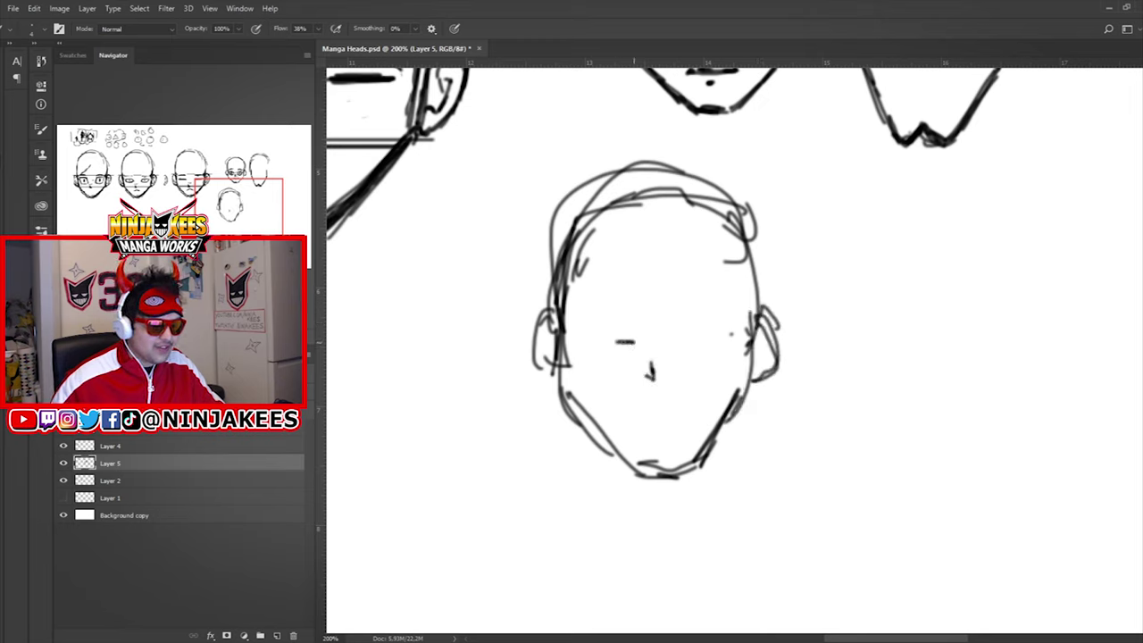
pyautogui.moveTo(636, 400); pyautogui.dragTo(669, 400)
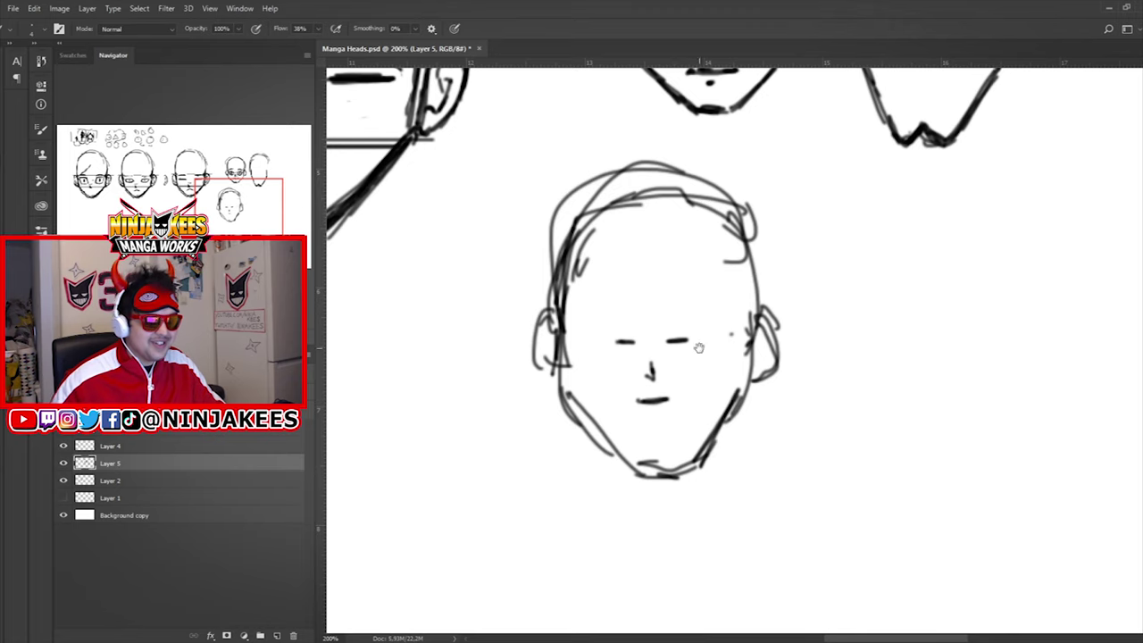
pyautogui.moveTo(750, 323); pyautogui.dragTo(722, 359)
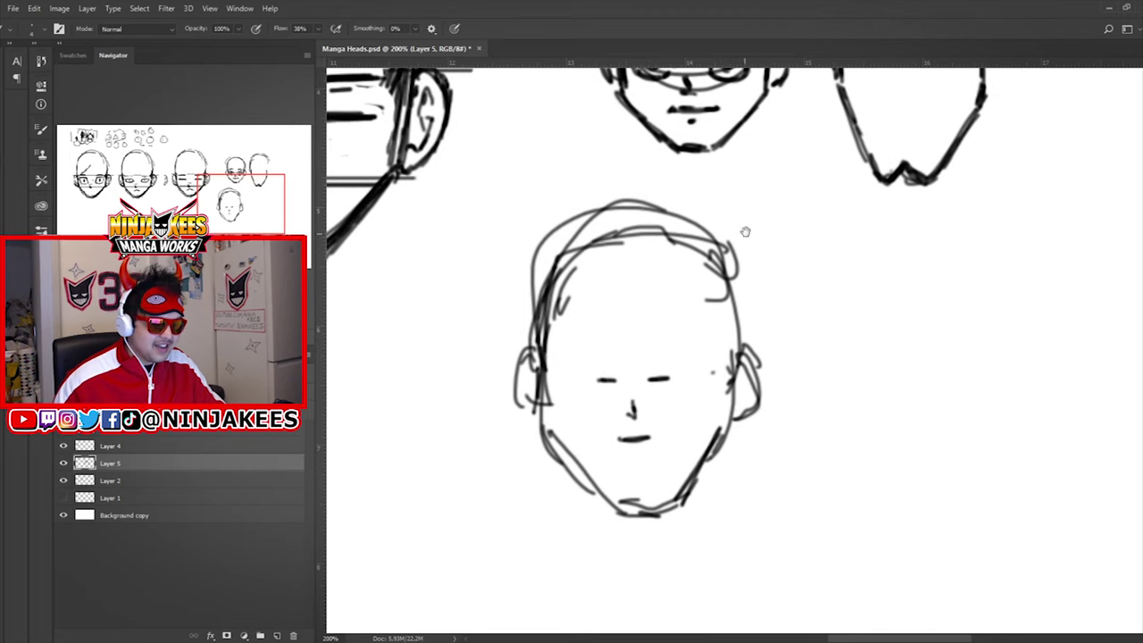
pyautogui.moveTo(745, 233); pyautogui.dragTo(605, 377)
pyautogui.moveTo(659, 223); pyautogui.dragTo(854, 260)
pyautogui.moveTo(774, 495); pyautogui.dragTo(708, 321)
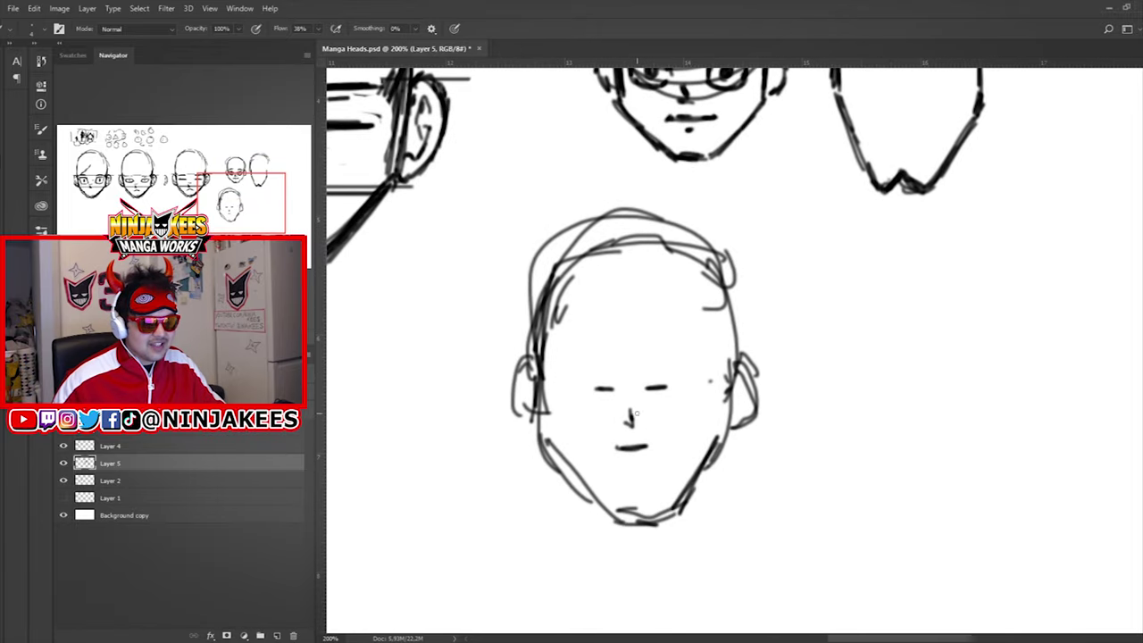
pyautogui.moveTo(614, 350)
pyautogui.mouseDown()
pyautogui.moveTo(596, 453)
pyautogui.moveTo(710, 393)
pyautogui.moveTo(723, 313)
pyautogui.moveTo(750, 295)
pyautogui.mouseUp()
pyautogui.hotkey('ctrl', 'z')
# Sketch a small egg-shaped head with a pointed chin in the empty area above the small round head.
pyautogui.moveTo(813, 192); pyautogui.dragTo(691, 349)
pyautogui.moveTo(633, 261); pyautogui.dragTo(715, 329)
pyautogui.moveTo(546, 298); pyautogui.dragTo(687, 259)
pyautogui.moveTo(739, 150); pyautogui.dragTo(451, 431)
pyautogui.moveTo(607, 241); pyautogui.dragTo(722, 337)
pyautogui.moveTo(561, 282); pyautogui.dragTo(765, 319)
pyautogui.moveTo(569, 228)
pyautogui.mouseDown()
pyautogui.moveTo(744, 312)
pyautogui.moveTo(624, 286)
pyautogui.moveTo(600, 230)
pyautogui.mouseUp()
pyautogui.moveTo(600, 231)
pyautogui.mouseDown()
pyautogui.moveTo(645, 203)
pyautogui.moveTo(693, 256)
pyautogui.mouseUp()
pyautogui.hotkey('ctrl', 'z')
pyautogui.moveTo(650, 206); pyautogui.dragTo(721, 258)
pyautogui.moveTo(590, 257)
pyautogui.mouseDown()
pyautogui.moveTo(582, 321)
pyautogui.moveTo(624, 386)
pyautogui.mouseUp()
pyautogui.moveTo(582, 345)
pyautogui.mouseDown()
pyautogui.moveTo(662, 402)
pyautogui.moveTo(702, 376)
pyautogui.moveTo(728, 322)
pyautogui.mouseUp()
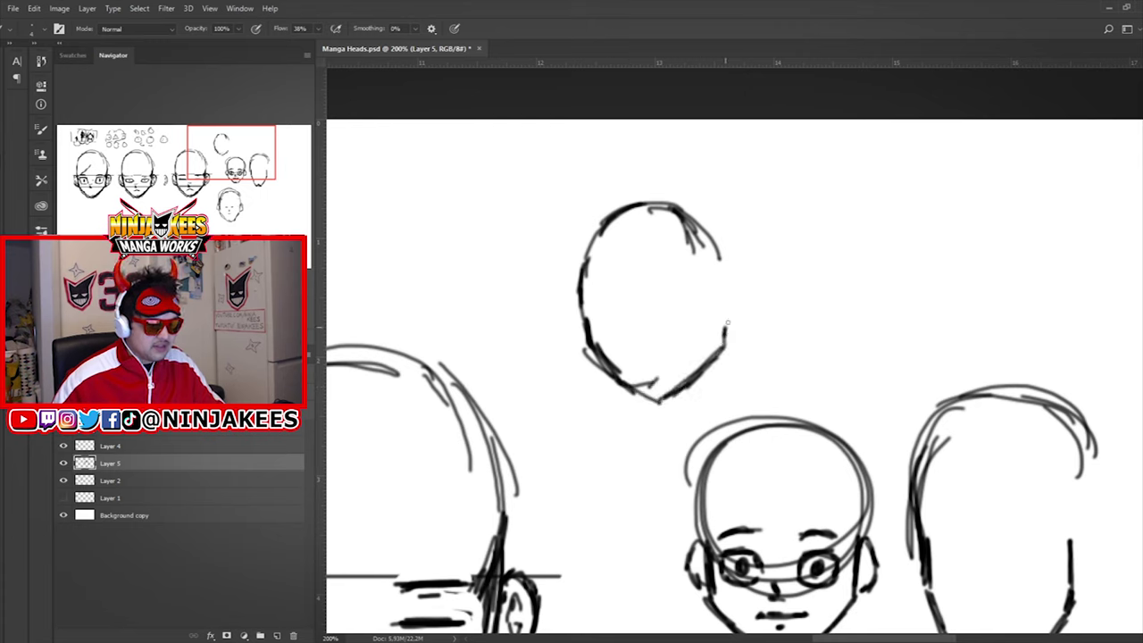
# Draw round eyes with small dark pupils, three lower lashes each and arched eyebrows on the small pointed head.
pyautogui.moveTo(616, 290)
pyautogui.mouseDown()
pyautogui.moveTo(607, 320)
pyautogui.moveTo(636, 304)
pyautogui.moveTo(619, 313)
pyautogui.mouseUp()
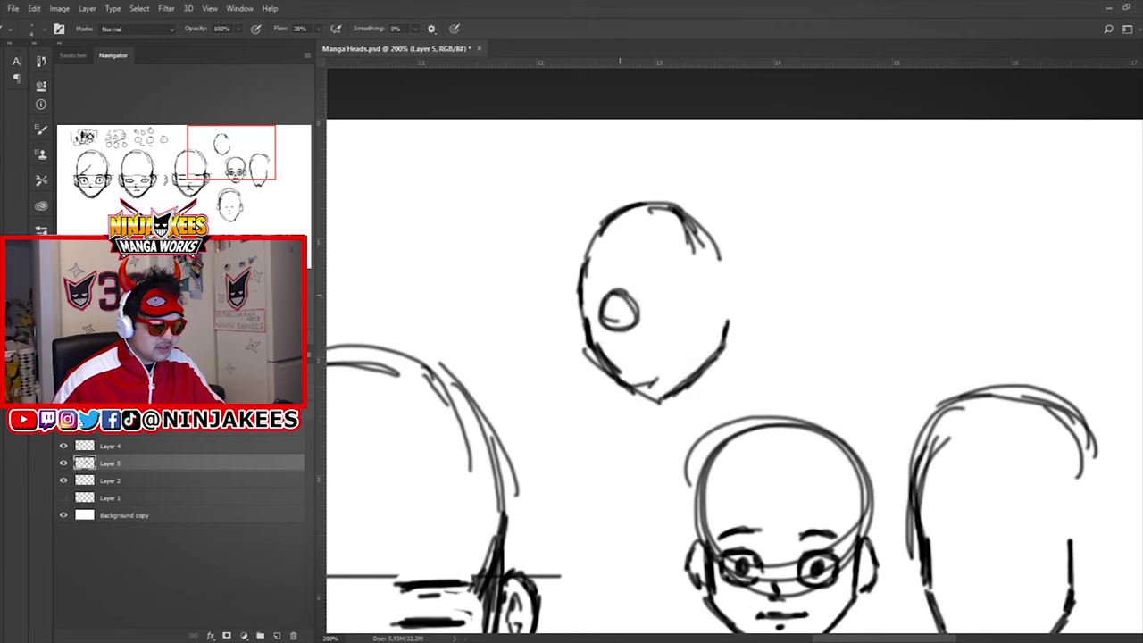
pyautogui.moveTo(692, 291)
pyautogui.mouseDown()
pyautogui.moveTo(677, 315)
pyautogui.moveTo(711, 302)
pyautogui.moveTo(693, 306)
pyautogui.mouseUp()
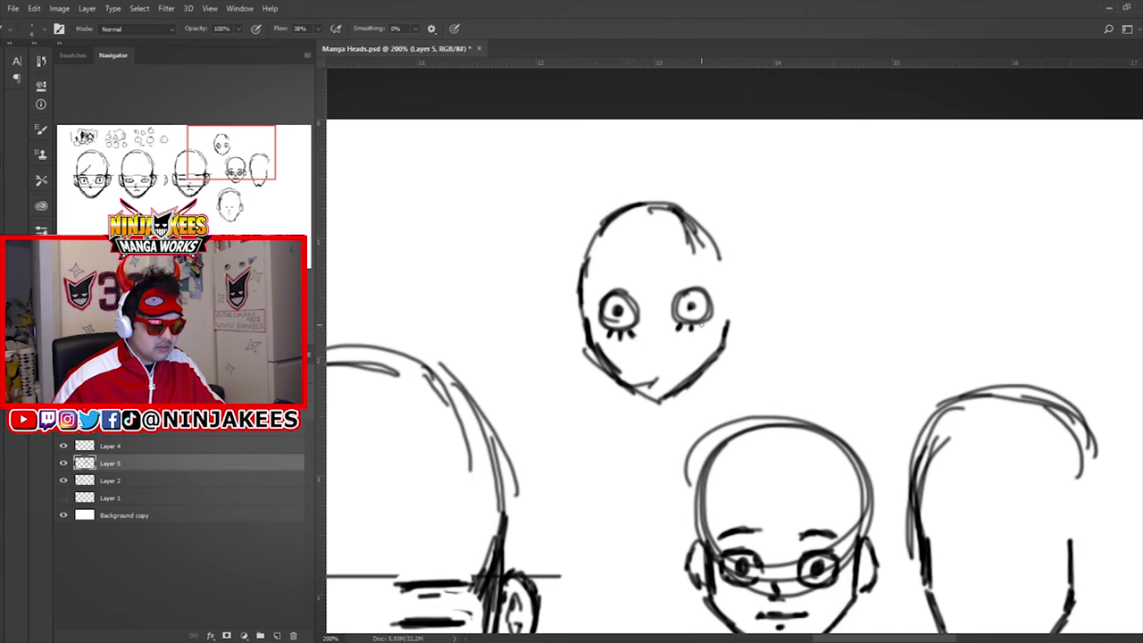
pyautogui.moveTo(599, 280); pyautogui.dragTo(714, 265)
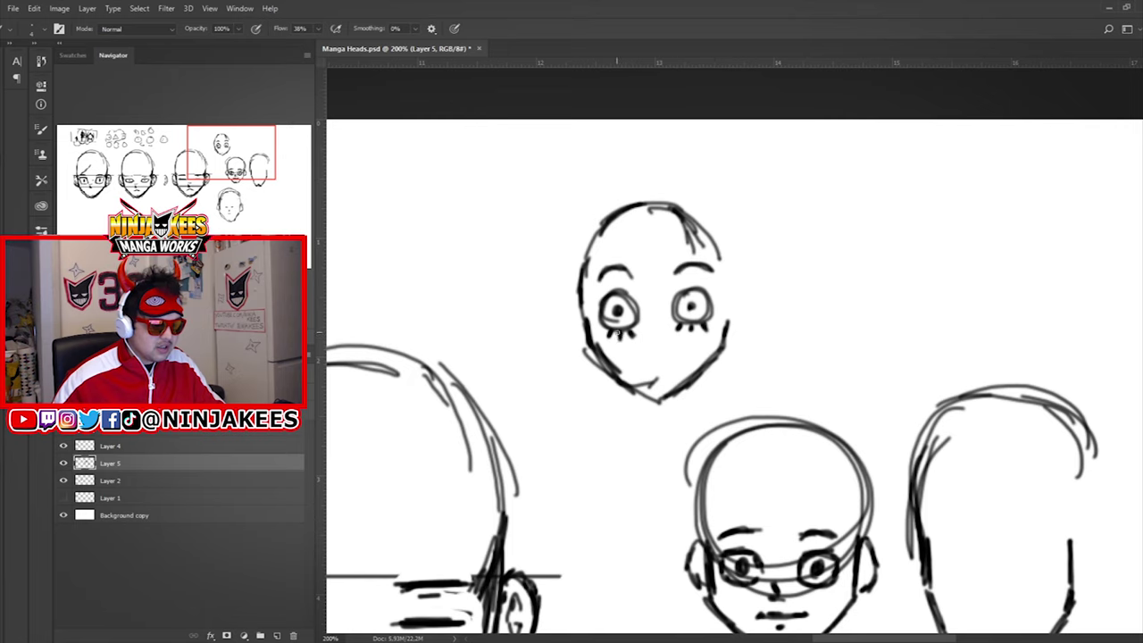
pyautogui.moveTo(602, 321)
pyautogui.mouseDown()
pyautogui.moveTo(624, 356)
pyautogui.moveTo(637, 317)
pyautogui.moveTo(705, 317)
pyautogui.moveTo(670, 332)
pyautogui.moveTo(697, 297)
pyautogui.mouseUp()
pyautogui.hotkey('ctrl', 'z')
pyautogui.hotkey('ctrl', 'z')
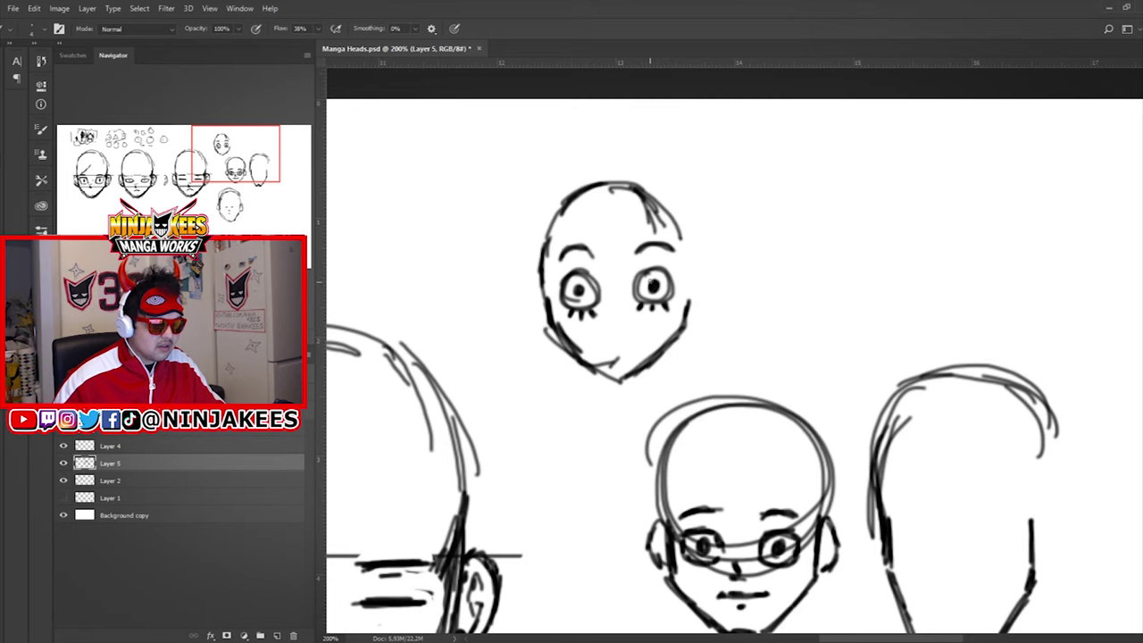
pyautogui.moveTo(579, 289); pyautogui.dragTo(581, 292)
# Draw an unframed face with round eyes, dark pupils, thick arched eyebrows, a tiny nose and a wide smile beside the pointed head.
pyautogui.moveTo(732, 265)
pyautogui.mouseDown()
pyautogui.moveTo(537, 277)
pyautogui.moveTo(619, 288)
pyautogui.moveTo(616, 254)
pyautogui.moveTo(607, 281)
pyautogui.mouseUp()
pyautogui.hotkey('ctrl', 'z')
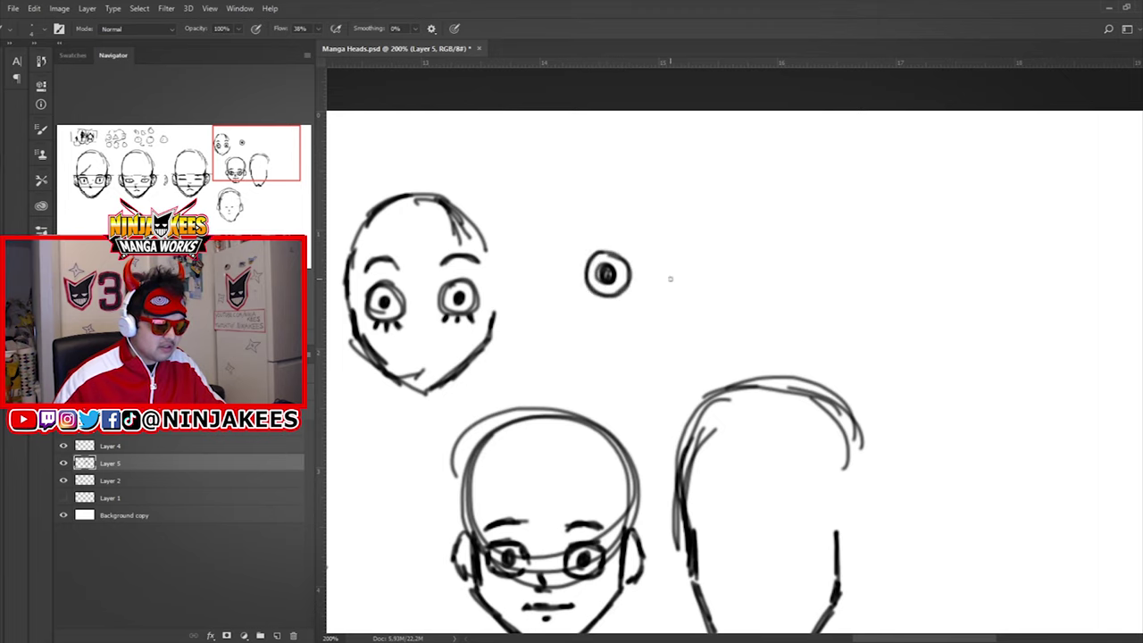
pyautogui.moveTo(681, 254); pyautogui.dragTo(690, 275)
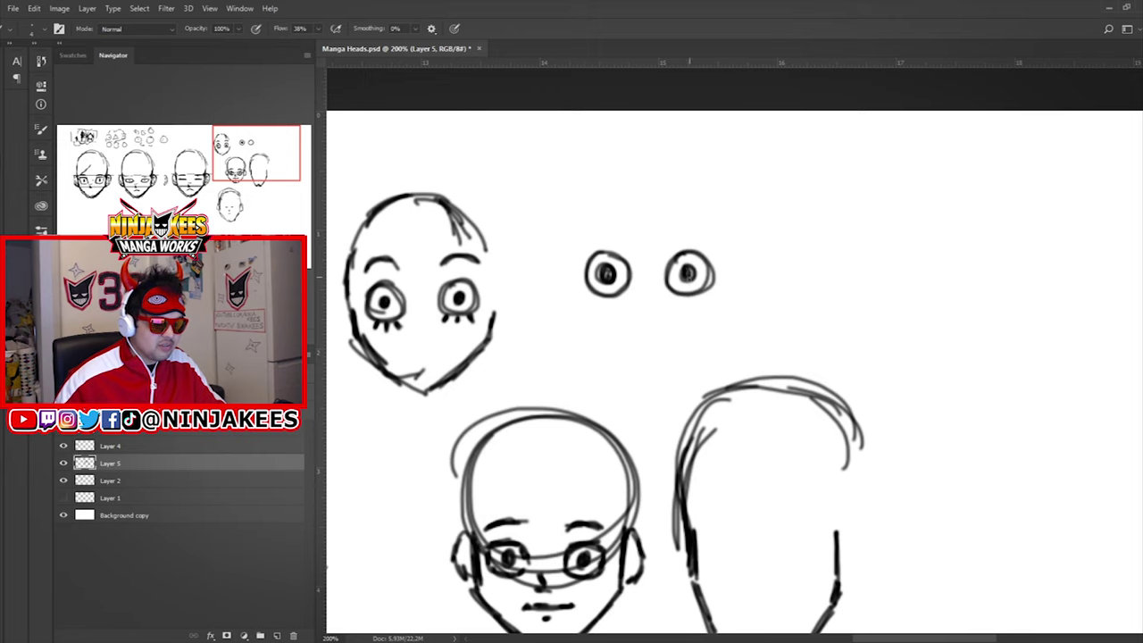
pyautogui.moveTo(637, 242); pyautogui.dragTo(672, 244)
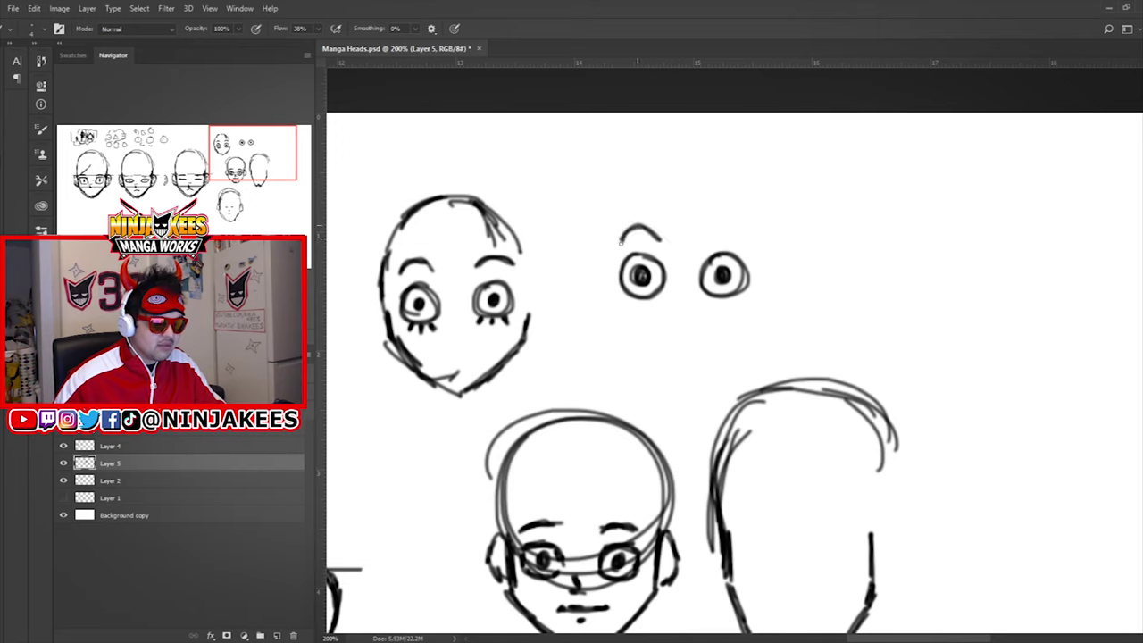
pyautogui.moveTo(704, 244)
pyautogui.mouseDown()
pyautogui.moveTo(728, 222)
pyautogui.moveTo(750, 244)
pyautogui.mouseUp()
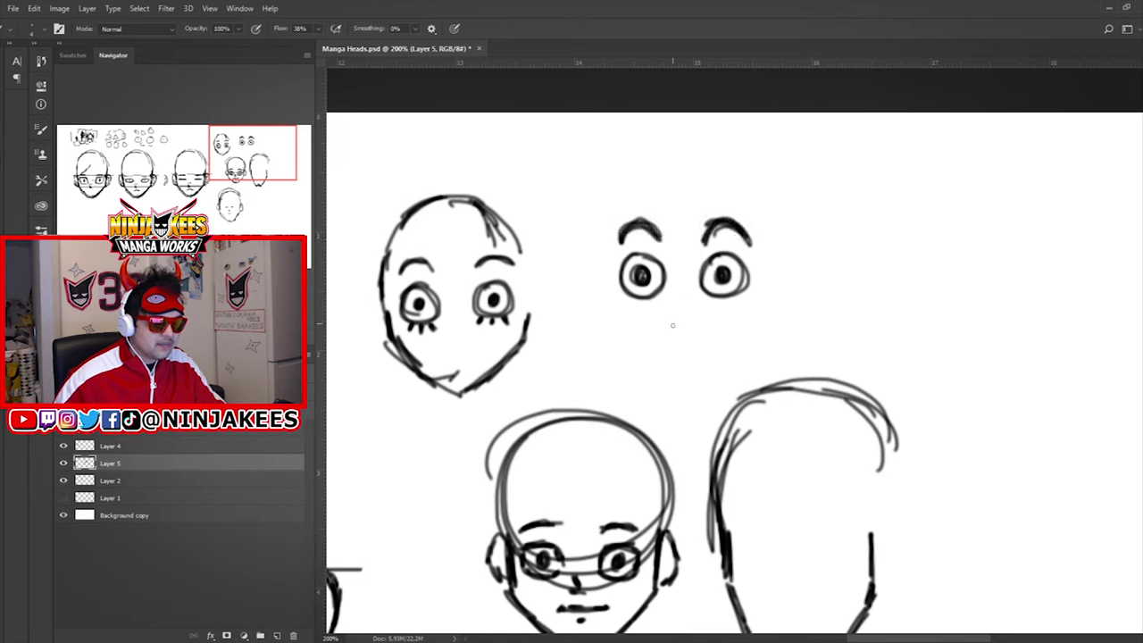
pyautogui.moveTo(681, 323)
pyautogui.mouseDown()
pyautogui.moveTo(660, 287)
pyautogui.moveTo(711, 294)
pyautogui.mouseUp()
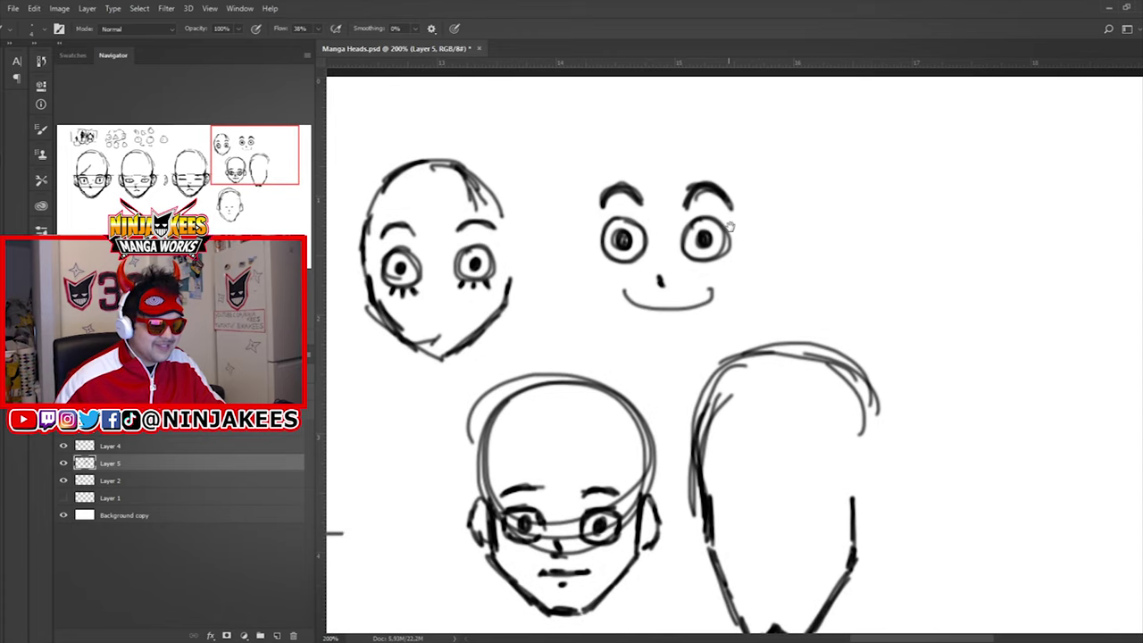
pyautogui.moveTo(729, 226); pyautogui.dragTo(670, 281)
pyautogui.moveTo(615, 310); pyautogui.dragTo(900, 191)
pyautogui.moveTo(612, 353); pyautogui.dragTo(884, 175)
pyautogui.moveTo(688, 318); pyautogui.dragTo(959, 328)
pyautogui.moveTo(733, 239); pyautogui.dragTo(935, 258)
pyautogui.moveTo(560, 225); pyautogui.dragTo(712, 251)
pyautogui.moveTo(817, 291); pyautogui.dragTo(402, 134)
pyautogui.moveTo(1053, 90); pyautogui.dragTo(384, 411)
pyautogui.moveTo(868, 241); pyautogui.dragTo(636, 186)
pyautogui.moveTo(725, 180); pyautogui.dragTo(620, 192)
pyautogui.hotkey('ctrl', 'z')
pyautogui.moveTo(711, 175)
pyautogui.mouseDown()
pyautogui.moveTo(705, 332)
pyautogui.moveTo(756, 182)
pyautogui.moveTo(689, 312)
pyautogui.moveTo(734, 209)
pyautogui.mouseUp()
pyautogui.hotkey('ctrl', 'z')
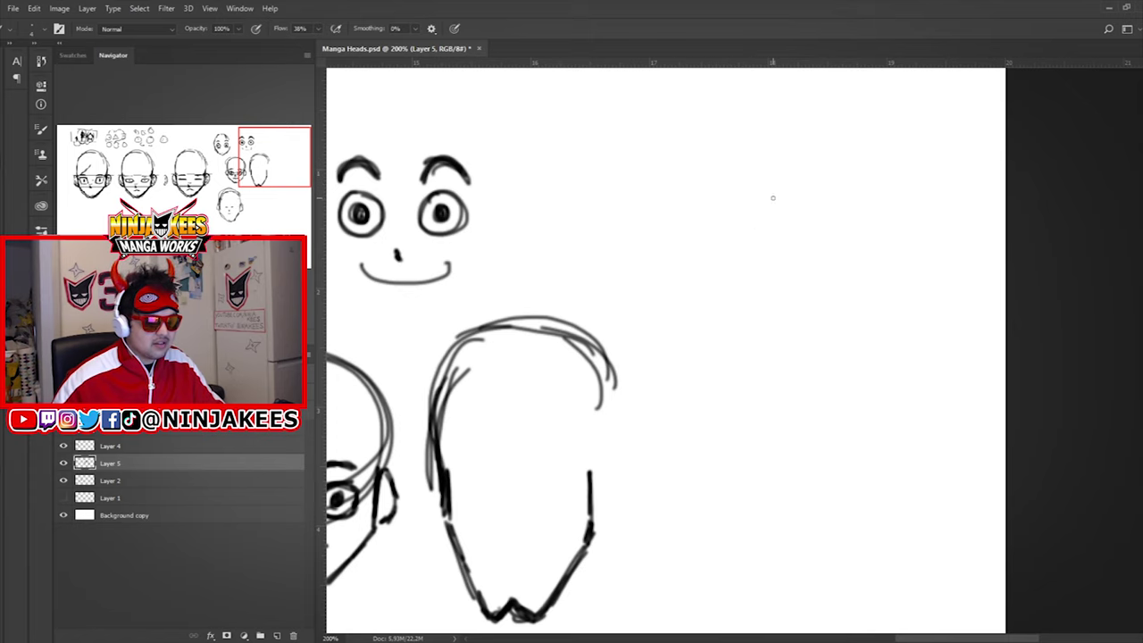
# Draw a large round skull with overlapping circular strokes and short cheek lines near the canvas's upper-right corner.
pyautogui.moveTo(731, 153)
pyautogui.mouseDown()
pyautogui.moveTo(809, 175)
pyautogui.moveTo(779, 182)
pyautogui.moveTo(821, 223)
pyautogui.mouseUp()
pyautogui.moveTo(639, 313); pyautogui.dragTo(657, 383)
pyautogui.moveTo(828, 313); pyautogui.dragTo(823, 364)
# Add a wide, tapering jaw with a flat, thickened chin beneath the new round skull.
pyautogui.moveTo(659, 373)
pyautogui.mouseDown()
pyautogui.moveTo(705, 445)
pyautogui.moveTo(726, 454)
pyautogui.mouseUp()
pyautogui.moveTo(682, 416); pyautogui.dragTo(737, 455)
pyautogui.moveTo(660, 380)
pyautogui.mouseDown()
pyautogui.moveTo(739, 457)
pyautogui.moveTo(810, 387)
pyautogui.mouseUp()
pyautogui.moveTo(761, 448)
pyautogui.mouseDown()
pyautogui.moveTo(826, 358)
pyautogui.moveTo(748, 459)
pyautogui.mouseUp()
pyautogui.moveTo(668, 402)
pyautogui.mouseDown()
pyautogui.moveTo(740, 457)
pyautogui.moveTo(791, 415)
pyautogui.moveTo(823, 360)
pyautogui.moveTo(723, 427)
pyautogui.moveTo(760, 449)
pyautogui.moveTo(828, 362)
pyautogui.mouseUp()
pyautogui.press('e')
pyautogui.press('b')
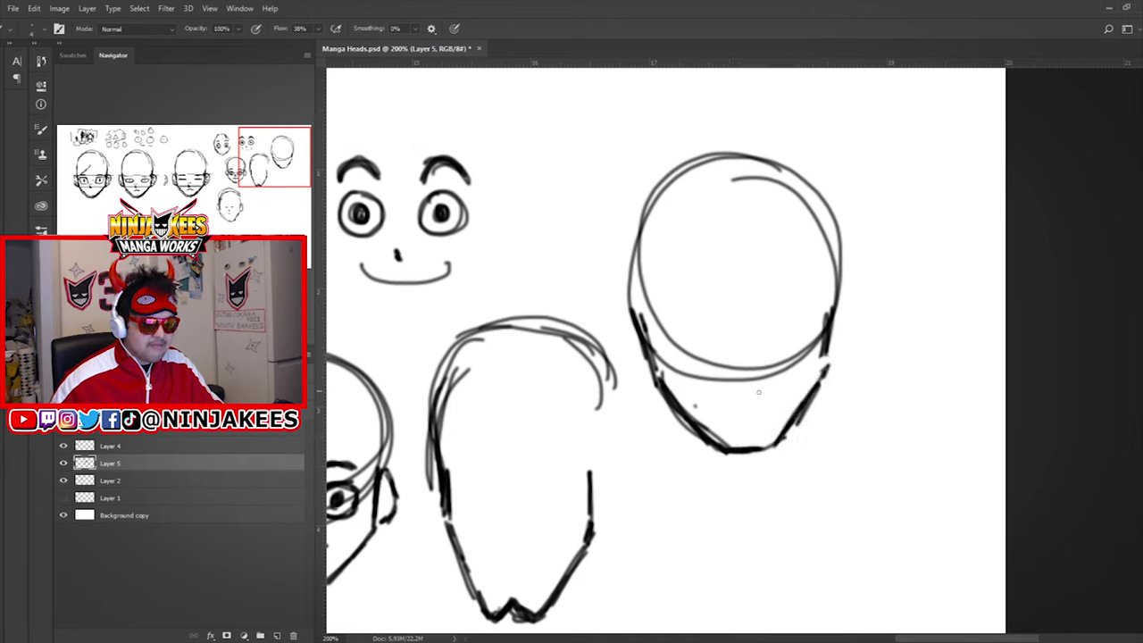
pyautogui.moveTo(711, 443)
pyautogui.mouseDown()
pyautogui.moveTo(768, 444)
pyautogui.moveTo(648, 387)
pyautogui.moveTo(738, 348)
pyautogui.moveTo(728, 361)
pyautogui.moveTo(733, 253)
pyautogui.mouseUp()
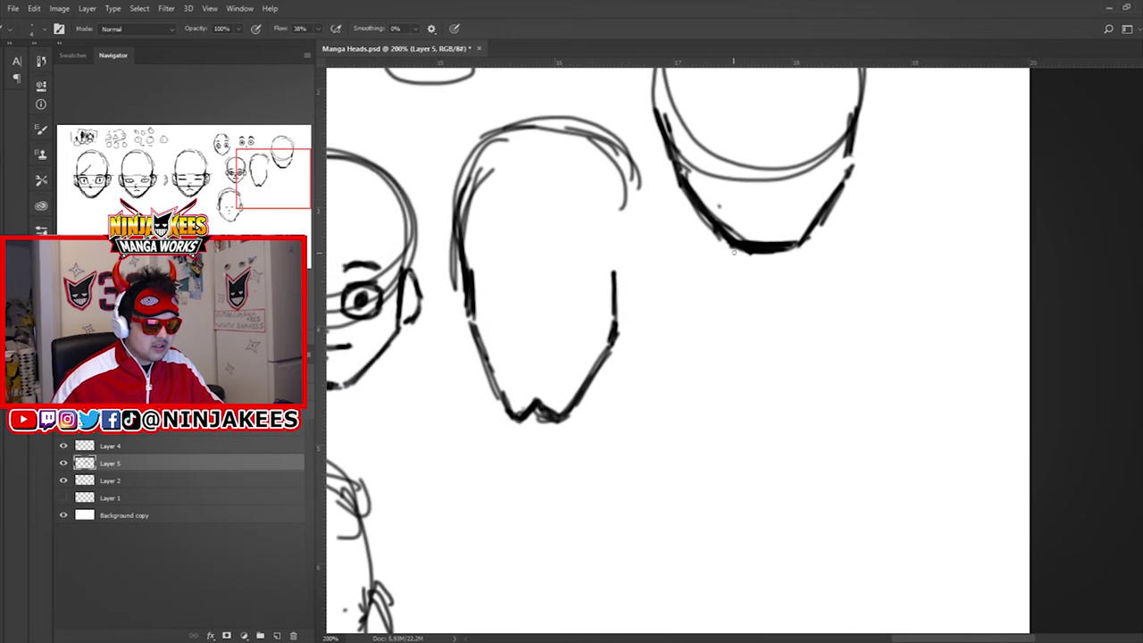
# Draw a large round skull from overlapping circles in the empty space below the row of three large heads.
pyautogui.moveTo(680, 375); pyautogui.dragTo(627, 375)
pyautogui.moveTo(750, 89); pyautogui.dragTo(804, 429)
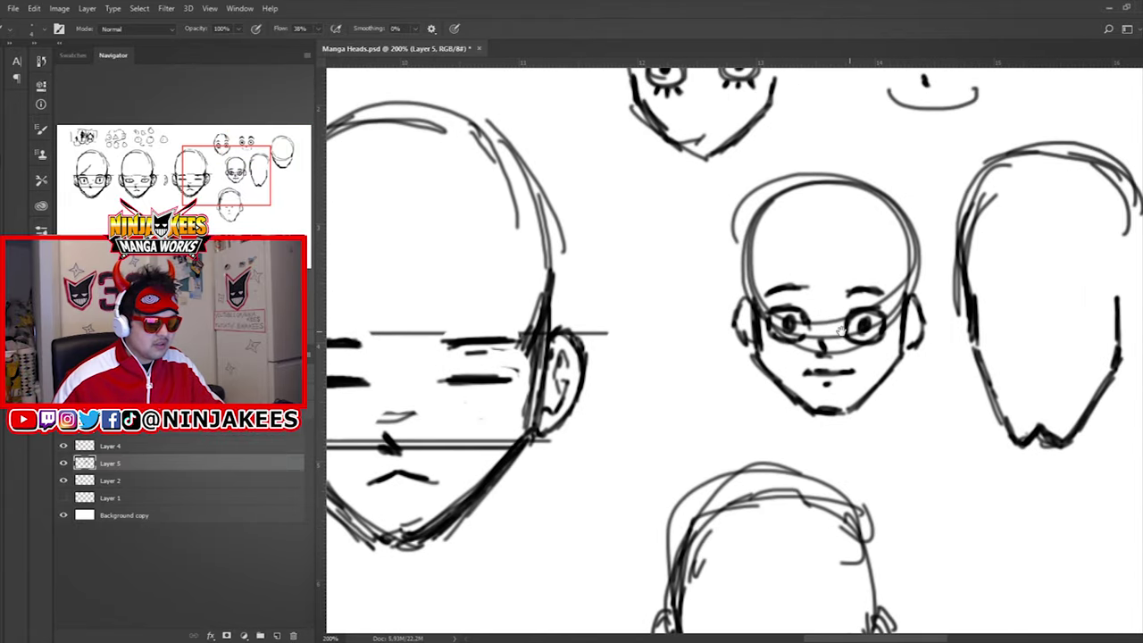
pyautogui.moveTo(900, 354); pyautogui.dragTo(787, 299)
pyautogui.moveTo(581, 292); pyautogui.dragTo(1035, 314)
pyautogui.moveTo(652, 285); pyautogui.dragTo(863, 340)
pyautogui.moveTo(664, 326); pyautogui.dragTo(349, 501)
pyautogui.moveTo(817, 490); pyautogui.dragTo(740, 295)
pyautogui.moveTo(358, 292); pyautogui.dragTo(720, 308)
pyautogui.moveTo(547, 281)
pyautogui.mouseDown()
pyautogui.moveTo(715, 295)
pyautogui.moveTo(678, 402)
pyautogui.moveTo(640, 282)
pyautogui.moveTo(660, 216)
pyautogui.moveTo(661, 461)
pyautogui.moveTo(736, 359)
pyautogui.mouseUp()
pyautogui.hotkey('ctrl', 'z')
pyautogui.moveTo(665, 254)
pyautogui.mouseDown()
pyautogui.moveTo(520, 276)
pyautogui.moveTo(530, 483)
pyautogui.mouseUp()
pyautogui.moveTo(649, 412); pyautogui.dragTo(648, 250)
# Add short cheek lines and a sharply tapered, pointed jaw beneath the large round skull.
pyautogui.moveTo(459, 286); pyautogui.dragTo(483, 357)
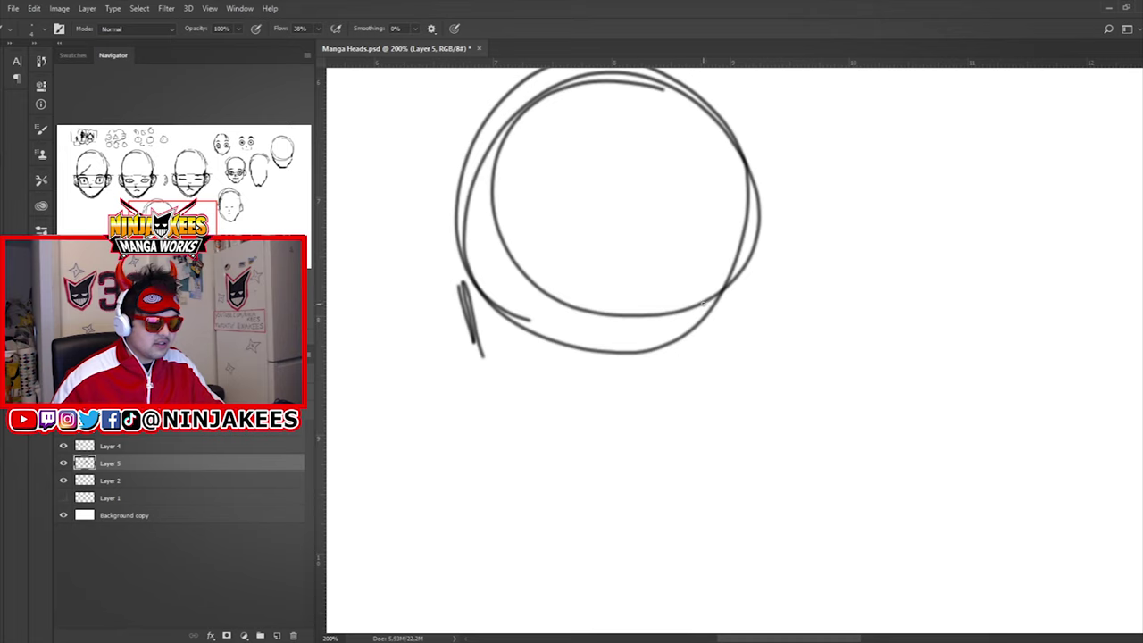
pyautogui.moveTo(734, 264); pyautogui.dragTo(719, 349)
pyautogui.moveTo(493, 374)
pyautogui.mouseDown()
pyautogui.moveTo(591, 479)
pyautogui.moveTo(646, 444)
pyautogui.moveTo(722, 354)
pyautogui.mouseUp()
pyautogui.moveTo(640, 443); pyautogui.dragTo(716, 365)
pyautogui.moveTo(677, 312); pyautogui.dragTo(780, 388)
# Draw an ear on each side of the large round head and darken the outer ear contours.
pyautogui.moveTo(562, 354); pyautogui.dragTo(545, 362)
pyautogui.moveTo(565, 341)
pyautogui.mouseDown()
pyautogui.moveTo(538, 383)
pyautogui.moveTo(571, 424)
pyautogui.mouseUp()
pyautogui.moveTo(544, 389); pyautogui.dragTo(576, 435)
pyautogui.moveTo(814, 406)
pyautogui.mouseDown()
pyautogui.moveTo(709, 352)
pyautogui.moveTo(755, 284)
pyautogui.moveTo(770, 362)
pyautogui.mouseUp()
pyautogui.moveTo(781, 308); pyautogui.dragTo(738, 378)
pyautogui.moveTo(491, 318)
pyautogui.mouseDown()
pyautogui.moveTo(539, 321)
pyautogui.moveTo(475, 328)
pyautogui.mouseUp()
pyautogui.moveTo(489, 302)
pyautogui.mouseDown()
pyautogui.moveTo(473, 342)
pyautogui.moveTo(487, 370)
pyautogui.mouseUp()
pyautogui.moveTo(486, 370); pyautogui.dragTo(542, 390)
pyautogui.moveTo(781, 307)
pyautogui.mouseDown()
pyautogui.moveTo(809, 284)
pyautogui.moveTo(815, 322)
pyautogui.moveTo(772, 375)
pyautogui.mouseUp()
pyautogui.moveTo(824, 276); pyautogui.dragTo(720, 328)
pyautogui.moveTo(628, 367); pyautogui.dragTo(666, 308)
pyautogui.moveTo(717, 280); pyautogui.dragTo(625, 337)
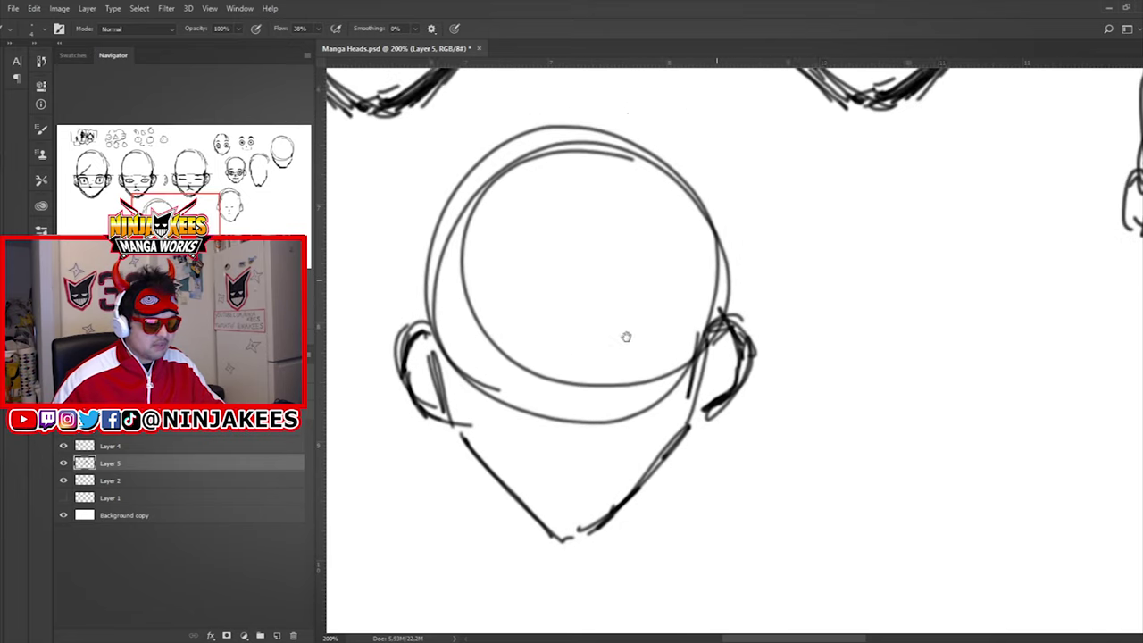
# Rough in two open eyes, a short nose and a slightly smiling mouth on the large round head.
pyautogui.moveTo(473, 350)
pyautogui.mouseDown()
pyautogui.moveTo(514, 339)
pyautogui.moveTo(538, 350)
pyautogui.moveTo(471, 384)
pyautogui.moveTo(522, 366)
pyautogui.moveTo(532, 377)
pyautogui.mouseUp()
pyautogui.moveTo(621, 347)
pyautogui.mouseDown()
pyautogui.moveTo(684, 348)
pyautogui.moveTo(614, 372)
pyautogui.moveTo(659, 391)
pyautogui.moveTo(679, 353)
pyautogui.mouseUp()
pyautogui.moveTo(593, 375)
pyautogui.mouseDown()
pyautogui.moveTo(621, 331)
pyautogui.moveTo(592, 382)
pyautogui.moveTo(671, 380)
pyautogui.moveTo(710, 360)
pyautogui.mouseUp()
pyautogui.moveTo(638, 393); pyautogui.dragTo(653, 401)
pyautogui.moveTo(639, 336); pyautogui.dragTo(612, 393)
pyautogui.moveTo(488, 393); pyautogui.dragTo(502, 436)
pyautogui.moveTo(574, 424); pyautogui.dragTo(539, 335)
# Retrace the large round head's cheeks and pointed jaw with darker overlapping strokes.
pyautogui.moveTo(706, 283); pyautogui.dragTo(698, 323)
pyautogui.moveTo(465, 322); pyautogui.dragTo(530, 410)
pyautogui.moveTo(484, 358)
pyautogui.mouseDown()
pyautogui.moveTo(578, 435)
pyautogui.moveTo(603, 432)
pyautogui.moveTo(681, 355)
pyautogui.mouseUp()
pyautogui.moveTo(617, 431)
pyautogui.mouseDown()
pyautogui.moveTo(703, 326)
pyautogui.moveTo(707, 305)
pyautogui.mouseUp()
pyautogui.moveTo(629, 266); pyautogui.dragTo(638, 375)
# Thicken the upper eyelids of the smiling head and draw curved eyebrows above both eyes.
pyautogui.moveTo(497, 316); pyautogui.dragTo(531, 310)
pyautogui.moveTo(491, 314); pyautogui.dragTo(523, 308)
pyautogui.moveTo(482, 321); pyautogui.dragTo(541, 309)
pyautogui.moveTo(630, 322)
pyautogui.mouseDown()
pyautogui.moveTo(706, 307)
pyautogui.moveTo(638, 303)
pyautogui.moveTo(589, 340)
pyautogui.mouseUp()
pyautogui.moveTo(561, 256); pyautogui.dragTo(671, 277)
pyautogui.moveTo(654, 355); pyautogui.dragTo(655, 296)
pyautogui.moveTo(600, 397); pyautogui.dragTo(602, 360)
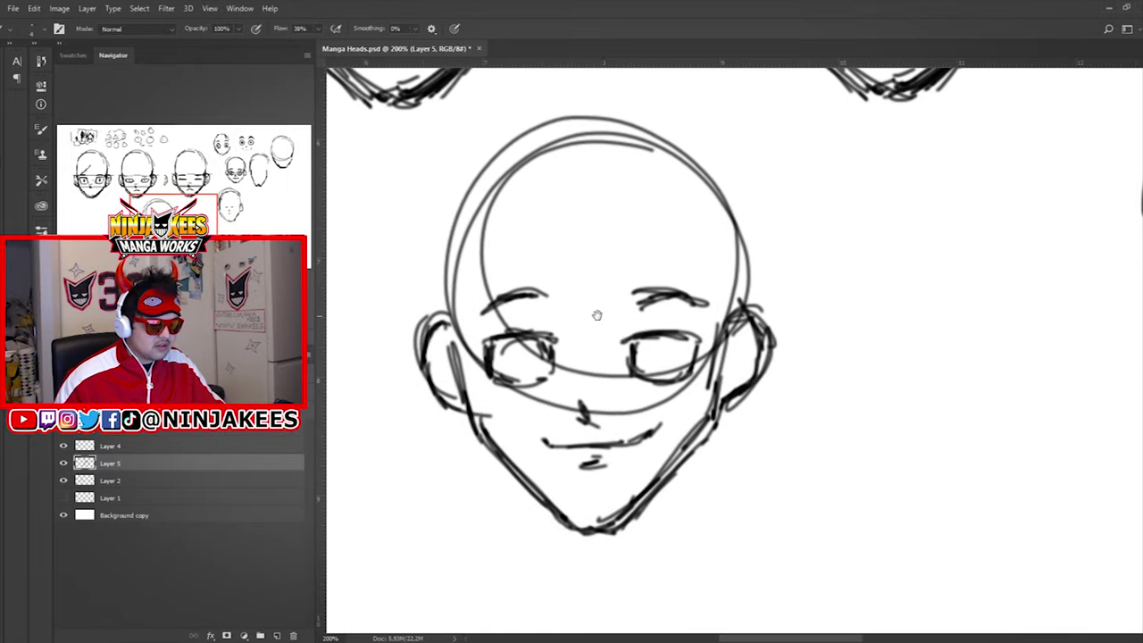
# Draw oval irises with dark pupils in both eyes and add inner fold lines to both ears of the smiling head.
pyautogui.moveTo(597, 316); pyautogui.dragTo(604, 350)
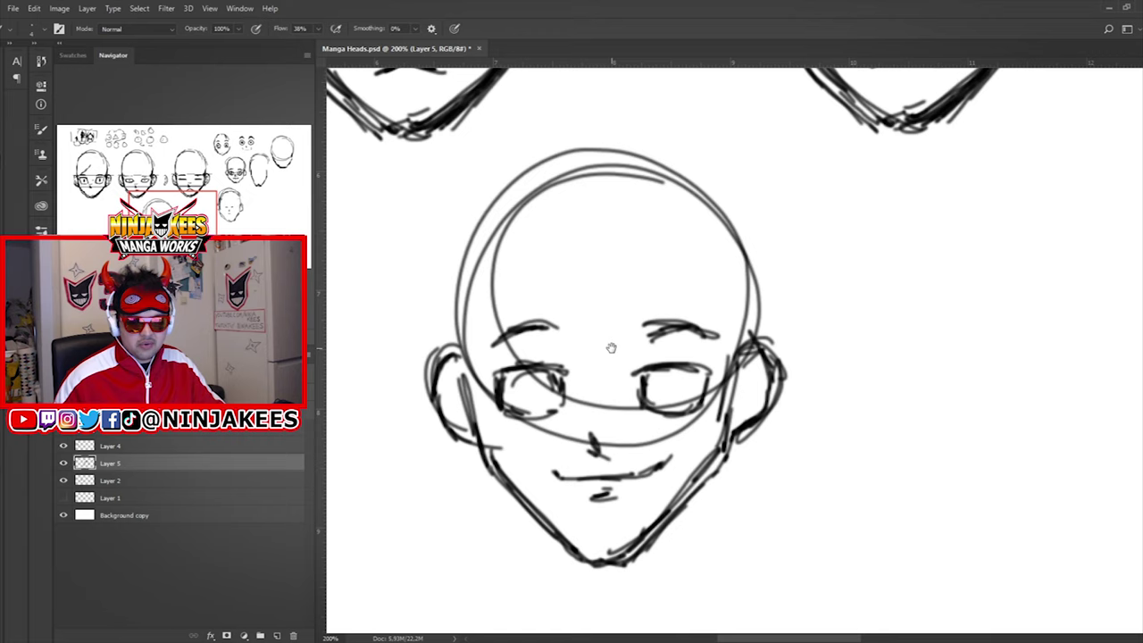
pyautogui.moveTo(617, 348); pyautogui.dragTo(589, 299)
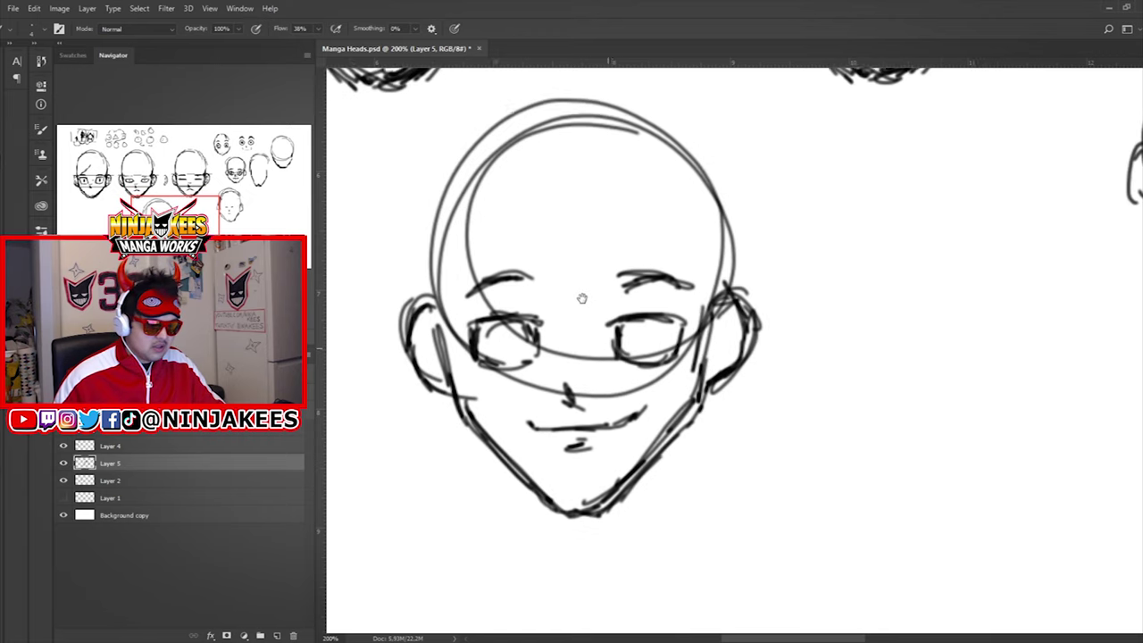
pyautogui.moveTo(654, 356); pyautogui.dragTo(656, 339)
pyautogui.moveTo(503, 335)
pyautogui.mouseDown()
pyautogui.moveTo(500, 361)
pyautogui.moveTo(522, 361)
pyautogui.mouseUp()
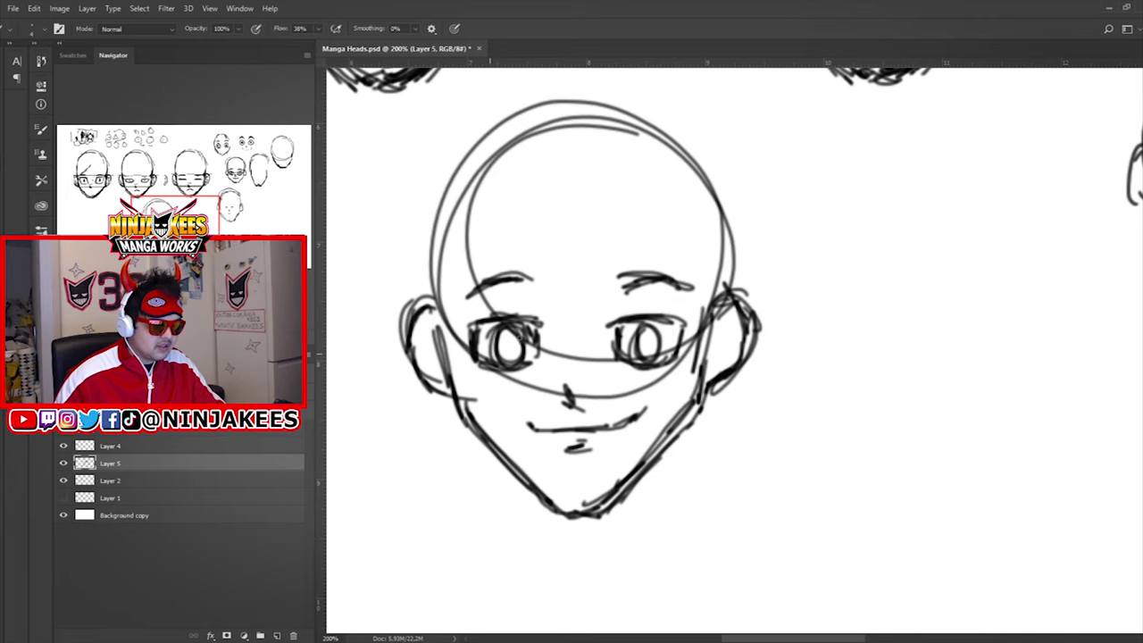
pyautogui.moveTo(669, 266)
pyautogui.mouseDown()
pyautogui.moveTo(608, 335)
pyautogui.moveTo(535, 324)
pyautogui.moveTo(755, 304)
pyautogui.mouseUp()
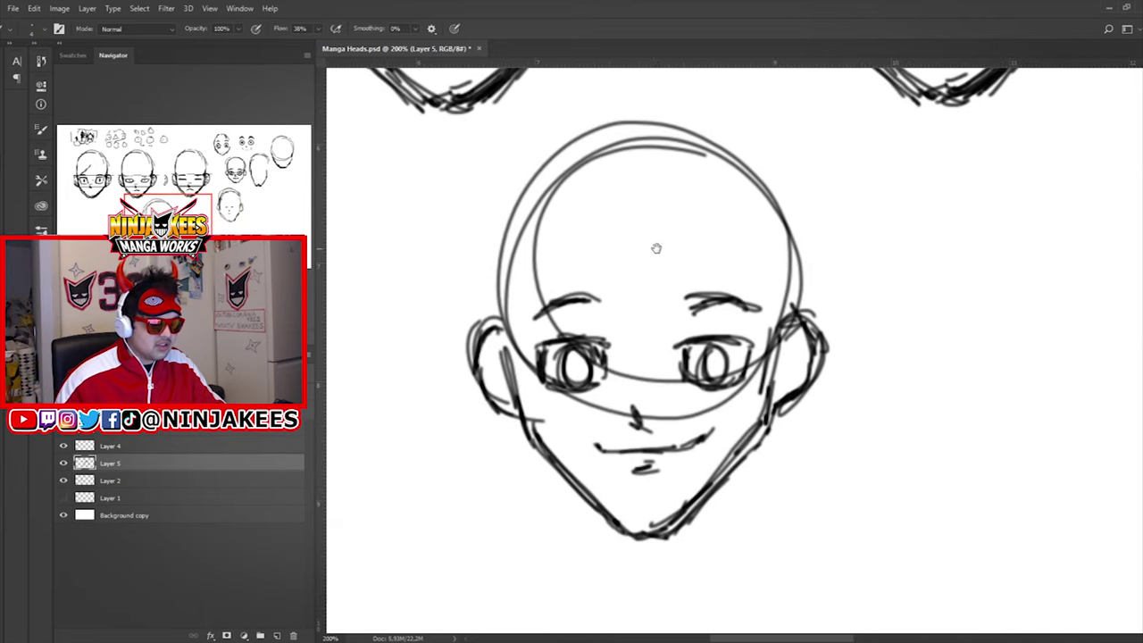
pyautogui.moveTo(655, 248); pyautogui.dragTo(597, 355)
pyautogui.moveTo(614, 310)
pyautogui.mouseDown()
pyautogui.moveTo(584, 321)
pyautogui.moveTo(598, 249)
pyautogui.mouseUp()
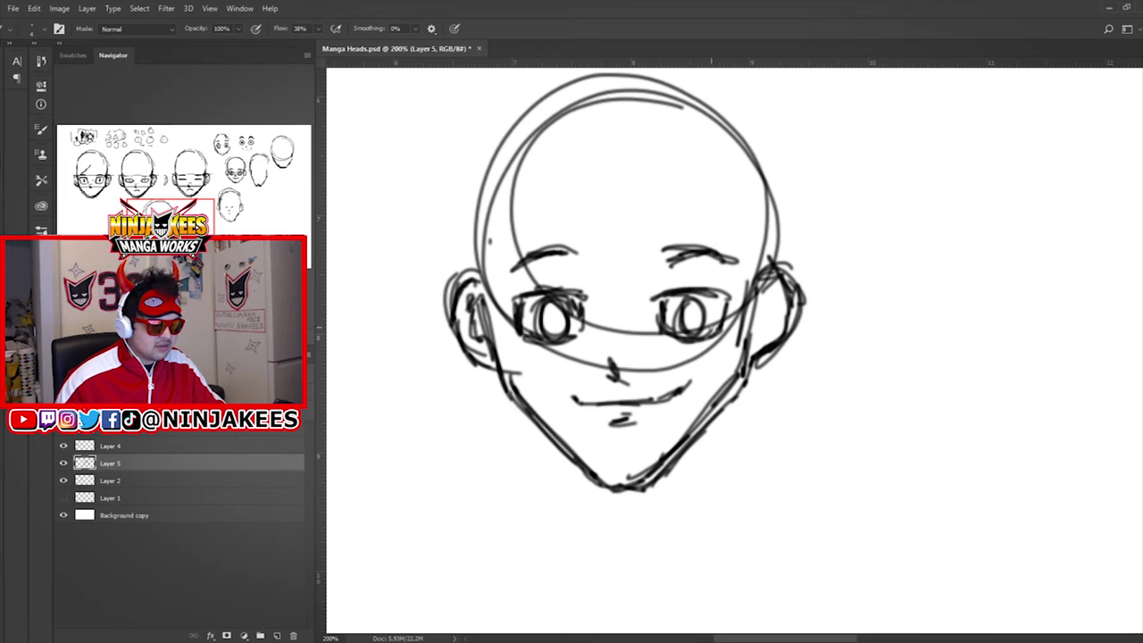
pyautogui.moveTo(764, 309); pyautogui.dragTo(637, 338)
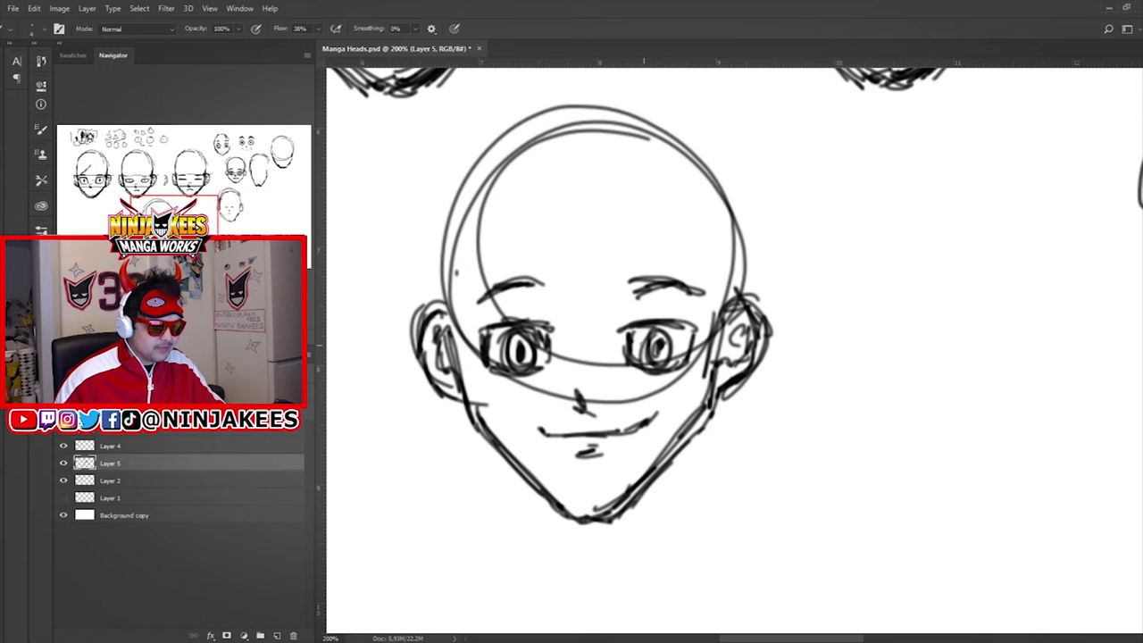
pyautogui.moveTo(664, 321); pyautogui.dragTo(696, 324)
# Sketch a tall, narrow oval skull with straight cheeks and a tapered, blunt chin to the left of the smiling head.
pyautogui.moveTo(794, 327); pyautogui.dragTo(578, 315)
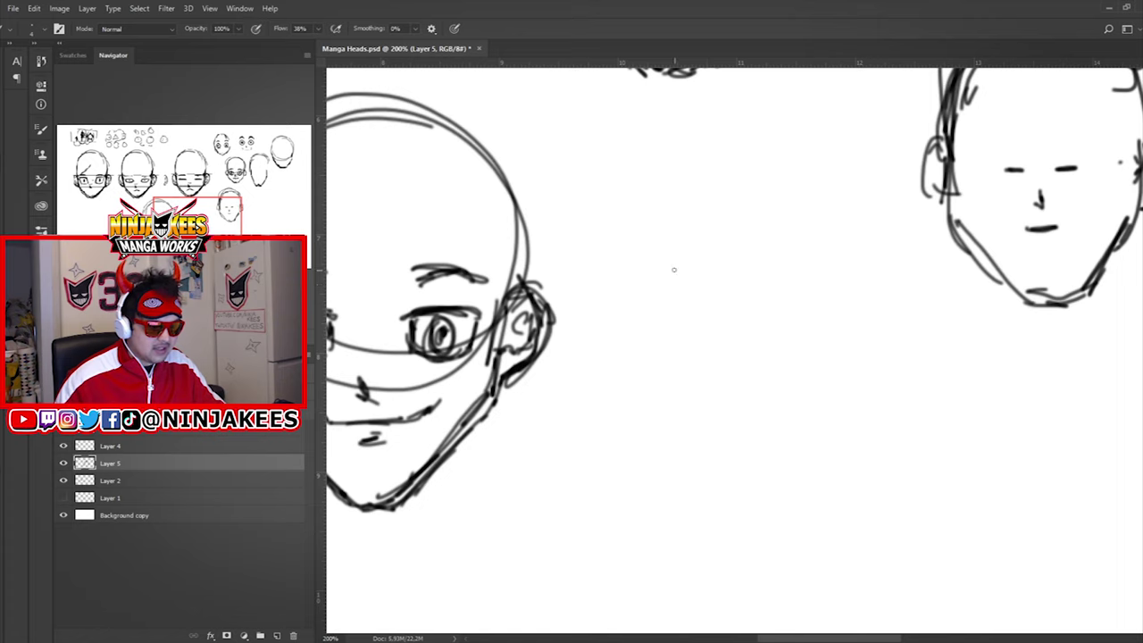
pyautogui.moveTo(680, 261); pyautogui.dragTo(745, 246)
pyautogui.moveTo(505, 233); pyautogui.dragTo(758, 230)
pyautogui.moveTo(633, 295); pyautogui.dragTo(638, 328)
pyautogui.moveTo(822, 319); pyautogui.dragTo(662, 307)
pyautogui.moveTo(597, 251); pyautogui.dragTo(892, 223)
pyautogui.moveTo(473, 260); pyautogui.dragTo(748, 253)
pyautogui.moveTo(531, 174)
pyautogui.mouseDown()
pyautogui.moveTo(468, 435)
pyautogui.moveTo(641, 237)
pyautogui.moveTo(534, 168)
pyautogui.mouseUp()
pyautogui.moveTo(501, 492)
pyautogui.mouseDown()
pyautogui.moveTo(463, 347)
pyautogui.moveTo(447, 440)
pyautogui.mouseUp()
pyautogui.moveTo(399, 317)
pyautogui.mouseDown()
pyautogui.moveTo(436, 472)
pyautogui.moveTo(493, 534)
pyautogui.moveTo(548, 507)
pyautogui.moveTo(596, 432)
pyautogui.moveTo(613, 329)
pyautogui.moveTo(609, 413)
pyautogui.mouseUp()
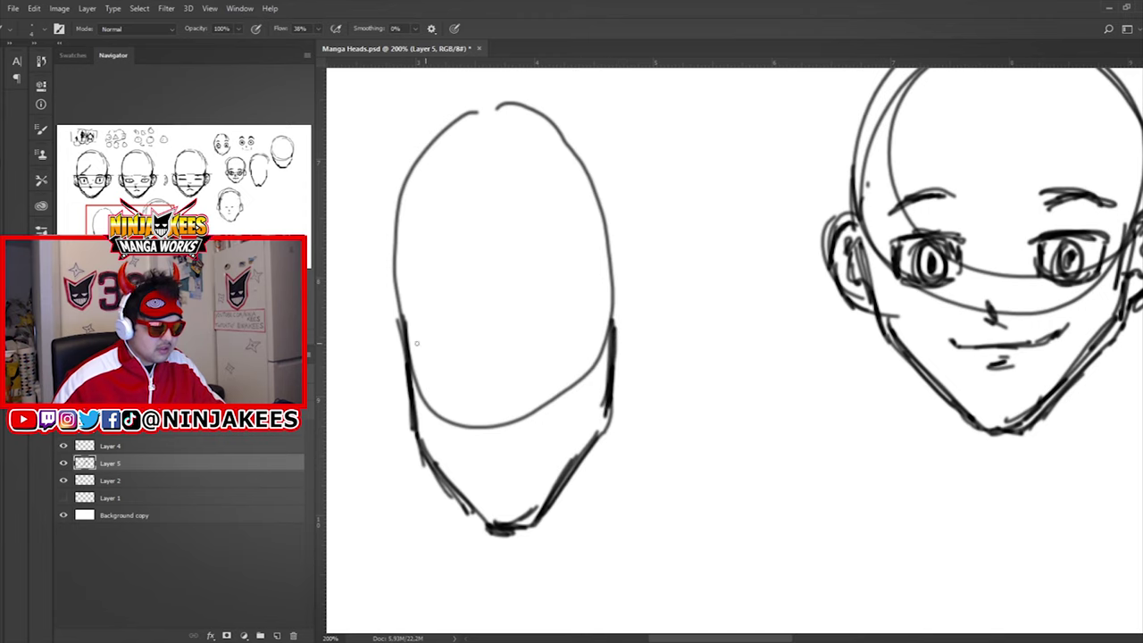
# Add an ear on each side of the tall head and redraw its crown lower and flatter with overlapping strokes.
pyautogui.moveTo(399, 326)
pyautogui.mouseDown()
pyautogui.moveTo(382, 371)
pyautogui.moveTo(407, 425)
pyautogui.mouseUp()
pyautogui.moveTo(625, 330)
pyautogui.mouseDown()
pyautogui.moveTo(638, 389)
pyautogui.moveTo(618, 411)
pyautogui.mouseUp()
pyautogui.moveTo(419, 324)
pyautogui.mouseDown()
pyautogui.moveTo(435, 195)
pyautogui.moveTo(409, 336)
pyautogui.moveTo(410, 203)
pyautogui.moveTo(443, 183)
pyautogui.moveTo(535, 143)
pyautogui.moveTo(514, 154)
pyautogui.moveTo(598, 198)
pyautogui.moveTo(609, 239)
pyautogui.mouseUp()
pyautogui.moveTo(600, 191); pyautogui.dragTo(607, 267)
pyautogui.moveTo(597, 176); pyautogui.dragTo(622, 313)
pyautogui.moveTo(620, 267); pyautogui.dragTo(616, 325)
pyautogui.moveTo(619, 280); pyautogui.dragTo(616, 331)
pyautogui.moveTo(551, 345); pyautogui.dragTo(577, 293)
# Draw two rounded eye outlines with thick upper lids low on the tall head.
pyautogui.moveTo(472, 316); pyautogui.dragTo(554, 357)
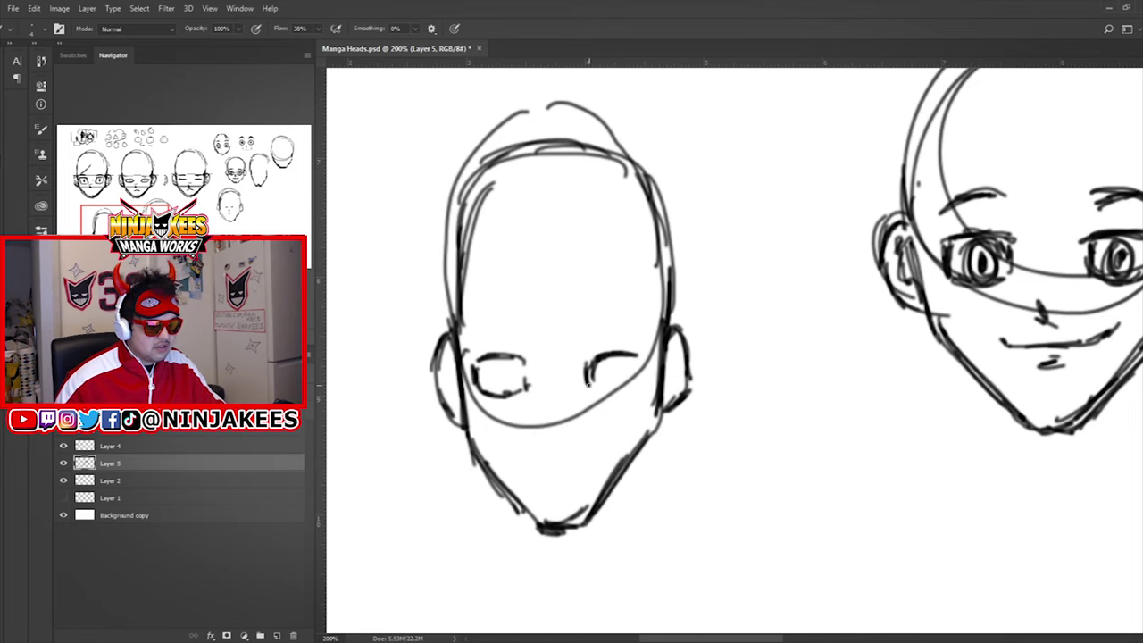
pyautogui.moveTo(621, 390); pyautogui.dragTo(636, 377)
pyautogui.moveTo(640, 355); pyautogui.dragTo(630, 382)
# Erase the skull curve between the tall head's eyes and draw a long nose line with a dark tip there.
pyautogui.moveTo(577, 423)
pyautogui.mouseDown()
pyautogui.moveTo(599, 398)
pyautogui.moveTo(572, 396)
pyautogui.moveTo(580, 401)
pyautogui.mouseUp()
pyautogui.press('e')
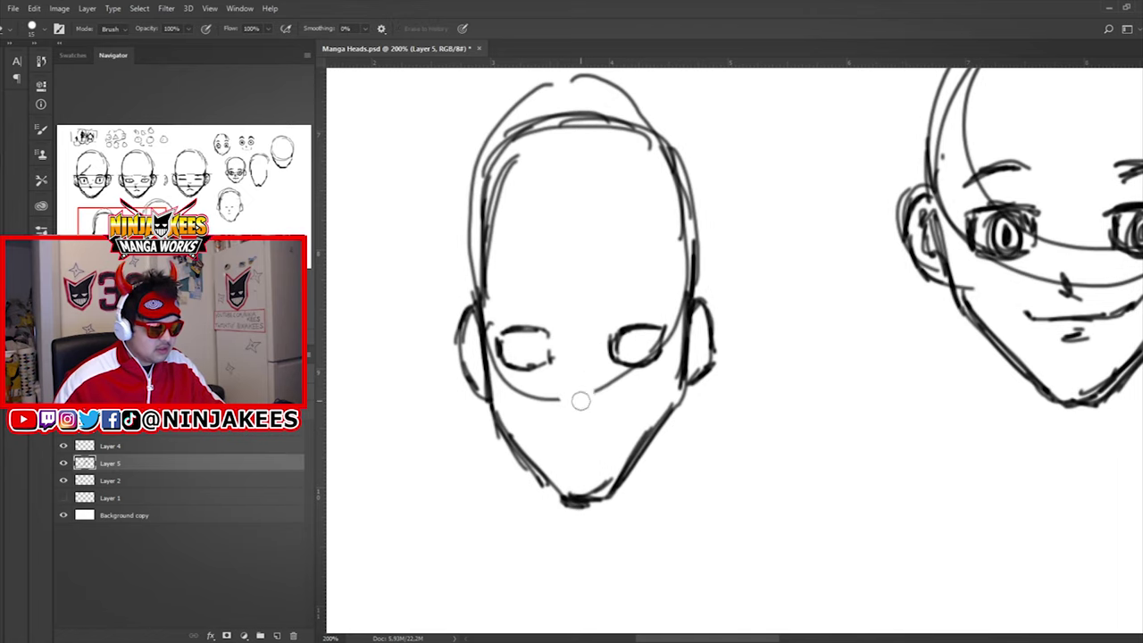
pyautogui.press('b')
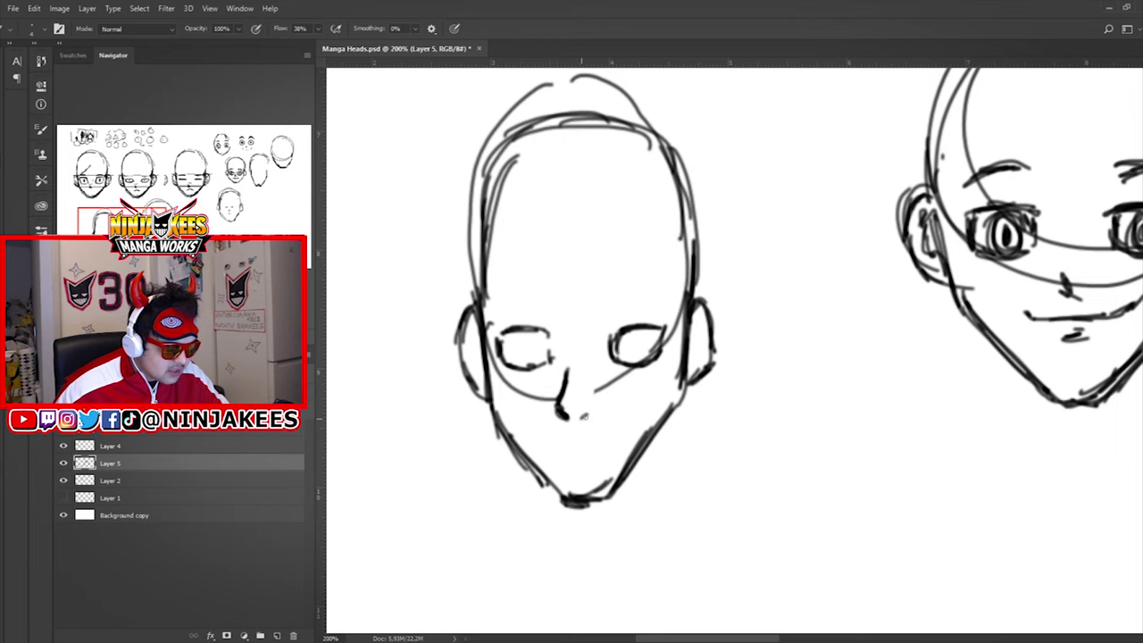
# Add the second nostril and a short straight mouth line beneath the tall head's nose, and undo the stray stroke beside the head.
pyautogui.moveTo(574, 412); pyautogui.dragTo(599, 384)
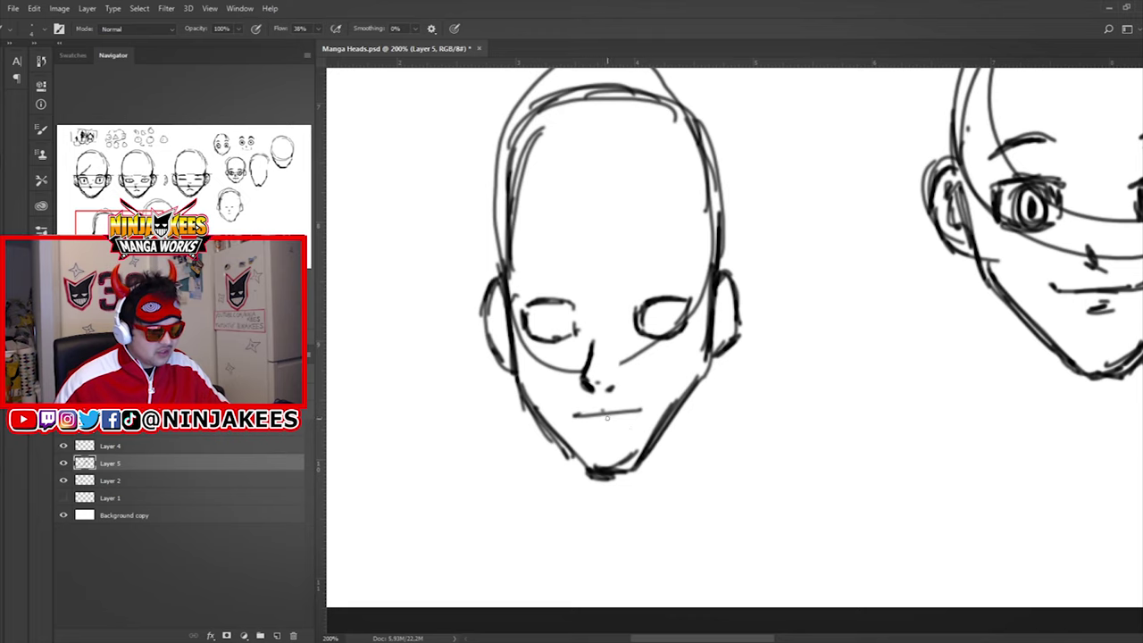
pyautogui.moveTo(830, 375); pyautogui.dragTo(748, 399)
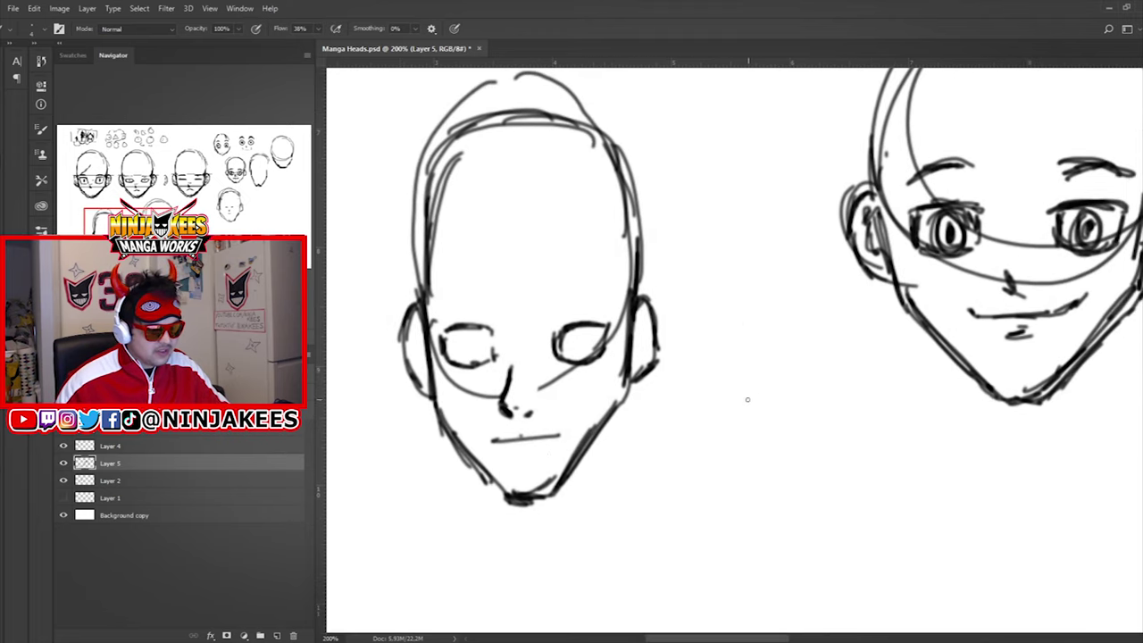
pyautogui.hotkey('ctrl', 'z')
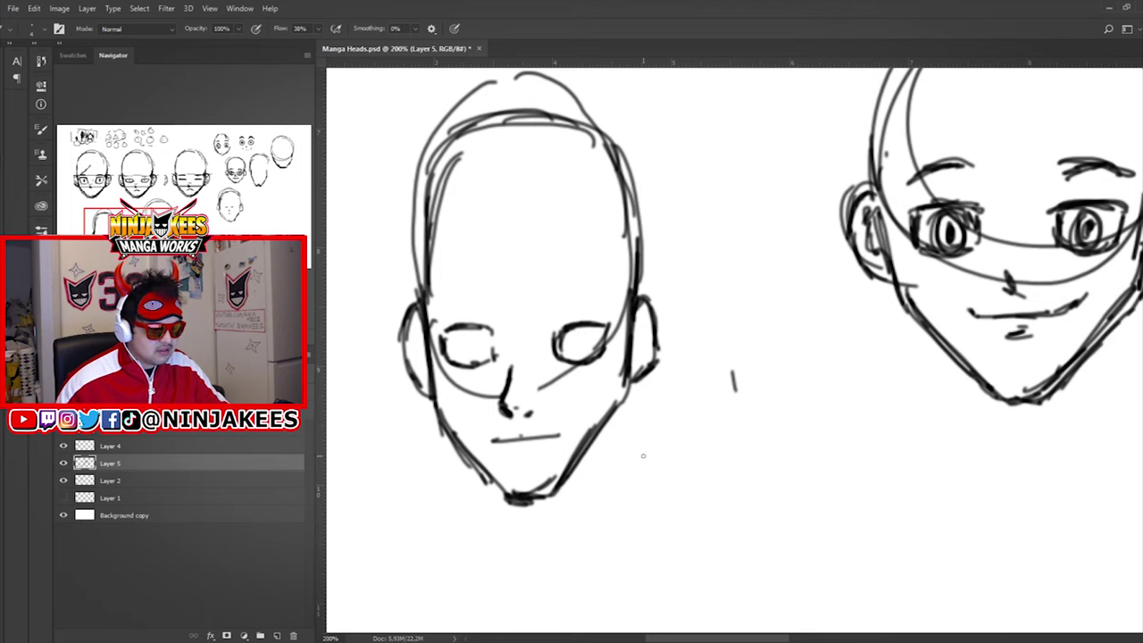
pyautogui.hotkey('ctrl', 'z')
# Draw two thick, gently arched eyebrows above the tall head's eyes.
pyautogui.moveTo(578, 396); pyautogui.dragTo(753, 382)
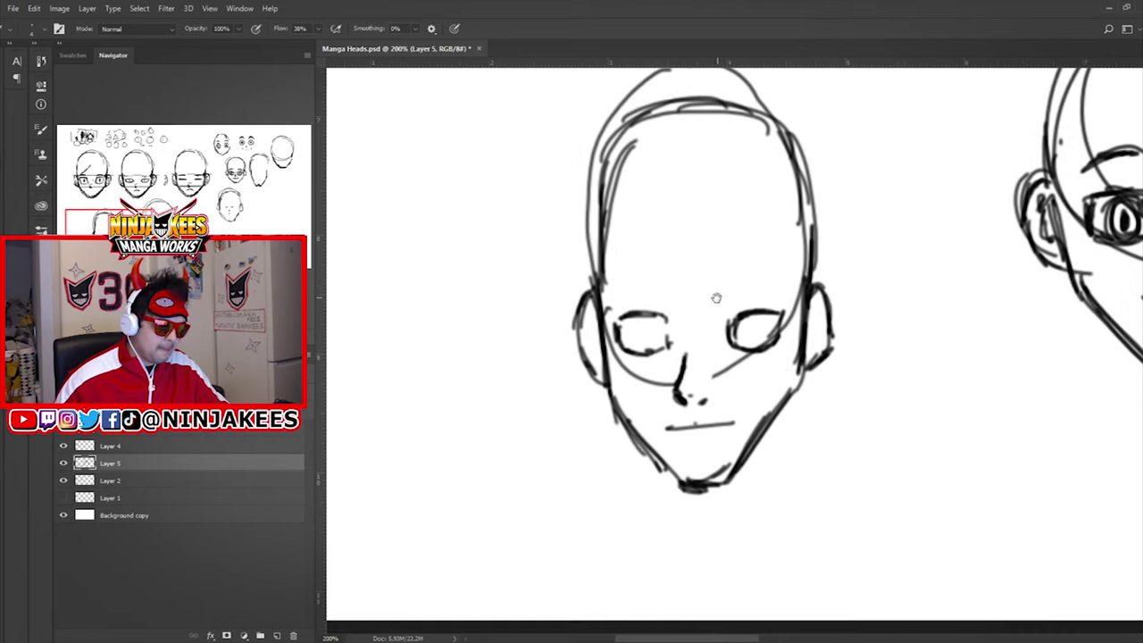
pyautogui.moveTo(699, 291); pyautogui.dragTo(716, 298)
pyautogui.hscroll(2, 679, 268)
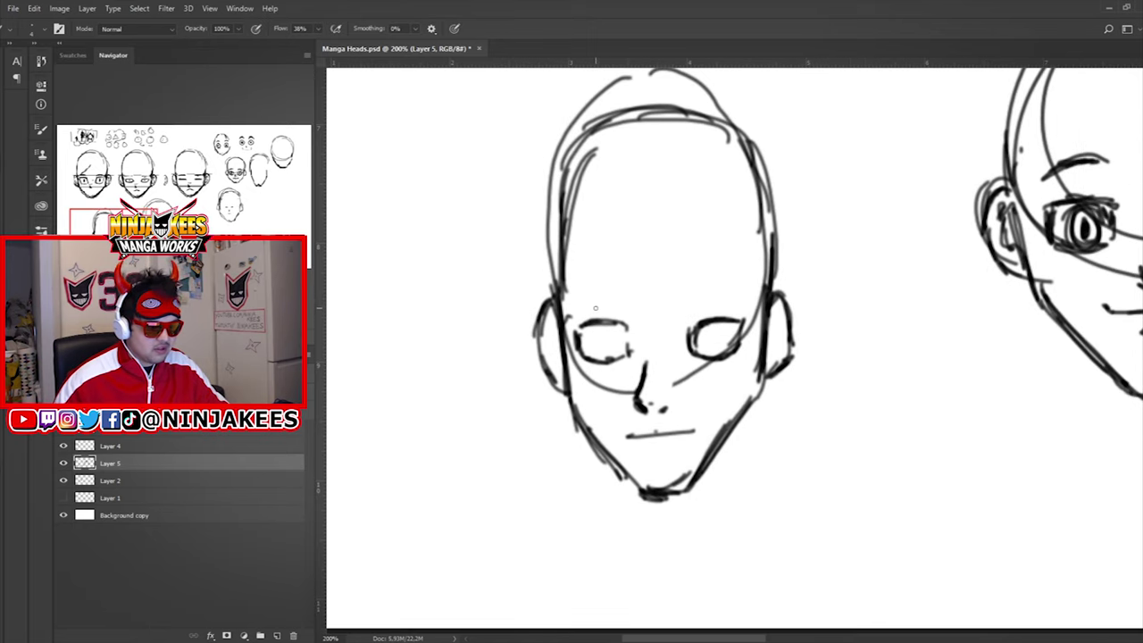
pyautogui.moveTo(585, 306); pyautogui.dragTo(746, 304)
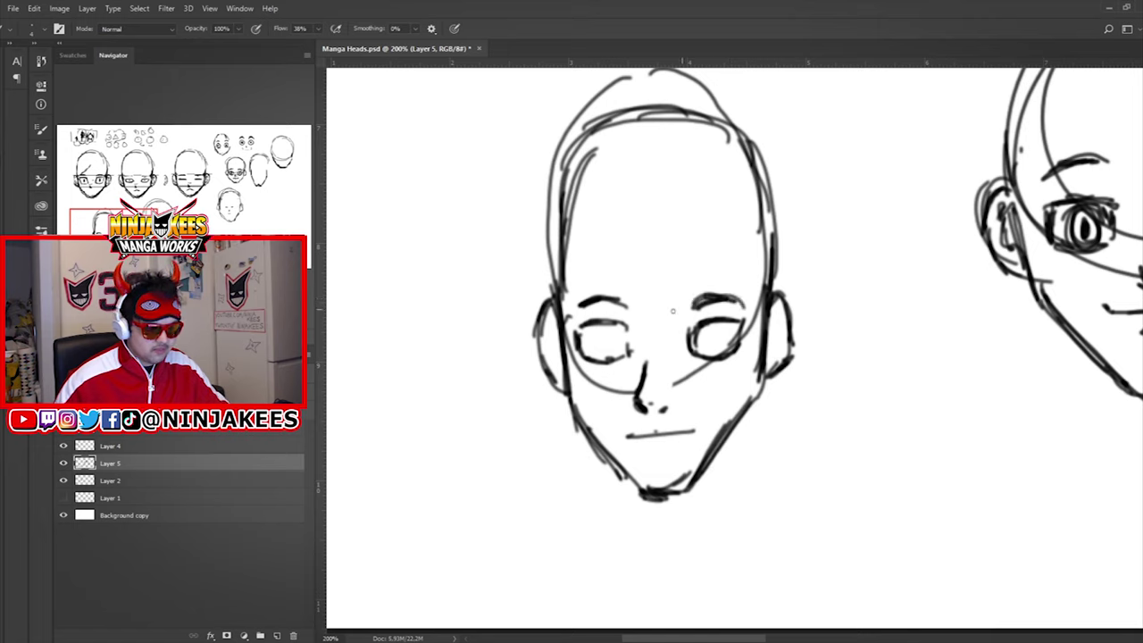
# Erase parts of the tall head's ear outlines and draw level guide lines across the brows from ear to ear.
pyautogui.press('e')
pyautogui.moveTo(549, 323)
pyautogui.mouseDown()
pyautogui.moveTo(541, 314)
pyautogui.moveTo(545, 332)
pyautogui.mouseUp()
pyautogui.moveTo(784, 298)
pyautogui.mouseDown()
pyautogui.moveTo(772, 328)
pyautogui.moveTo(791, 312)
pyautogui.moveTo(793, 343)
pyautogui.moveTo(778, 365)
pyautogui.mouseUp()
pyautogui.press('b')
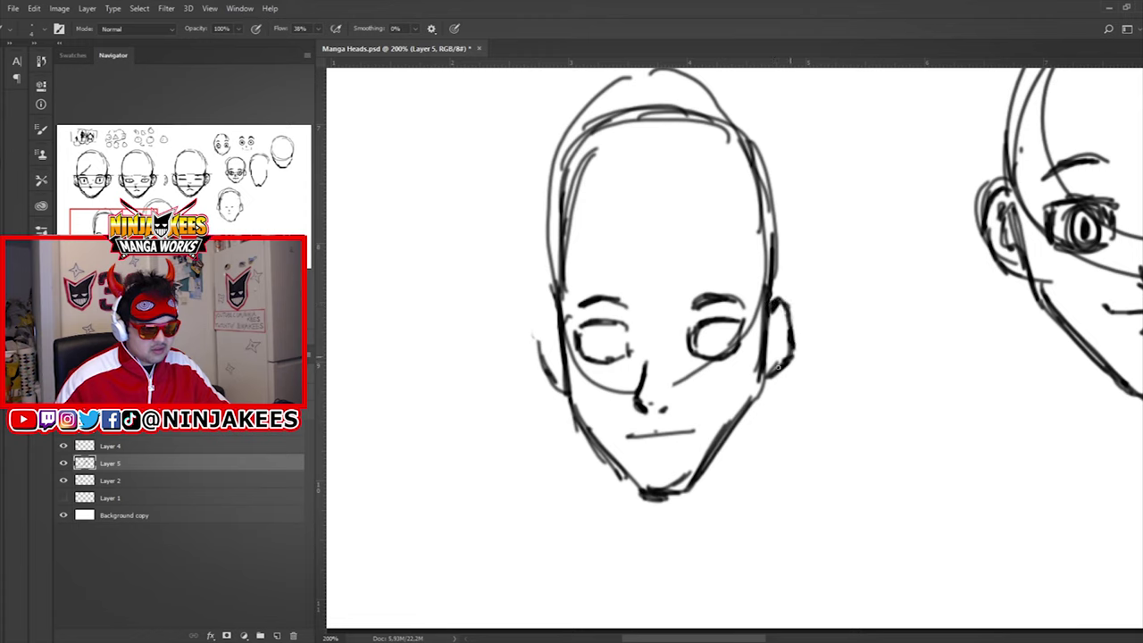
pyautogui.moveTo(766, 307); pyautogui.dragTo(548, 309)
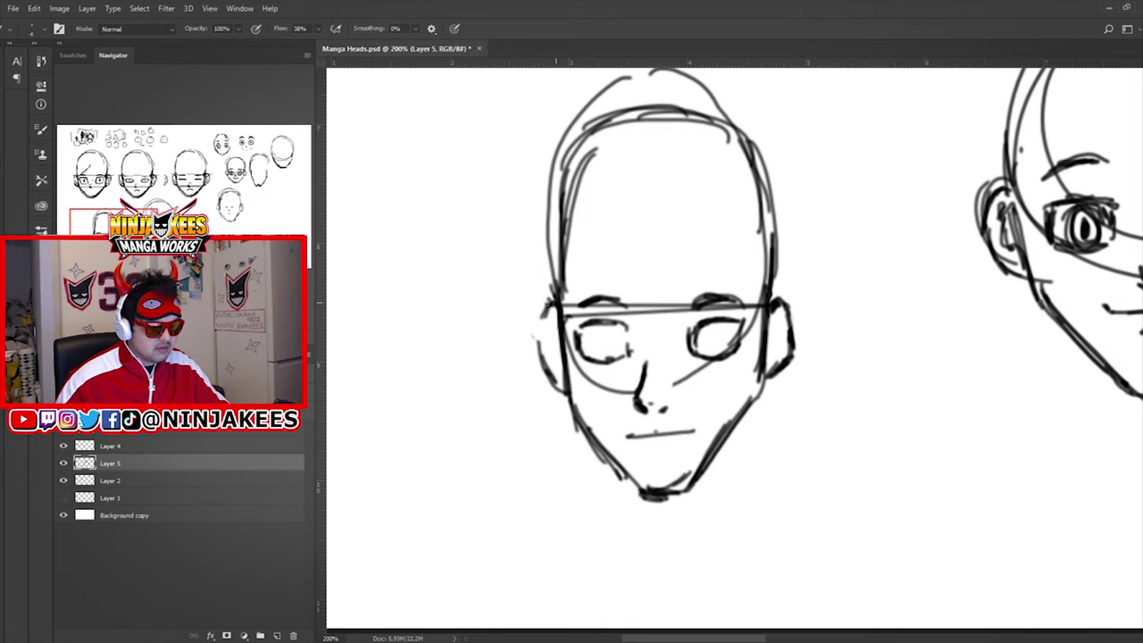
# Erase and redraw both ears as narrow rounded outlines with their tops aligned to the brow guide line.
pyautogui.moveTo(544, 313)
pyautogui.mouseDown()
pyautogui.moveTo(540, 366)
pyautogui.moveTo(557, 389)
pyautogui.mouseUp()
pyautogui.moveTo(770, 384); pyautogui.dragTo(791, 359)
pyautogui.press('e')
pyautogui.moveTo(542, 320); pyautogui.dragTo(538, 375)
pyautogui.press('b')
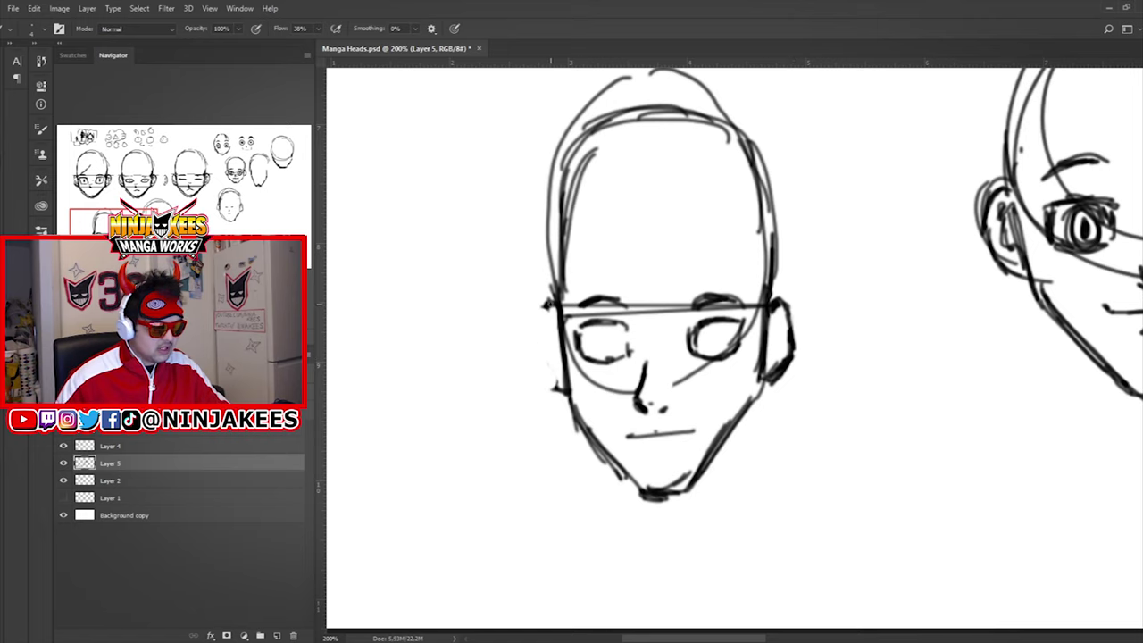
pyautogui.moveTo(541, 309)
pyautogui.mouseDown()
pyautogui.moveTo(530, 341)
pyautogui.moveTo(550, 383)
pyautogui.mouseUp()
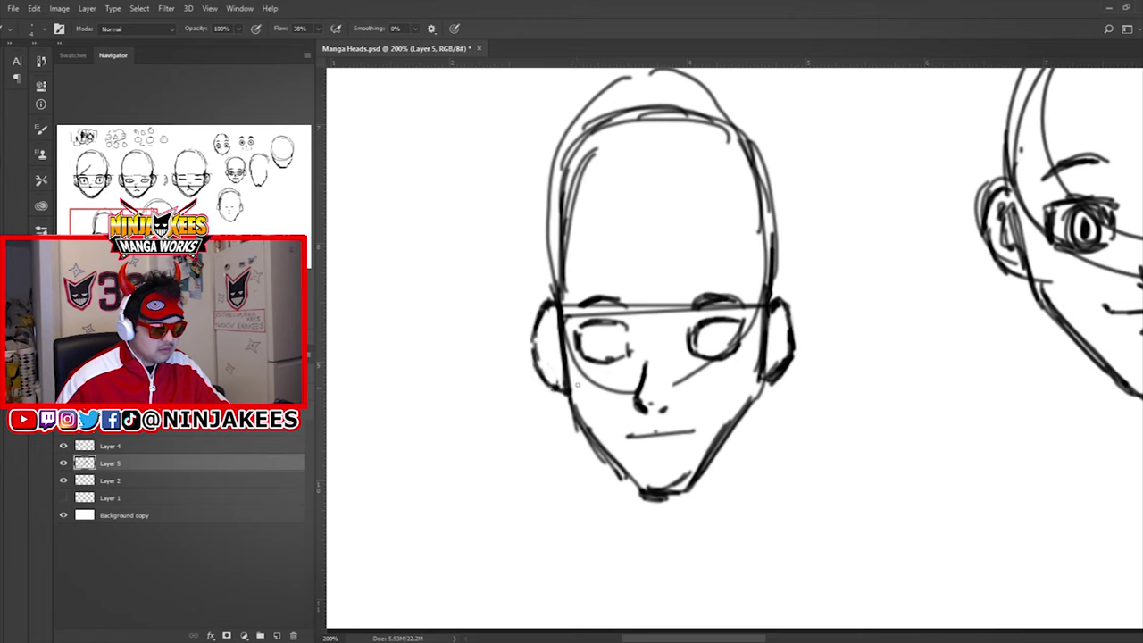
pyautogui.press('e')
pyautogui.moveTo(797, 317)
pyautogui.mouseDown()
pyautogui.moveTo(783, 306)
pyautogui.moveTo(788, 331)
pyautogui.moveTo(766, 366)
pyautogui.mouseUp()
pyautogui.press('b')
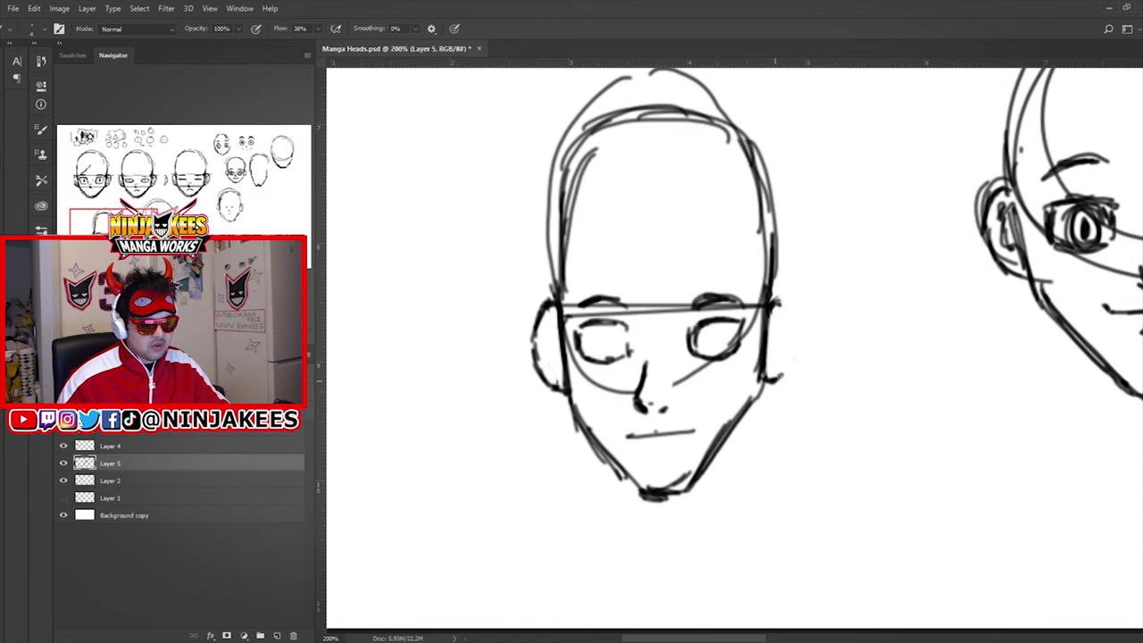
pyautogui.moveTo(781, 313); pyautogui.dragTo(791, 342)
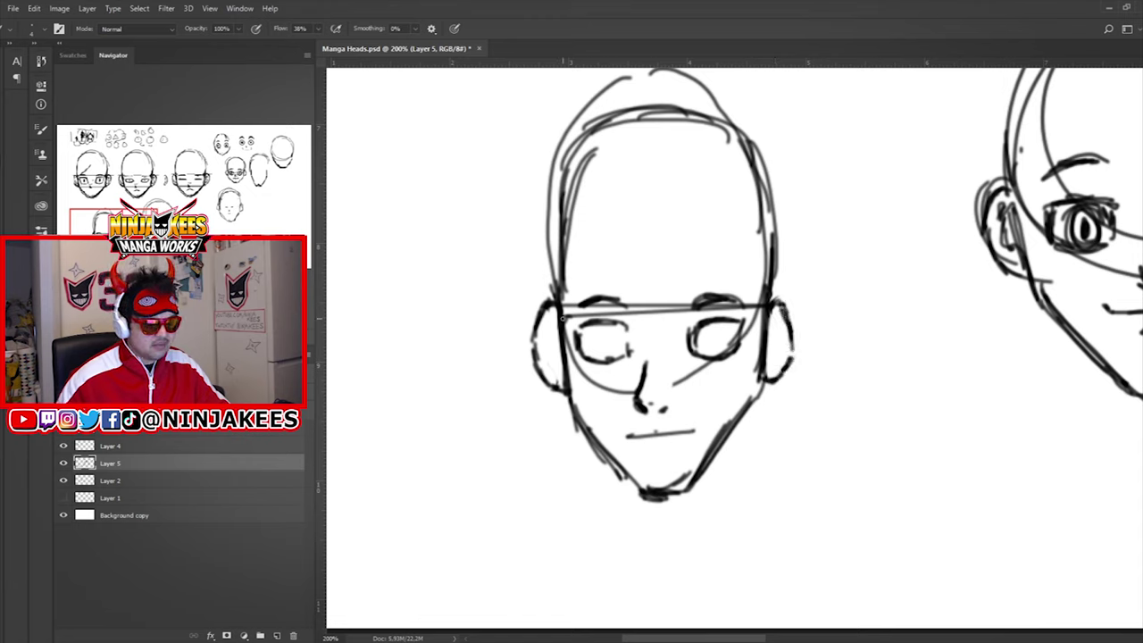
pyautogui.moveTo(549, 308); pyautogui.dragTo(539, 377)
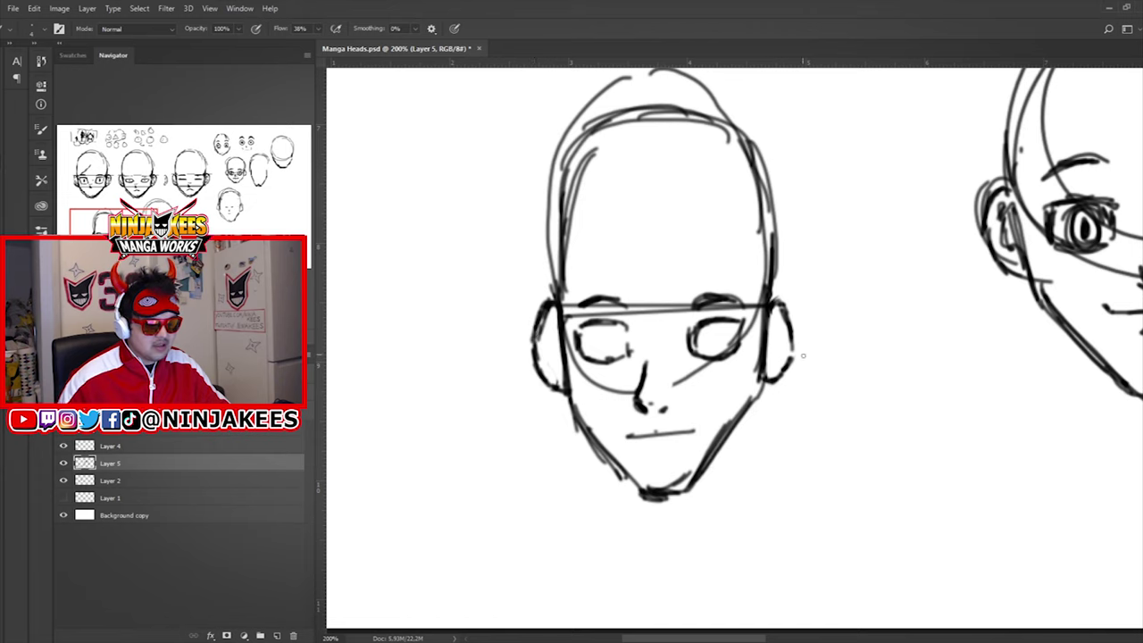
# Redraw both eye outlines as fuller, rounder shapes and erase the stray lines in and around them.
pyautogui.moveTo(596, 330); pyautogui.dragTo(631, 326)
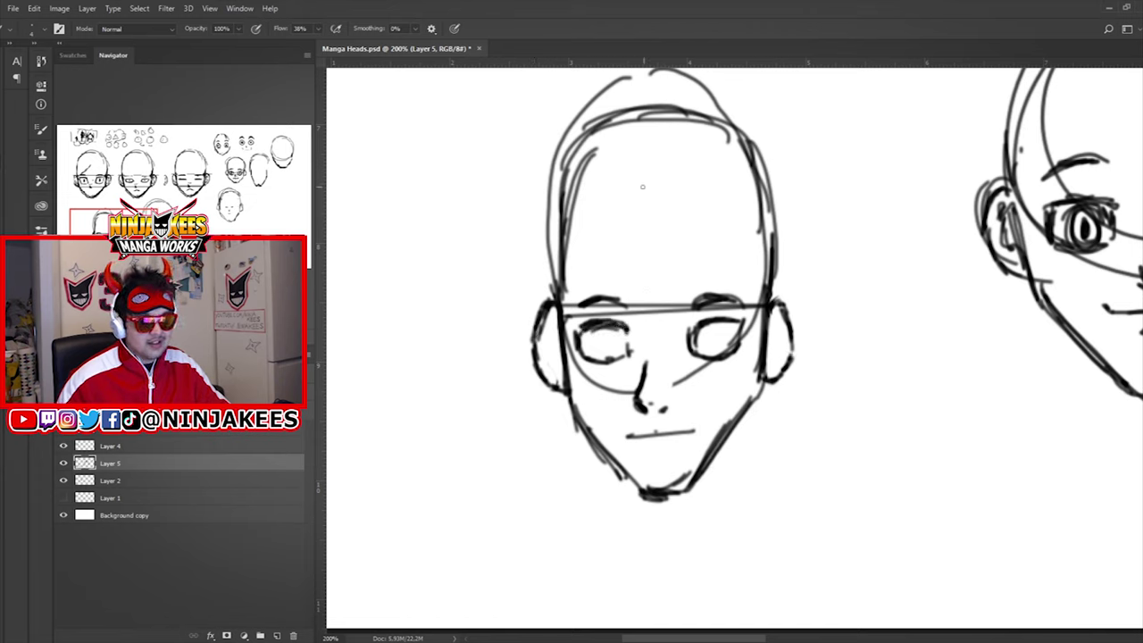
pyautogui.moveTo(586, 359); pyautogui.dragTo(595, 368)
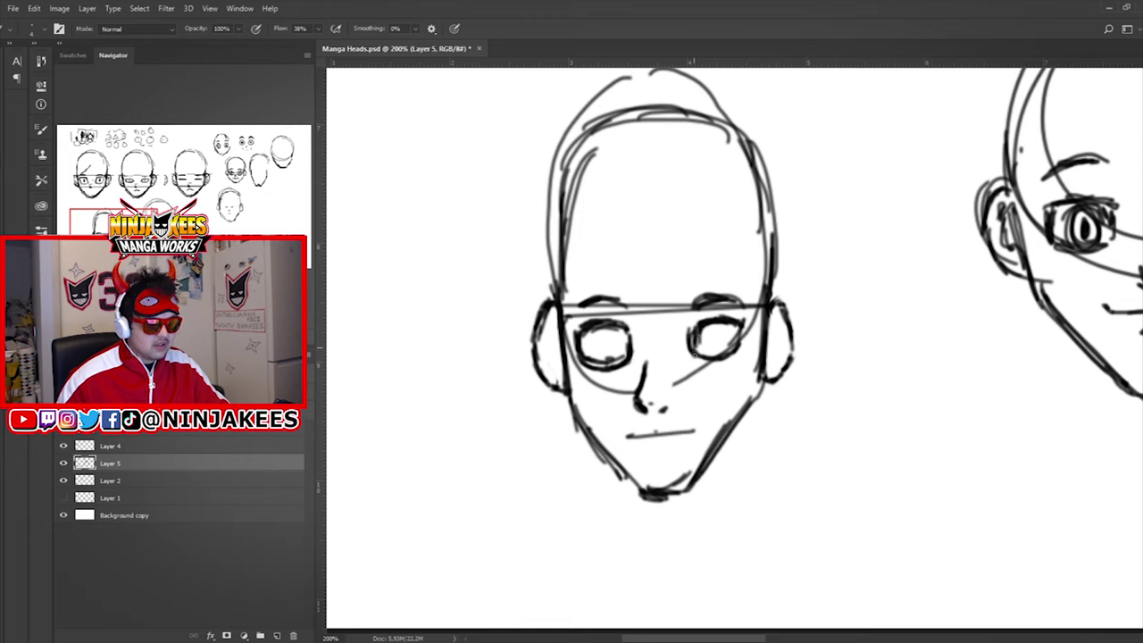
pyautogui.moveTo(696, 362)
pyautogui.mouseDown()
pyautogui.moveTo(729, 359)
pyautogui.moveTo(718, 348)
pyautogui.moveTo(727, 345)
pyautogui.mouseUp()
pyautogui.press('e')
pyautogui.moveTo(604, 350)
pyautogui.mouseDown()
pyautogui.moveTo(597, 337)
pyautogui.moveTo(611, 352)
pyautogui.mouseUp()
pyautogui.moveTo(689, 357); pyautogui.dragTo(675, 359)
pyautogui.press('b')
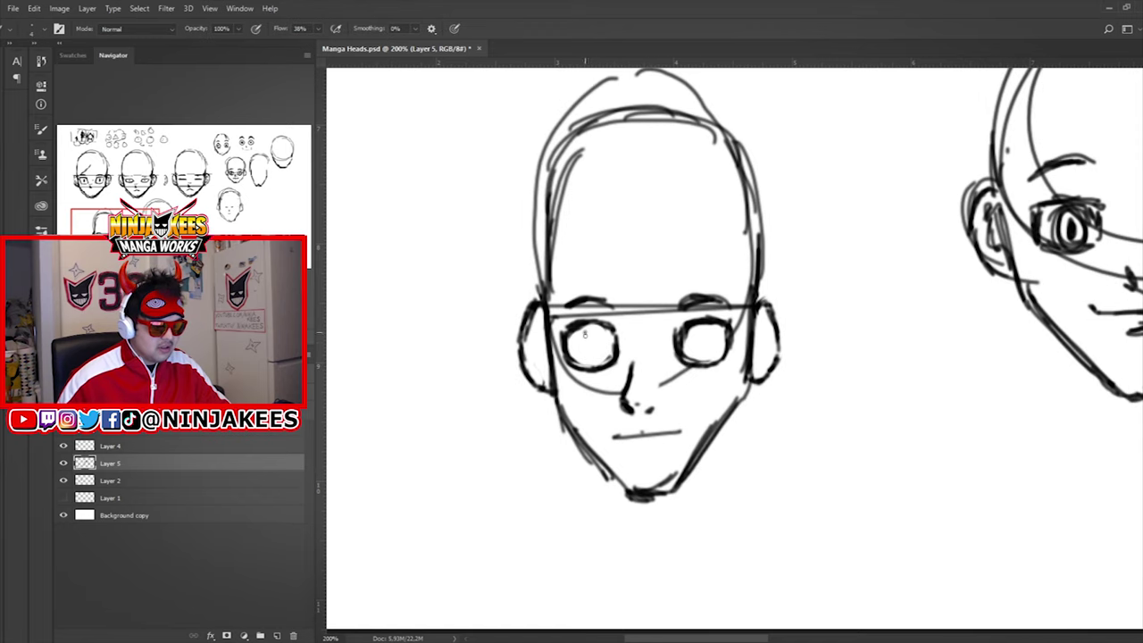
# Draw an oval iris with a dark pupil in each eye and thicken the upper lids.
pyautogui.moveTo(587, 352)
pyautogui.mouseDown()
pyautogui.moveTo(593, 332)
pyautogui.moveTo(604, 350)
pyautogui.moveTo(591, 363)
pyautogui.mouseUp()
pyautogui.moveTo(695, 334)
pyautogui.mouseDown()
pyautogui.moveTo(702, 355)
pyautogui.moveTo(696, 329)
pyautogui.moveTo(731, 330)
pyautogui.mouseUp()
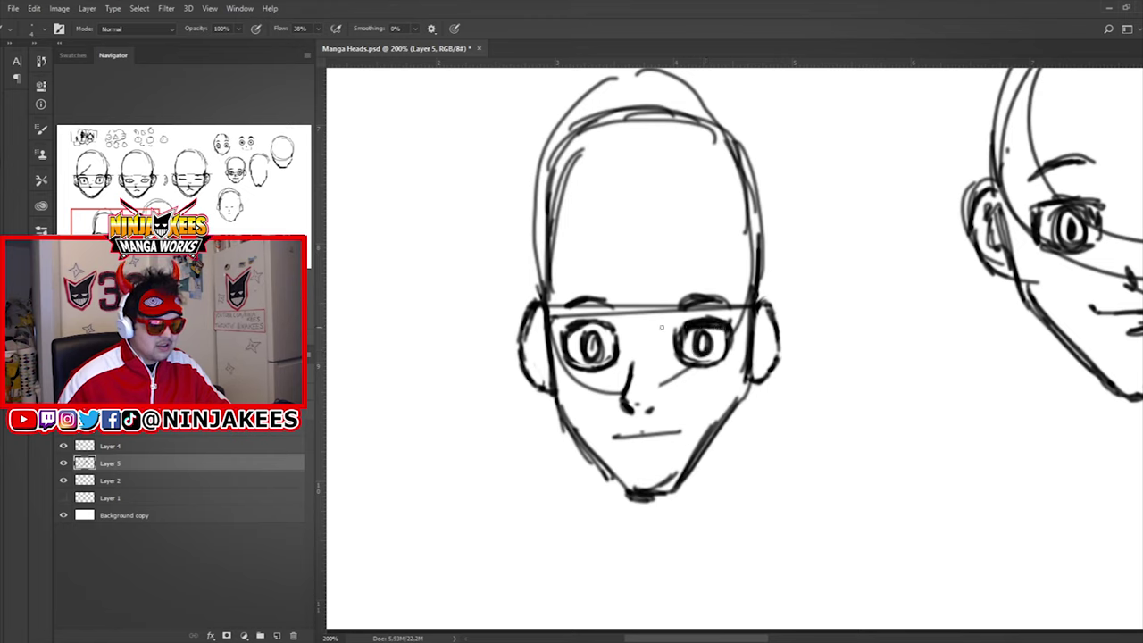
pyautogui.moveTo(569, 330); pyautogui.dragTo(609, 332)
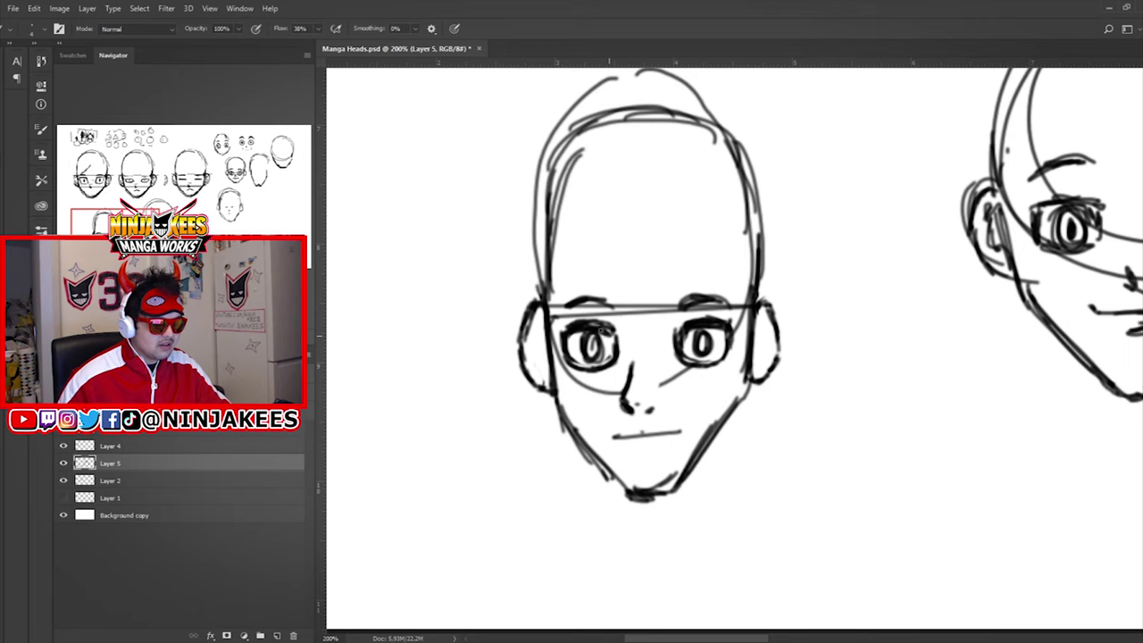
# Sketch short inner-fold lines inside both ears of the tall head.
pyautogui.moveTo(624, 236); pyautogui.dragTo(600, 250)
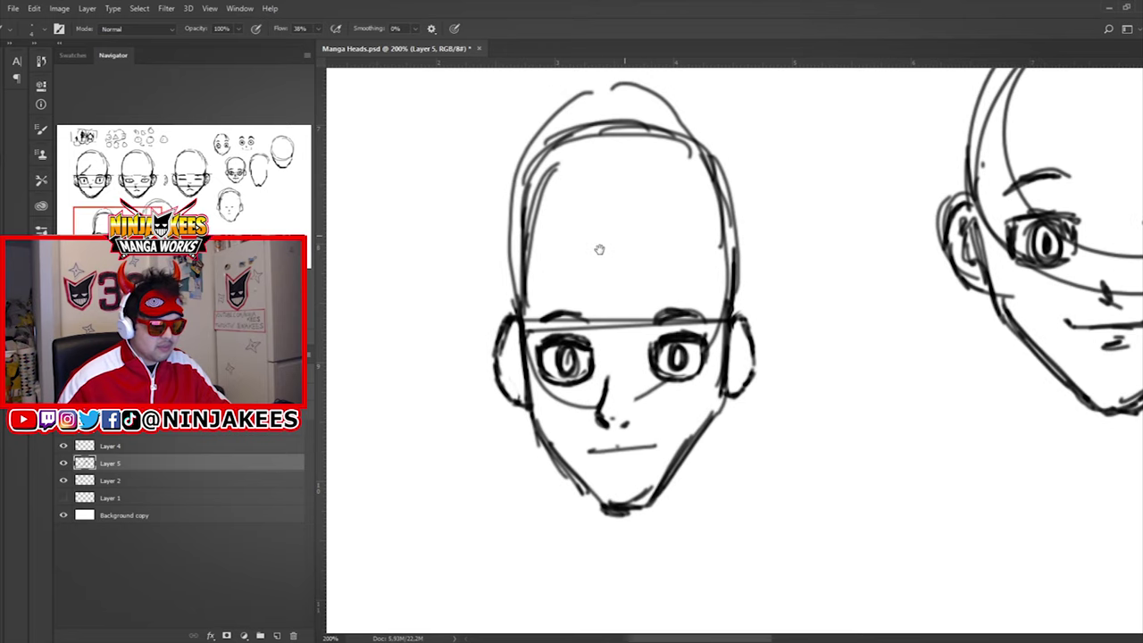
pyautogui.moveTo(607, 359); pyautogui.dragTo(607, 294)
pyautogui.hotkey('ctrl', 'r')
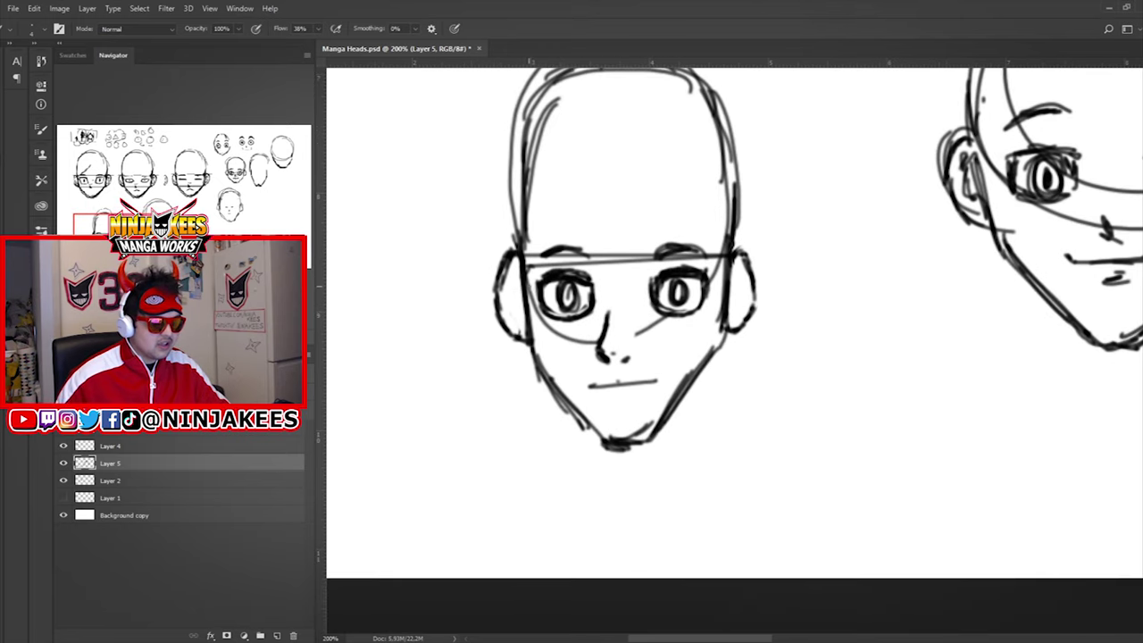
pyautogui.moveTo(519, 268); pyautogui.dragTo(511, 286)
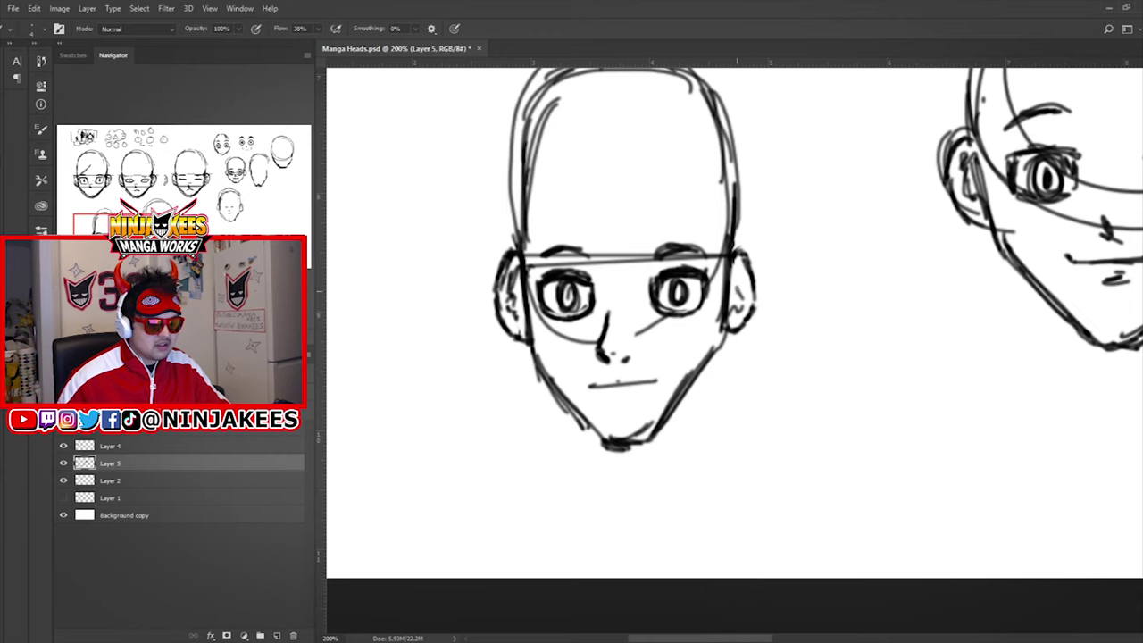
pyautogui.moveTo(732, 272); pyautogui.dragTo(737, 300)
# Draw a jagged, spiky hairline across the tall head's upper forehead and darken the hair edges down to the ears.
pyautogui.moveTo(707, 249); pyautogui.dragTo(690, 281)
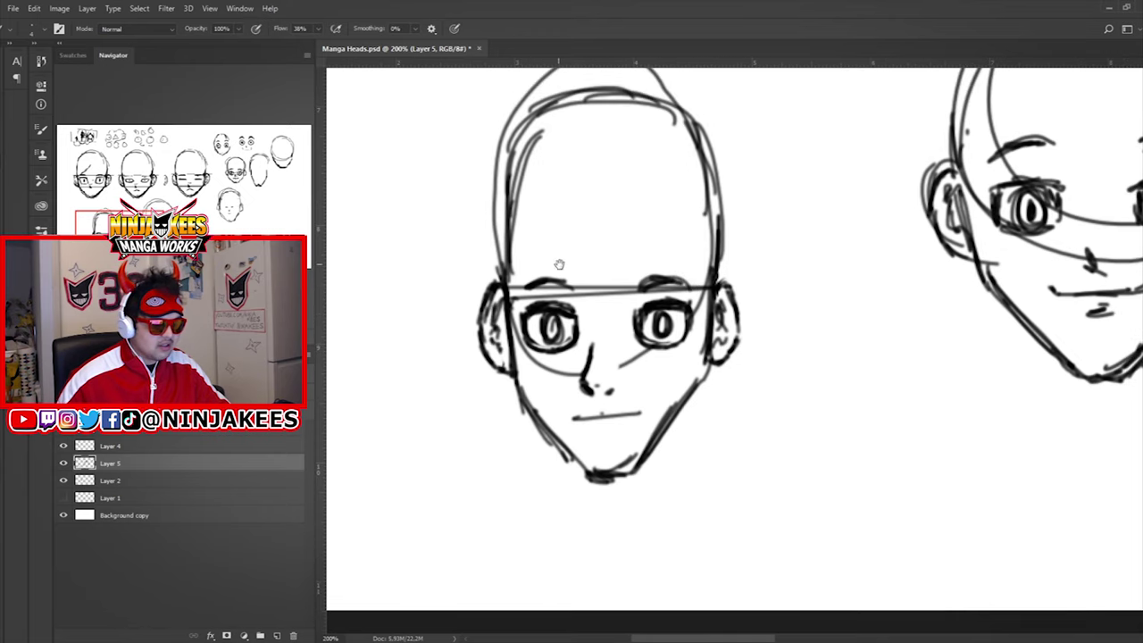
pyautogui.moveTo(559, 265); pyautogui.dragTo(573, 300)
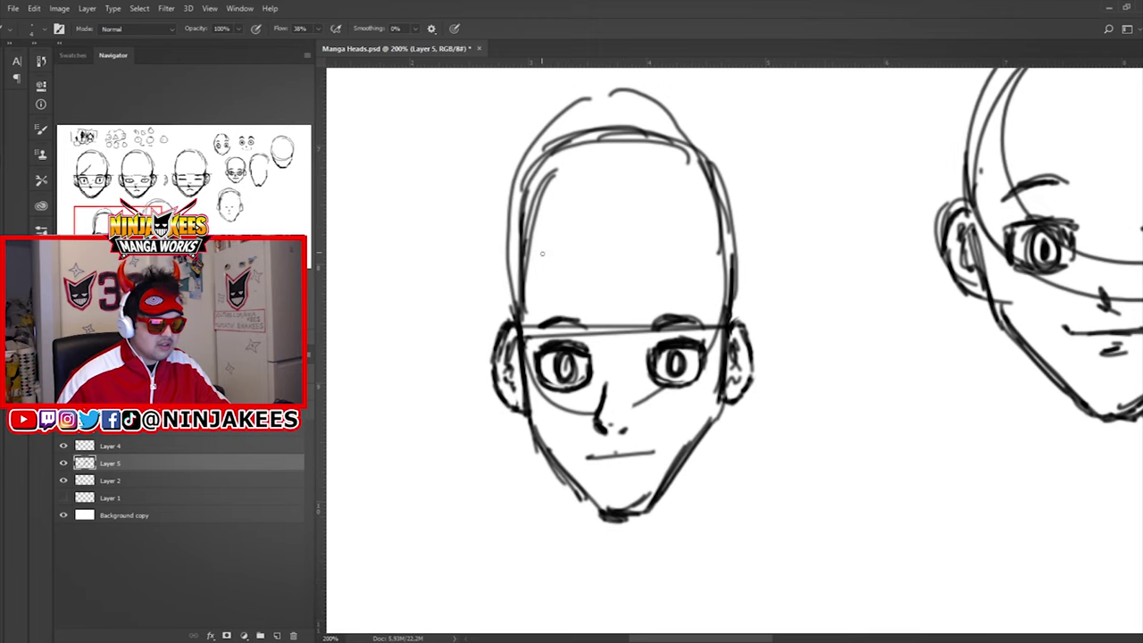
pyautogui.moveTo(528, 237)
pyautogui.mouseDown()
pyautogui.moveTo(548, 204)
pyautogui.moveTo(529, 237)
pyautogui.mouseUp()
pyautogui.moveTo(546, 190)
pyautogui.mouseDown()
pyautogui.moveTo(527, 239)
pyautogui.moveTo(589, 182)
pyautogui.moveTo(588, 169)
pyautogui.mouseUp()
pyautogui.moveTo(582, 213); pyautogui.dragTo(608, 178)
pyautogui.moveTo(602, 198); pyautogui.dragTo(622, 175)
pyautogui.moveTo(531, 229); pyautogui.dragTo(513, 316)
pyautogui.moveTo(719, 191); pyautogui.dragTo(733, 319)
pyautogui.moveTo(639, 191)
pyautogui.mouseDown()
pyautogui.moveTo(686, 202)
pyautogui.moveTo(702, 189)
pyautogui.moveTo(712, 216)
pyautogui.moveTo(662, 247)
pyautogui.mouseUp()
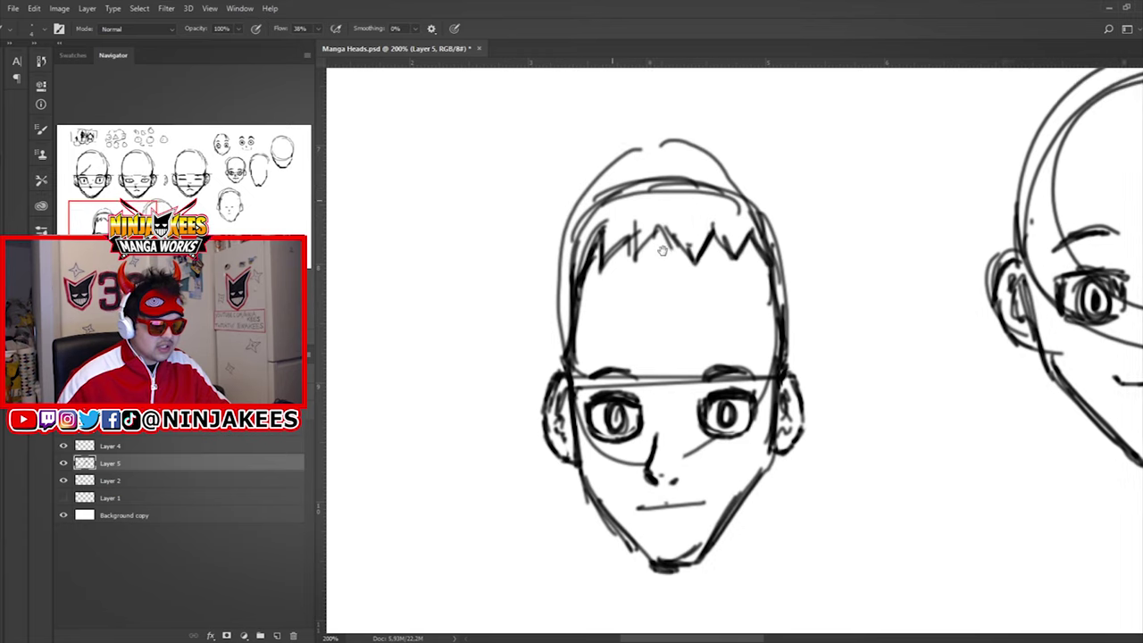
# Outline the hair mass over the crown with pointed tufts and bring its outer edges down both sides of the head.
pyautogui.moveTo(598, 223); pyautogui.dragTo(559, 235)
pyautogui.moveTo(582, 308); pyautogui.dragTo(591, 241)
pyautogui.moveTo(543, 153); pyautogui.dragTo(523, 306)
pyautogui.moveTo(576, 196); pyautogui.dragTo(551, 283)
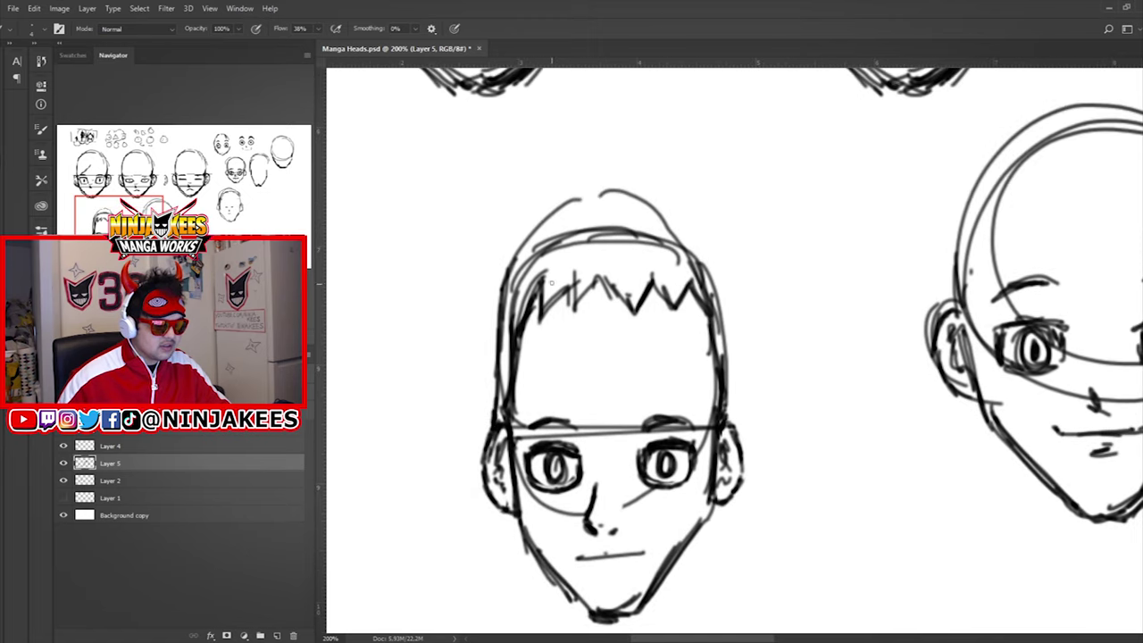
pyautogui.moveTo(537, 240)
pyautogui.mouseDown()
pyautogui.moveTo(532, 259)
pyautogui.moveTo(578, 212)
pyautogui.mouseUp()
pyautogui.moveTo(579, 209)
pyautogui.mouseDown()
pyautogui.moveTo(571, 236)
pyautogui.moveTo(648, 216)
pyautogui.moveTo(628, 219)
pyautogui.moveTo(655, 227)
pyautogui.moveTo(674, 254)
pyautogui.moveTo(673, 234)
pyautogui.moveTo(687, 233)
pyautogui.moveTo(684, 288)
pyautogui.mouseUp()
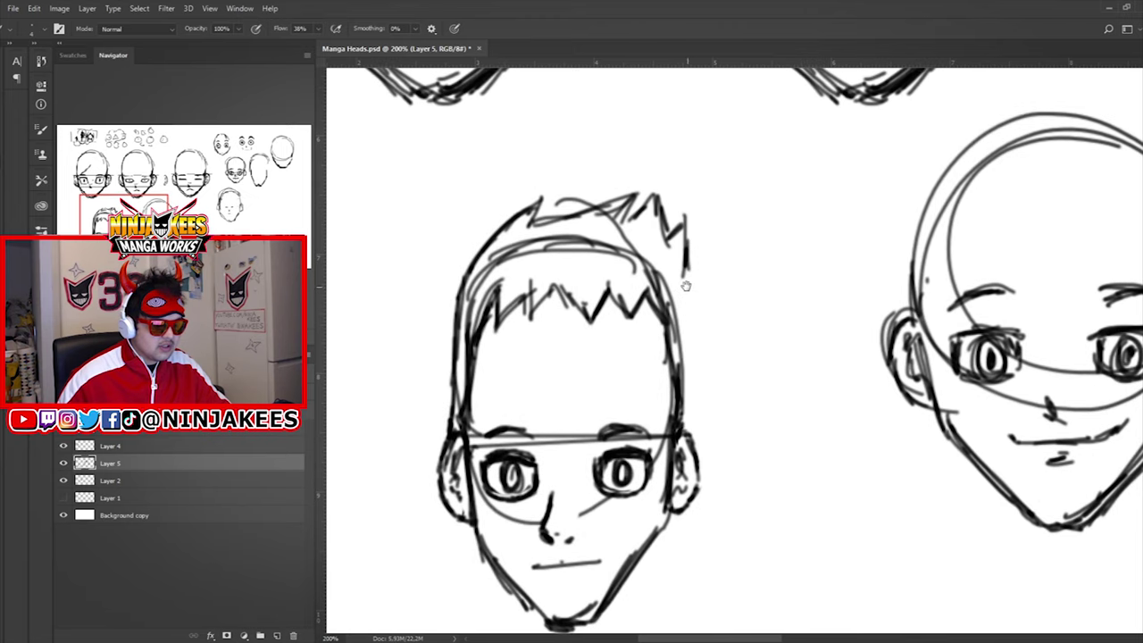
pyautogui.moveTo(662, 230)
pyautogui.mouseDown()
pyautogui.moveTo(679, 234)
pyautogui.moveTo(662, 329)
pyautogui.moveTo(669, 397)
pyautogui.mouseUp()
pyautogui.moveTo(573, 330); pyautogui.dragTo(649, 281)
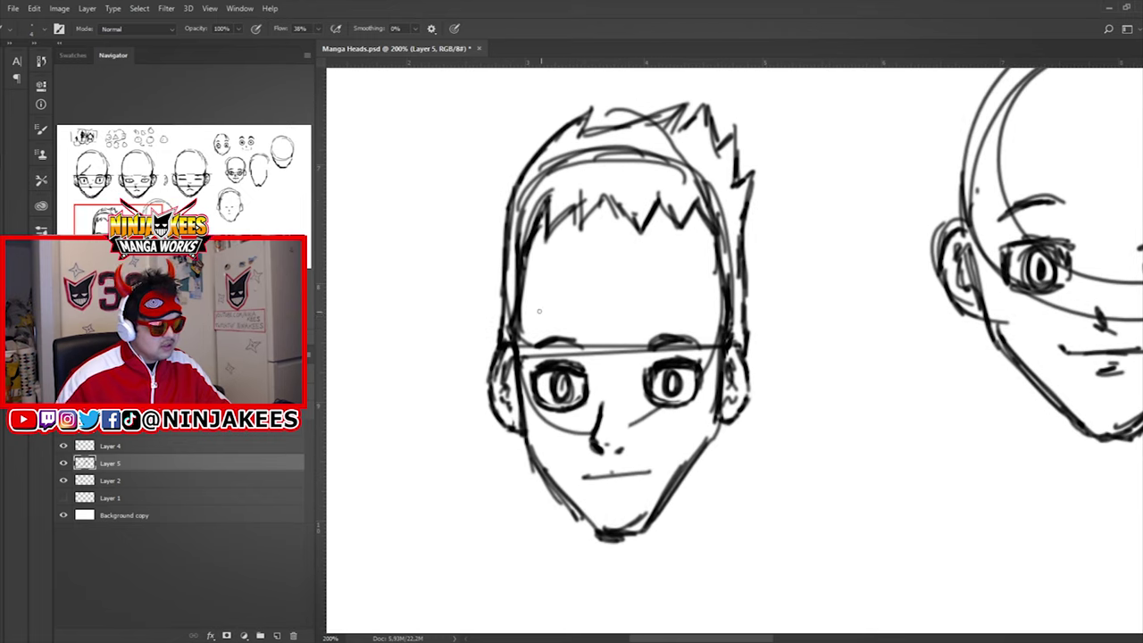
# Add a contour line at each temple of the tall head, above the eyebrows.
pyautogui.moveTo(542, 269); pyautogui.dragTo(537, 326)
pyautogui.moveTo(679, 264); pyautogui.dragTo(698, 336)
# Redraw the tall head's jaw with smoother cheeks and a rounder chin, and add a short lower-lip mark under the mouth.
pyautogui.moveTo(655, 297)
pyautogui.mouseDown()
pyautogui.moveTo(574, 279)
pyautogui.moveTo(625, 171)
pyautogui.mouseUp()
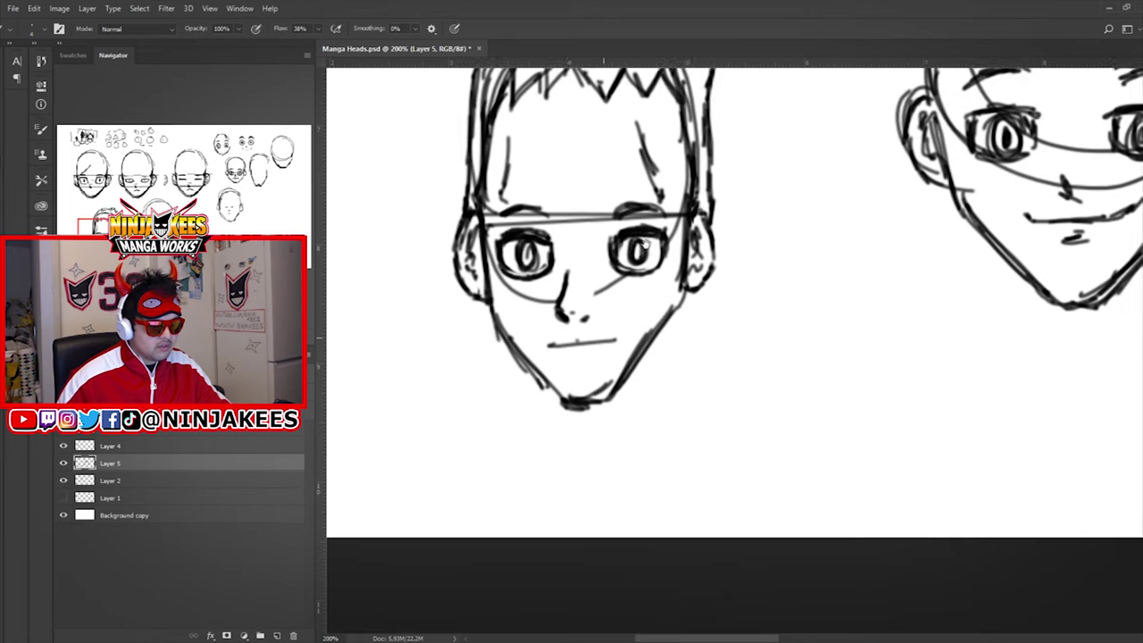
pyautogui.moveTo(571, 400)
pyautogui.mouseDown()
pyautogui.moveTo(604, 406)
pyautogui.moveTo(663, 346)
pyautogui.mouseUp()
pyautogui.moveTo(619, 396); pyautogui.dragTo(671, 329)
pyautogui.press('e')
pyautogui.moveTo(642, 367)
pyautogui.mouseDown()
pyautogui.moveTo(673, 326)
pyautogui.moveTo(604, 404)
pyautogui.moveTo(652, 363)
pyautogui.mouseUp()
pyautogui.press('b')
pyautogui.moveTo(615, 405); pyautogui.dragTo(671, 332)
pyautogui.moveTo(631, 378); pyautogui.dragTo(688, 293)
pyautogui.moveTo(489, 278)
pyautogui.mouseDown()
pyautogui.moveTo(491, 325)
pyautogui.moveTo(558, 408)
pyautogui.mouseUp()
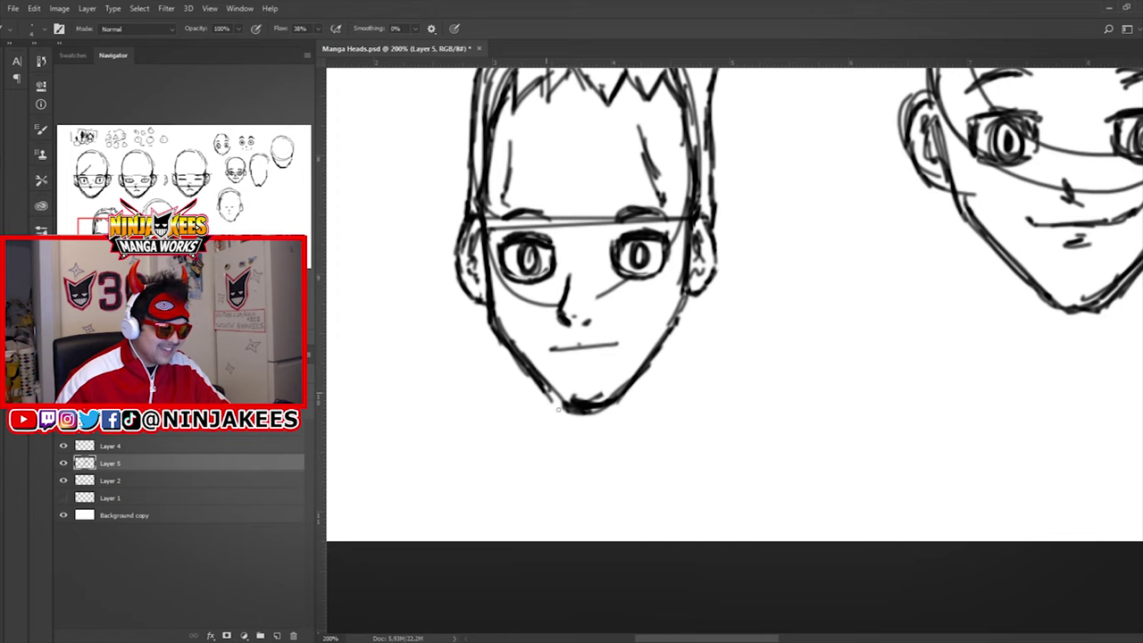
pyautogui.moveTo(638, 334); pyautogui.dragTo(681, 444)
pyautogui.moveTo(752, 306); pyautogui.dragTo(685, 314)
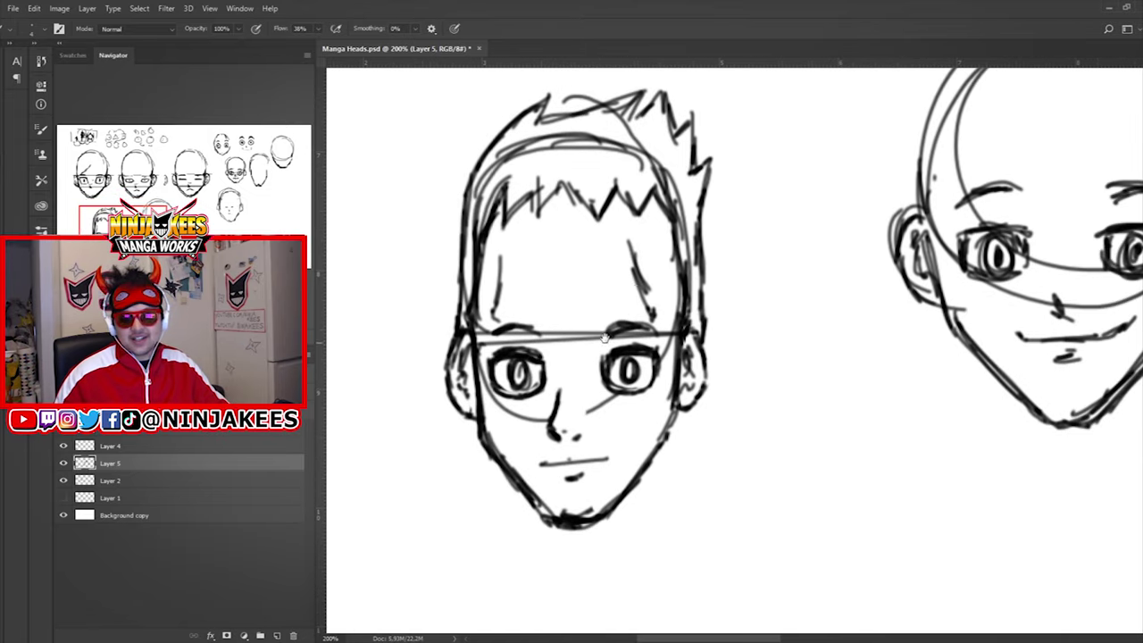
# Draw two neck lines down from the jaw and sloping shoulder lines outward from the base of the neck.
pyautogui.moveTo(605, 338); pyautogui.dragTo(618, 237)
pyautogui.moveTo(528, 384); pyautogui.dragTo(531, 439)
pyautogui.moveTo(642, 382); pyautogui.dragTo(640, 441)
pyautogui.moveTo(534, 368)
pyautogui.mouseDown()
pyautogui.moveTo(533, 421)
pyautogui.moveTo(523, 366)
pyautogui.moveTo(525, 446)
pyautogui.mouseUp()
pyautogui.moveTo(656, 362); pyautogui.dragTo(659, 454)
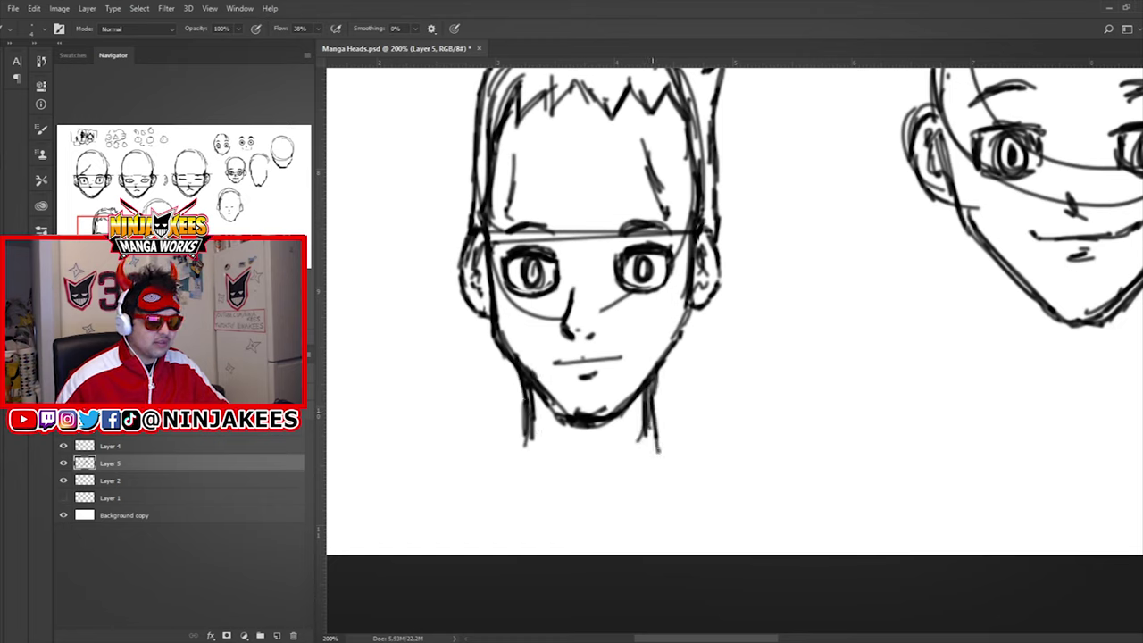
pyautogui.moveTo(530, 413)
pyautogui.mouseDown()
pyautogui.moveTo(527, 451)
pyautogui.moveTo(418, 500)
pyautogui.mouseUp()
pyautogui.moveTo(657, 437); pyautogui.dragTo(750, 481)
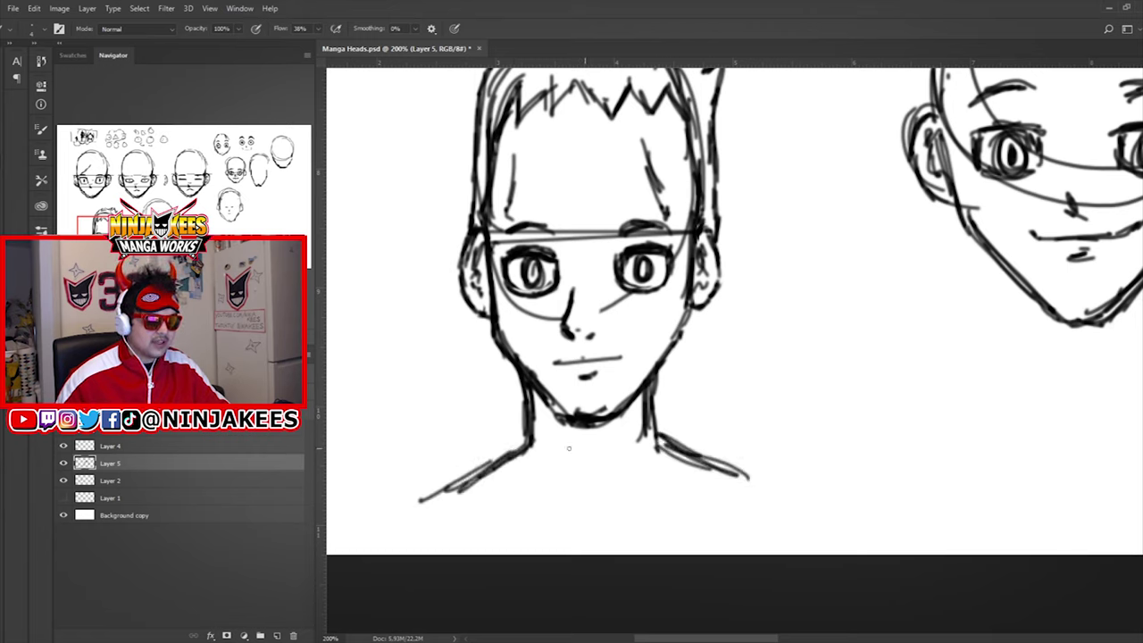
# Sketch the collarbones and the slanted neck muscles between the shoulders.
pyautogui.moveTo(525, 439)
pyautogui.mouseDown()
pyautogui.moveTo(458, 475)
pyautogui.moveTo(546, 532)
pyautogui.mouseUp()
pyautogui.moveTo(654, 510); pyautogui.dragTo(723, 484)
pyautogui.moveTo(647, 451); pyautogui.dragTo(630, 507)
pyautogui.moveTo(533, 471); pyautogui.dragTo(561, 517)
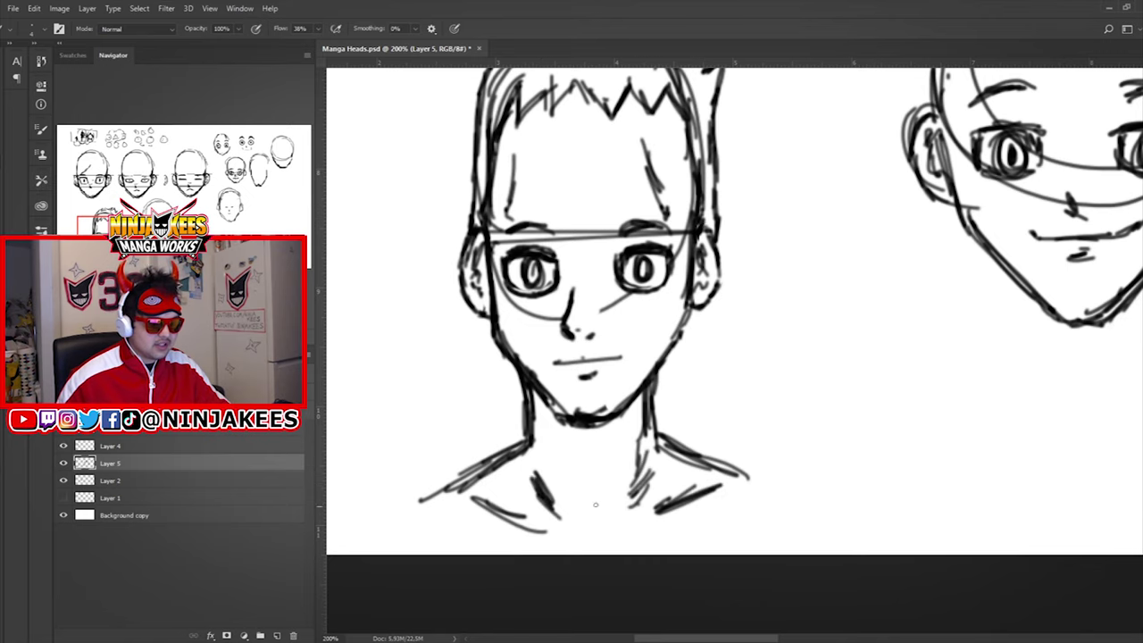
# Extend both shoulders outward with curved arm lines and reinforce the strokes along the neck.
pyautogui.moveTo(590, 461); pyautogui.dragTo(633, 452)
pyautogui.moveTo(528, 459); pyautogui.dragTo(473, 500)
pyautogui.moveTo(468, 486)
pyautogui.mouseDown()
pyautogui.moveTo(486, 530)
pyautogui.moveTo(443, 498)
pyautogui.moveTo(432, 508)
pyautogui.mouseUp()
pyautogui.moveTo(784, 480)
pyautogui.mouseDown()
pyautogui.moveTo(750, 532)
pyautogui.moveTo(820, 466)
pyautogui.moveTo(825, 487)
pyautogui.moveTo(802, 526)
pyautogui.mouseUp()
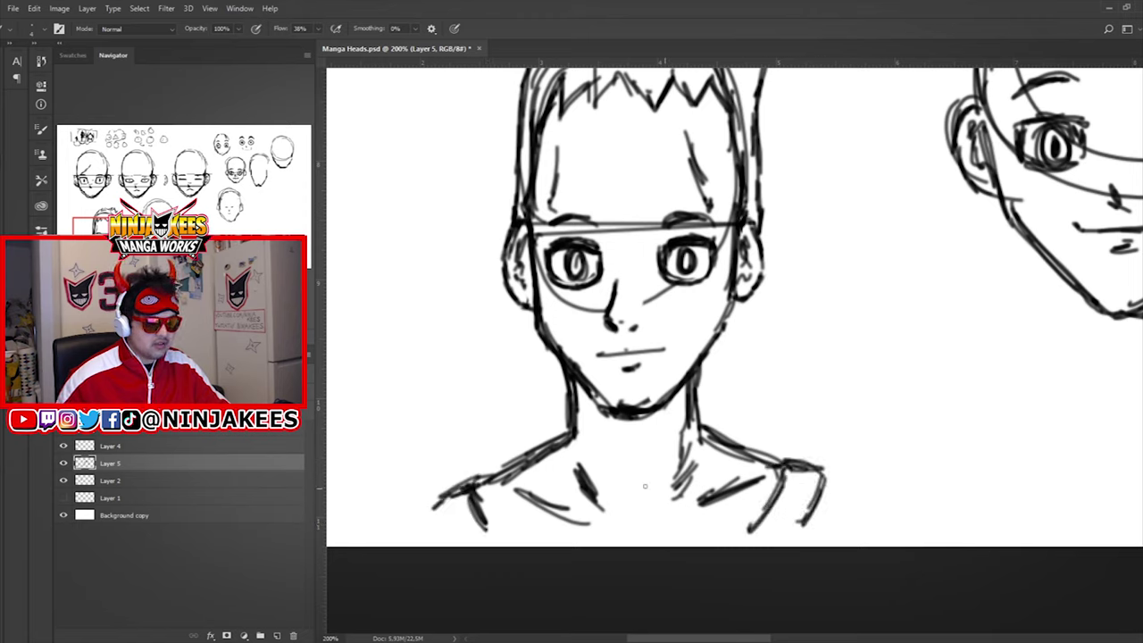
pyautogui.moveTo(468, 488)
pyautogui.mouseDown()
pyautogui.moveTo(423, 503)
pyautogui.moveTo(447, 527)
pyautogui.moveTo(407, 509)
pyautogui.mouseUp()
pyautogui.moveTo(821, 482); pyautogui.dragTo(863, 496)
pyautogui.moveTo(750, 376); pyautogui.dragTo(727, 451)
pyautogui.moveTo(555, 459); pyautogui.dragTo(603, 523)
pyautogui.moveTo(565, 474)
pyautogui.mouseDown()
pyautogui.moveTo(612, 538)
pyautogui.moveTo(623, 533)
pyautogui.mouseUp()
pyautogui.moveTo(601, 500)
pyautogui.mouseDown()
pyautogui.moveTo(623, 529)
pyautogui.moveTo(634, 520)
pyautogui.mouseUp()
# Draw a large single eye with an angular outline, round iris, dark pupil and highlight in the empty area beyond the cleft-chin head outline.
pyautogui.moveTo(786, 352); pyautogui.dragTo(547, 472)
pyautogui.moveTo(717, 325); pyautogui.dragTo(500, 474)
pyautogui.moveTo(805, 270); pyautogui.dragTo(437, 497)
pyautogui.moveTo(753, 339); pyautogui.dragTo(595, 130)
pyautogui.moveTo(625, 287); pyautogui.dragTo(959, 162)
pyautogui.moveTo(571, 312); pyautogui.dragTo(832, 208)
pyautogui.moveTo(643, 268); pyautogui.dragTo(640, 225)
pyautogui.moveTo(670, 254); pyautogui.dragTo(542, 300)
pyautogui.moveTo(658, 274); pyautogui.dragTo(589, 353)
pyautogui.moveTo(686, 266); pyautogui.dragTo(530, 372)
pyautogui.moveTo(595, 293); pyautogui.dragTo(699, 220)
pyautogui.moveTo(724, 368)
pyautogui.mouseDown()
pyautogui.moveTo(688, 306)
pyautogui.moveTo(782, 291)
pyautogui.moveTo(688, 298)
pyautogui.moveTo(679, 359)
pyautogui.moveTo(757, 359)
pyautogui.moveTo(793, 339)
pyautogui.moveTo(807, 293)
pyautogui.moveTo(786, 350)
pyautogui.moveTo(744, 360)
pyautogui.mouseUp()
pyautogui.moveTo(687, 303)
pyautogui.mouseDown()
pyautogui.moveTo(753, 282)
pyautogui.moveTo(704, 333)
pyautogui.moveTo(725, 353)
pyautogui.moveTo(755, 340)
pyautogui.moveTo(764, 348)
pyautogui.moveTo(766, 302)
pyautogui.mouseUp()
pyautogui.moveTo(755, 348)
pyautogui.mouseDown()
pyautogui.moveTo(760, 293)
pyautogui.moveTo(726, 312)
pyautogui.moveTo(730, 326)
pyautogui.moveTo(740, 308)
pyautogui.moveTo(737, 322)
pyautogui.mouseUp()
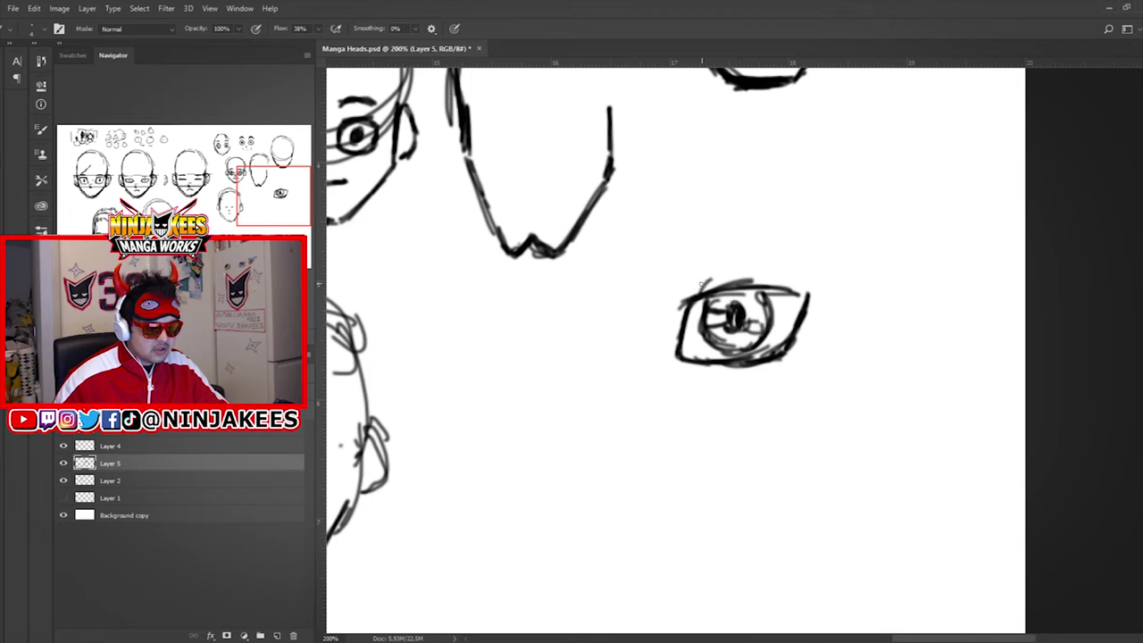
# Draw a steep angular eyebrow, a short eyelid crease and lower lash marks around the large single eye.
pyautogui.moveTo(671, 302)
pyautogui.mouseDown()
pyautogui.moveTo(770, 234)
pyautogui.moveTo(795, 225)
pyautogui.moveTo(829, 241)
pyautogui.moveTo(759, 239)
pyautogui.moveTo(701, 284)
pyautogui.moveTo(795, 220)
pyautogui.mouseUp()
pyautogui.moveTo(751, 268); pyautogui.dragTo(778, 260)
pyautogui.moveTo(749, 266)
pyautogui.mouseDown()
pyautogui.moveTo(779, 259)
pyautogui.moveTo(794, 230)
pyautogui.mouseUp()
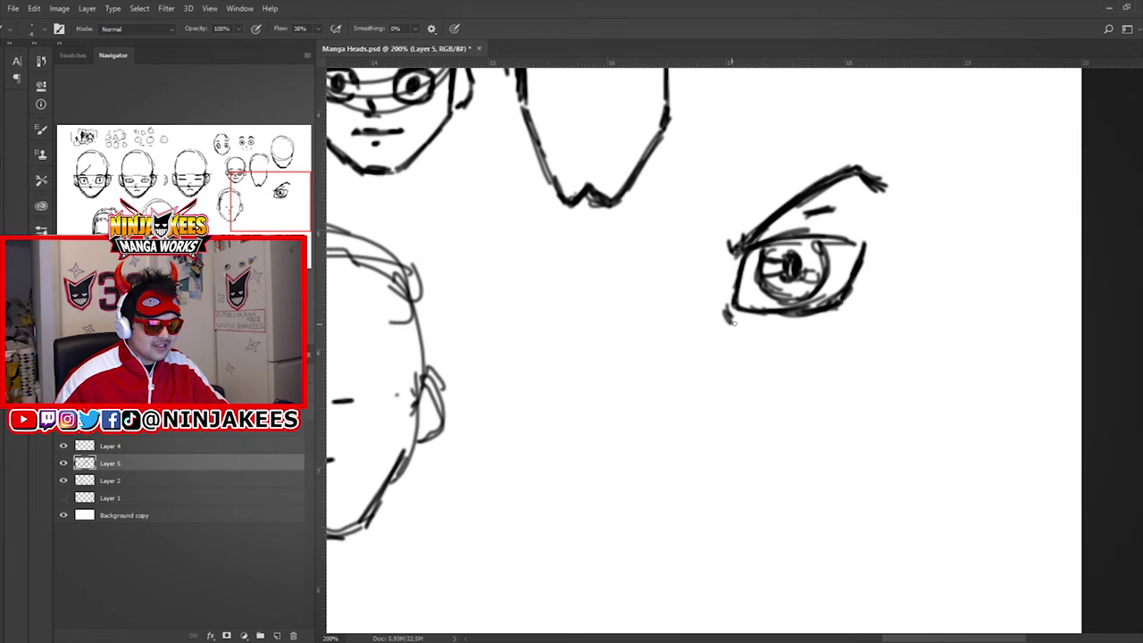
pyautogui.moveTo(820, 324)
pyautogui.mouseDown()
pyautogui.moveTo(723, 324)
pyautogui.moveTo(711, 360)
pyautogui.moveTo(775, 338)
pyautogui.moveTo(755, 327)
pyautogui.moveTo(696, 212)
pyautogui.mouseUp()
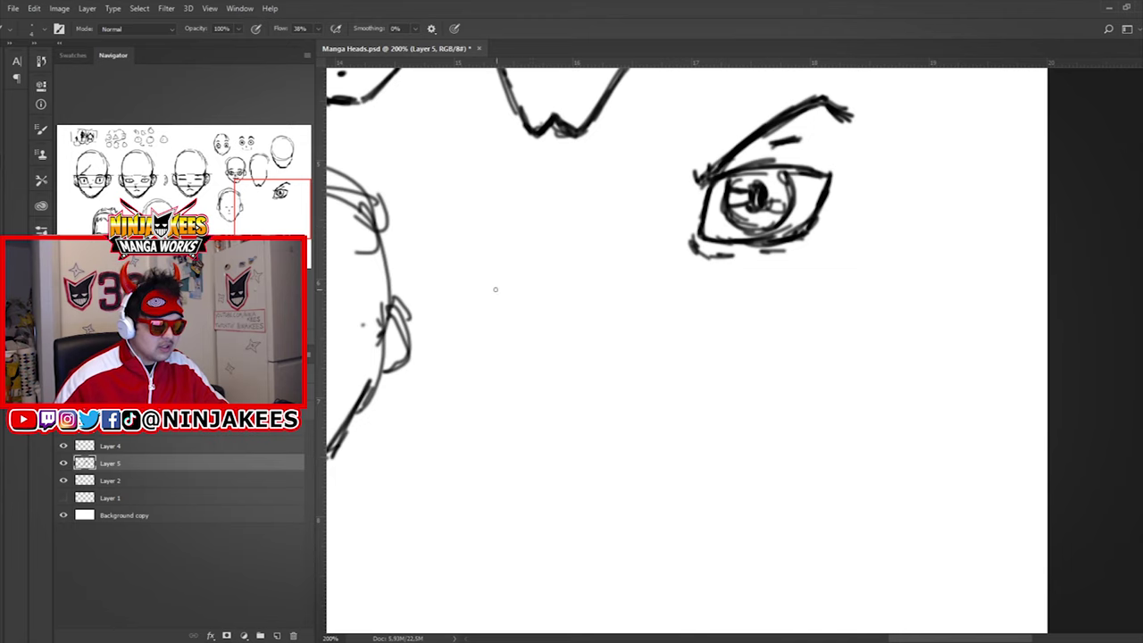
pyautogui.moveTo(492, 303)
pyautogui.mouseDown()
pyautogui.moveTo(532, 259)
pyautogui.moveTo(591, 286)
pyautogui.moveTo(599, 370)
pyautogui.moveTo(585, 415)
pyautogui.moveTo(520, 427)
pyautogui.mouseUp()
pyautogui.moveTo(503, 388)
pyautogui.mouseDown()
pyautogui.moveTo(541, 437)
pyautogui.moveTo(597, 409)
pyautogui.moveTo(602, 390)
pyautogui.mouseUp()
pyautogui.moveTo(506, 332)
pyautogui.mouseDown()
pyautogui.moveTo(500, 357)
pyautogui.moveTo(523, 344)
pyautogui.moveTo(511, 367)
pyautogui.moveTo(510, 343)
pyautogui.mouseUp()
pyautogui.moveTo(561, 276)
pyautogui.mouseDown()
pyautogui.moveTo(615, 346)
pyautogui.moveTo(615, 330)
pyautogui.mouseUp()
pyautogui.moveTo(512, 365); pyautogui.dragTo(584, 298)
pyautogui.moveTo(734, 323); pyautogui.dragTo(589, 343)
pyautogui.moveTo(663, 303); pyautogui.dragTo(751, 273)
pyautogui.moveTo(555, 193)
pyautogui.mouseDown()
pyautogui.moveTo(613, 157)
pyautogui.moveTo(676, 202)
pyautogui.moveTo(615, 232)
pyautogui.moveTo(625, 398)
pyautogui.mouseUp()
pyautogui.moveTo(691, 153); pyautogui.dragTo(822, 279)
pyautogui.moveTo(571, 622); pyautogui.dragTo(824, 333)
pyautogui.moveTo(624, 254); pyautogui.dragTo(962, 338)
pyautogui.moveTo(618, 288); pyautogui.dragTo(811, 356)
# Sketch a wide rounded cranium around the loose stroke in the empty area between the smiling bald head and the short-haired head outline.
pyautogui.hotkey('ctrl', '-')
pyautogui.hotkey('ctrl', '-')
pyautogui.hotkey('ctrl', '-')
pyautogui.hotkey('ctrl', '-')
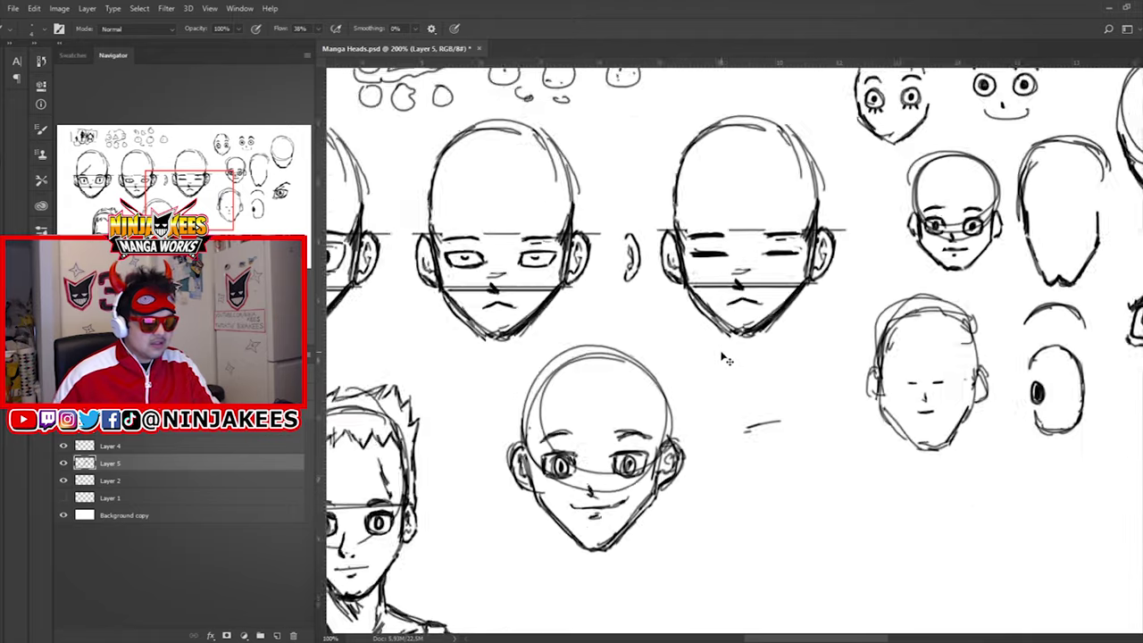
pyautogui.hotkey('ctrl', '+')
pyautogui.hotkey('ctrl', '+')
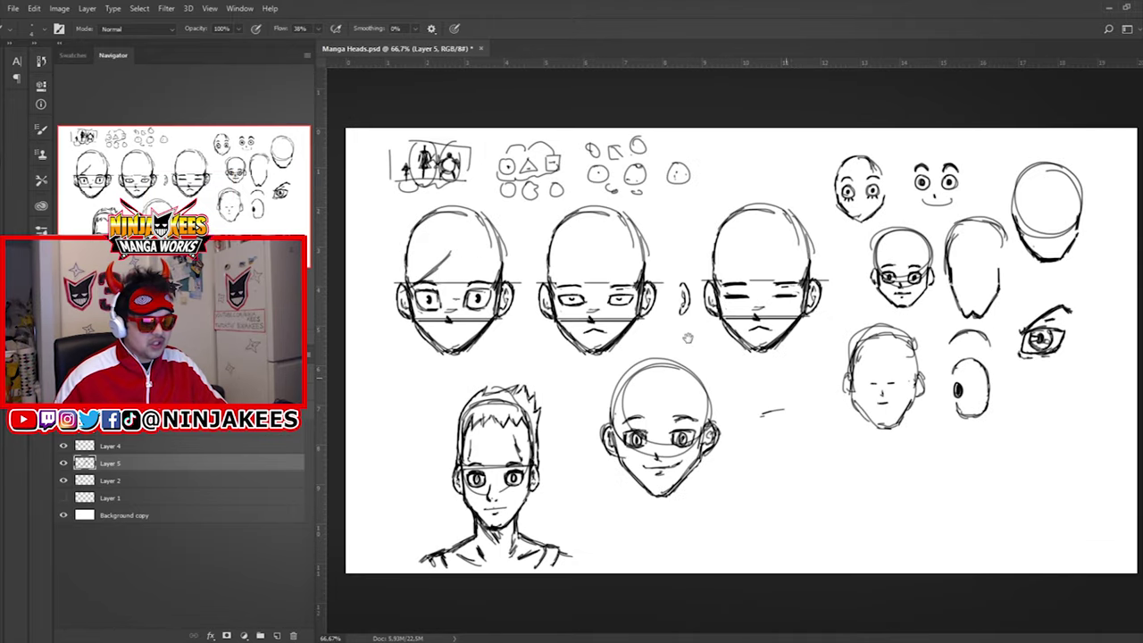
pyautogui.hotkey('ctrl', '+')
pyautogui.moveTo(787, 365); pyautogui.dragTo(622, 296)
pyautogui.hotkey('ctrl', '+')
pyautogui.moveTo(540, 416); pyautogui.dragTo(685, 293)
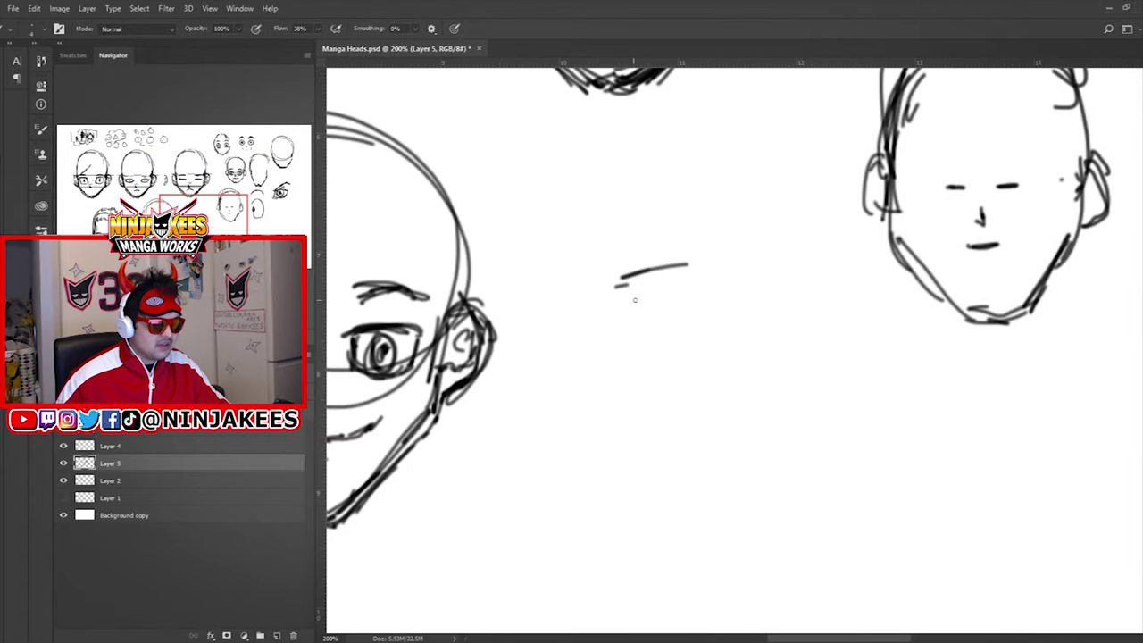
pyautogui.moveTo(602, 273)
pyautogui.mouseDown()
pyautogui.moveTo(627, 244)
pyautogui.moveTo(732, 235)
pyautogui.mouseUp()
pyautogui.moveTo(733, 234); pyautogui.dragTo(570, 300)
pyautogui.moveTo(588, 245)
pyautogui.mouseDown()
pyautogui.moveTo(750, 264)
pyautogui.moveTo(772, 299)
pyautogui.moveTo(554, 332)
pyautogui.mouseUp()
pyautogui.moveTo(584, 264); pyautogui.dragTo(553, 357)
pyautogui.moveTo(572, 295); pyautogui.dragTo(589, 412)
pyautogui.moveTo(556, 366); pyautogui.dragTo(638, 448)
pyautogui.moveTo(578, 419); pyautogui.dragTo(697, 451)
pyautogui.moveTo(624, 454); pyautogui.dragTo(768, 416)
pyautogui.moveTo(717, 449); pyautogui.dragTo(786, 357)
pyautogui.moveTo(777, 272); pyautogui.dragTo(782, 378)
pyautogui.moveTo(795, 303); pyautogui.dragTo(737, 442)
pyautogui.moveTo(732, 211); pyautogui.dragTo(800, 384)
pyautogui.moveTo(704, 229)
pyautogui.mouseDown()
pyautogui.moveTo(768, 216)
pyautogui.moveTo(617, 250)
pyautogui.mouseUp()
pyautogui.moveTo(698, 213); pyautogui.dragTo(534, 378)
pyautogui.moveTo(617, 389)
pyautogui.mouseDown()
pyautogui.moveTo(565, 304)
pyautogui.moveTo(517, 350)
pyautogui.mouseUp()
# Draw the first ear and bring both jaw lines down from the cranium to a pointed chin.
pyautogui.moveTo(509, 288); pyautogui.dragTo(525, 363)
pyautogui.moveTo(513, 314); pyautogui.dragTo(535, 379)
pyautogui.moveTo(516, 337); pyautogui.dragTo(571, 406)
pyautogui.moveTo(526, 357); pyautogui.dragTo(605, 438)
pyautogui.moveTo(554, 394)
pyautogui.mouseDown()
pyautogui.moveTo(608, 432)
pyautogui.moveTo(691, 383)
pyautogui.mouseUp()
pyautogui.moveTo(629, 423); pyautogui.dragTo(723, 353)
pyautogui.moveTo(680, 387)
pyautogui.mouseDown()
pyautogui.moveTo(729, 346)
pyautogui.moveTo(740, 297)
pyautogui.moveTo(727, 355)
pyautogui.mouseUp()
pyautogui.moveTo(527, 291)
pyautogui.mouseDown()
pyautogui.moveTo(518, 330)
pyautogui.moveTo(496, 295)
pyautogui.moveTo(487, 318)
pyautogui.moveTo(527, 341)
pyautogui.mouseUp()
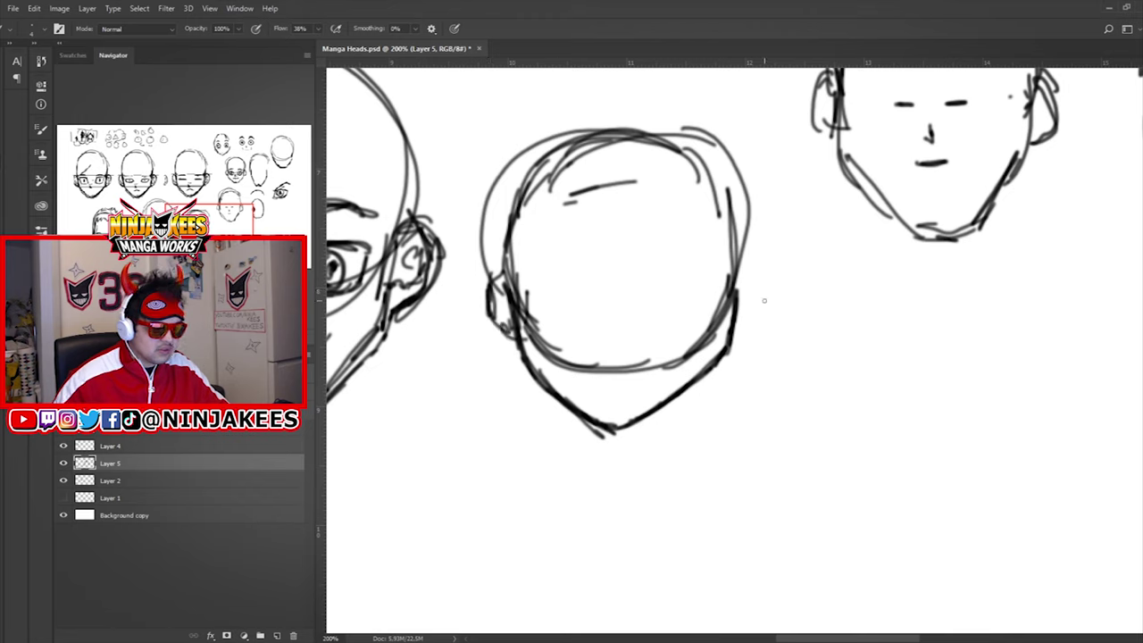
# Add the second ear, reinforce the first one, and mark a tiny nose and mouth on the new head.
pyautogui.moveTo(750, 321); pyautogui.dragTo(760, 313)
pyautogui.moveTo(743, 269); pyautogui.dragTo(746, 343)
pyautogui.moveTo(490, 282)
pyautogui.mouseDown()
pyautogui.moveTo(498, 343)
pyautogui.moveTo(532, 356)
pyautogui.mouseUp()
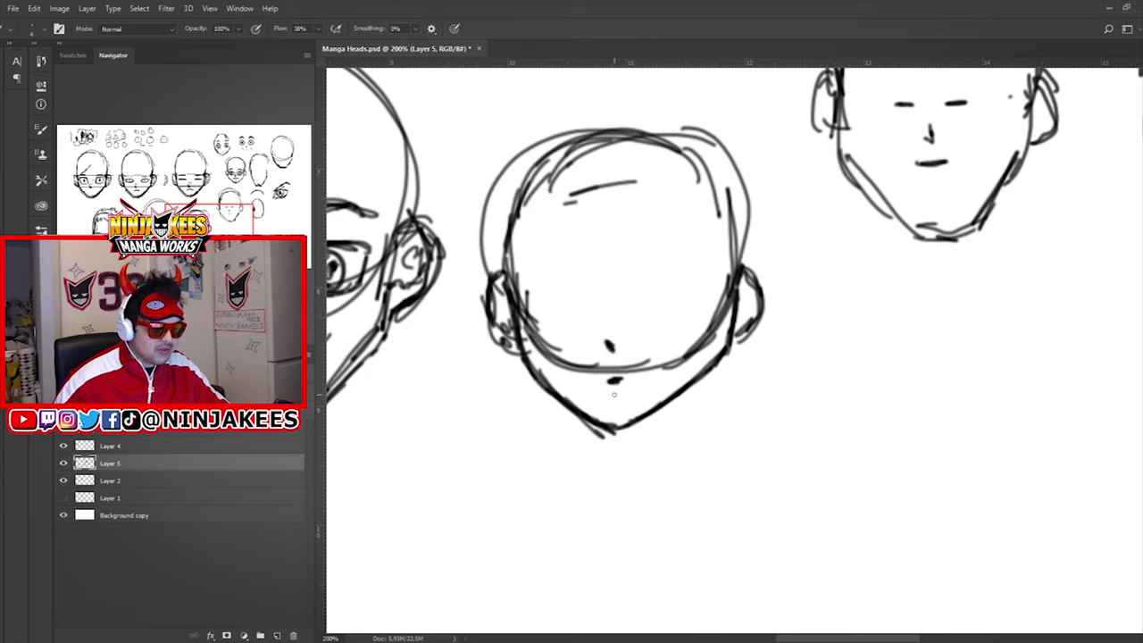
# Outline two large rounded eyes with thick upper lids on the new head and clean up their edges.
pyautogui.moveTo(538, 286)
pyautogui.mouseDown()
pyautogui.moveTo(585, 286)
pyautogui.moveTo(537, 289)
pyautogui.moveTo(590, 319)
pyautogui.mouseUp()
pyautogui.moveTo(578, 281); pyautogui.dragTo(591, 324)
pyautogui.moveTo(538, 284); pyautogui.dragTo(591, 279)
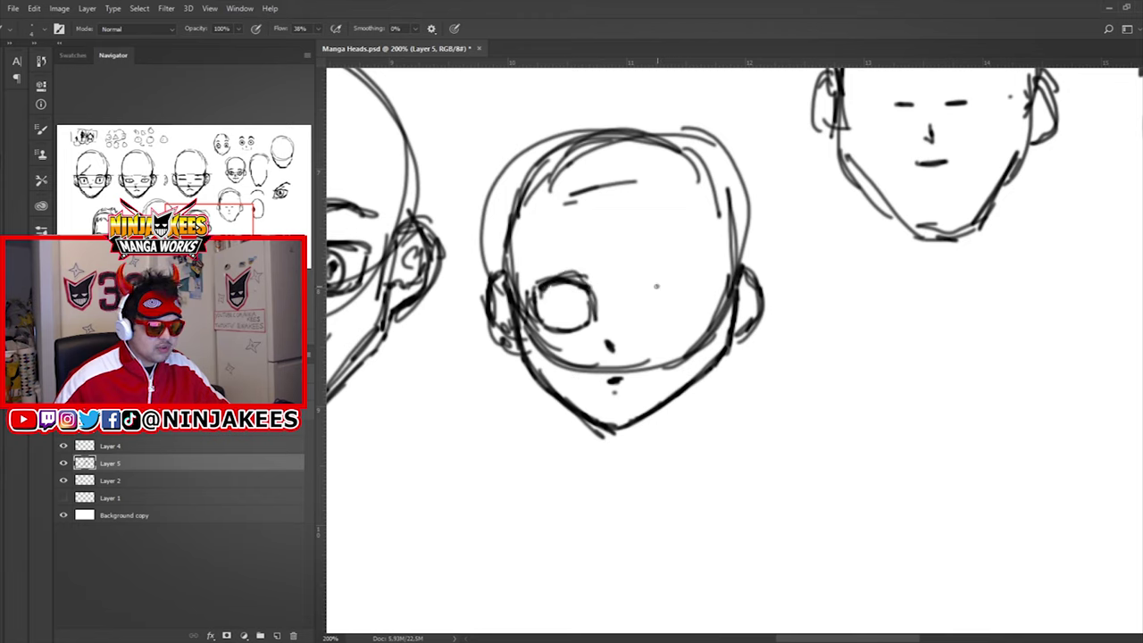
pyautogui.moveTo(661, 284)
pyautogui.mouseDown()
pyautogui.moveTo(718, 277)
pyautogui.moveTo(665, 287)
pyautogui.moveTo(648, 325)
pyautogui.moveTo(679, 326)
pyautogui.mouseUp()
pyautogui.moveTo(716, 278); pyautogui.dragTo(710, 329)
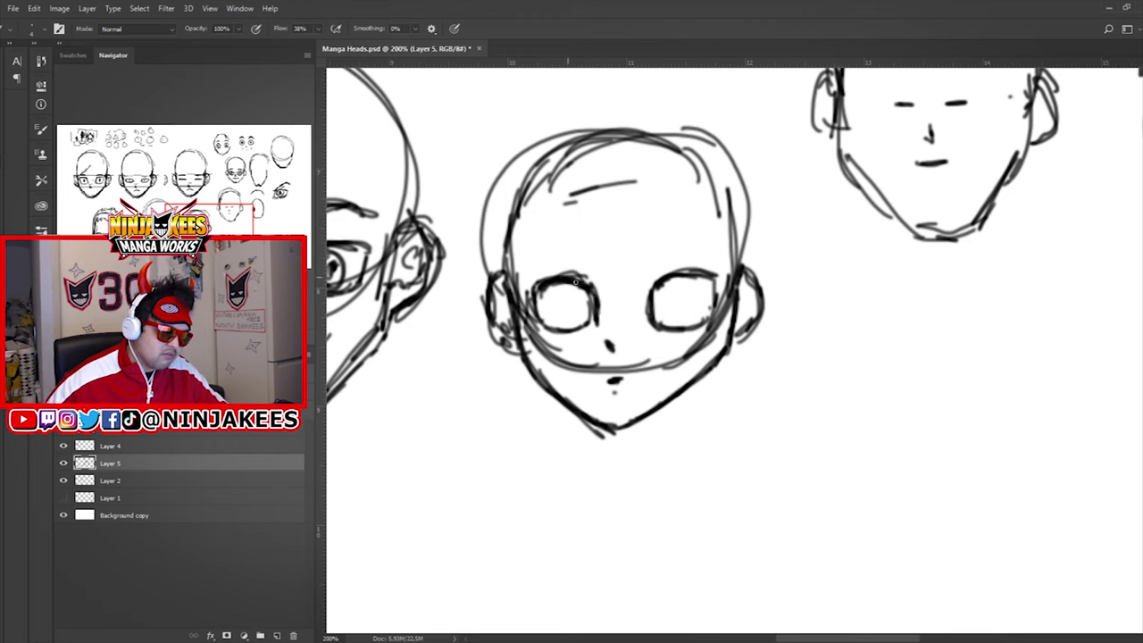
pyautogui.moveTo(534, 286); pyautogui.dragTo(563, 279)
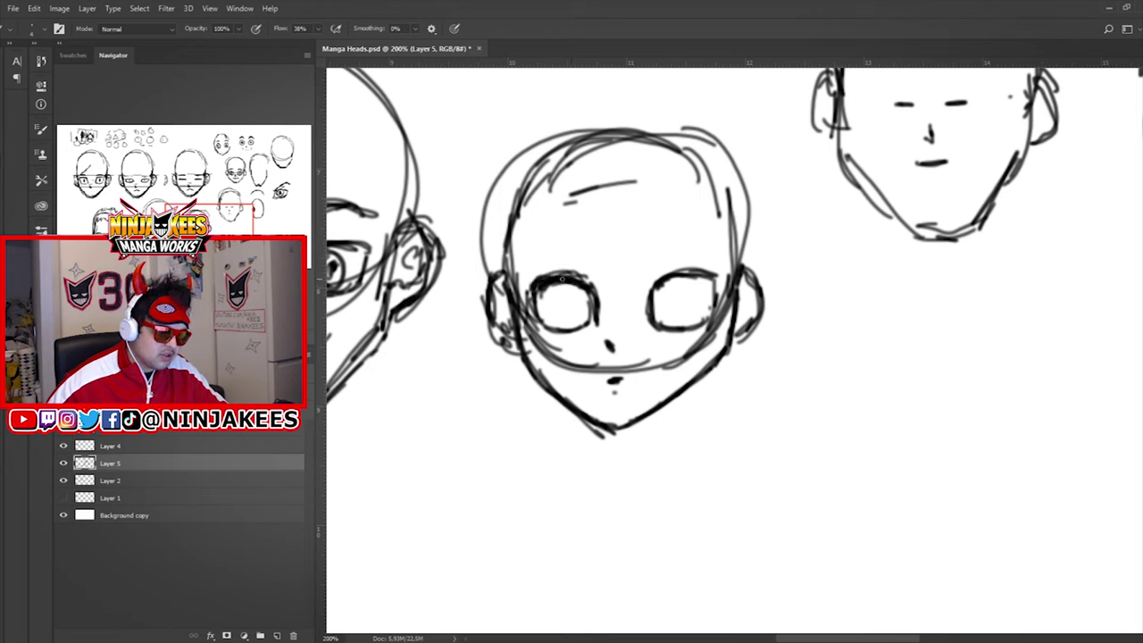
pyautogui.moveTo(534, 314)
pyautogui.mouseDown()
pyautogui.moveTo(552, 332)
pyautogui.moveTo(589, 327)
pyautogui.mouseUp()
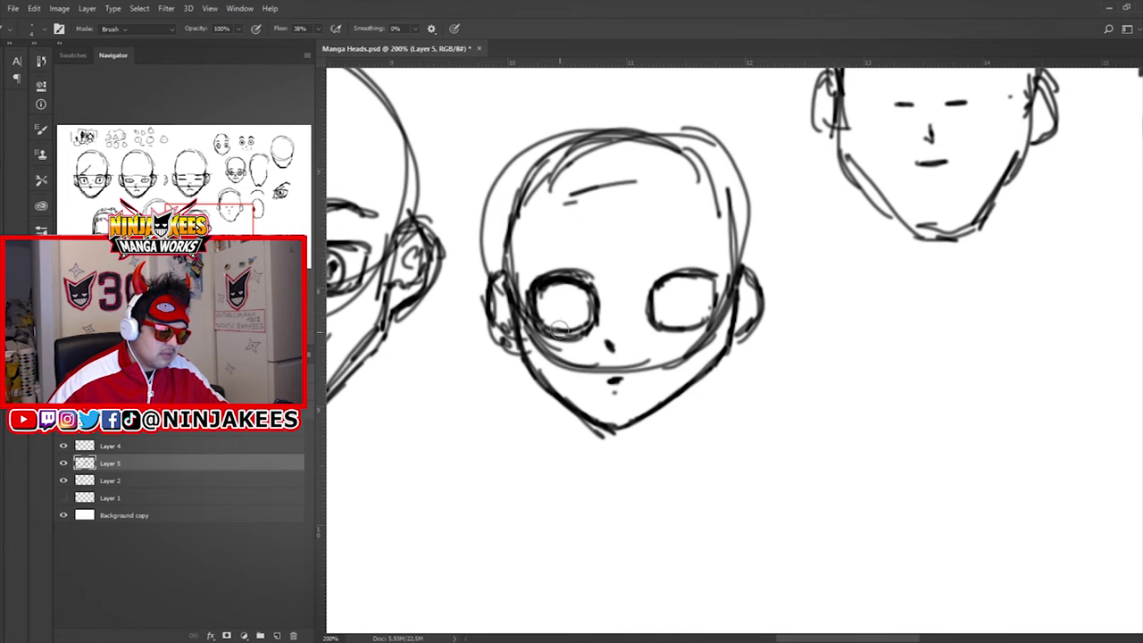
pyautogui.press('e')
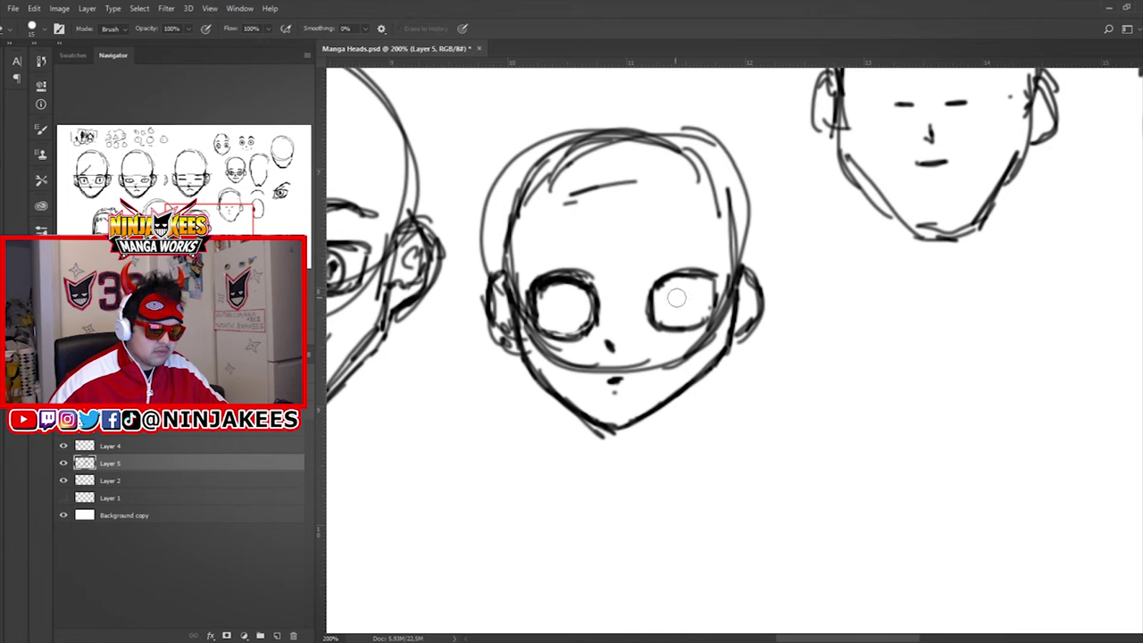
pyautogui.press('b')
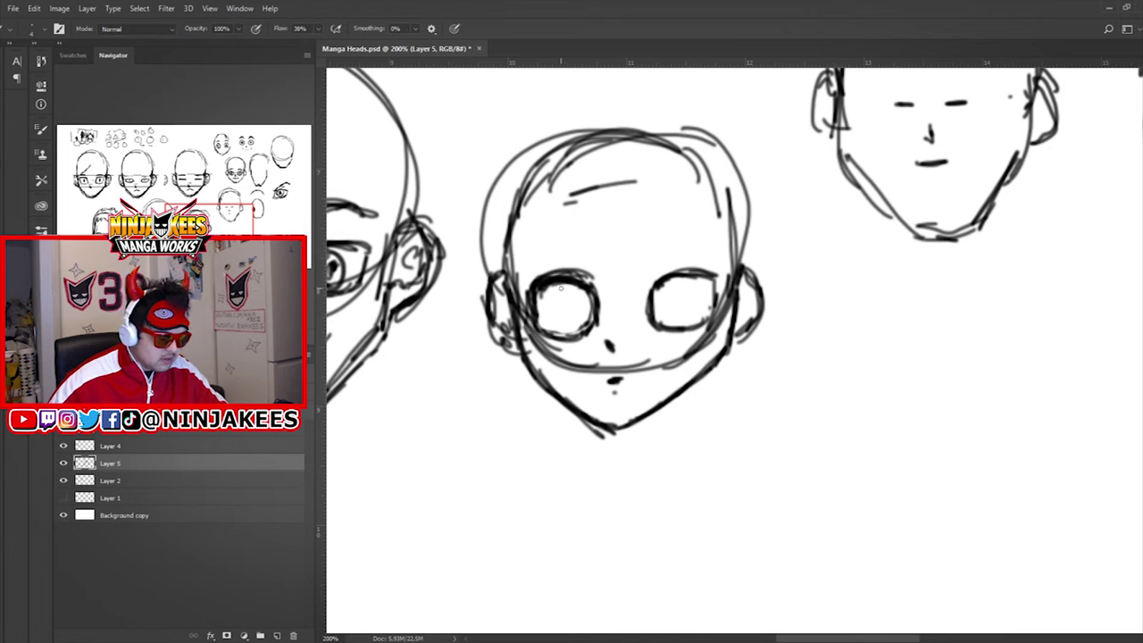
# Draw an iris, dark pupil and highlight in both rounded eyes and arched eyebrows above them.
pyautogui.moveTo(554, 289); pyautogui.dragTo(557, 321)
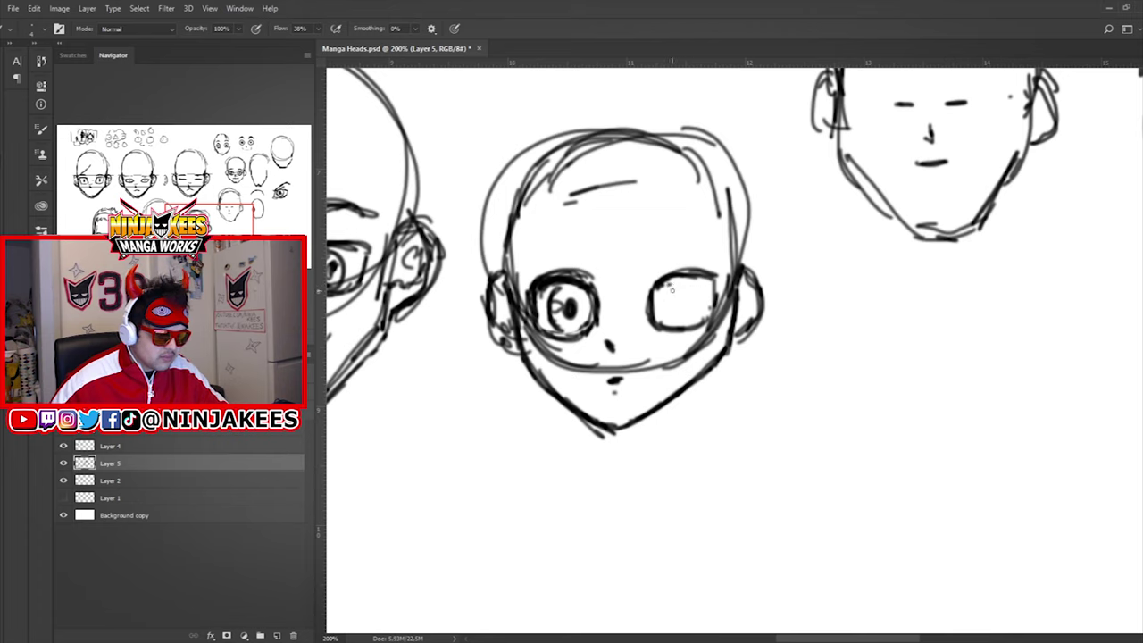
pyautogui.moveTo(664, 296); pyautogui.dragTo(670, 311)
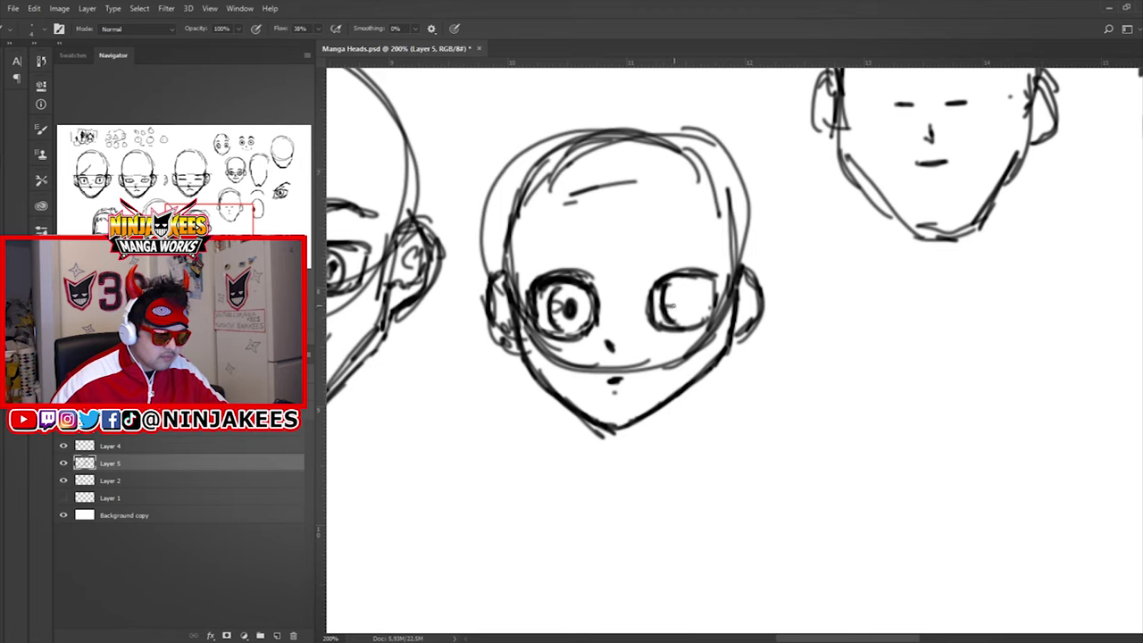
pyautogui.moveTo(683, 306); pyautogui.dragTo(686, 300)
pyautogui.moveTo(608, 260)
pyautogui.mouseDown()
pyautogui.moveTo(630, 261)
pyautogui.moveTo(605, 251)
pyautogui.mouseUp()
pyautogui.moveTo(681, 253); pyautogui.dragTo(734, 253)
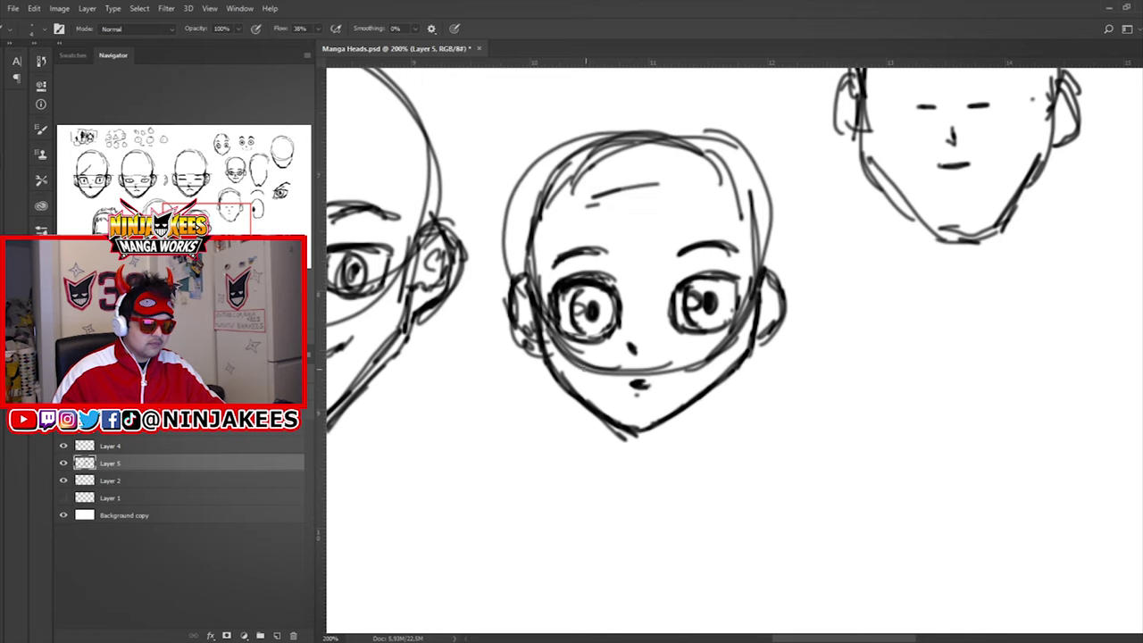
# Add short blush marks below both eyes and reinforce the chin line.
pyautogui.moveTo(644, 389); pyautogui.dragTo(651, 415)
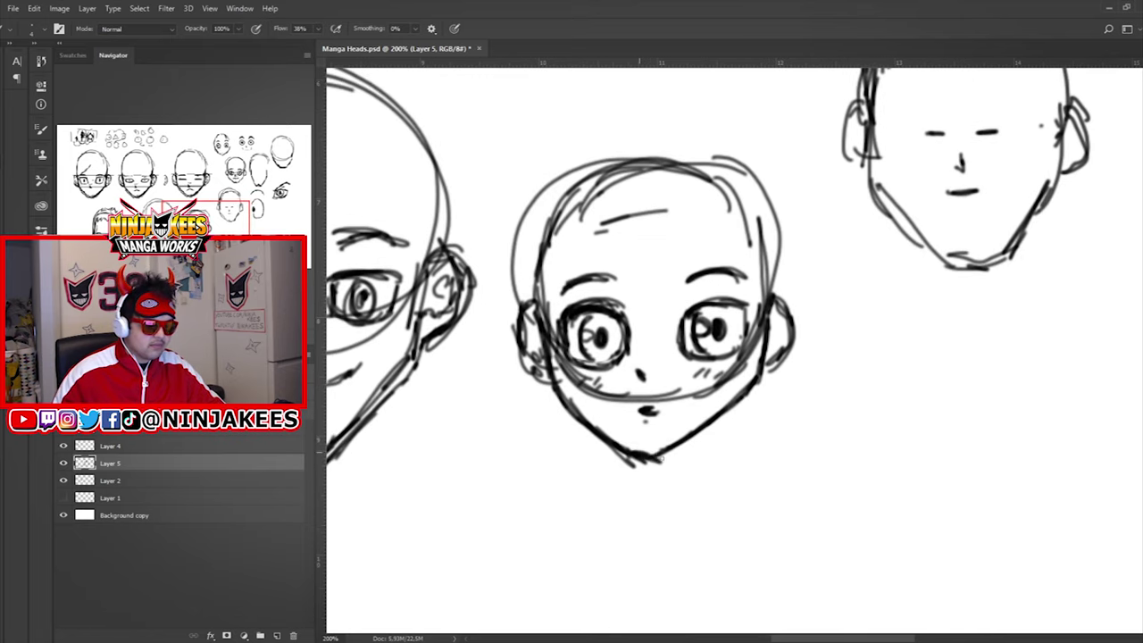
pyautogui.moveTo(677, 316)
pyautogui.mouseDown()
pyautogui.moveTo(650, 378)
pyautogui.moveTo(696, 381)
pyautogui.mouseUp()
pyautogui.moveTo(696, 285)
pyautogui.mouseDown()
pyautogui.moveTo(720, 257)
pyautogui.moveTo(728, 284)
pyautogui.mouseUp()
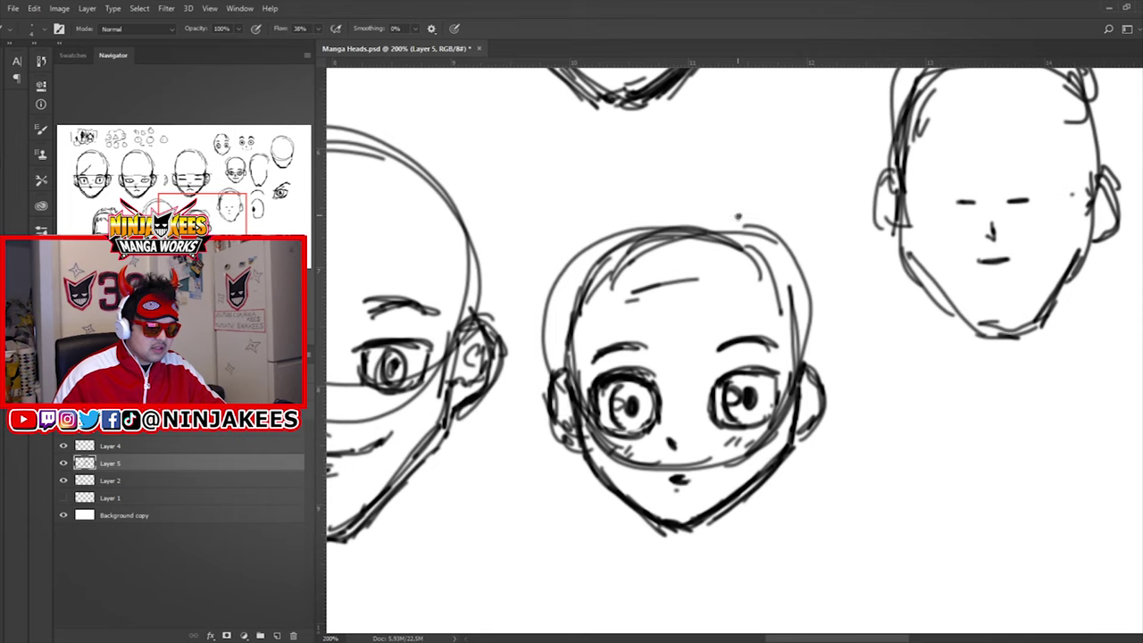
# Sketch a side-swept fringe from a parting point at the crown down across the forehead to one eye.
pyautogui.moveTo(739, 221); pyautogui.dragTo(723, 258)
pyautogui.moveTo(741, 216)
pyautogui.mouseDown()
pyautogui.moveTo(732, 234)
pyautogui.moveTo(766, 219)
pyautogui.moveTo(725, 229)
pyautogui.moveTo(719, 217)
pyautogui.moveTo(666, 306)
pyautogui.moveTo(639, 325)
pyautogui.mouseUp()
pyautogui.moveTo(702, 280); pyautogui.dragTo(605, 345)
pyautogui.moveTo(671, 261); pyautogui.dragTo(591, 349)
pyautogui.moveTo(682, 234)
pyautogui.mouseDown()
pyautogui.moveTo(625, 325)
pyautogui.moveTo(680, 247)
pyautogui.mouseUp()
pyautogui.moveTo(721, 207); pyautogui.dragTo(564, 349)
pyautogui.moveTo(618, 291); pyautogui.dragTo(559, 389)
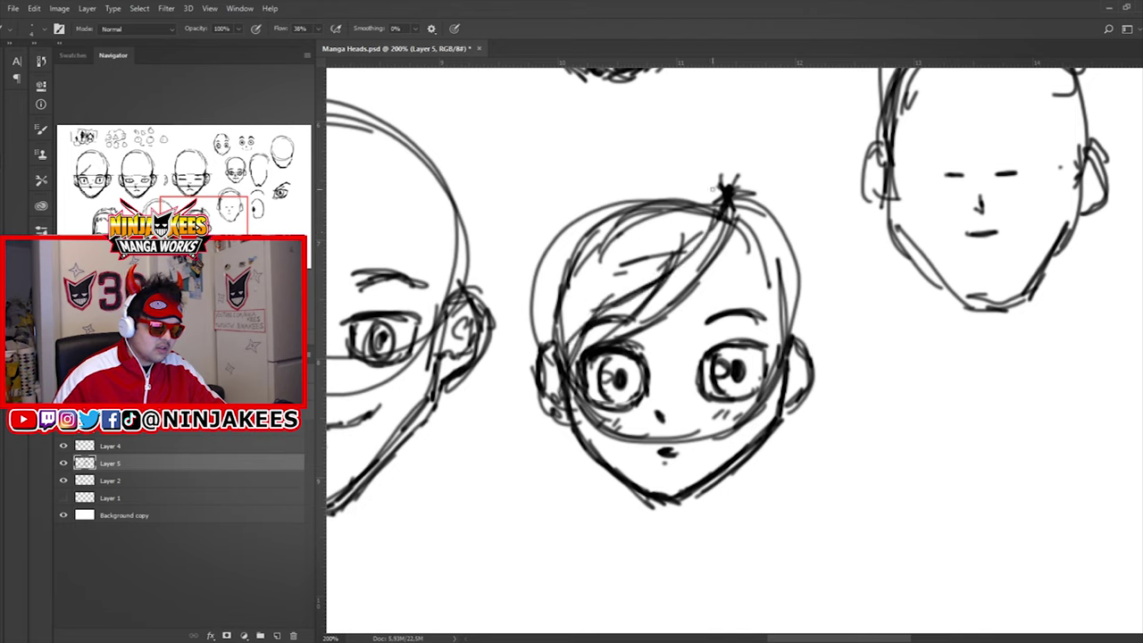
# Draw the outer hair contour curving from the parting point around the fringe side of the head down to ear level.
pyautogui.moveTo(723, 181)
pyautogui.mouseDown()
pyautogui.moveTo(664, 157)
pyautogui.moveTo(621, 170)
pyautogui.mouseUp()
pyautogui.moveTo(694, 162)
pyautogui.mouseDown()
pyautogui.moveTo(586, 176)
pyautogui.moveTo(541, 236)
pyautogui.mouseUp()
pyautogui.moveTo(616, 188)
pyautogui.mouseDown()
pyautogui.moveTo(534, 230)
pyautogui.moveTo(511, 270)
pyautogui.mouseUp()
pyautogui.moveTo(541, 215); pyautogui.dragTo(479, 320)
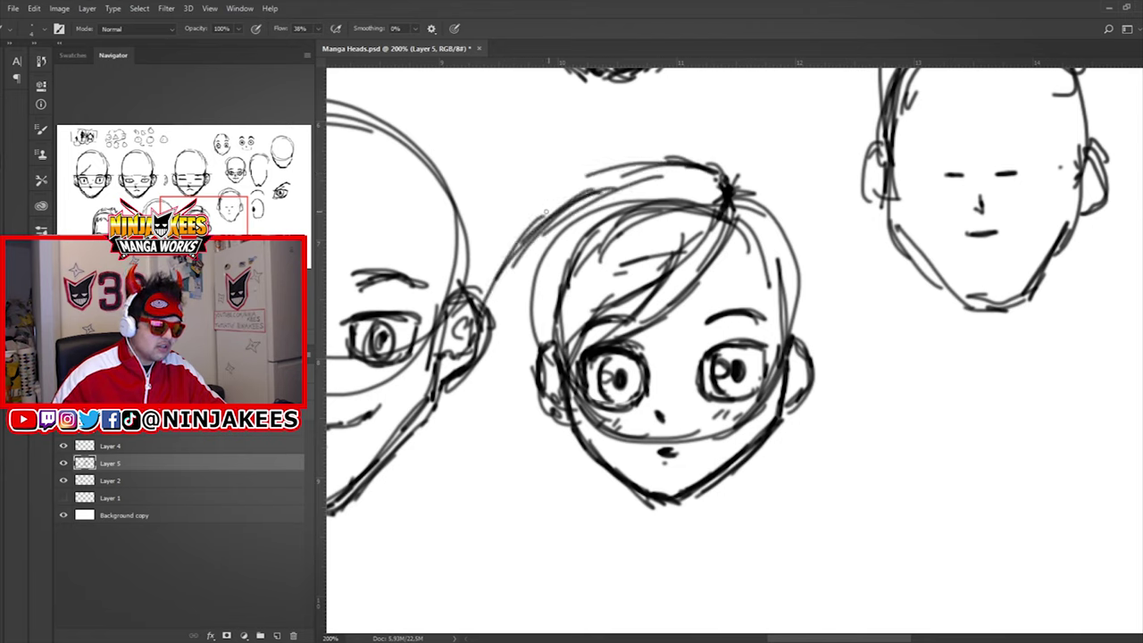
pyautogui.moveTo(547, 230); pyautogui.dragTo(504, 294)
pyautogui.moveTo(525, 247); pyautogui.dragTo(487, 378)
pyautogui.moveTo(506, 280); pyautogui.dragTo(491, 378)
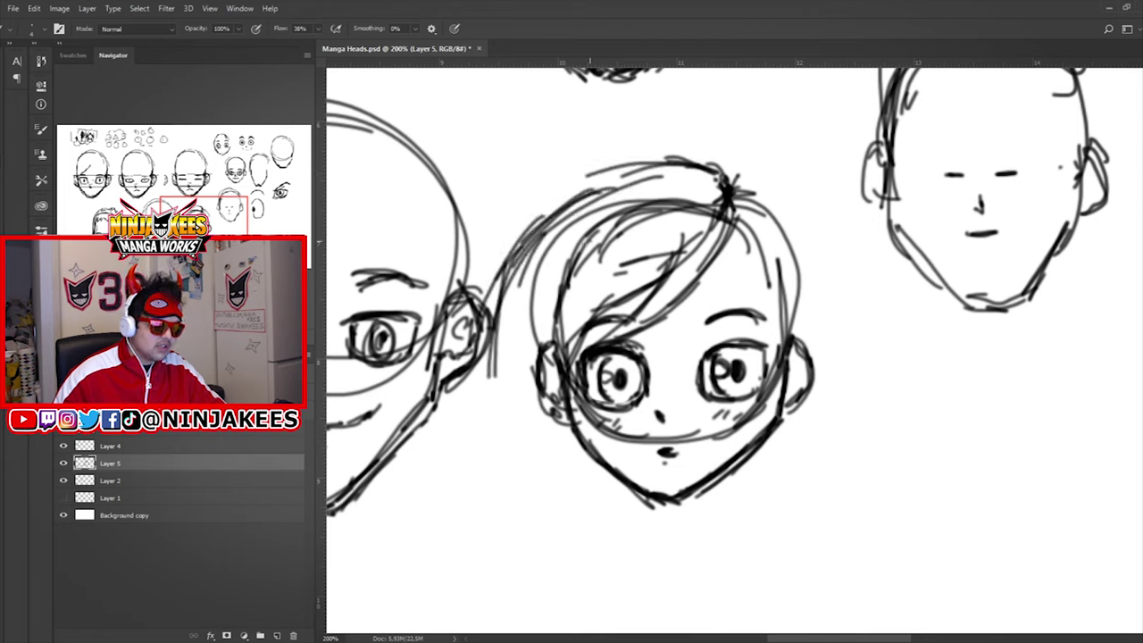
pyautogui.moveTo(508, 241); pyautogui.dragTo(490, 338)
pyautogui.moveTo(504, 276); pyautogui.dragTo(496, 355)
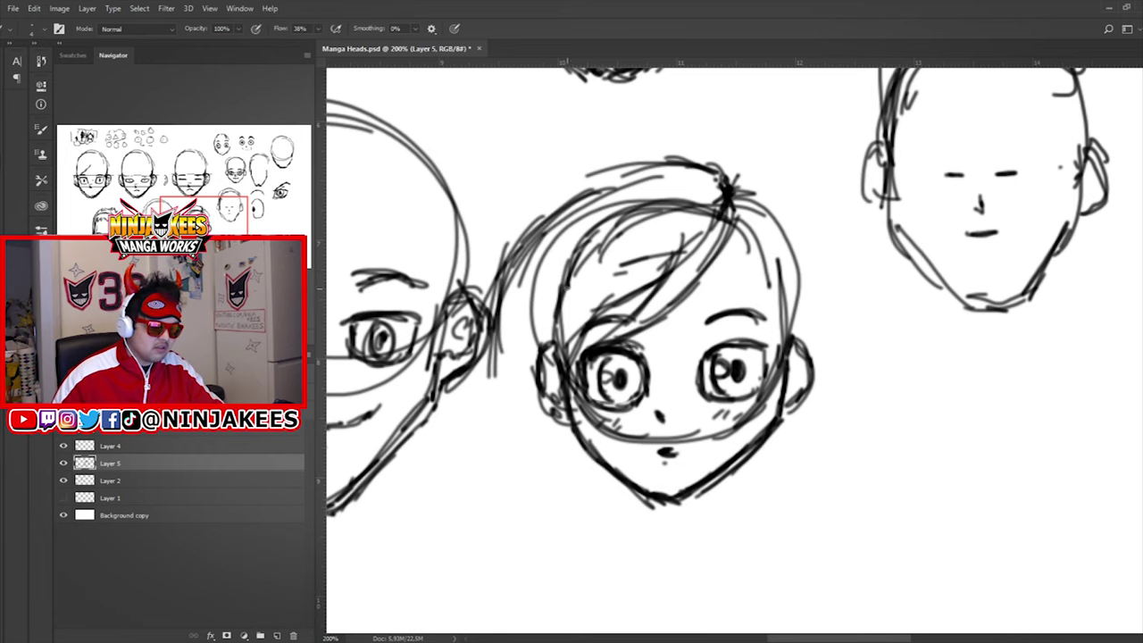
# Draw face-framing strands beside the fringe-side cheek down past the jaw and erase the skull and ear guide lines crossing the hair.
pyautogui.moveTo(605, 310)
pyautogui.mouseDown()
pyautogui.moveTo(570, 361)
pyautogui.moveTo(572, 437)
pyautogui.mouseUp()
pyautogui.moveTo(565, 393); pyautogui.dragTo(586, 500)
pyautogui.moveTo(572, 303); pyautogui.dragTo(585, 502)
pyautogui.moveTo(553, 330); pyautogui.dragTo(589, 502)
pyautogui.moveTo(541, 299); pyautogui.dragTo(584, 497)
pyautogui.moveTo(548, 339); pyautogui.dragTo(596, 509)
pyautogui.moveTo(572, 294); pyautogui.dragTo(541, 347)
pyautogui.moveTo(591, 251); pyautogui.dragTo(559, 309)
pyautogui.moveTo(639, 211); pyautogui.dragTo(580, 266)
pyautogui.moveTo(671, 198); pyautogui.dragTo(587, 256)
pyautogui.moveTo(614, 218); pyautogui.dragTo(557, 341)
pyautogui.moveTo(562, 310); pyautogui.dragTo(554, 402)
pyautogui.moveTo(644, 205)
pyautogui.mouseDown()
pyautogui.moveTo(575, 277)
pyautogui.moveTo(601, 221)
pyautogui.moveTo(674, 213)
pyautogui.moveTo(589, 302)
pyautogui.moveTo(584, 291)
pyautogui.moveTo(568, 447)
pyautogui.mouseUp()
pyautogui.press('e')
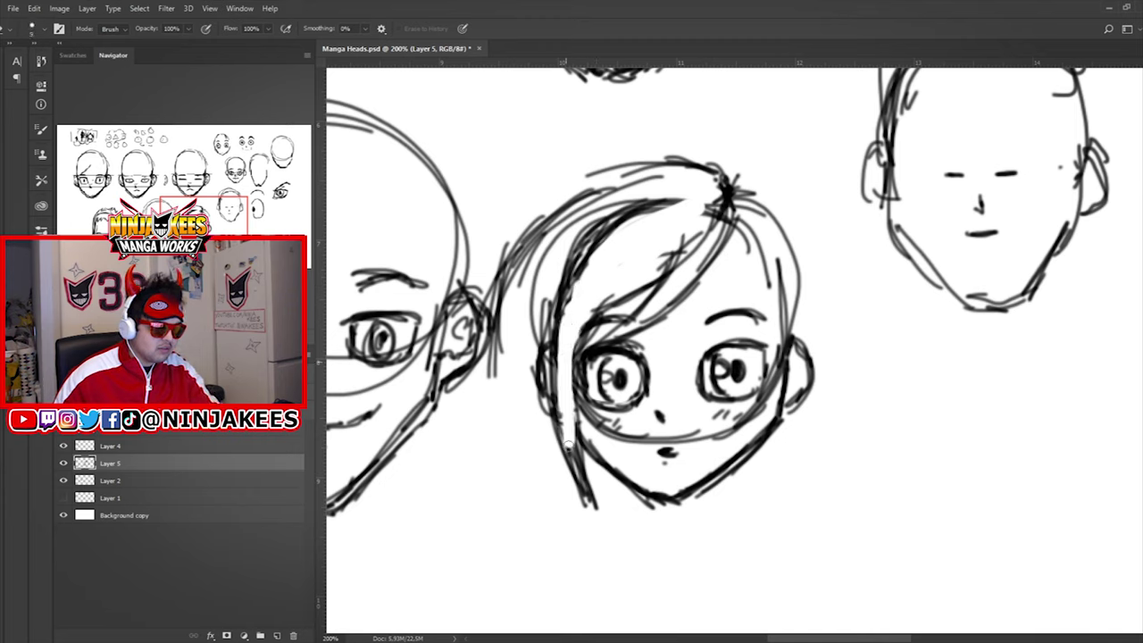
# Add a long pointed lock hanging past the jaw and reinforce the outer hair contour from the crown.
pyautogui.press('b')
pyautogui.moveTo(723, 183); pyautogui.dragTo(736, 161)
pyautogui.moveTo(529, 260)
pyautogui.mouseDown()
pyautogui.moveTo(500, 353)
pyautogui.moveTo(506, 450)
pyautogui.mouseUp()
pyautogui.moveTo(523, 387); pyautogui.dragTo(536, 487)
pyautogui.moveTo(534, 439)
pyautogui.mouseDown()
pyautogui.moveTo(512, 546)
pyautogui.moveTo(563, 419)
pyautogui.moveTo(533, 531)
pyautogui.mouseUp()
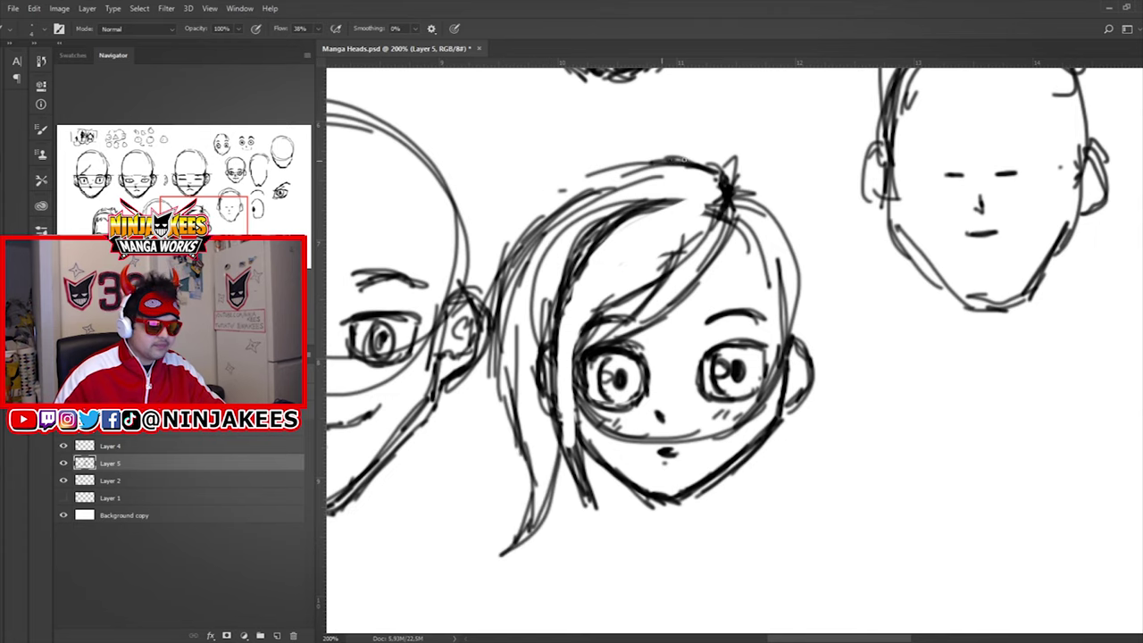
pyautogui.moveTo(684, 160); pyautogui.dragTo(587, 166)
pyautogui.moveTo(640, 165); pyautogui.dragTo(516, 211)
pyautogui.moveTo(587, 175); pyautogui.dragTo(479, 273)
pyautogui.moveTo(541, 192); pyautogui.dragTo(480, 306)
# Sketch the hair on the opposite side of the parting, with an inner lock and an outer contour from the crown.
pyautogui.moveTo(710, 267)
pyautogui.mouseDown()
pyautogui.moveTo(611, 245)
pyautogui.moveTo(661, 273)
pyautogui.moveTo(680, 327)
pyautogui.moveTo(683, 397)
pyautogui.moveTo(664, 467)
pyautogui.mouseUp()
pyautogui.moveTo(697, 270)
pyautogui.mouseDown()
pyautogui.moveTo(669, 467)
pyautogui.moveTo(671, 458)
pyautogui.mouseUp()
pyautogui.moveTo(695, 262); pyautogui.dragTo(676, 448)
pyautogui.moveTo(638, 165)
pyautogui.mouseDown()
pyautogui.moveTo(674, 177)
pyautogui.moveTo(676, 166)
pyautogui.mouseUp()
pyautogui.moveTo(643, 162)
pyautogui.mouseDown()
pyautogui.moveTo(705, 200)
pyautogui.moveTo(725, 273)
pyautogui.mouseUp()
pyautogui.moveTo(707, 216); pyautogui.dragTo(769, 300)
pyautogui.moveTo(720, 236)
pyautogui.mouseDown()
pyautogui.moveTo(784, 309)
pyautogui.moveTo(807, 266)
pyautogui.moveTo(761, 324)
pyautogui.moveTo(744, 323)
pyautogui.mouseUp()
pyautogui.moveTo(705, 268); pyautogui.dragTo(750, 359)
pyautogui.moveTo(733, 313); pyautogui.dragTo(789, 335)
pyautogui.moveTo(773, 346); pyautogui.dragTo(731, 393)
# Finish the opposite side's hair with lower strands that end in flicked, pointed tips.
pyautogui.moveTo(724, 323)
pyautogui.mouseDown()
pyautogui.moveTo(736, 413)
pyautogui.moveTo(697, 501)
pyautogui.mouseUp()
pyautogui.moveTo(727, 418)
pyautogui.mouseDown()
pyautogui.moveTo(717, 273)
pyautogui.moveTo(703, 361)
pyautogui.mouseUp()
pyautogui.scroll(-5, 702, 360)
pyautogui.moveTo(648, 330); pyautogui.dragTo(633, 385)
pyautogui.moveTo(654, 357); pyautogui.dragTo(637, 414)
pyautogui.moveTo(418, 225)
pyautogui.mouseDown()
pyautogui.moveTo(841, 179)
pyautogui.moveTo(468, 280)
pyautogui.mouseUp()
# Draw an angled face contour with a straight cheek, narrow chin and long sloping jaw in the empty area below the single eye.
pyautogui.hscroll(10, 468, 278)
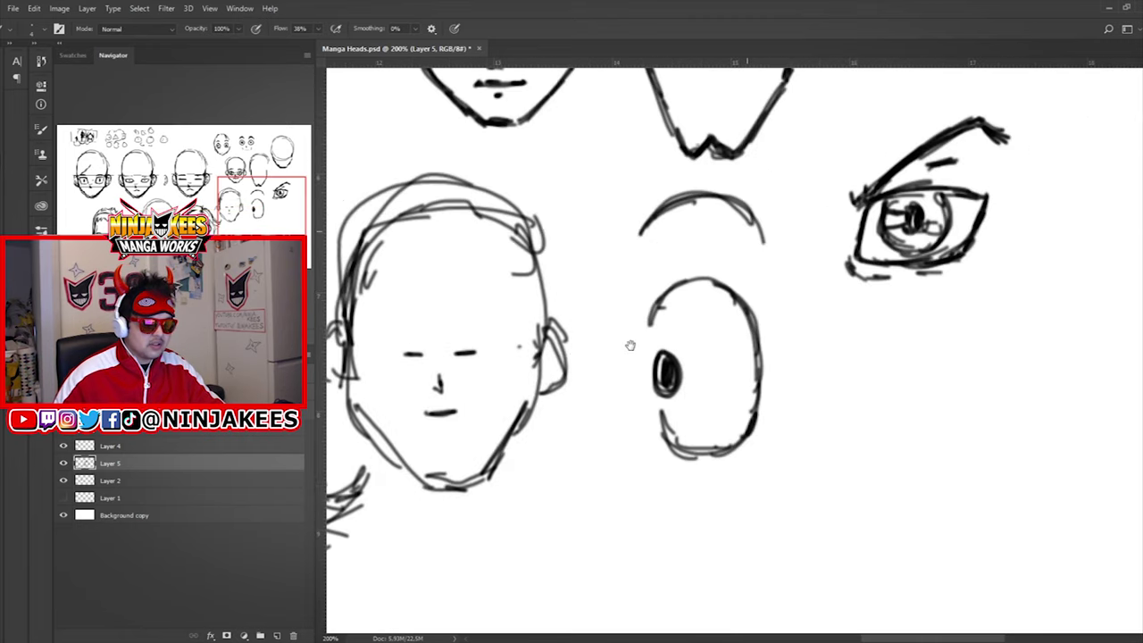
pyautogui.hscroll(-2, 655, 262)
pyautogui.hscroll(-2, 642, 272)
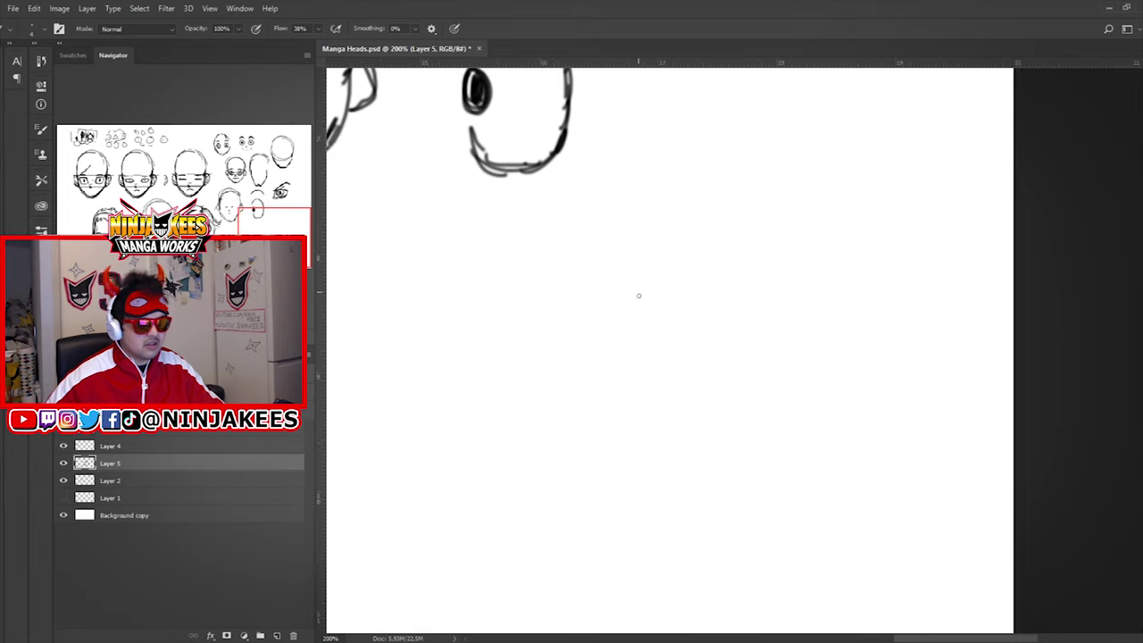
pyautogui.moveTo(623, 268)
pyautogui.mouseDown()
pyautogui.moveTo(612, 351)
pyautogui.moveTo(621, 390)
pyautogui.moveTo(646, 435)
pyautogui.moveTo(676, 455)
pyautogui.moveTo(709, 460)
pyautogui.moveTo(839, 386)
pyautogui.mouseUp()
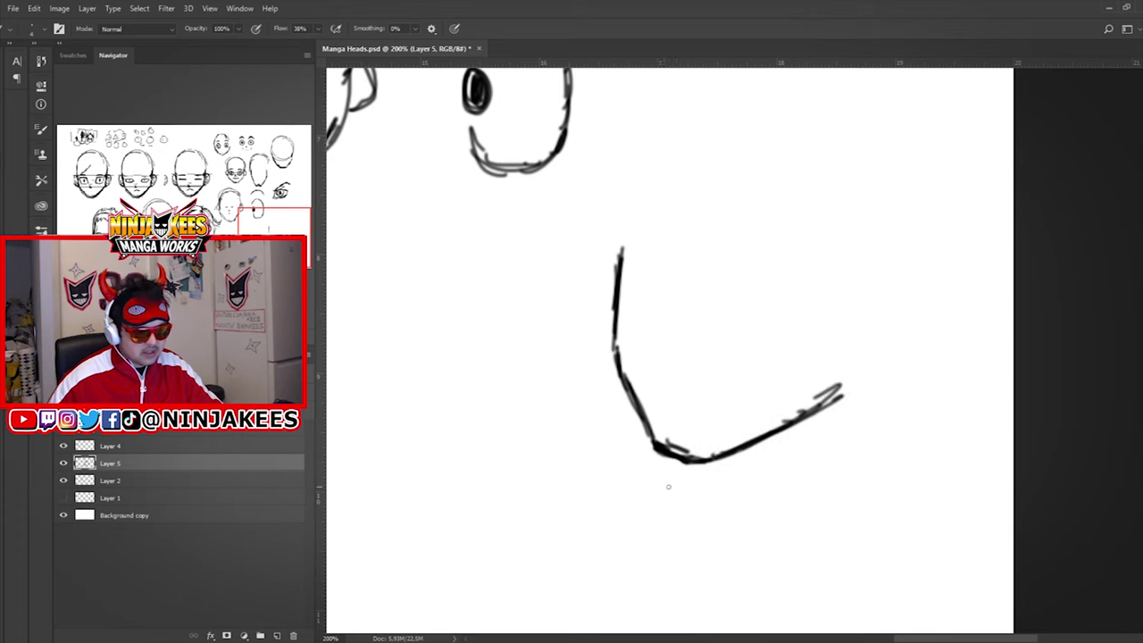
# Sketch sample curved and pointed chin lines beside the angled face contour and erase them.
pyautogui.moveTo(632, 507); pyautogui.dragTo(691, 505)
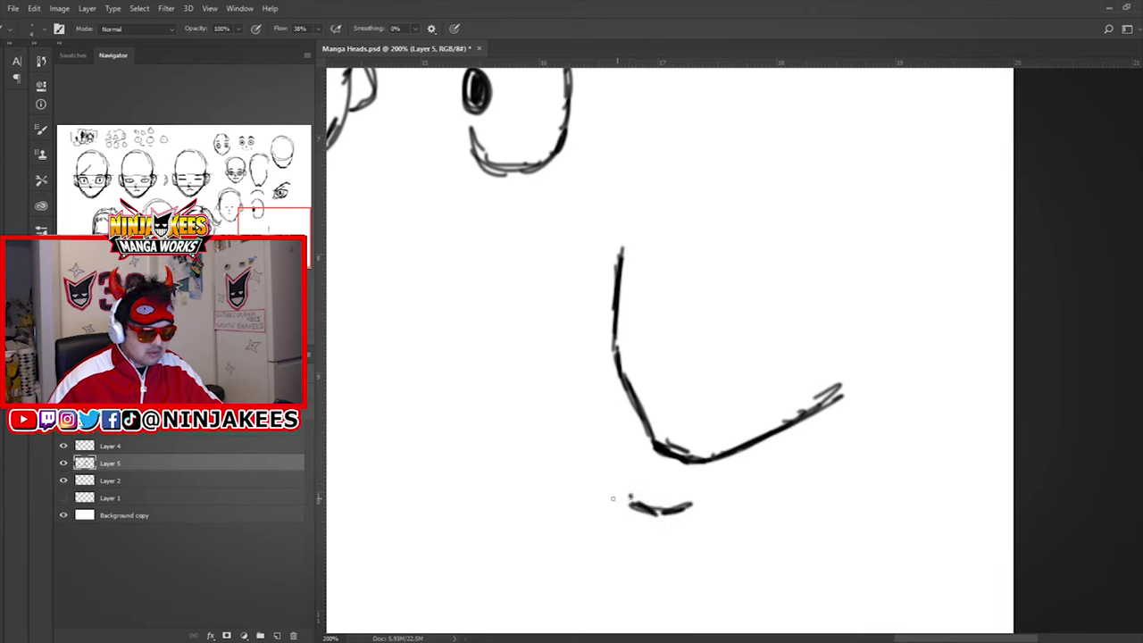
pyautogui.moveTo(498, 435)
pyautogui.mouseDown()
pyautogui.moveTo(541, 496)
pyautogui.moveTo(615, 498)
pyautogui.mouseUp()
pyautogui.moveTo(413, 411)
pyautogui.mouseDown()
pyautogui.moveTo(421, 478)
pyautogui.moveTo(580, 466)
pyautogui.mouseUp()
pyautogui.press('e')
pyautogui.moveTo(416, 413); pyautogui.dragTo(427, 489)
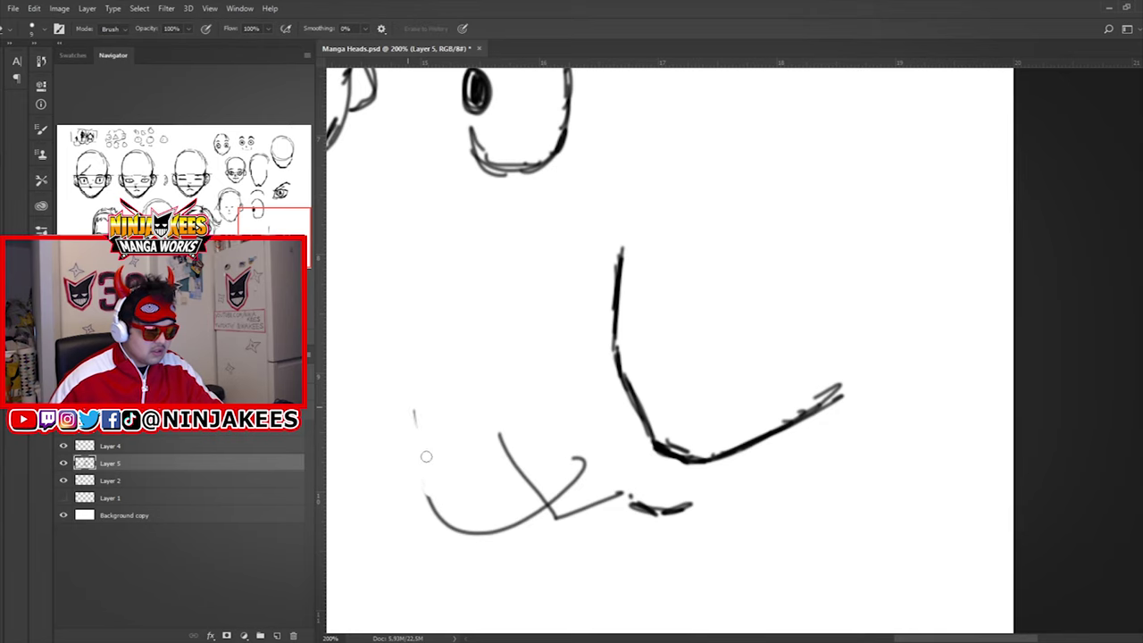
pyautogui.moveTo(534, 489)
pyautogui.mouseDown()
pyautogui.moveTo(601, 480)
pyautogui.moveTo(571, 448)
pyautogui.moveTo(684, 496)
pyautogui.moveTo(620, 505)
pyautogui.moveTo(581, 526)
pyautogui.moveTo(450, 514)
pyautogui.moveTo(567, 521)
pyautogui.mouseUp()
# Draw a small hooked nose inside the angled face contour.
pyautogui.press('b')
pyautogui.moveTo(711, 334); pyautogui.dragTo(662, 382)
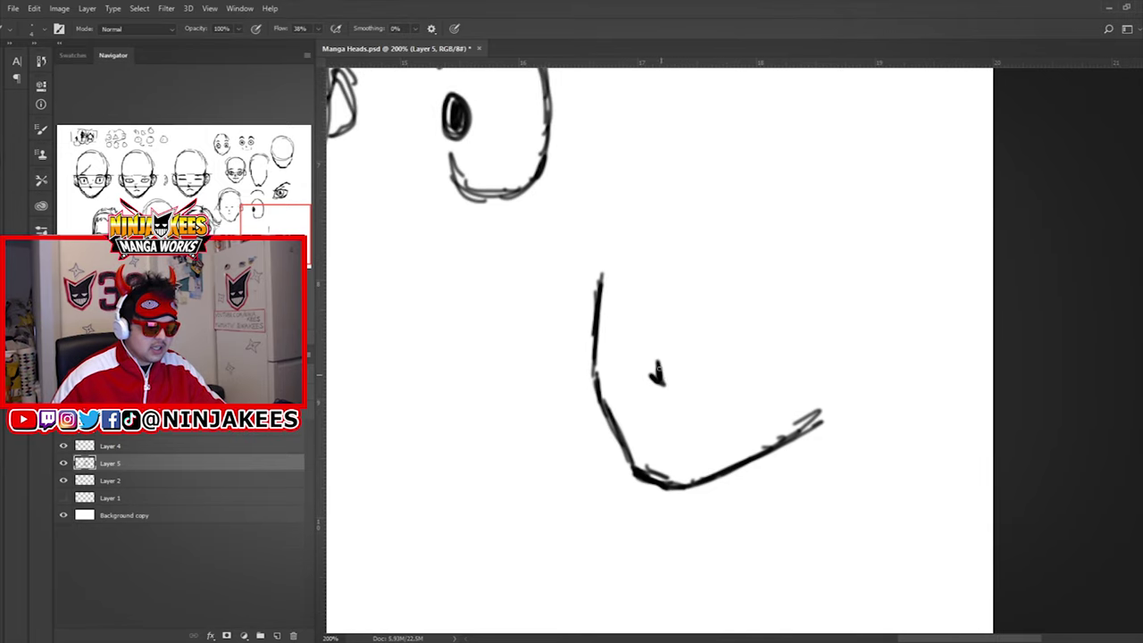
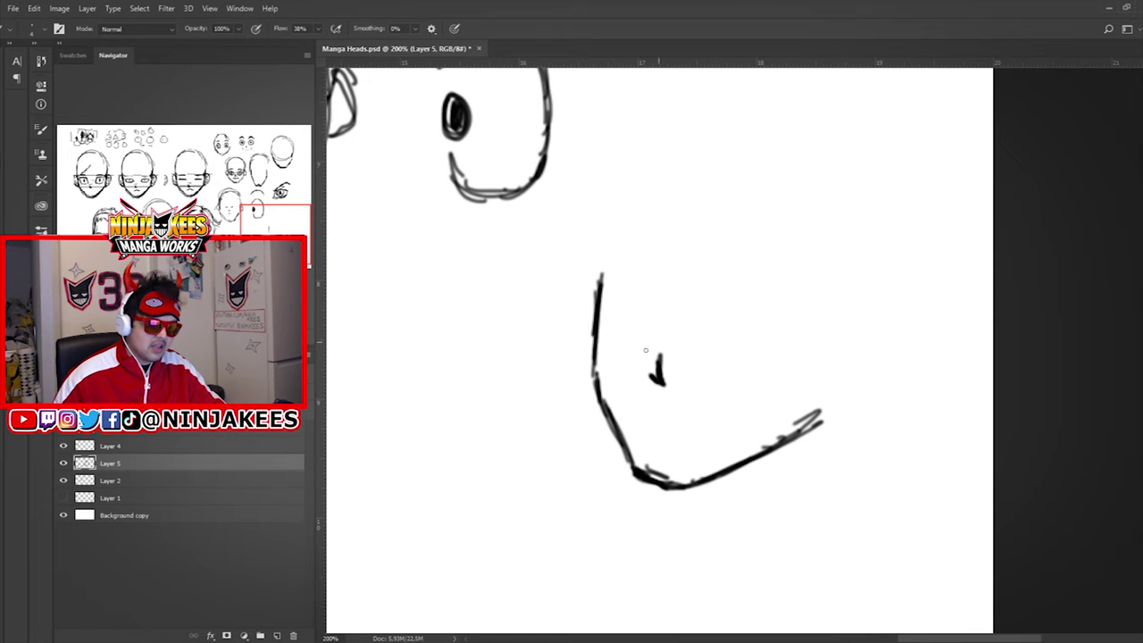
# Sketch loose trial strokes in the empty space beside the angled face and erase them.
pyautogui.hscroll(-5, 646, 350)
pyautogui.scroll(-1, 645, 350)
pyautogui.moveTo(526, 279)
pyautogui.mouseDown()
pyautogui.moveTo(482, 337)
pyautogui.moveTo(505, 317)
pyautogui.moveTo(489, 349)
pyautogui.moveTo(526, 381)
pyautogui.moveTo(536, 371)
pyautogui.mouseUp()
pyautogui.moveTo(663, 288); pyautogui.dragTo(693, 302)
pyautogui.press('e')
pyautogui.moveTo(566, 384)
pyautogui.mouseDown()
pyautogui.moveTo(526, 387)
pyautogui.moveTo(573, 302)
pyautogui.moveTo(536, 306)
pyautogui.mouseUp()
pyautogui.hscroll(2, 704, 332)
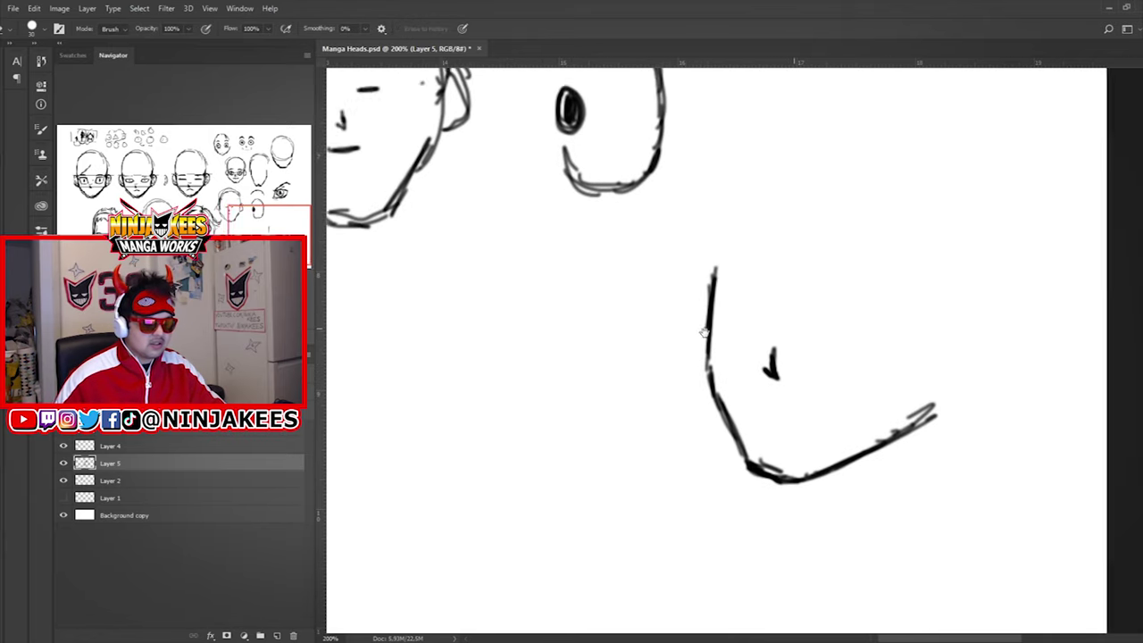
# Add a slanted mouth with a lower lip mark beneath the nose and outline a rounded eye beside the cheek contour.
pyautogui.hscroll(5, 703, 332)
pyautogui.press('b')
pyautogui.hscroll(-2, 656, 258)
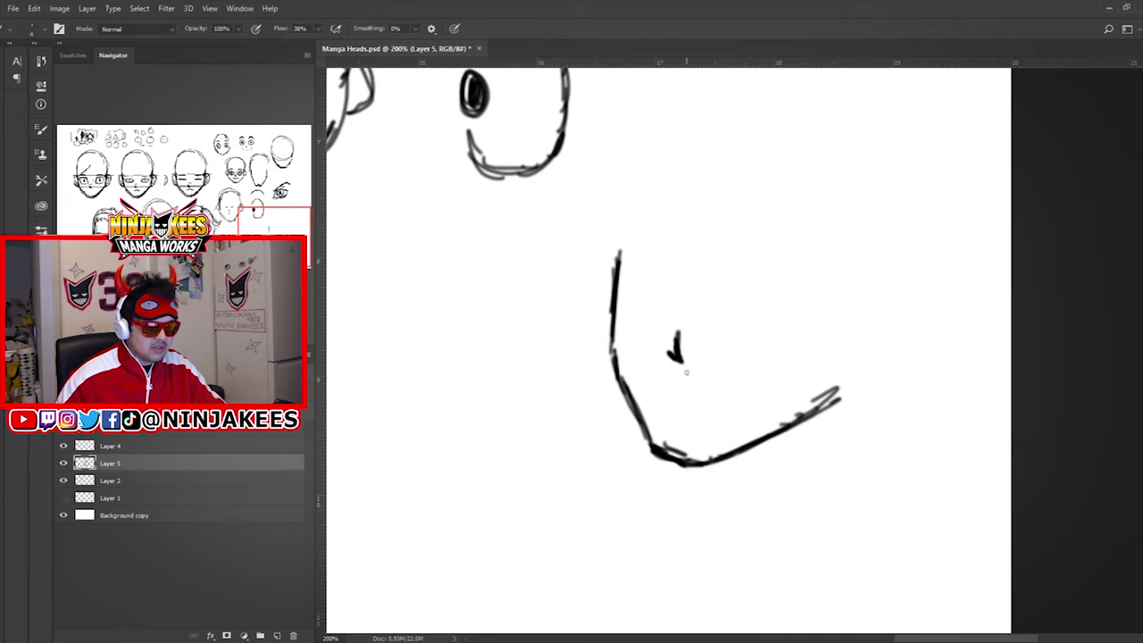
pyautogui.moveTo(653, 373)
pyautogui.mouseDown()
pyautogui.moveTo(733, 402)
pyautogui.moveTo(678, 398)
pyautogui.mouseUp()
pyautogui.moveTo(726, 341)
pyautogui.mouseDown()
pyautogui.moveTo(704, 398)
pyautogui.moveTo(680, 343)
pyautogui.mouseUp()
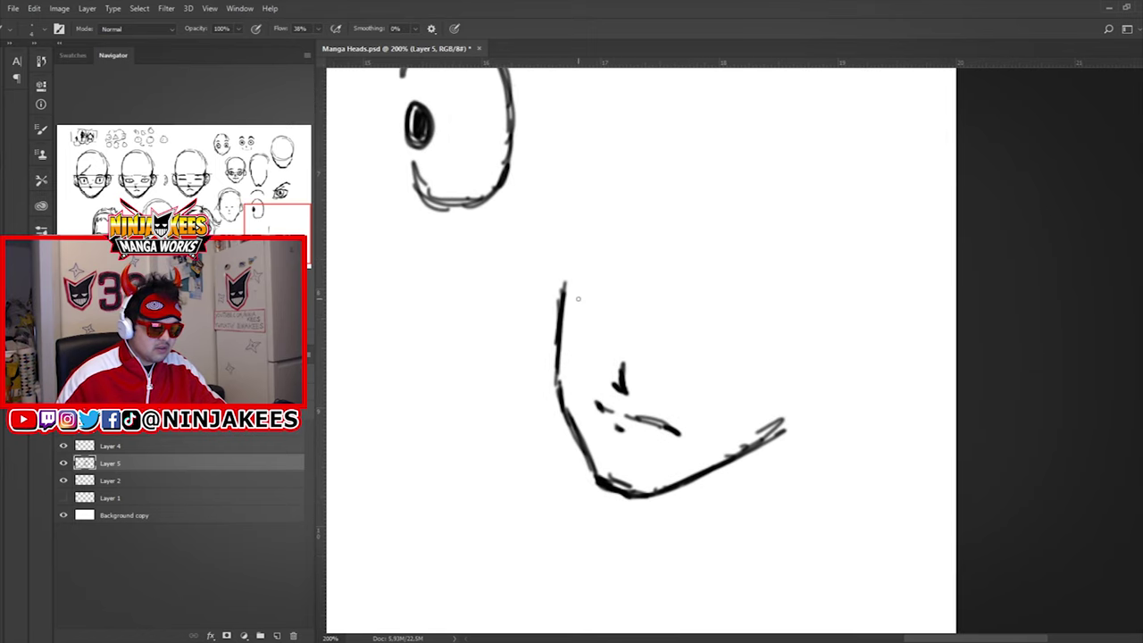
pyautogui.moveTo(567, 305)
pyautogui.mouseDown()
pyautogui.moveTo(607, 302)
pyautogui.moveTo(569, 339)
pyautogui.moveTo(605, 351)
pyautogui.moveTo(594, 351)
pyautogui.moveTo(622, 316)
pyautogui.mouseUp()
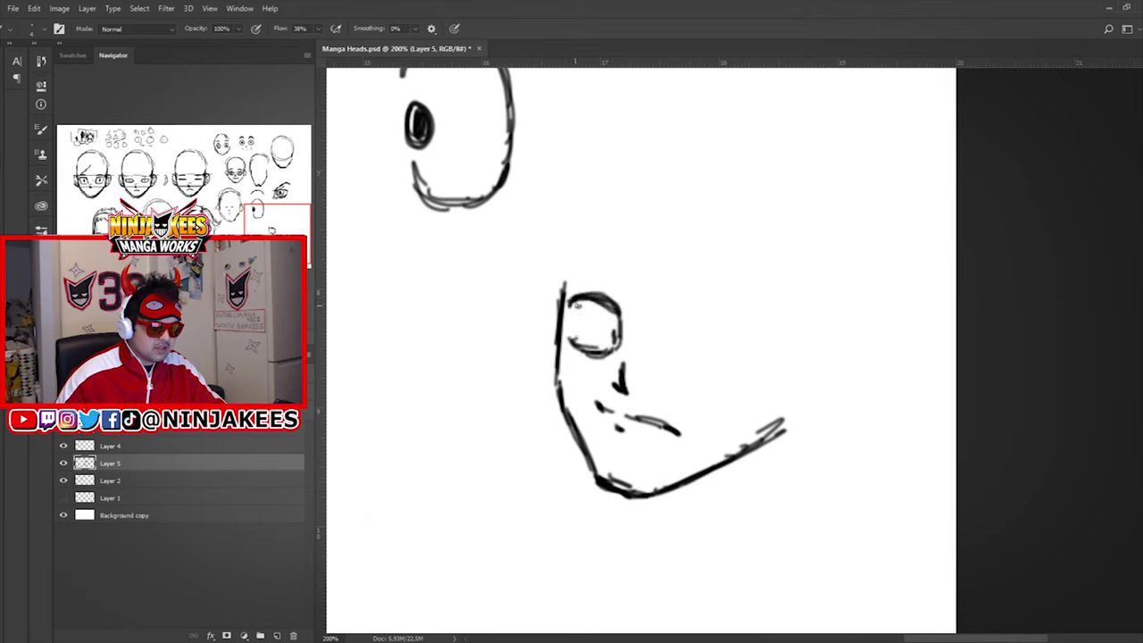
# Outline the second large rounded eye toward the back of the face and thicken the upper lid of the first eye.
pyautogui.moveTo(696, 316)
pyautogui.mouseDown()
pyautogui.moveTo(757, 323)
pyautogui.moveTo(696, 317)
pyautogui.moveTo(684, 363)
pyautogui.moveTo(712, 363)
pyautogui.moveTo(722, 378)
pyautogui.moveTo(759, 330)
pyautogui.mouseUp()
pyautogui.moveTo(741, 379); pyautogui.dragTo(764, 351)
pyautogui.moveTo(757, 361)
pyautogui.mouseDown()
pyautogui.moveTo(761, 323)
pyautogui.moveTo(765, 341)
pyautogui.mouseUp()
pyautogui.moveTo(738, 310)
pyautogui.mouseDown()
pyautogui.moveTo(763, 350)
pyautogui.moveTo(746, 376)
pyautogui.mouseUp()
pyautogui.moveTo(585, 317); pyautogui.dragTo(617, 305)
pyautogui.moveTo(604, 287)
pyautogui.mouseDown()
pyautogui.moveTo(766, 303)
pyautogui.moveTo(800, 338)
pyautogui.moveTo(786, 371)
pyautogui.mouseUp()
pyautogui.moveTo(755, 309); pyautogui.dragTo(765, 307)
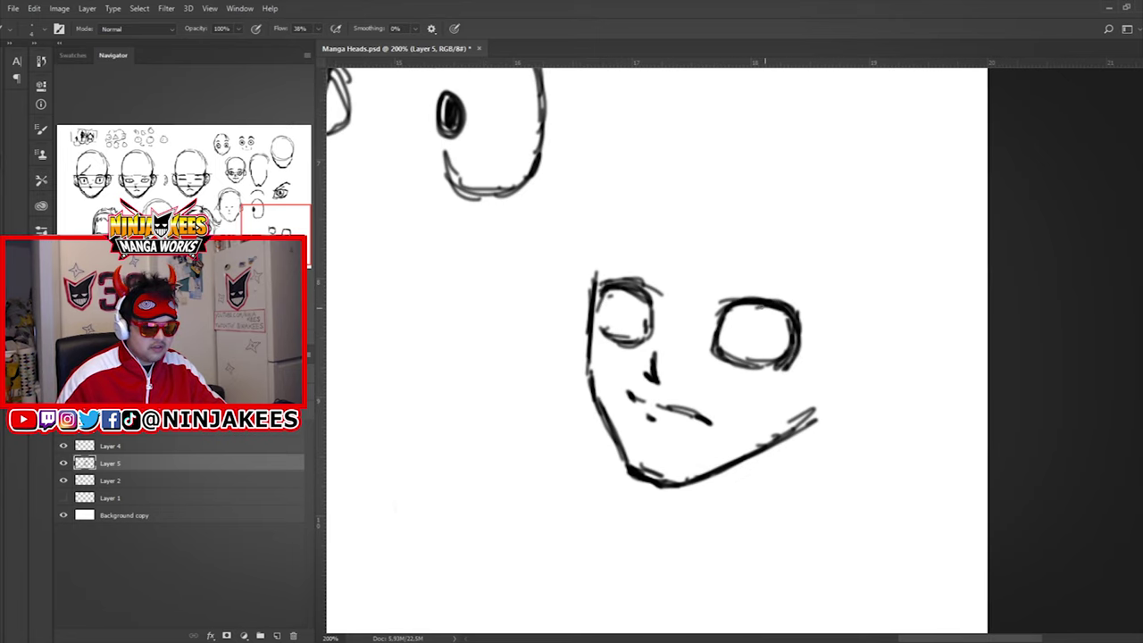
pyautogui.moveTo(673, 310); pyautogui.dragTo(665, 320)
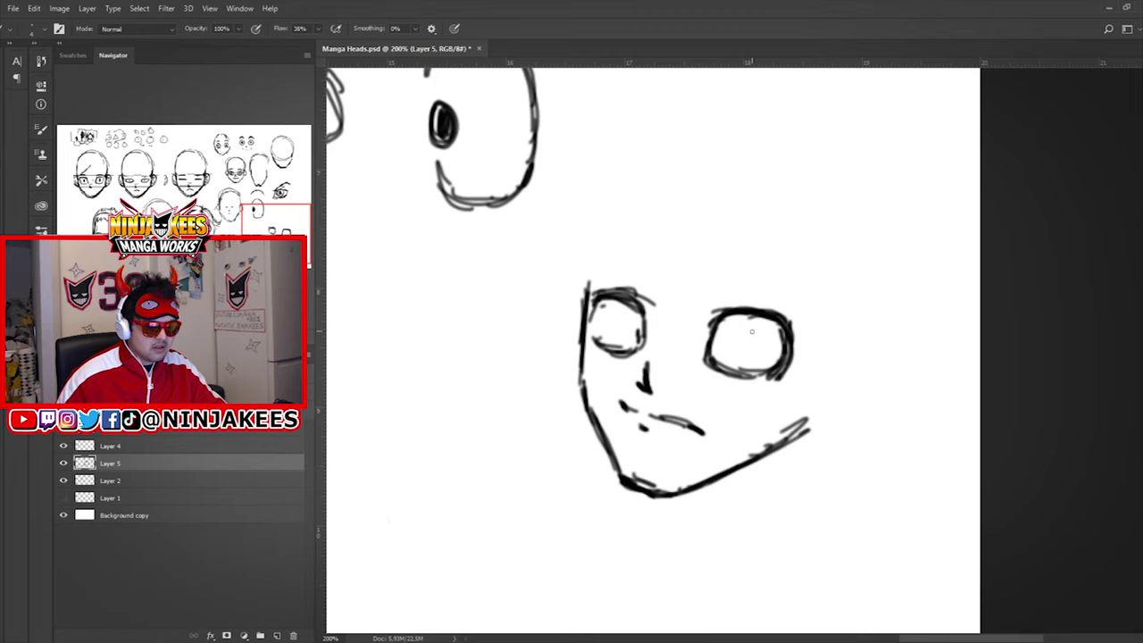
# Draw small dark pupils inside both eyes and carve highlights into them.
pyautogui.moveTo(746, 327)
pyautogui.mouseDown()
pyautogui.moveTo(743, 345)
pyautogui.moveTo(756, 335)
pyautogui.mouseUp()
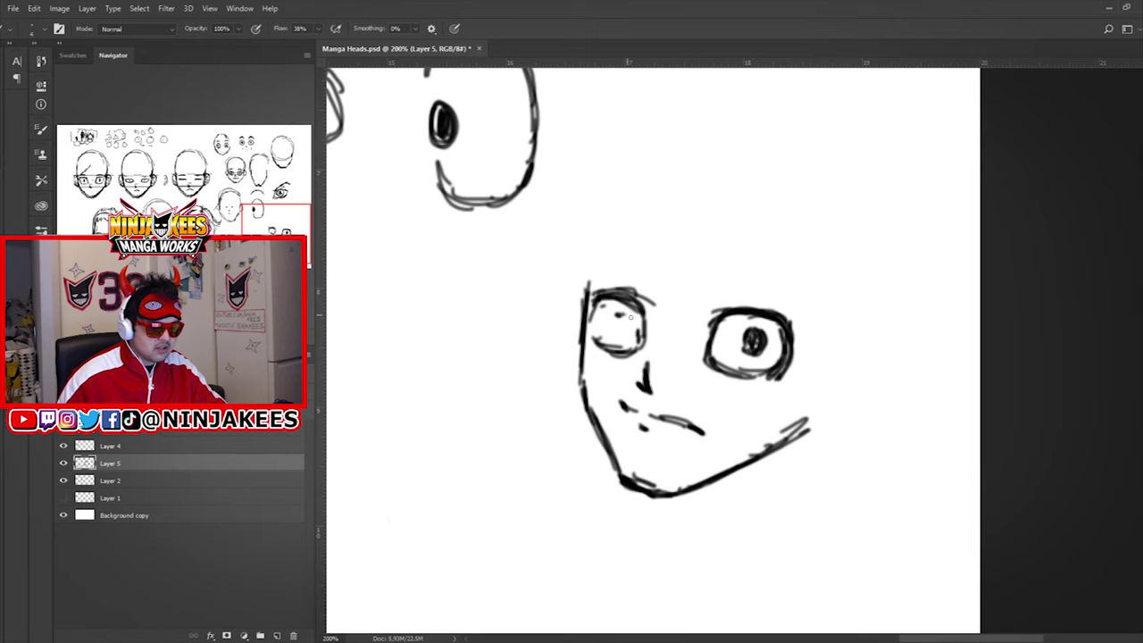
pyautogui.moveTo(601, 270); pyautogui.dragTo(604, 296)
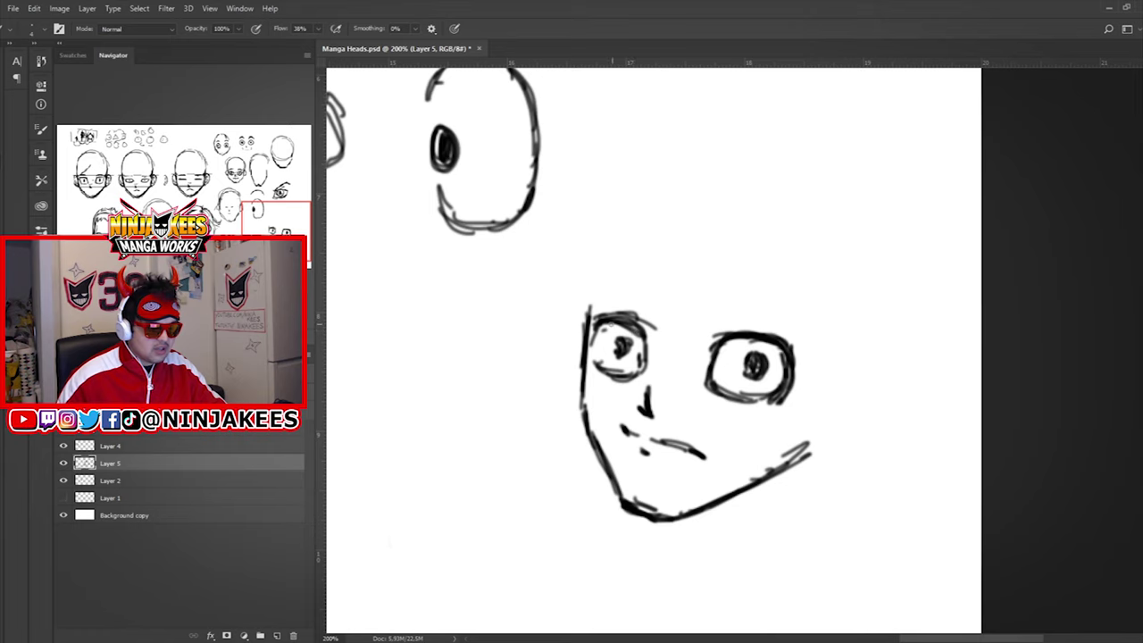
pyautogui.press('e')
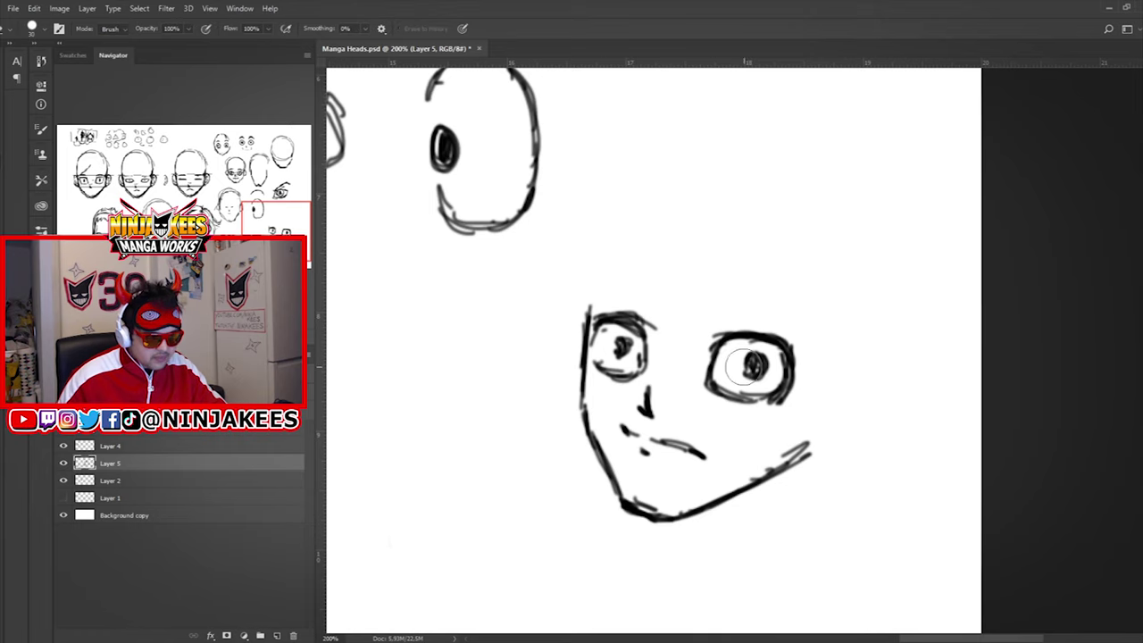
pyautogui.click(745, 366)
pyautogui.moveTo(615, 347); pyautogui.dragTo(630, 346)
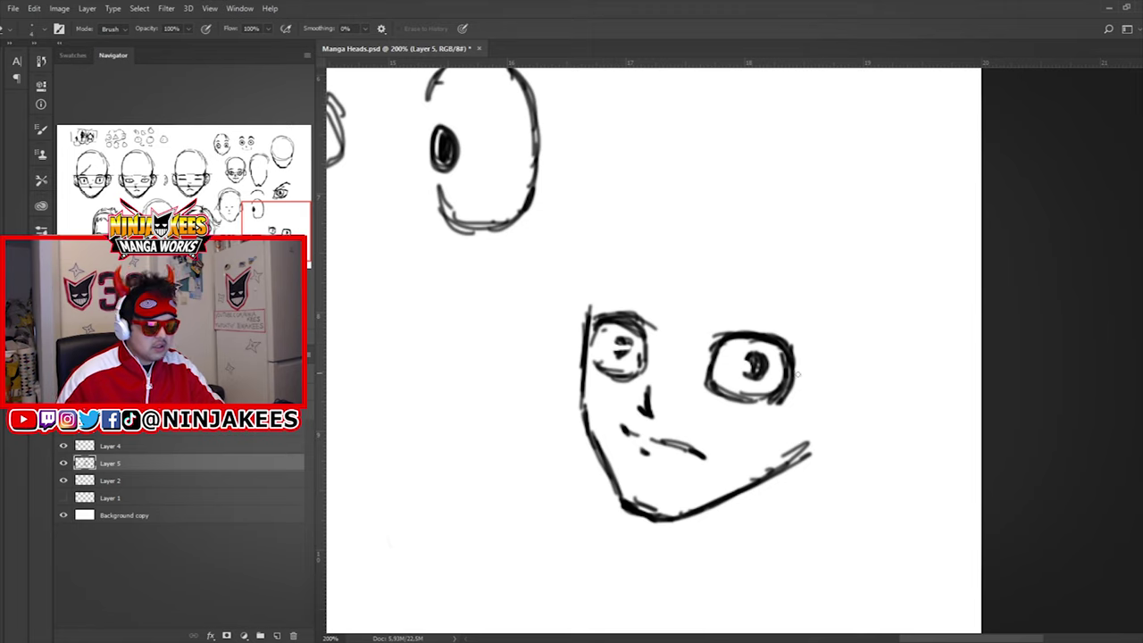
pyautogui.press('b')
pyautogui.moveTo(642, 341); pyautogui.dragTo(615, 363)
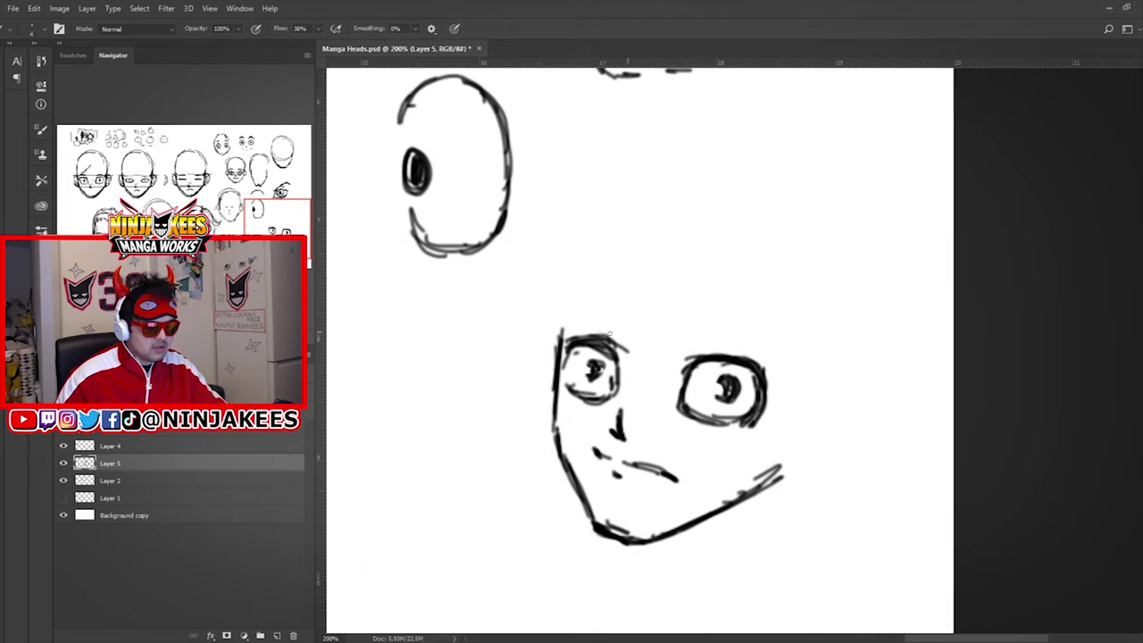
# Add a thin arched eyebrow above each eye of the angled face.
pyautogui.moveTo(576, 315)
pyautogui.mouseDown()
pyautogui.moveTo(613, 306)
pyautogui.moveTo(627, 321)
pyautogui.mouseUp()
pyautogui.moveTo(573, 313); pyautogui.dragTo(623, 311)
pyautogui.moveTo(705, 322)
pyautogui.mouseDown()
pyautogui.moveTo(745, 313)
pyautogui.moveTo(785, 331)
pyautogui.moveTo(769, 353)
pyautogui.moveTo(699, 312)
pyautogui.moveTo(681, 330)
pyautogui.moveTo(709, 337)
pyautogui.mouseUp()
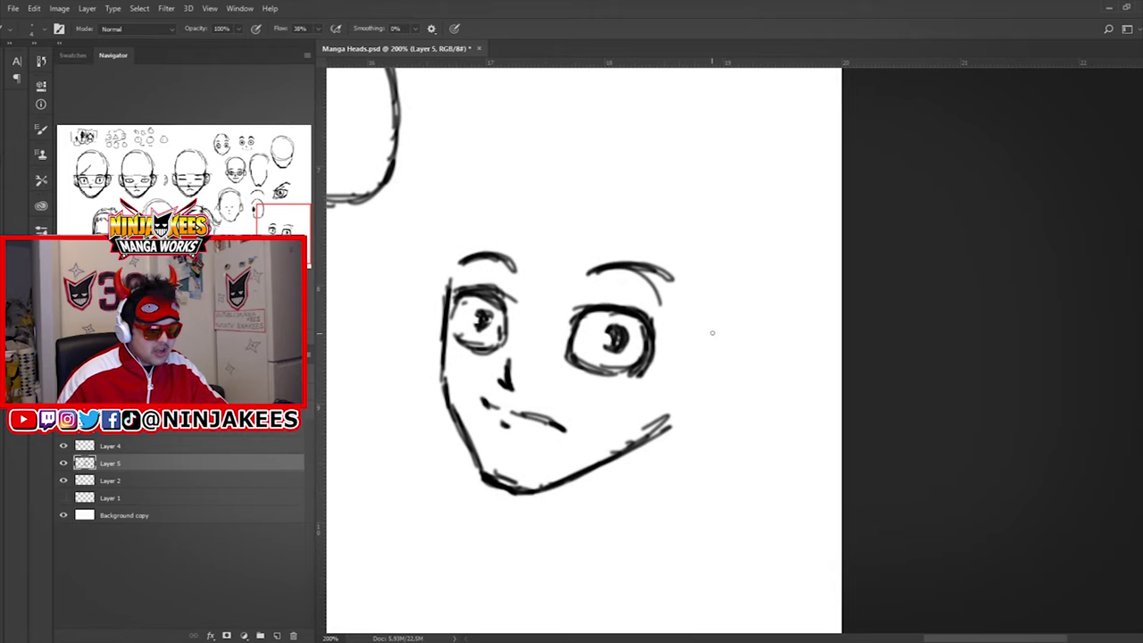
# Sketch an ear with inner fold lines and a small lobe behind the end of the jaw line.
pyautogui.moveTo(719, 317)
pyautogui.mouseDown()
pyautogui.moveTo(758, 311)
pyautogui.moveTo(768, 335)
pyautogui.mouseUp()
pyautogui.moveTo(682, 409)
pyautogui.mouseDown()
pyautogui.moveTo(712, 413)
pyautogui.moveTo(763, 374)
pyautogui.moveTo(744, 379)
pyautogui.mouseUp()
pyautogui.moveTo(715, 326)
pyautogui.mouseDown()
pyautogui.moveTo(763, 345)
pyautogui.moveTo(742, 325)
pyautogui.moveTo(755, 332)
pyautogui.moveTo(762, 359)
pyautogui.moveTo(720, 407)
pyautogui.moveTo(715, 392)
pyautogui.moveTo(733, 374)
pyautogui.moveTo(724, 383)
pyautogui.moveTo(739, 355)
pyautogui.mouseUp()
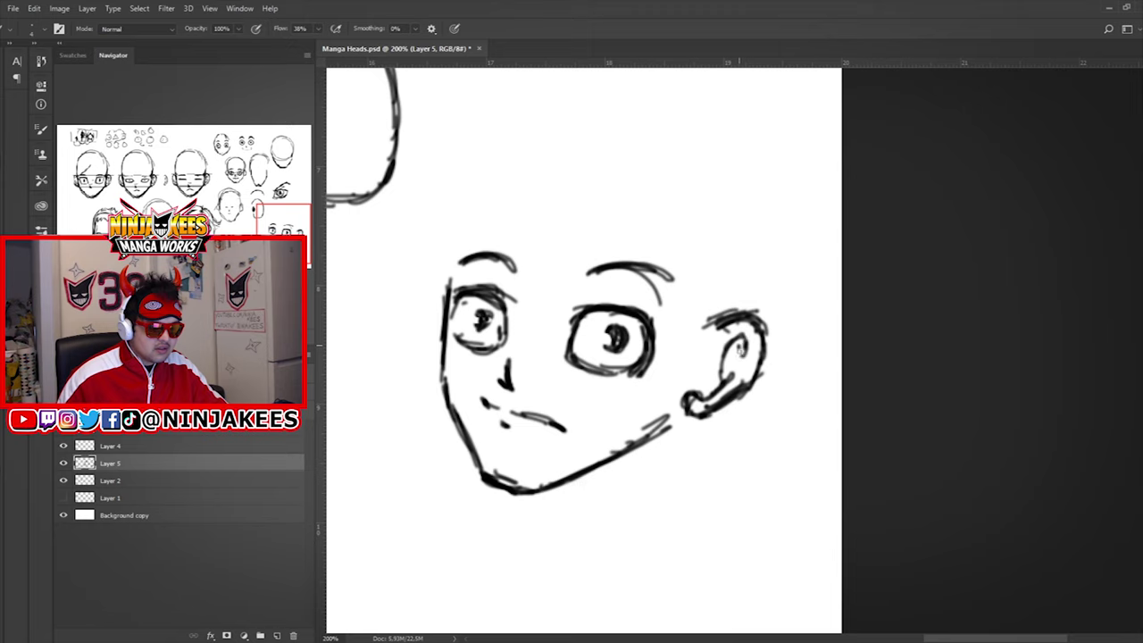
pyautogui.moveTo(703, 391); pyautogui.dragTo(712, 392)
# Draw a pointed sideburn in front of the ear with a curved hairline edge and a slanted rear edge.
pyautogui.moveTo(722, 280)
pyautogui.mouseDown()
pyautogui.moveTo(727, 340)
pyautogui.moveTo(709, 332)
pyautogui.mouseUp()
pyautogui.moveTo(631, 392); pyautogui.dragTo(677, 379)
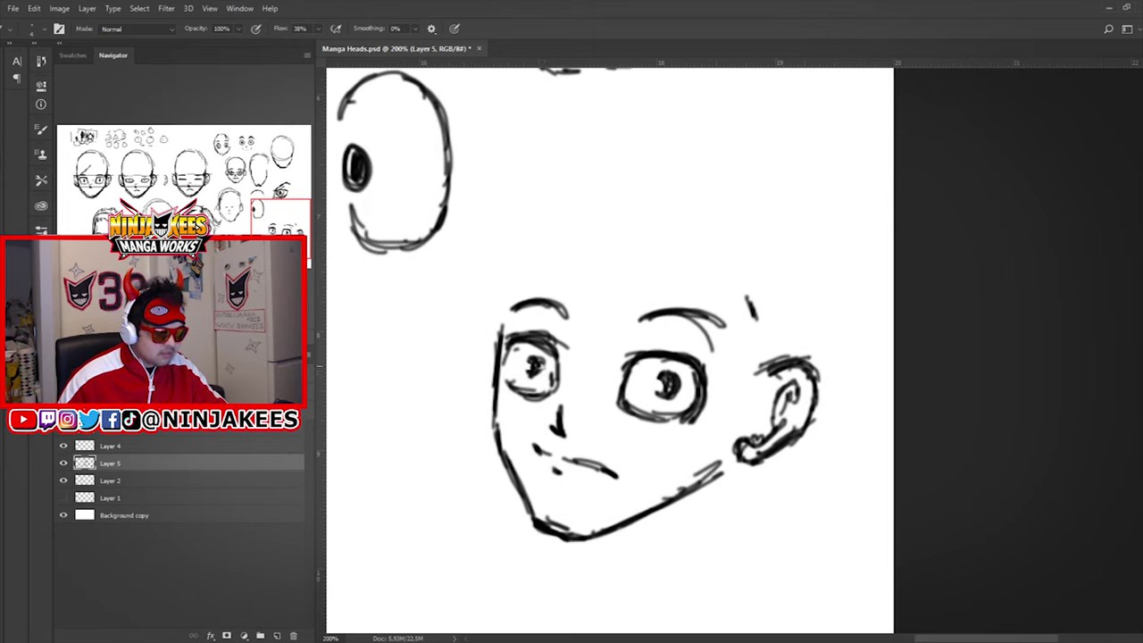
pyautogui.moveTo(744, 359); pyautogui.dragTo(740, 355)
pyautogui.moveTo(737, 272)
pyautogui.mouseDown()
pyautogui.moveTo(750, 307)
pyautogui.moveTo(737, 367)
pyautogui.mouseUp()
pyautogui.moveTo(747, 313); pyautogui.dragTo(728, 386)
pyautogui.moveTo(743, 341); pyautogui.dragTo(716, 411)
pyautogui.moveTo(793, 332); pyautogui.dragTo(714, 414)
pyautogui.moveTo(802, 304); pyautogui.dragTo(730, 398)
pyautogui.moveTo(742, 321); pyautogui.dragTo(718, 393)
pyautogui.moveTo(741, 359); pyautogui.dragTo(713, 400)
pyautogui.moveTo(759, 373); pyautogui.dragTo(729, 398)
pyautogui.moveTo(793, 331); pyautogui.dragTo(774, 359)
# Sketch a swooping hairline across the forehead and outline a tall quiff rising above it.
pyautogui.moveTo(639, 293); pyautogui.dragTo(672, 324)
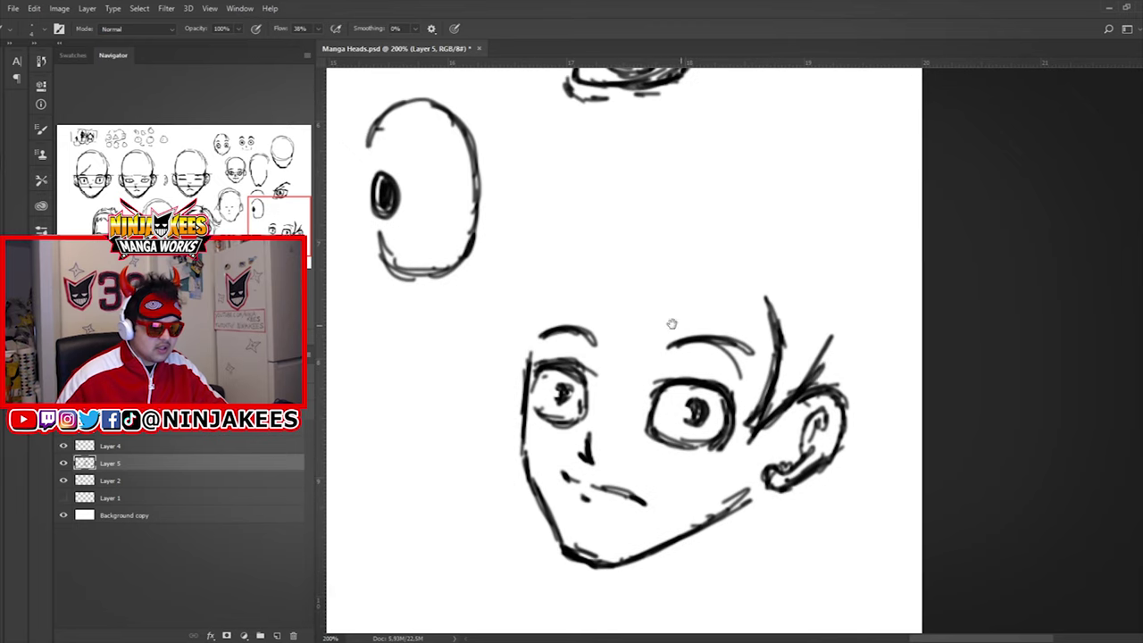
pyautogui.moveTo(570, 257); pyautogui.dragTo(625, 323)
pyautogui.moveTo(580, 288)
pyautogui.mouseDown()
pyautogui.moveTo(651, 314)
pyautogui.moveTo(732, 284)
pyautogui.mouseUp()
pyautogui.moveTo(670, 309)
pyautogui.mouseDown()
pyautogui.moveTo(759, 288)
pyautogui.moveTo(650, 319)
pyautogui.mouseUp()
pyautogui.moveTo(760, 293); pyautogui.dragTo(658, 316)
pyautogui.moveTo(553, 236); pyautogui.dragTo(636, 352)
pyautogui.moveTo(589, 291)
pyautogui.mouseDown()
pyautogui.moveTo(652, 369)
pyautogui.moveTo(622, 342)
pyautogui.mouseUp()
pyautogui.moveTo(569, 259); pyautogui.dragTo(607, 332)
pyautogui.moveTo(551, 236); pyautogui.dragTo(591, 309)
pyautogui.moveTo(555, 244); pyautogui.dragTo(605, 329)
pyautogui.moveTo(597, 277)
pyautogui.mouseDown()
pyautogui.moveTo(614, 329)
pyautogui.moveTo(604, 340)
pyautogui.mouseUp()
pyautogui.moveTo(578, 257)
pyautogui.mouseDown()
pyautogui.moveTo(619, 365)
pyautogui.moveTo(571, 286)
pyautogui.moveTo(563, 213)
pyautogui.moveTo(600, 180)
pyautogui.mouseUp()
pyautogui.moveTo(571, 219); pyautogui.dragTo(614, 157)
pyautogui.moveTo(802, 113); pyautogui.dragTo(851, 181)
pyautogui.moveTo(810, 134)
pyautogui.mouseDown()
pyautogui.moveTo(854, 215)
pyautogui.moveTo(841, 243)
pyautogui.moveTo(747, 322)
pyautogui.moveTo(676, 275)
pyautogui.mouseUp()
pyautogui.moveTo(710, 327)
pyautogui.mouseDown()
pyautogui.moveTo(669, 271)
pyautogui.moveTo(700, 320)
pyautogui.mouseUp()
pyautogui.moveTo(660, 266)
pyautogui.mouseDown()
pyautogui.moveTo(714, 343)
pyautogui.moveTo(755, 330)
pyautogui.mouseUp()
pyautogui.moveTo(832, 256); pyautogui.dragTo(747, 316)
# Draw a spiral curl inside the quiff and add hair strokes at the far temple.
pyautogui.moveTo(677, 293)
pyautogui.mouseDown()
pyautogui.moveTo(662, 264)
pyautogui.moveTo(693, 224)
pyautogui.mouseUp()
pyautogui.moveTo(663, 258); pyautogui.dragTo(729, 204)
pyautogui.moveTo(730, 206); pyautogui.dragTo(750, 237)
pyautogui.moveTo(727, 203)
pyautogui.mouseDown()
pyautogui.moveTo(757, 224)
pyautogui.moveTo(766, 268)
pyautogui.moveTo(725, 268)
pyautogui.moveTo(746, 274)
pyautogui.moveTo(759, 221)
pyautogui.moveTo(662, 255)
pyautogui.mouseUp()
pyautogui.moveTo(646, 372)
pyautogui.mouseDown()
pyautogui.moveTo(661, 284)
pyautogui.moveTo(609, 312)
pyautogui.moveTo(593, 361)
pyautogui.mouseUp()
pyautogui.moveTo(626, 298); pyautogui.dragTo(591, 392)
pyautogui.moveTo(620, 259); pyautogui.dragTo(591, 353)
pyautogui.moveTo(603, 306); pyautogui.dragTo(596, 375)
pyautogui.moveTo(598, 307); pyautogui.dragTo(593, 375)
# Outline the back of the head in a long curve from the quiff down to behind the ear.
pyautogui.moveTo(815, 213)
pyautogui.mouseDown()
pyautogui.moveTo(728, 182)
pyautogui.moveTo(814, 235)
pyautogui.mouseUp()
pyautogui.moveTo(745, 186)
pyautogui.mouseDown()
pyautogui.moveTo(826, 261)
pyautogui.moveTo(836, 298)
pyautogui.moveTo(804, 209)
pyautogui.mouseUp()
pyautogui.moveTo(803, 227); pyautogui.dragTo(836, 312)
pyautogui.moveTo(802, 207); pyautogui.dragTo(846, 343)
pyautogui.moveTo(760, 184)
pyautogui.mouseDown()
pyautogui.moveTo(780, 196)
pyautogui.moveTo(849, 360)
pyautogui.mouseUp()
pyautogui.moveTo(835, 295); pyautogui.dragTo(850, 393)
pyautogui.moveTo(831, 334)
pyautogui.mouseDown()
pyautogui.moveTo(843, 377)
pyautogui.moveTo(825, 425)
pyautogui.mouseUp()
# Draw the front neck line below the chin and the back neck line below the ear.
pyautogui.moveTo(755, 515)
pyautogui.mouseDown()
pyautogui.moveTo(793, 397)
pyautogui.moveTo(806, 417)
pyautogui.mouseUp()
pyautogui.moveTo(626, 435)
pyautogui.mouseDown()
pyautogui.moveTo(647, 437)
pyautogui.moveTo(642, 481)
pyautogui.mouseUp()
pyautogui.moveTo(811, 345); pyautogui.dragTo(817, 427)
pyautogui.moveTo(809, 382)
pyautogui.mouseDown()
pyautogui.moveTo(822, 455)
pyautogui.moveTo(841, 429)
pyautogui.mouseUp()
pyautogui.moveTo(876, 387); pyautogui.dragTo(884, 421)
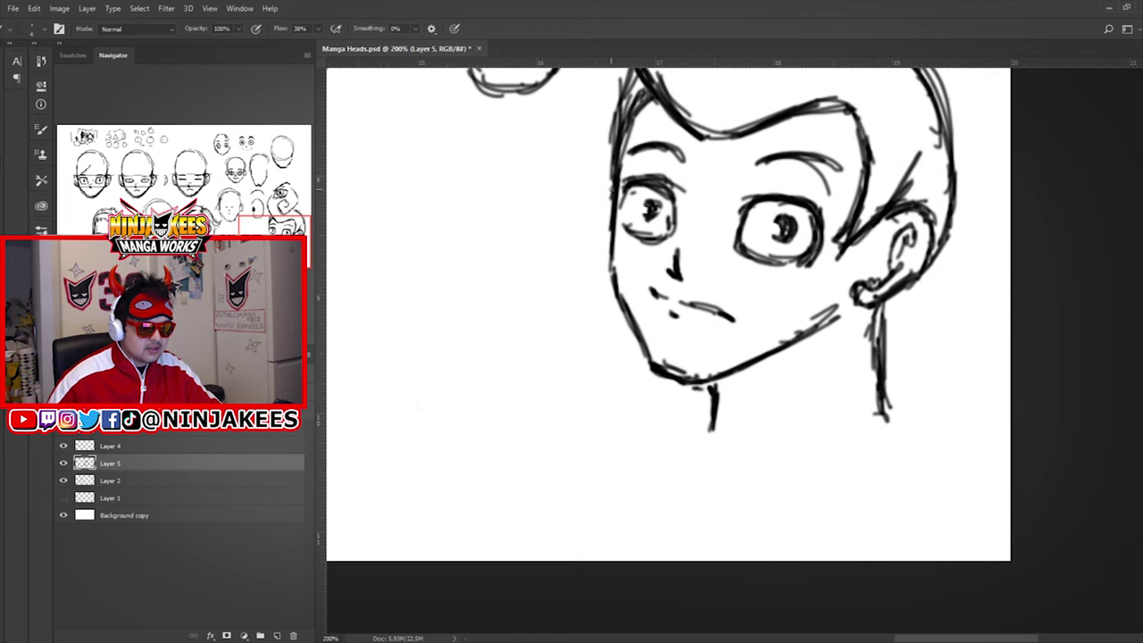
pyautogui.moveTo(598, 218); pyautogui.dragTo(600, 250)
pyautogui.hotkey('ctrl', 'z')
pyautogui.moveTo(611, 184); pyautogui.dragTo(607, 248)
pyautogui.hotkey('ctrl', 'z')
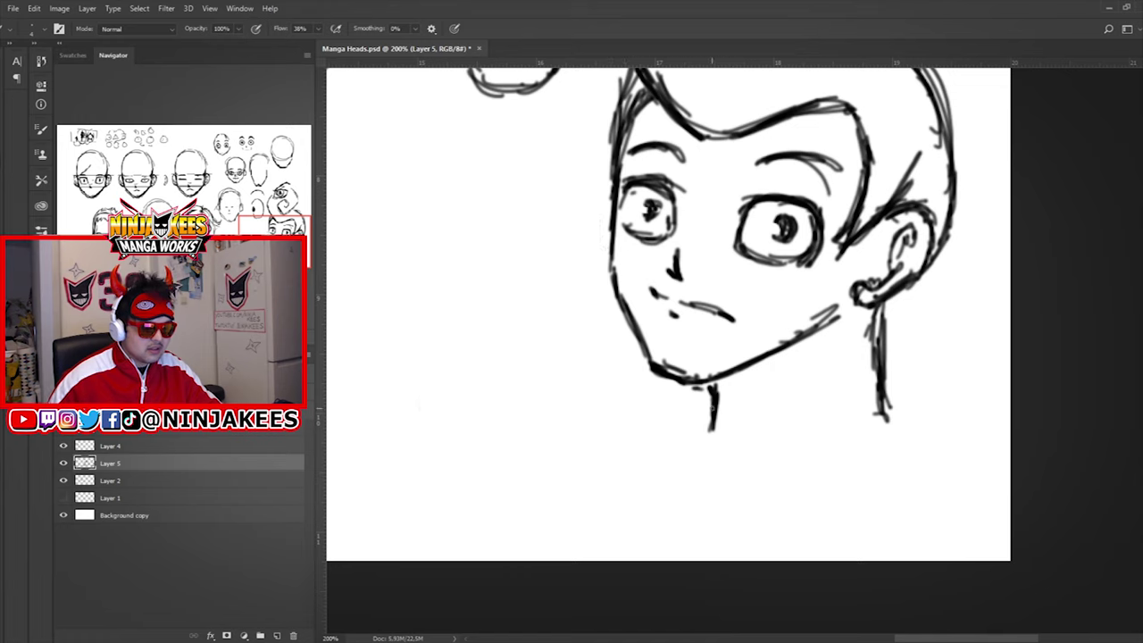
# Thicken the neck lines, mark the base of the neck and slope a shoulder line outward on each side.
pyautogui.moveTo(711, 394); pyautogui.dragTo(701, 439)
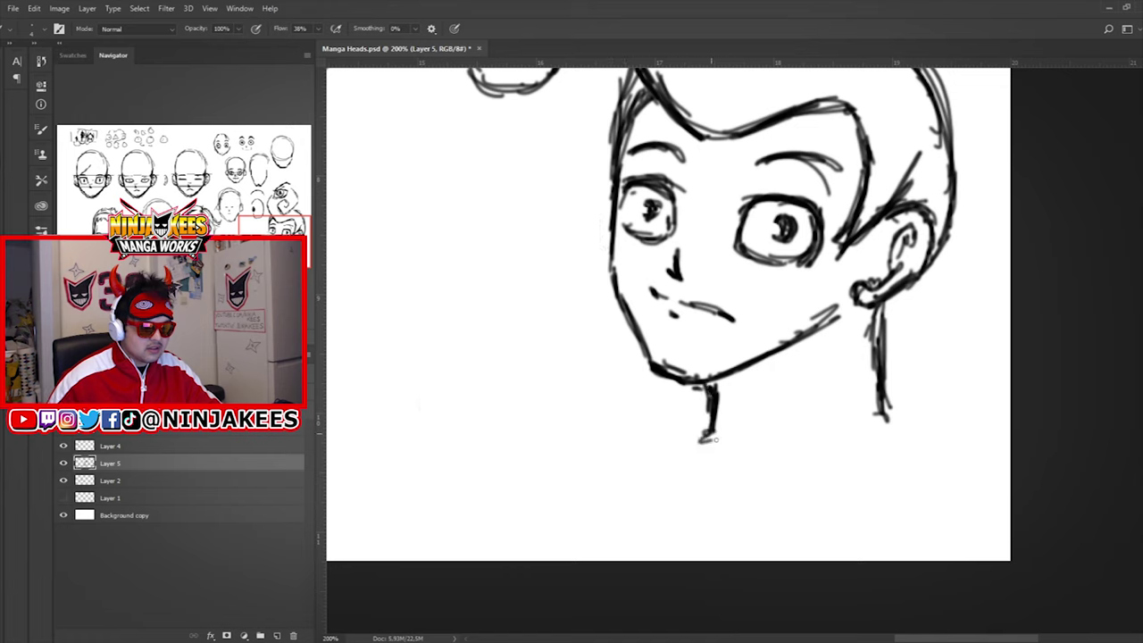
pyautogui.moveTo(862, 415); pyautogui.dragTo(827, 477)
pyautogui.moveTo(849, 459); pyautogui.dragTo(834, 486)
pyautogui.moveTo(711, 461); pyautogui.dragTo(701, 468)
pyautogui.moveTo(712, 433); pyautogui.dragTo(698, 447)
pyautogui.moveTo(714, 381); pyautogui.dragTo(705, 450)
pyautogui.moveTo(701, 457); pyautogui.dragTo(750, 454)
pyautogui.moveTo(882, 398); pyautogui.dragTo(898, 443)
pyautogui.moveTo(711, 437); pyautogui.dragTo(650, 472)
pyautogui.moveTo(891, 427); pyautogui.dragTo(948, 468)
# Add a slanted neck muscle line near the back of the neck and erase the extra stroke beside it.
pyautogui.moveTo(862, 391); pyautogui.dragTo(834, 500)
pyautogui.moveTo(877, 452); pyautogui.dragTo(866, 493)
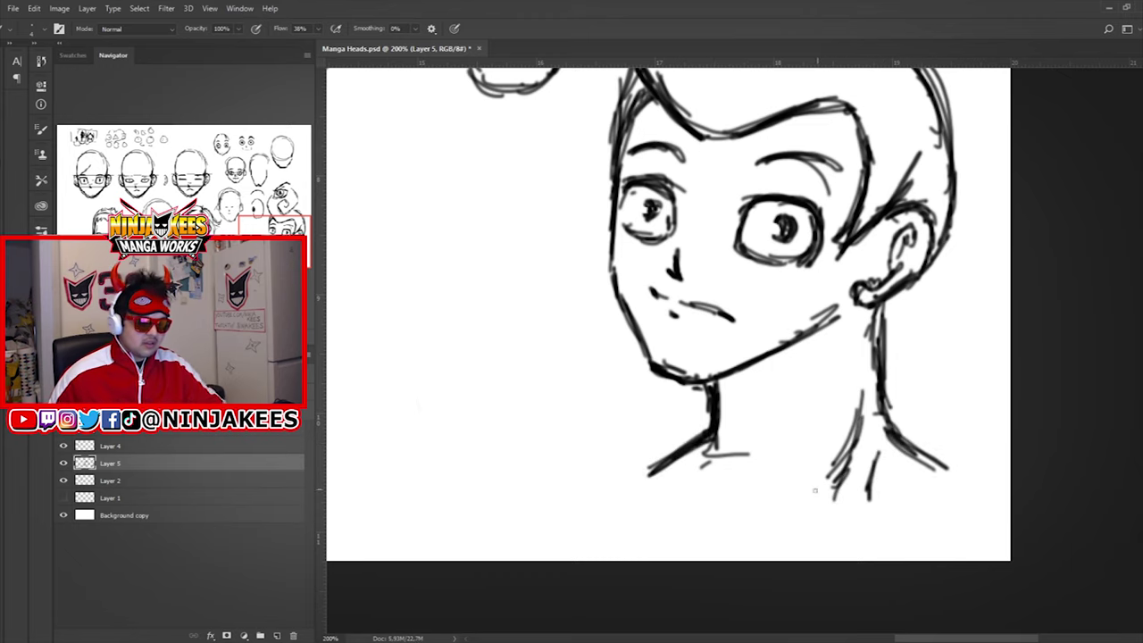
pyautogui.press('e')
pyautogui.moveTo(878, 452); pyautogui.dragTo(864, 500)
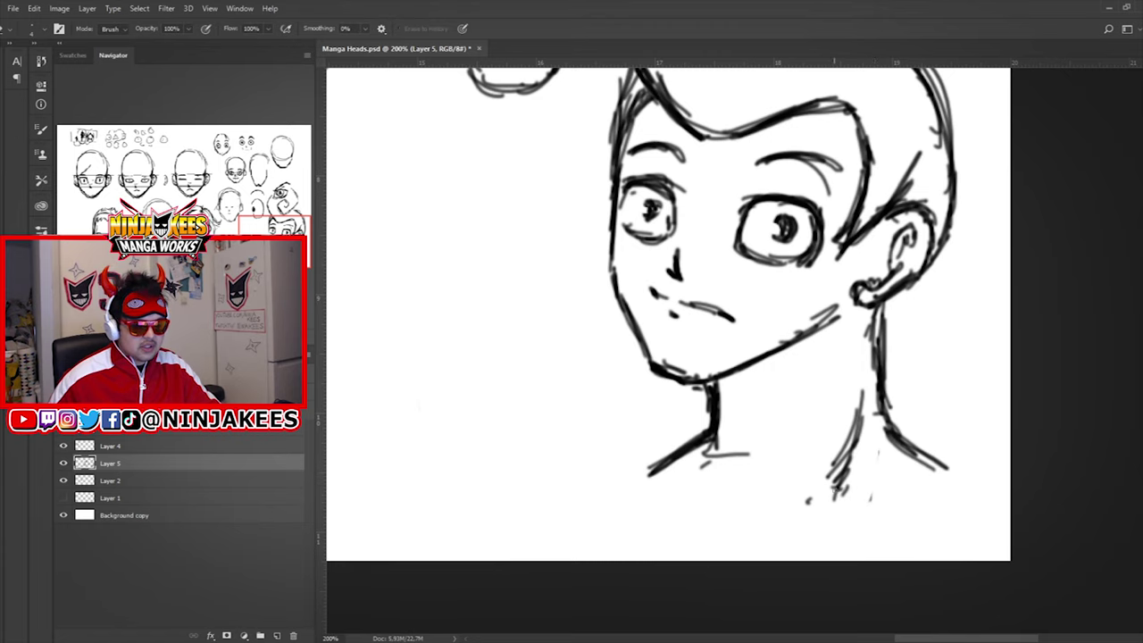
pyautogui.press('b')
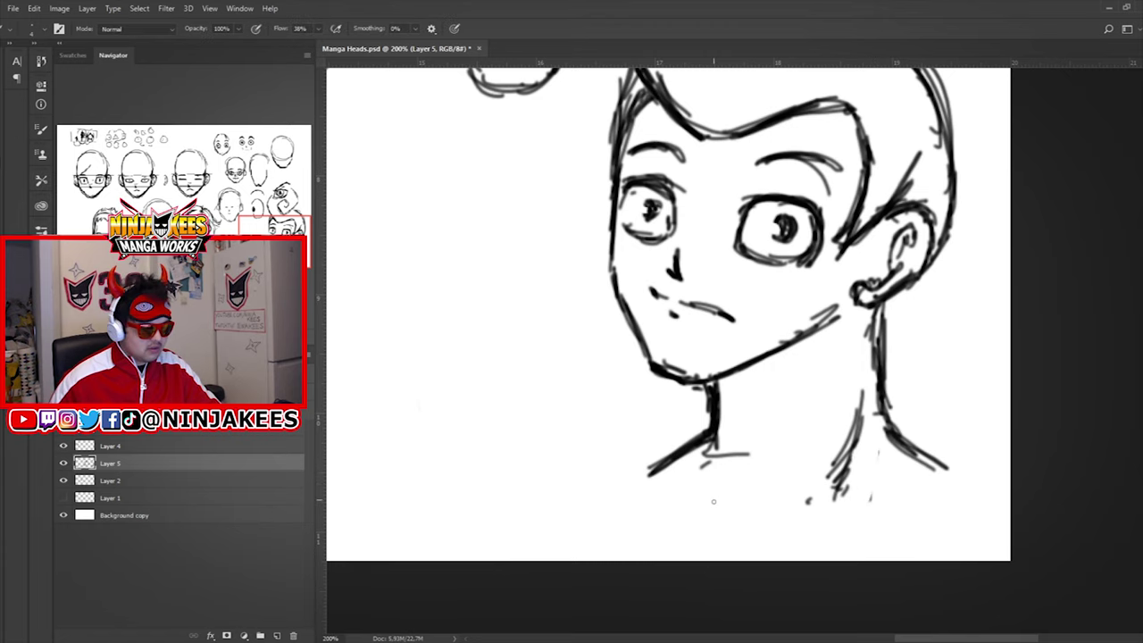
# Extend both shoulder lines outward and turn them down into short sleeve edges.
pyautogui.moveTo(670, 461); pyautogui.dragTo(635, 483)
pyautogui.moveTo(628, 484)
pyautogui.mouseDown()
pyautogui.moveTo(644, 519)
pyautogui.moveTo(669, 530)
pyautogui.mouseUp()
pyautogui.moveTo(914, 438)
pyautogui.mouseDown()
pyautogui.moveTo(936, 457)
pyautogui.moveTo(966, 459)
pyautogui.mouseUp()
pyautogui.moveTo(891, 431)
pyautogui.mouseDown()
pyautogui.moveTo(976, 471)
pyautogui.moveTo(913, 541)
pyautogui.mouseUp()
pyautogui.moveTo(962, 494); pyautogui.dragTo(980, 461)
pyautogui.moveTo(628, 483); pyautogui.dragTo(640, 533)
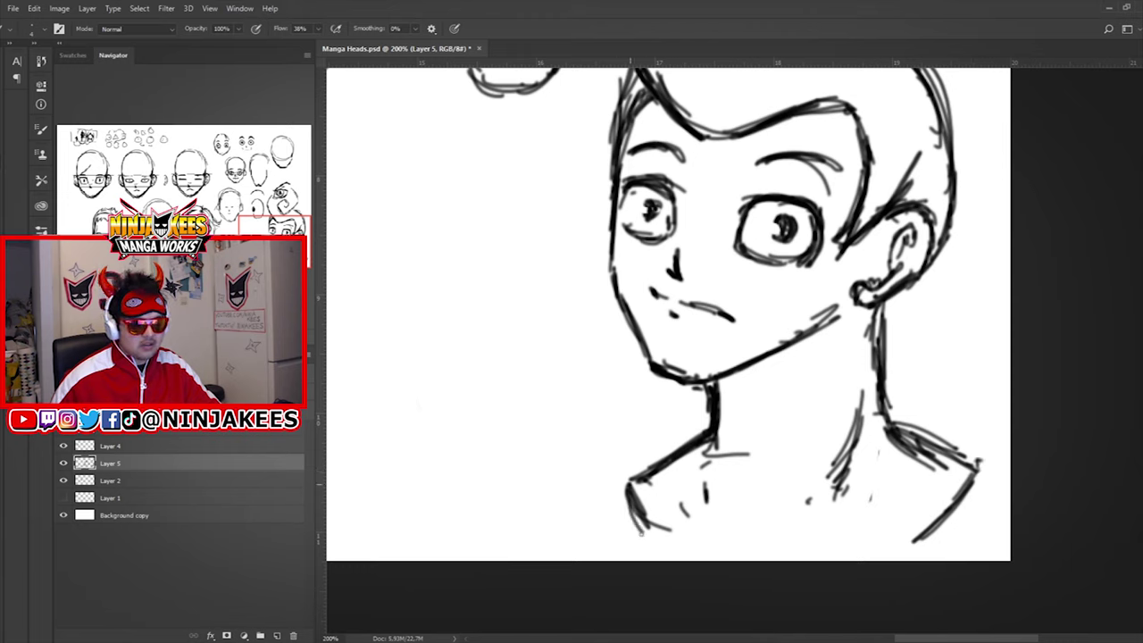
pyautogui.moveTo(633, 472); pyautogui.dragTo(579, 497)
pyautogui.moveTo(581, 495); pyautogui.dragTo(592, 534)
pyautogui.moveTo(970, 451)
pyautogui.mouseDown()
pyautogui.moveTo(995, 456)
pyautogui.moveTo(976, 465)
pyautogui.mouseUp()
# Sketch the shirt's open neckline with slanted strokes running inward from both shoulders.
pyautogui.moveTo(859, 482)
pyautogui.mouseDown()
pyautogui.moveTo(896, 467)
pyautogui.moveTo(789, 453)
pyautogui.mouseUp()
pyautogui.moveTo(703, 468); pyautogui.dragTo(759, 451)
pyautogui.moveTo(645, 471); pyautogui.dragTo(709, 487)
pyautogui.moveTo(646, 473); pyautogui.dragTo(714, 496)
pyautogui.moveTo(917, 457); pyautogui.dragTo(832, 488)
pyautogui.moveTo(892, 463)
pyautogui.mouseDown()
pyautogui.moveTo(809, 491)
pyautogui.moveTo(812, 506)
pyautogui.mouseUp()
pyautogui.moveTo(814, 493)
pyautogui.mouseDown()
pyautogui.moveTo(868, 475)
pyautogui.moveTo(831, 486)
pyautogui.mouseUp()
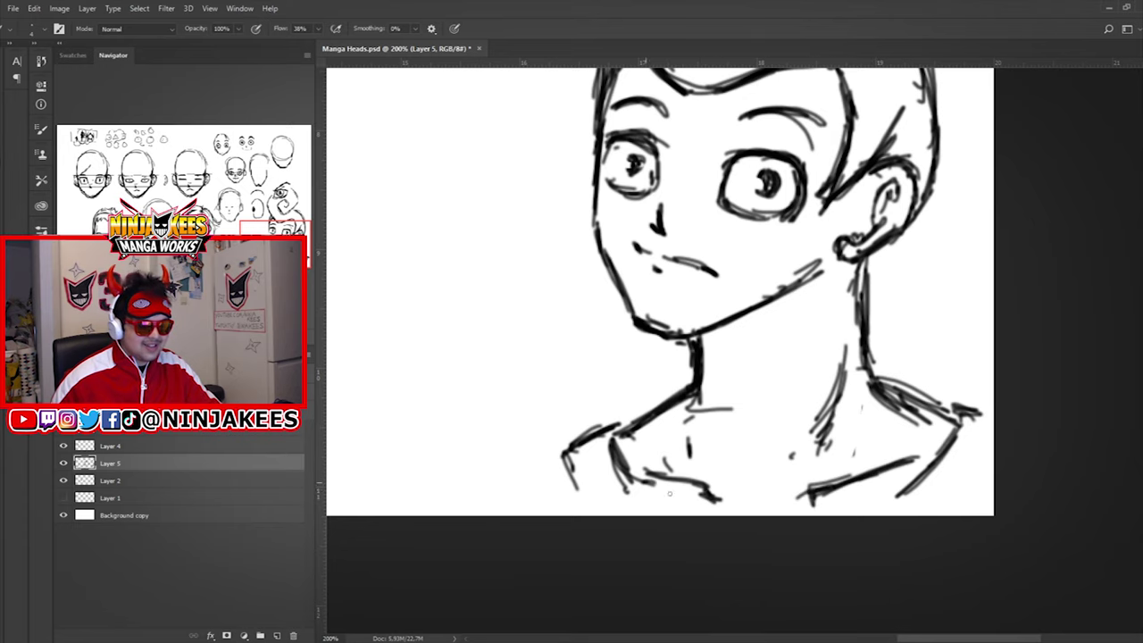
pyautogui.moveTo(760, 418); pyautogui.dragTo(705, 444)
# Thicken the far cheek contour from beside the eye down toward the chin.
pyautogui.moveTo(752, 358); pyautogui.dragTo(776, 419)
pyautogui.moveTo(730, 315); pyautogui.dragTo(735, 371)
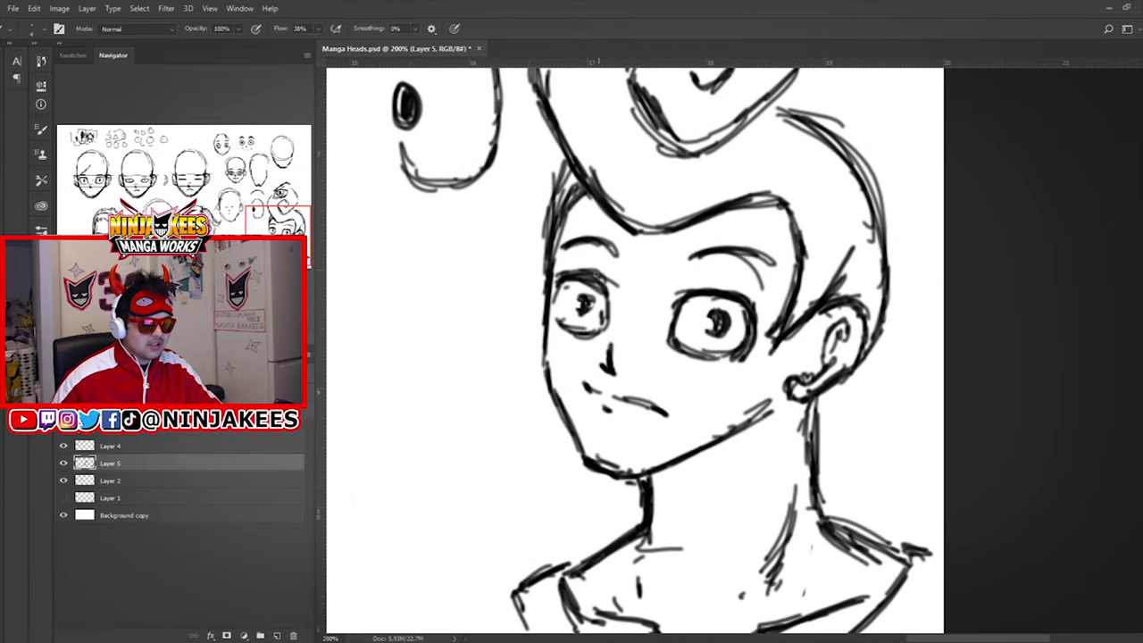
pyautogui.moveTo(550, 329); pyautogui.dragTo(549, 380)
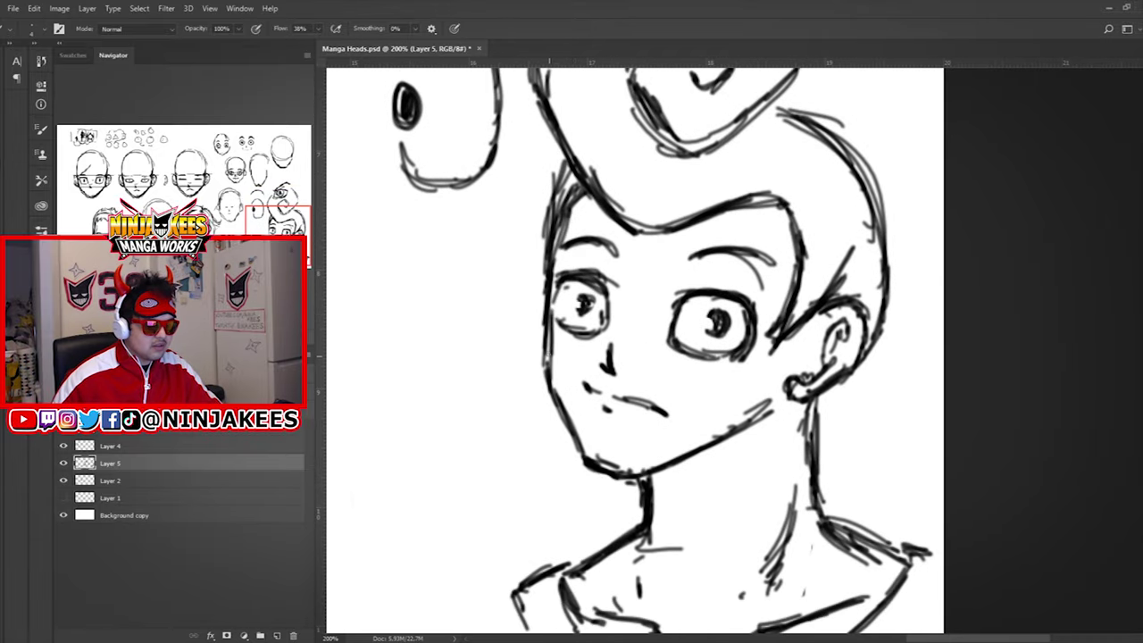
pyautogui.moveTo(551, 333); pyautogui.dragTo(565, 410)
pyautogui.moveTo(549, 361); pyautogui.dragTo(579, 440)
# Hatch a diagonal shadow on the neck beneath the jaw line.
pyautogui.moveTo(712, 417)
pyautogui.mouseDown()
pyautogui.moveTo(698, 348)
pyautogui.moveTo(715, 406)
pyautogui.mouseUp()
pyautogui.moveTo(736, 357); pyautogui.dragTo(680, 423)
pyautogui.moveTo(703, 382); pyautogui.dragTo(639, 437)
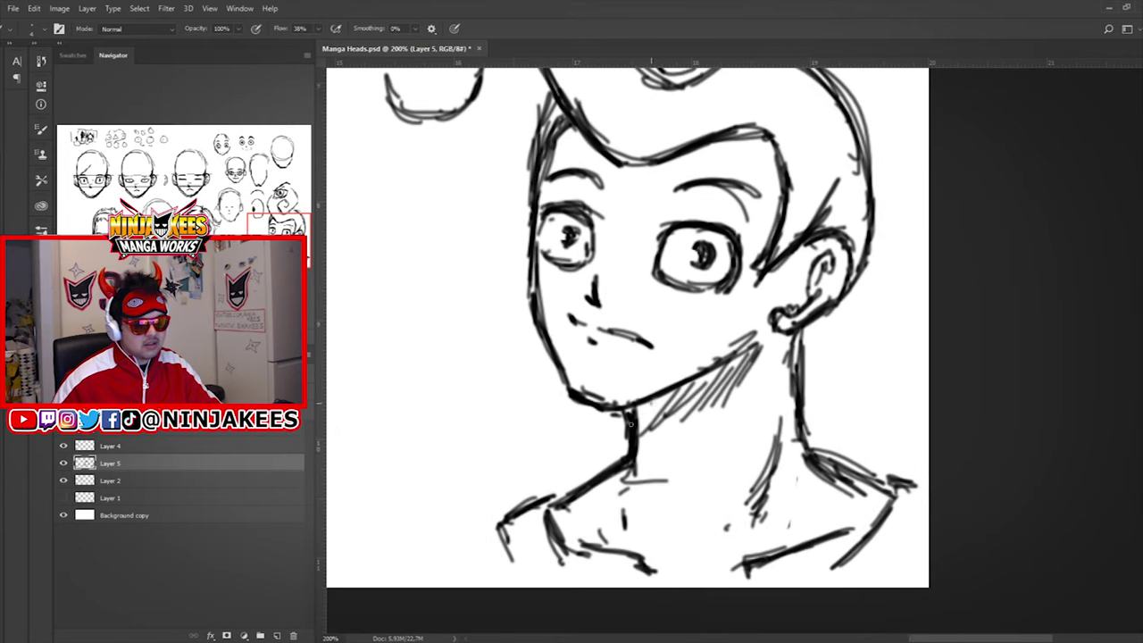
pyautogui.moveTo(716, 289); pyautogui.dragTo(640, 390)
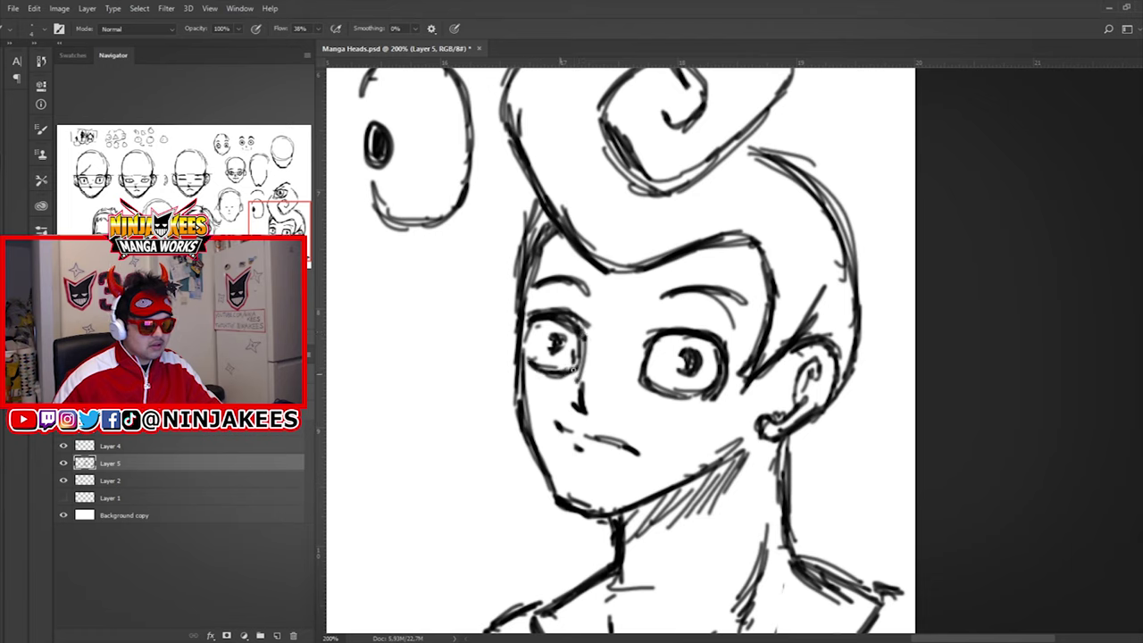
# Thicken both eyebrows with extra strokes at their outer ends.
pyautogui.moveTo(538, 285); pyautogui.dragTo(602, 289)
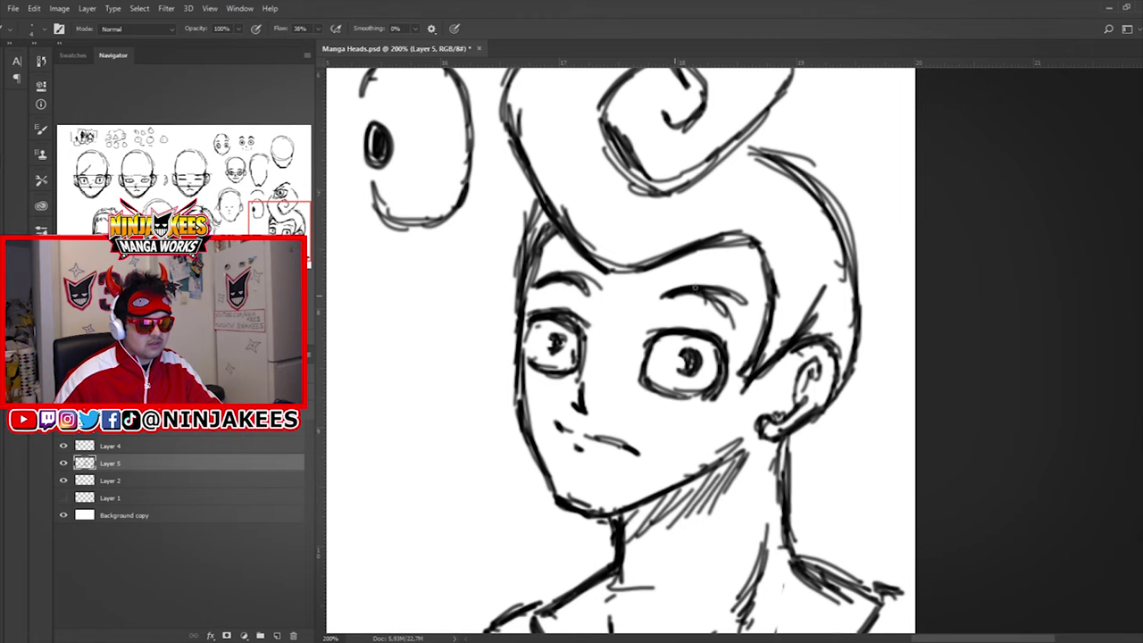
pyautogui.moveTo(689, 339); pyautogui.dragTo(726, 269)
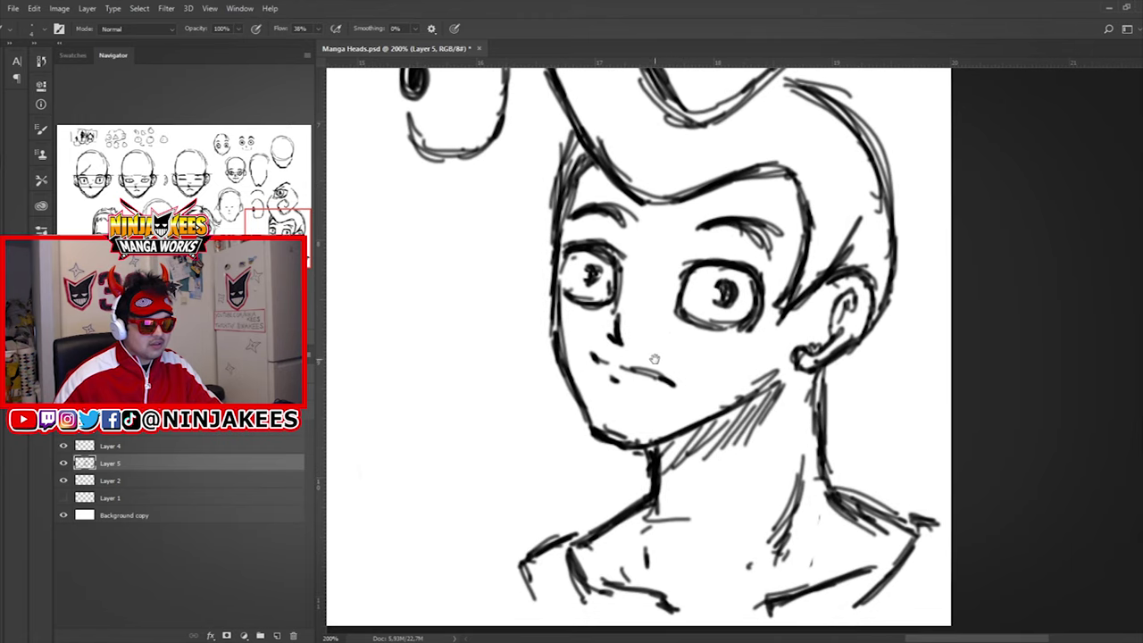
# Erase the tip of the chin to try a different chin shape and restore the original contour.
pyautogui.moveTo(710, 403); pyautogui.dragTo(628, 413)
pyautogui.moveTo(705, 415); pyautogui.dragTo(742, 381)
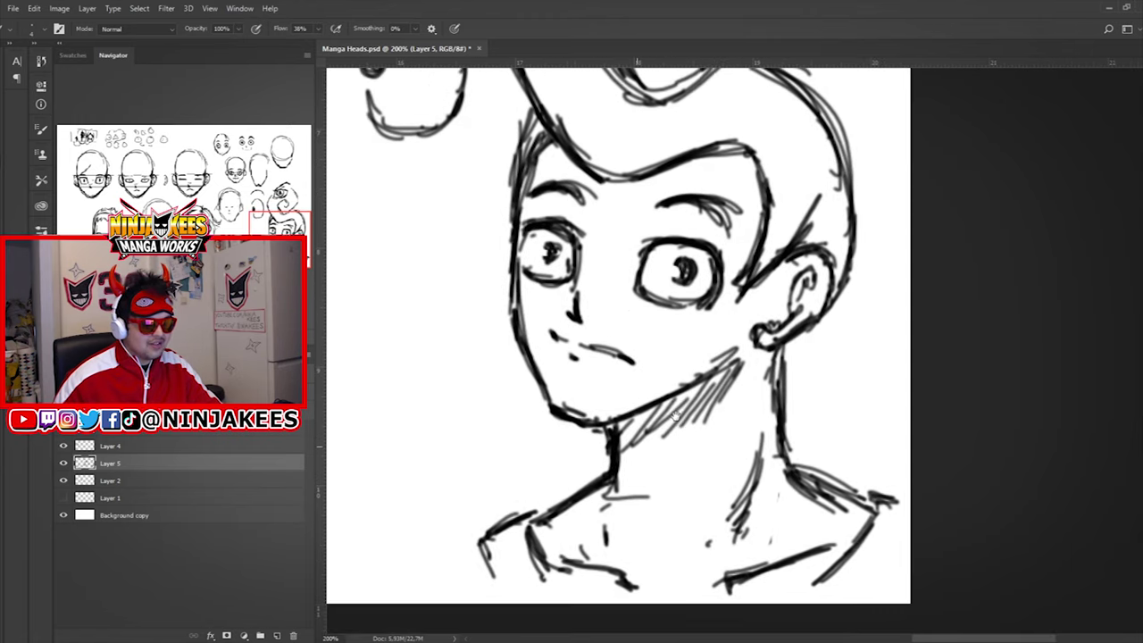
pyautogui.hotkey('ctrl', 'z')
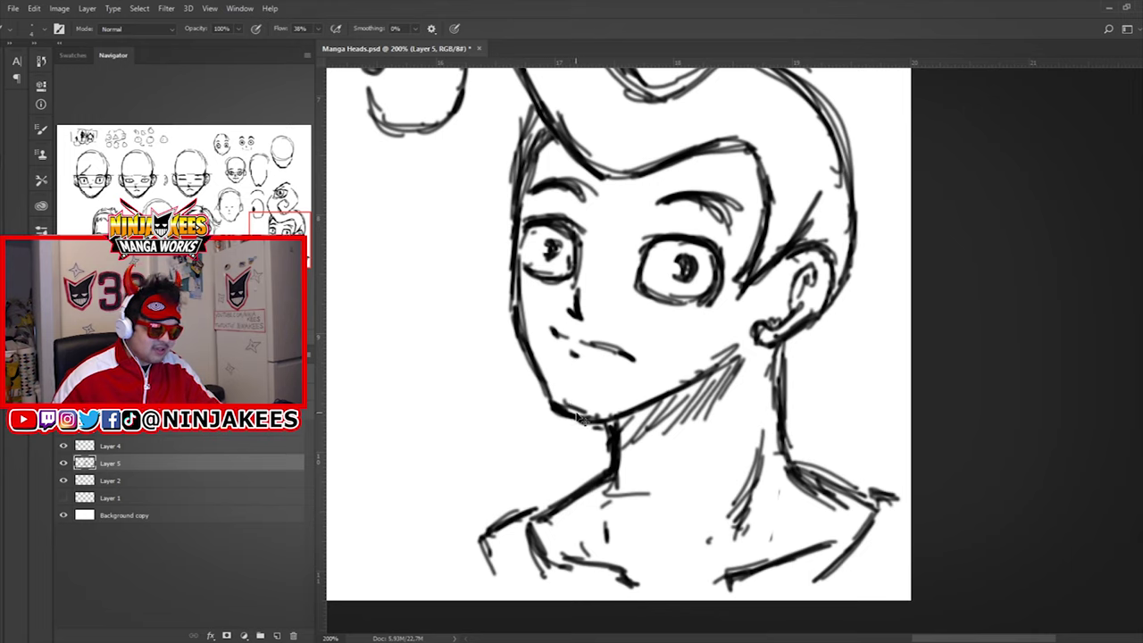
pyautogui.press('e')
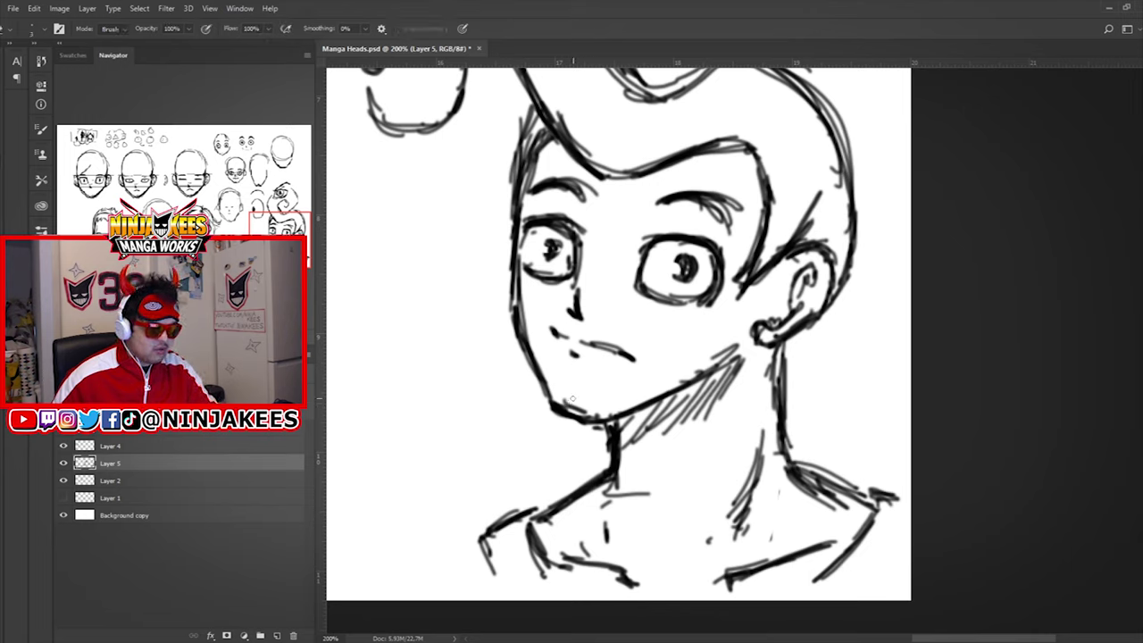
pyautogui.moveTo(556, 397)
pyautogui.mouseDown()
pyautogui.moveTo(594, 400)
pyautogui.moveTo(584, 412)
pyautogui.moveTo(605, 416)
pyautogui.moveTo(566, 383)
pyautogui.mouseUp()
pyautogui.press('b')
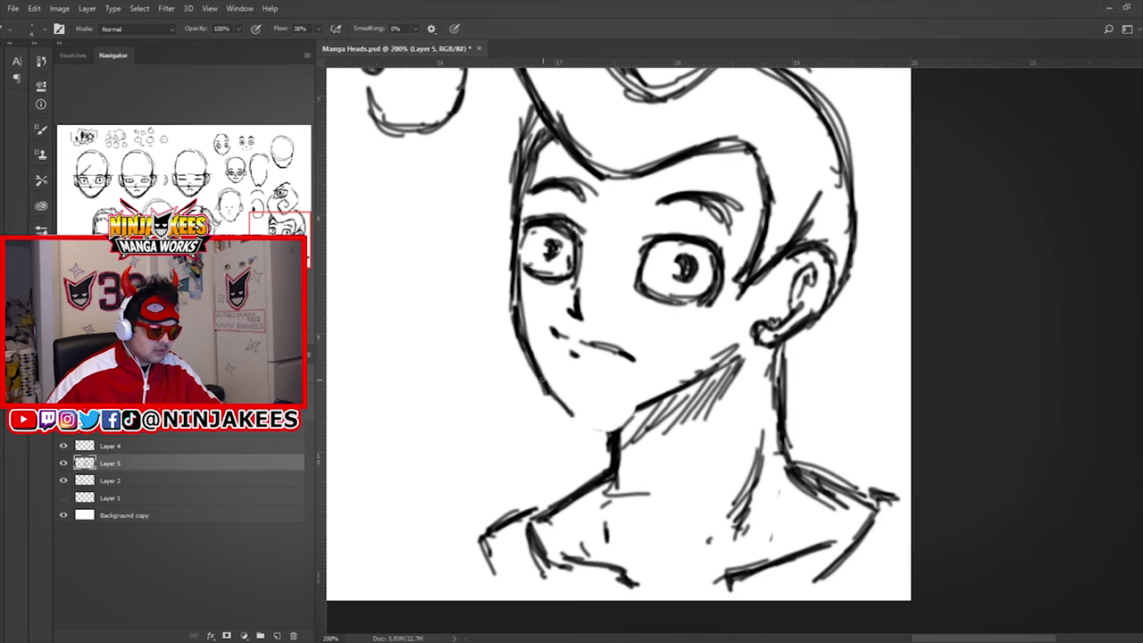
pyautogui.moveTo(588, 416); pyautogui.dragTo(636, 411)
pyautogui.hotkey('ctrl', 'z')
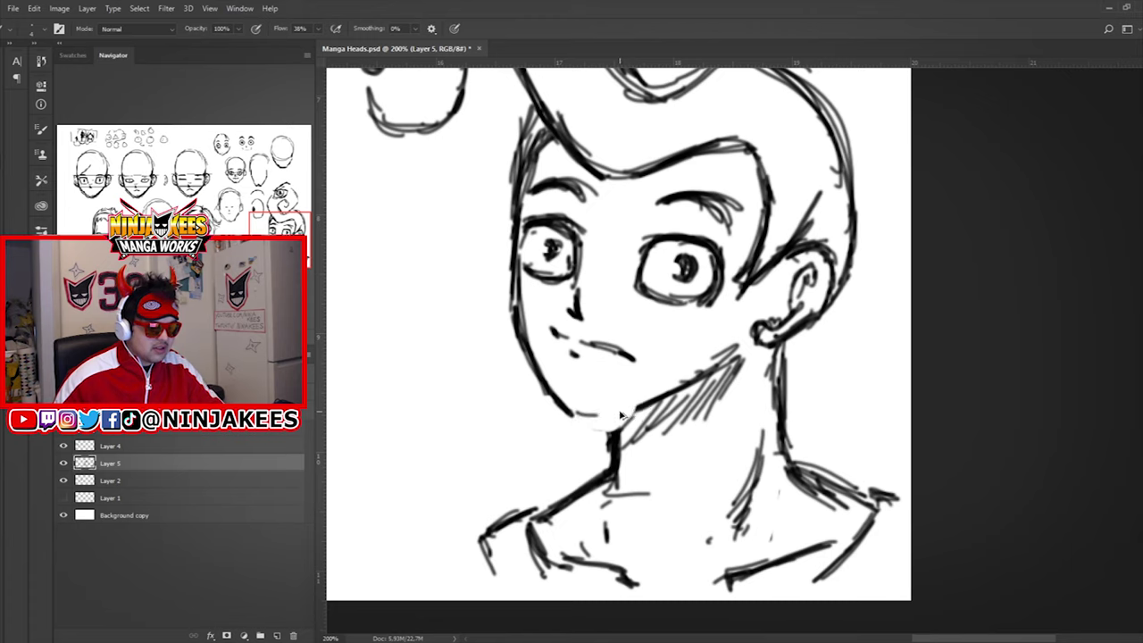
pyautogui.moveTo(546, 400); pyautogui.dragTo(619, 412)
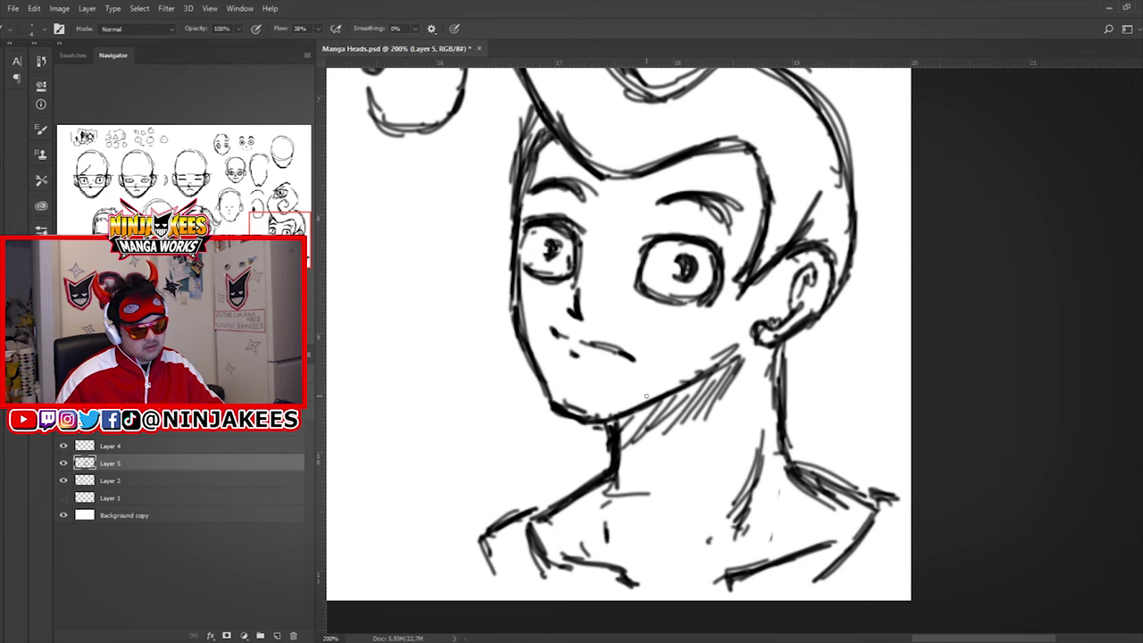
# Erase the small pupils from both eyes and paint large solid black round pupils in their place.
pyautogui.moveTo(697, 312); pyautogui.dragTo(638, 465)
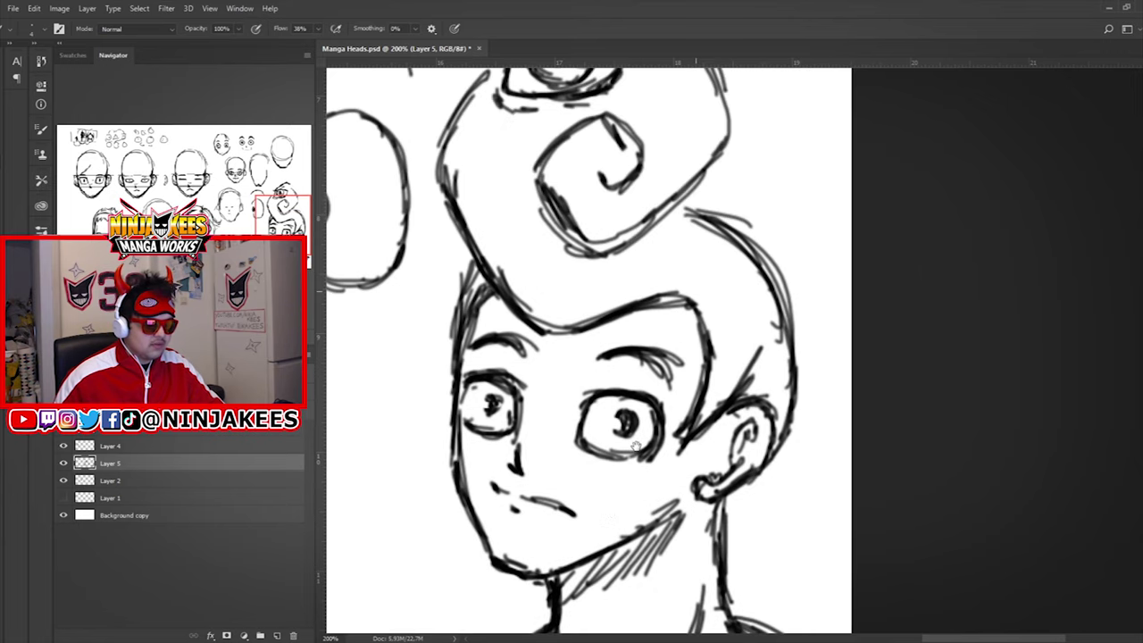
pyautogui.press('e')
pyautogui.moveTo(628, 418)
pyautogui.mouseDown()
pyautogui.moveTo(616, 423)
pyautogui.moveTo(633, 425)
pyautogui.mouseUp()
pyautogui.moveTo(482, 404); pyautogui.dragTo(493, 406)
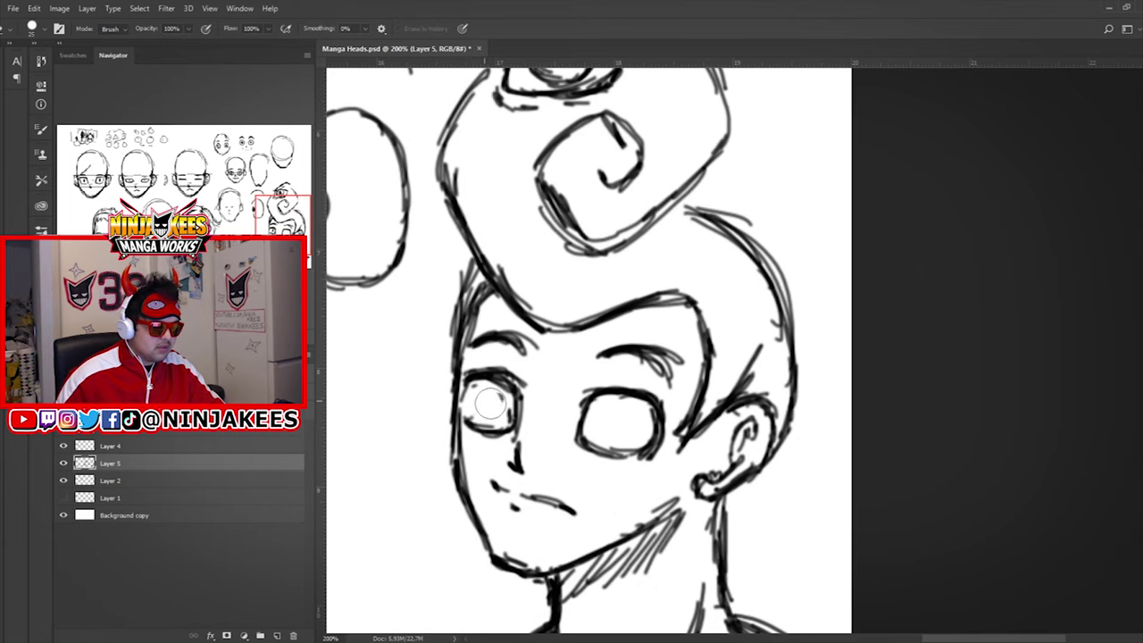
pyautogui.press('b')
pyautogui.moveTo(624, 424); pyautogui.dragTo(628, 415)
pyautogui.moveTo(488, 404); pyautogui.dragTo(493, 409)
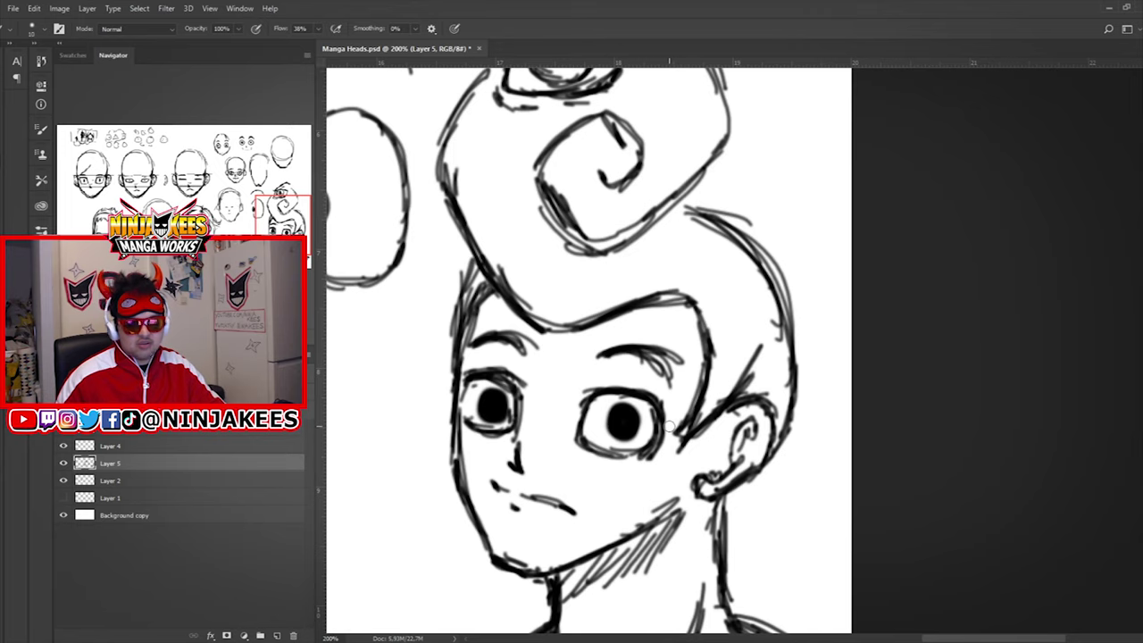
# Fill the angled character's quiff and the hair down to the ear with solid black, leaving thin light lines around the curl.
pyautogui.moveTo(670, 424); pyautogui.dragTo(792, 319)
pyautogui.moveTo(757, 278)
pyautogui.mouseDown()
pyautogui.moveTo(704, 404)
pyautogui.moveTo(674, 317)
pyautogui.moveTo(593, 404)
pyautogui.moveTo(665, 403)
pyautogui.mouseUp()
pyautogui.moveTo(667, 291)
pyautogui.mouseDown()
pyautogui.moveTo(721, 250)
pyautogui.moveTo(620, 337)
pyautogui.moveTo(744, 280)
pyautogui.moveTo(734, 302)
pyautogui.moveTo(768, 339)
pyautogui.moveTo(742, 438)
pyautogui.moveTo(795, 355)
pyautogui.moveTo(796, 397)
pyautogui.moveTo(780, 407)
pyautogui.moveTo(821, 434)
pyautogui.mouseUp()
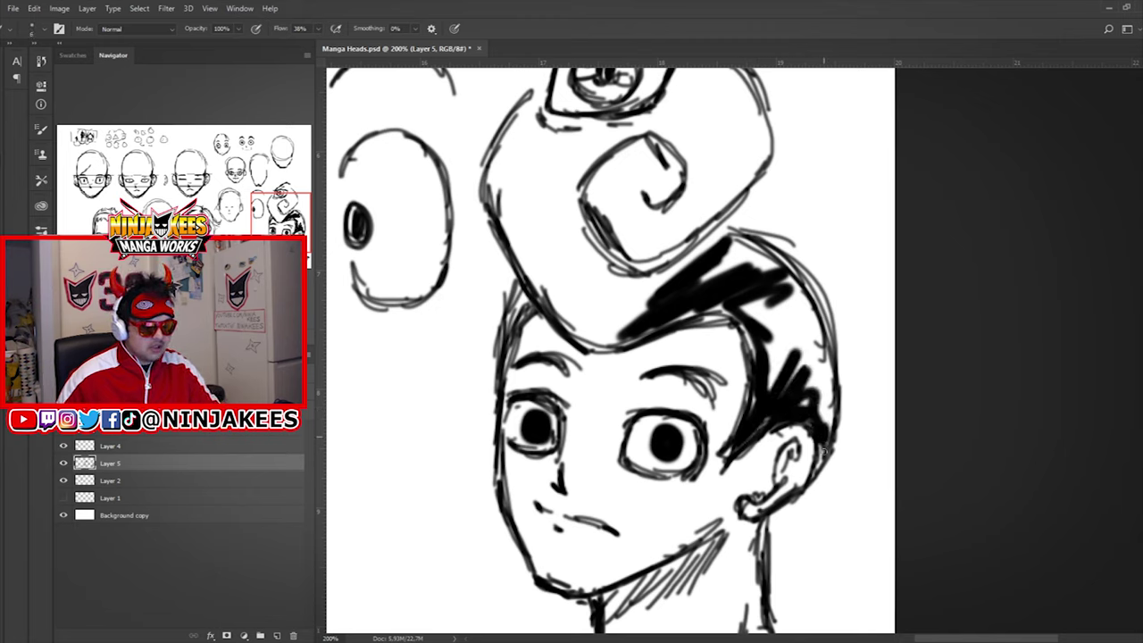
pyautogui.moveTo(818, 389)
pyautogui.mouseDown()
pyautogui.moveTo(804, 411)
pyautogui.moveTo(832, 353)
pyautogui.moveTo(784, 347)
pyautogui.mouseUp()
pyautogui.moveTo(731, 256)
pyautogui.mouseDown()
pyautogui.moveTo(667, 285)
pyautogui.moveTo(729, 252)
pyautogui.moveTo(741, 249)
pyautogui.moveTo(694, 276)
pyautogui.moveTo(750, 279)
pyautogui.moveTo(755, 257)
pyautogui.moveTo(777, 260)
pyautogui.moveTo(769, 276)
pyautogui.moveTo(806, 332)
pyautogui.moveTo(809, 315)
pyautogui.moveTo(808, 365)
pyautogui.moveTo(773, 318)
pyautogui.moveTo(762, 388)
pyautogui.moveTo(807, 364)
pyautogui.moveTo(757, 300)
pyautogui.moveTo(738, 308)
pyautogui.moveTo(782, 317)
pyautogui.moveTo(777, 363)
pyautogui.moveTo(747, 308)
pyautogui.moveTo(725, 300)
pyautogui.moveTo(667, 313)
pyautogui.moveTo(754, 325)
pyautogui.moveTo(770, 363)
pyautogui.mouseUp()
pyautogui.moveTo(616, 267)
pyautogui.mouseDown()
pyautogui.moveTo(763, 359)
pyautogui.moveTo(686, 391)
pyautogui.mouseUp()
pyautogui.moveTo(587, 247); pyautogui.dragTo(555, 312)
pyautogui.moveTo(650, 281)
pyautogui.mouseDown()
pyautogui.moveTo(624, 329)
pyautogui.moveTo(658, 404)
pyautogui.moveTo(715, 419)
pyautogui.moveTo(675, 409)
pyautogui.moveTo(668, 393)
pyautogui.moveTo(723, 417)
pyautogui.moveTo(654, 453)
pyautogui.moveTo(716, 453)
pyautogui.moveTo(633, 456)
pyautogui.moveTo(657, 459)
pyautogui.moveTo(588, 370)
pyautogui.moveTo(625, 438)
pyautogui.moveTo(613, 433)
pyautogui.moveTo(578, 337)
pyautogui.moveTo(568, 350)
pyautogui.moveTo(558, 305)
pyautogui.moveTo(577, 281)
pyautogui.moveTo(592, 271)
pyautogui.moveTo(632, 287)
pyautogui.moveTo(619, 277)
pyautogui.moveTo(661, 274)
pyautogui.moveTo(612, 333)
pyautogui.moveTo(599, 304)
pyautogui.moveTo(569, 338)
pyautogui.moveTo(604, 354)
pyautogui.moveTo(599, 296)
pyautogui.moveTo(643, 400)
pyautogui.moveTo(699, 439)
pyautogui.moveTo(646, 439)
pyautogui.moveTo(605, 378)
pyautogui.moveTo(602, 347)
pyautogui.moveTo(726, 305)
pyautogui.moveTo(710, 277)
pyautogui.moveTo(663, 311)
pyautogui.moveTo(675, 358)
pyautogui.moveTo(704, 383)
pyautogui.moveTo(826, 279)
pyautogui.moveTo(807, 305)
pyautogui.moveTo(815, 233)
pyautogui.moveTo(781, 178)
pyautogui.moveTo(734, 251)
pyautogui.moveTo(768, 313)
pyautogui.moveTo(757, 330)
pyautogui.moveTo(754, 312)
pyautogui.moveTo(723, 350)
pyautogui.moveTo(696, 325)
pyautogui.moveTo(692, 361)
pyautogui.moveTo(781, 304)
pyautogui.moveTo(746, 247)
pyautogui.moveTo(762, 294)
pyautogui.moveTo(793, 301)
pyautogui.mouseUp()
pyautogui.moveTo(594, 536)
pyautogui.mouseDown()
pyautogui.moveTo(637, 319)
pyautogui.moveTo(697, 264)
pyautogui.mouseUp()
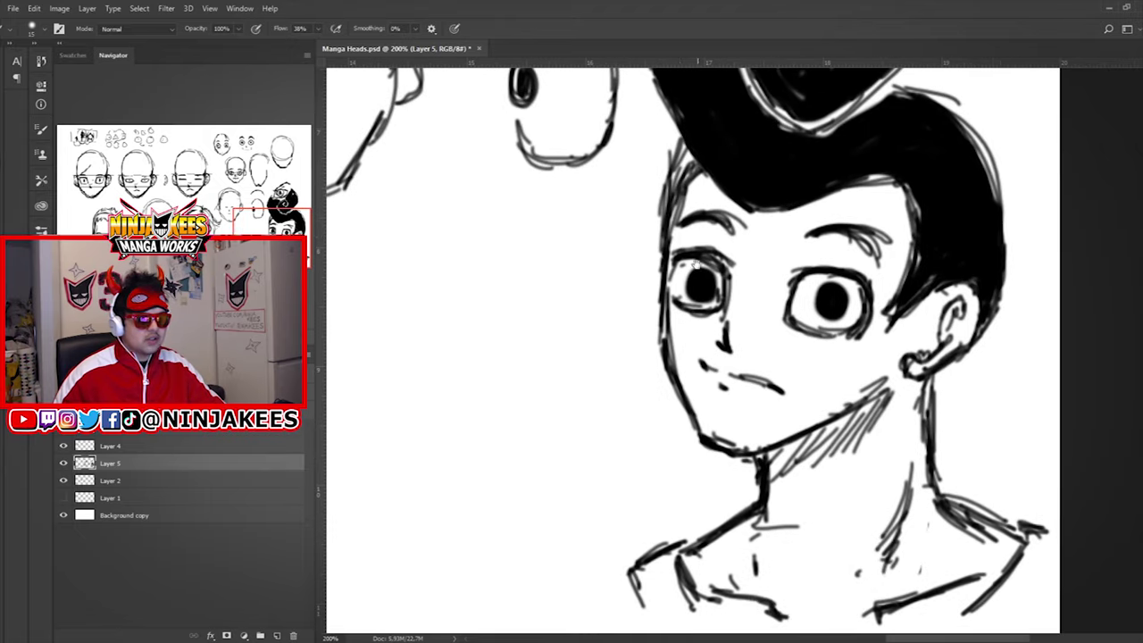
pyautogui.moveTo(691, 165); pyautogui.dragTo(677, 173)
pyautogui.moveTo(779, 203); pyautogui.dragTo(852, 279)
# Draw a round skull with a short vertical side line on each side in the blank area beside the spiky-haired character.
pyautogui.hotkey('ctrl', '-')
pyautogui.hotkey('ctrl', '-')
pyautogui.hotkey('ctrl', '-')
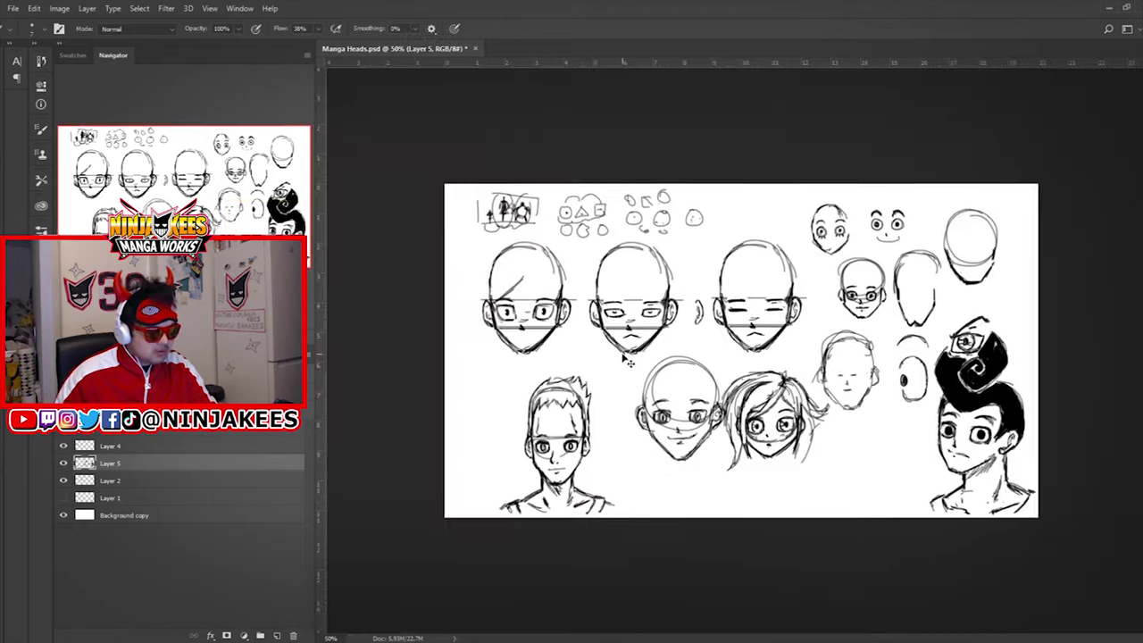
pyautogui.hotkey('ctrl', '+')
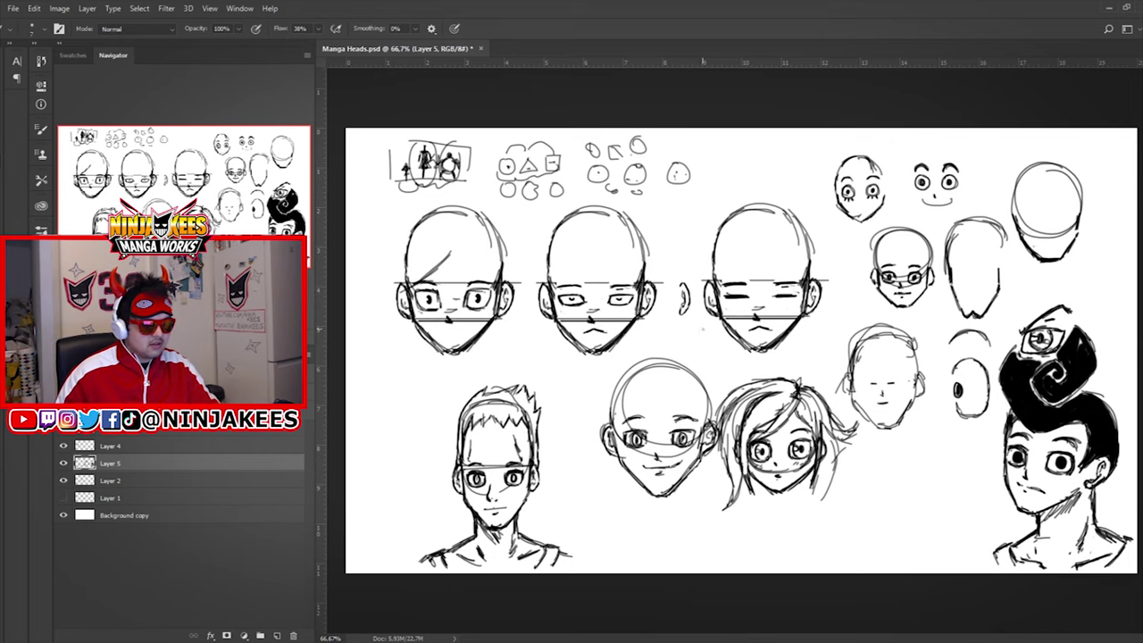
pyautogui.hotkey('ctrl', '+')
pyautogui.hotkey('ctrl', '+')
pyautogui.moveTo(629, 390); pyautogui.dragTo(1027, 232)
pyautogui.moveTo(406, 508)
pyautogui.mouseDown()
pyautogui.moveTo(656, 315)
pyautogui.moveTo(848, 255)
pyautogui.mouseUp()
pyautogui.hotkey('ctrl', 'z')
pyautogui.moveTo(543, 183)
pyautogui.mouseDown()
pyautogui.moveTo(597, 197)
pyautogui.moveTo(584, 189)
pyautogui.mouseUp()
pyautogui.moveTo(453, 300); pyautogui.dragTo(466, 400)
pyautogui.moveTo(648, 316); pyautogui.dragTo(645, 393)
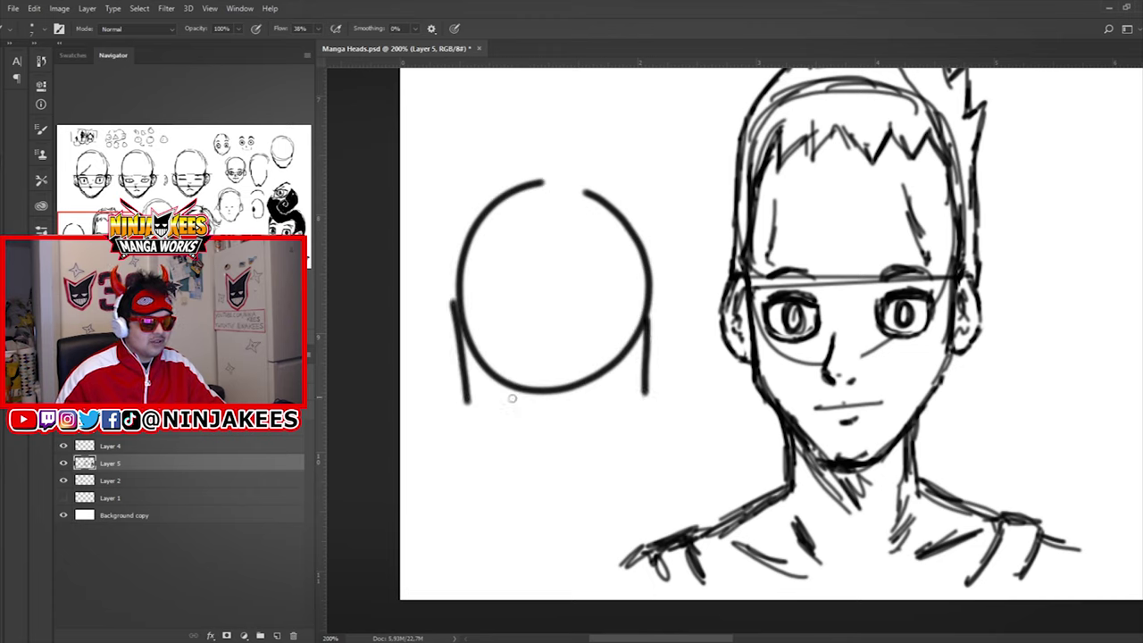
# Add an angular jaw beneath the round skull, with slanted sides meeting a thick, flat chin.
pyautogui.moveTo(462, 392); pyautogui.dragTo(540, 474)
pyautogui.moveTo(654, 390)
pyautogui.mouseDown()
pyautogui.moveTo(558, 485)
pyautogui.moveTo(581, 462)
pyautogui.moveTo(530, 485)
pyautogui.moveTo(580, 464)
pyautogui.mouseUp()
pyautogui.press('e')
pyautogui.press('b')
pyautogui.moveTo(666, 327)
pyautogui.mouseDown()
pyautogui.moveTo(622, 442)
pyautogui.moveTo(636, 349)
pyautogui.mouseUp()
pyautogui.moveTo(546, 489)
pyautogui.mouseDown()
pyautogui.moveTo(509, 488)
pyautogui.moveTo(565, 475)
pyautogui.mouseUp()
pyautogui.moveTo(591, 450); pyautogui.dragTo(611, 429)
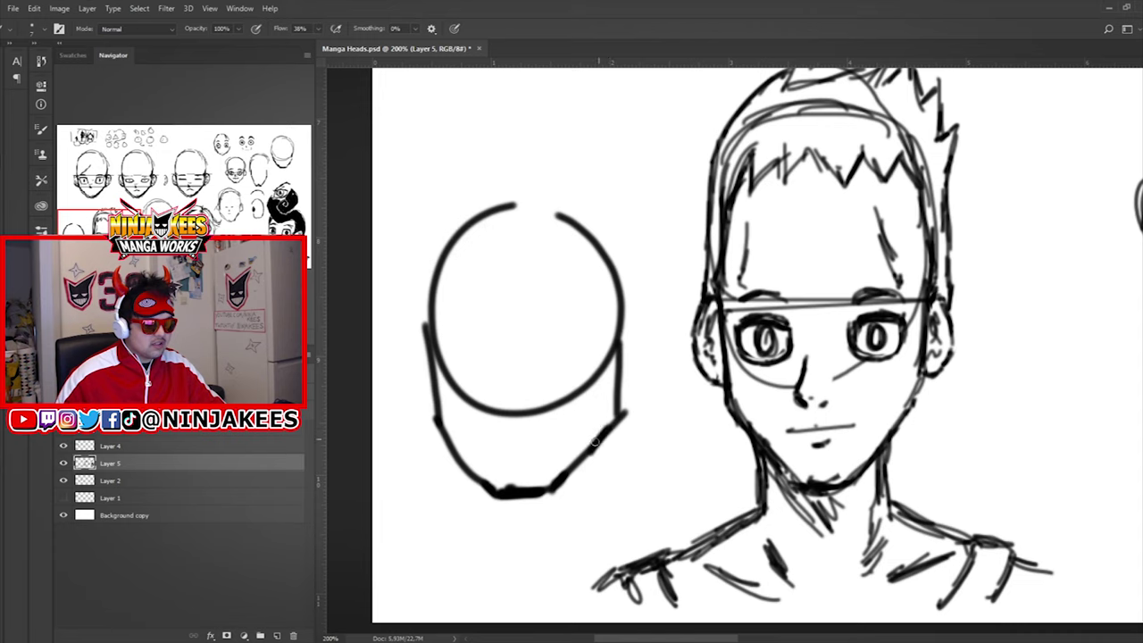
# Add horizontal guide lines at the brow and nose-base levels of the new head and draw both ears between them.
pyautogui.moveTo(427, 344)
pyautogui.mouseDown()
pyautogui.moveTo(589, 451)
pyautogui.moveTo(618, 339)
pyautogui.moveTo(623, 412)
pyautogui.mouseUp()
pyautogui.keyDown('shift'); pyautogui.click(427, 414); pyautogui.keyUp('shift')
pyautogui.keyDown('shift'); pyautogui.click(616, 411); pyautogui.keyUp('shift')
pyautogui.moveTo(427, 342); pyautogui.dragTo(432, 409)
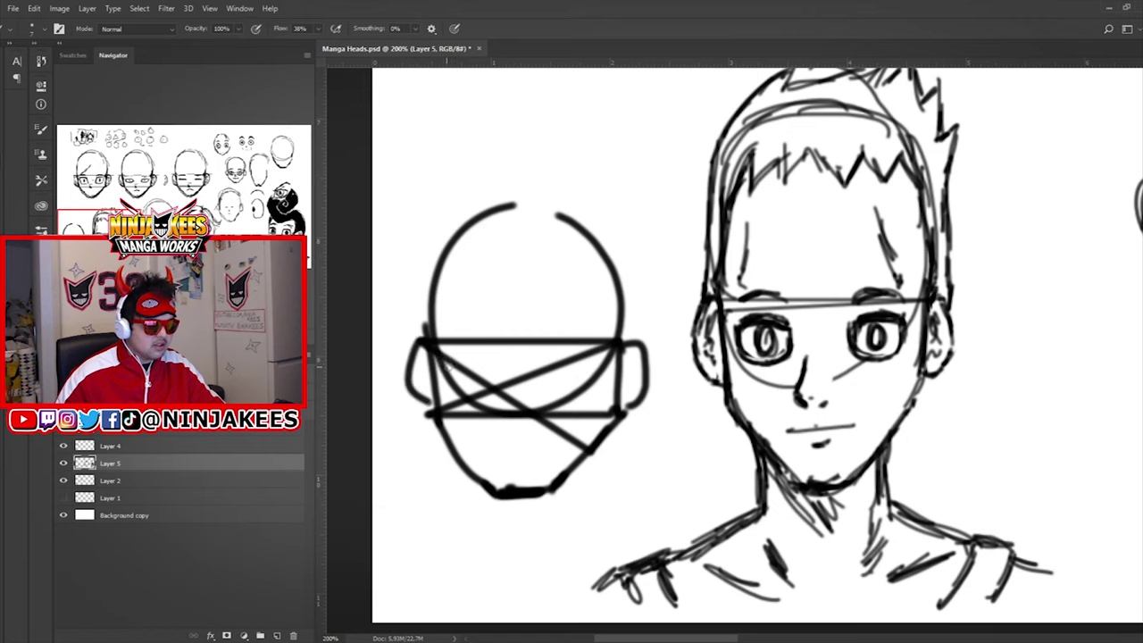
# Draw simple oval eyes between the guide lines, plus a line joining them, short eyebrows and a small nose mark.
pyautogui.moveTo(467, 354); pyautogui.dragTo(491, 387)
pyautogui.moveTo(571, 369)
pyautogui.mouseDown()
pyautogui.moveTo(568, 382)
pyautogui.moveTo(510, 374)
pyautogui.moveTo(577, 355)
pyautogui.moveTo(585, 341)
pyautogui.mouseUp()
pyautogui.hotkey('ctrl', 'z')
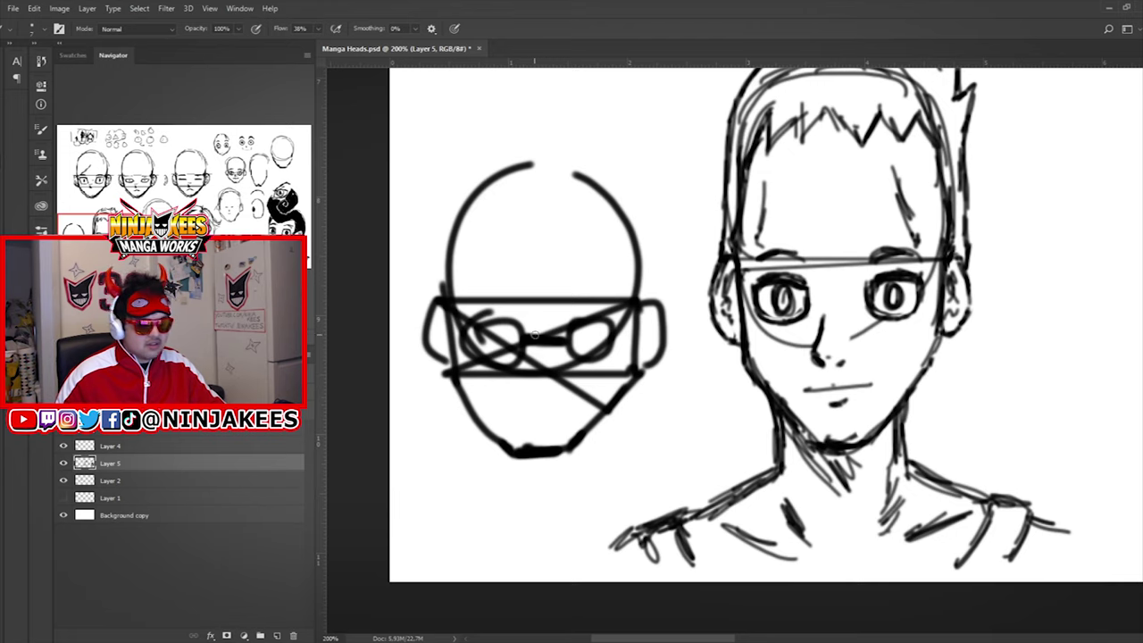
pyautogui.moveTo(471, 299); pyautogui.dragTo(621, 301)
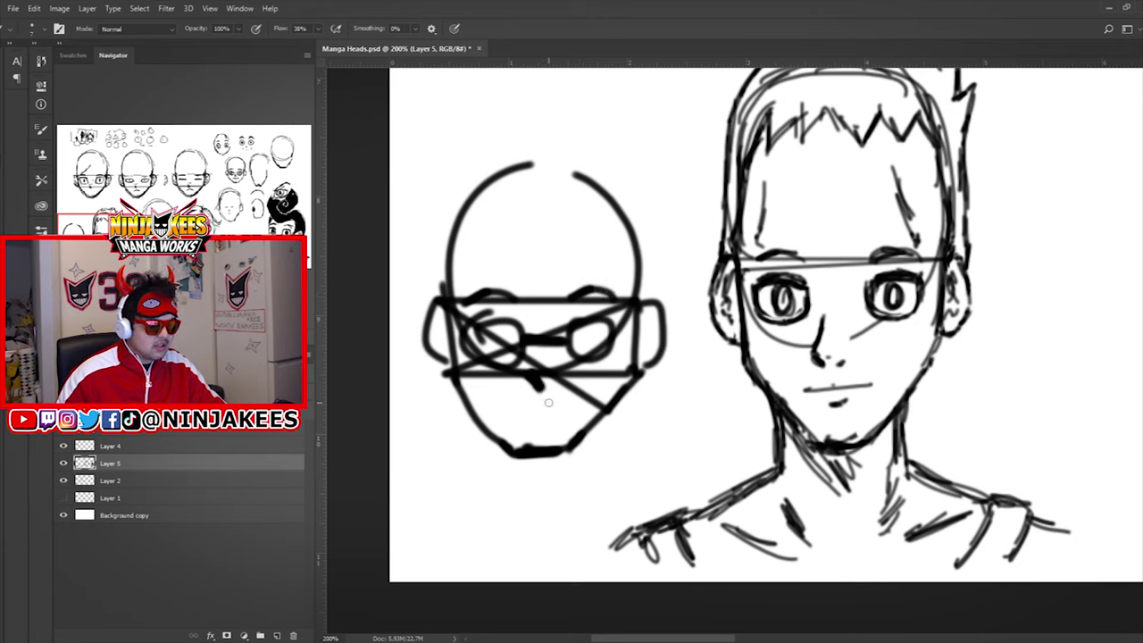
# Try mouth strokes of different widths and heights below the new head's nose, undoing each one.
pyautogui.moveTo(517, 406); pyautogui.dragTo(574, 404)
pyautogui.hotkey('ctrl', 'z')
pyautogui.moveTo(473, 405); pyautogui.dragTo(602, 402)
pyautogui.hotkey('ctrl', 'z')
pyautogui.moveTo(513, 403); pyautogui.dragTo(545, 402)
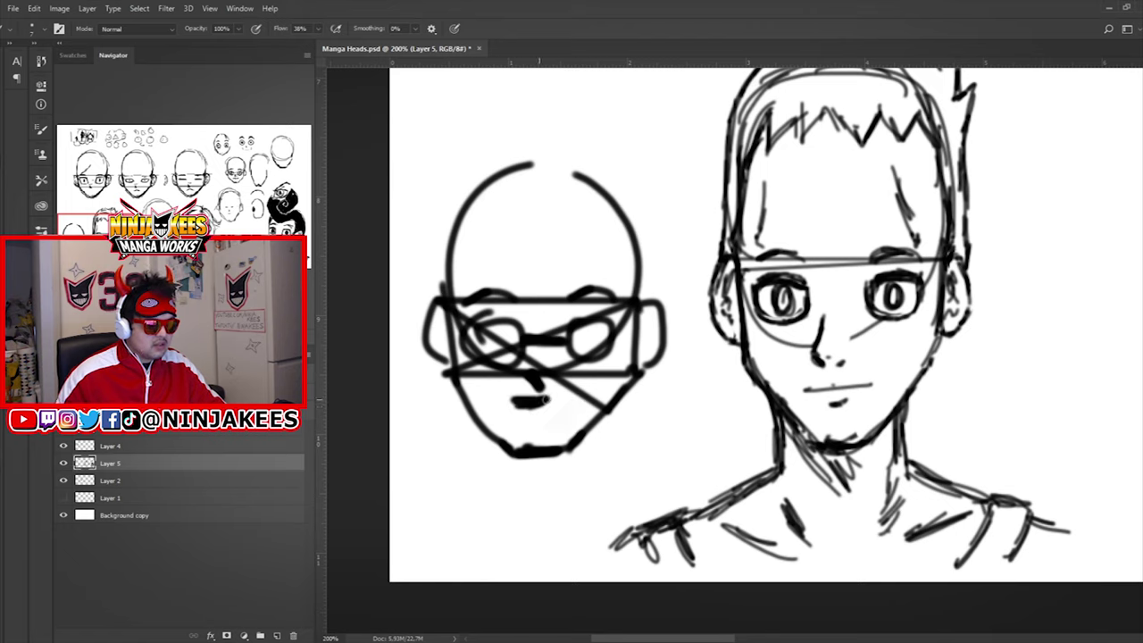
pyautogui.hotkey('ctrl', 'z')
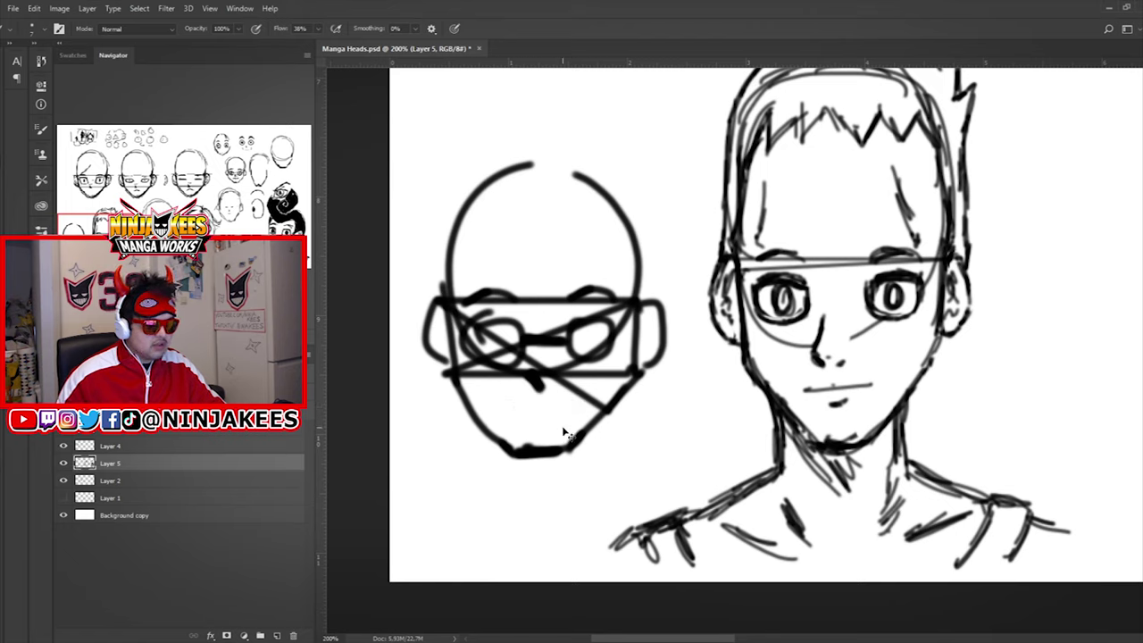
pyautogui.moveTo(525, 423); pyautogui.dragTo(550, 424)
pyautogui.hotkey('ctrl', 'z')
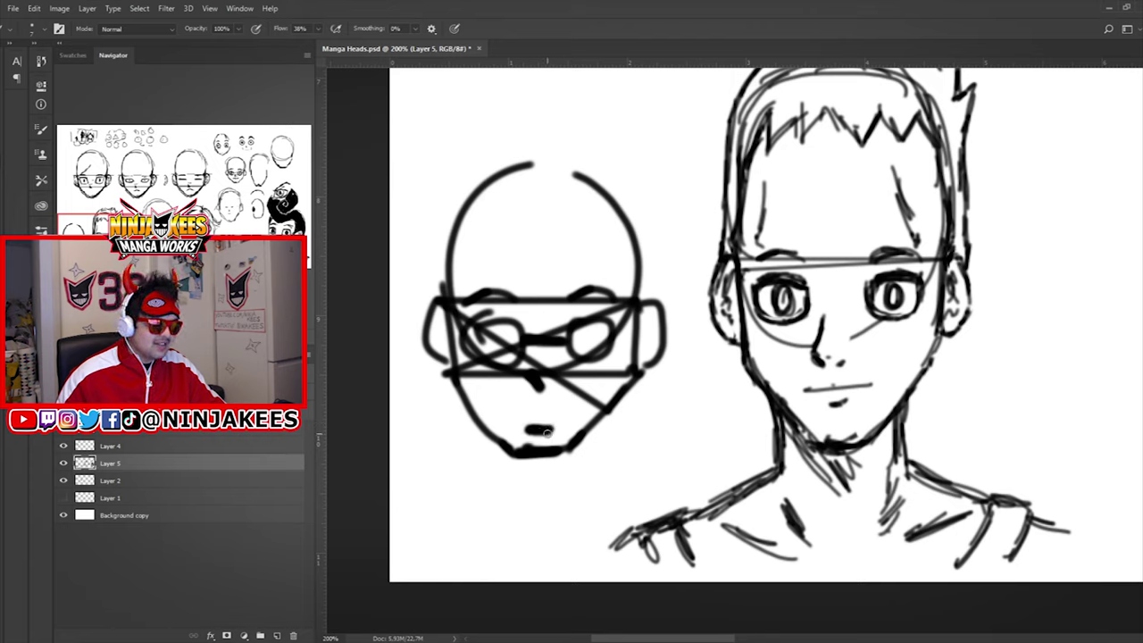
pyautogui.hotkey('ctrl', 'z')
pyautogui.moveTo(532, 427); pyautogui.dragTo(550, 431)
pyautogui.hotkey('ctrl', 'z')
pyautogui.hotkey('ctrl', 'z')
# Try additional strokes across the faces and jaw of the front-view heads, then undo them.
pyautogui.moveTo(783, 355)
pyautogui.mouseDown()
pyautogui.moveTo(582, 360)
pyautogui.moveTo(788, 367)
pyautogui.mouseUp()
pyautogui.hotkey('ctrl', 'z')
pyautogui.moveTo(557, 438)
pyautogui.mouseDown()
pyautogui.moveTo(534, 375)
pyautogui.moveTo(500, 410)
pyautogui.moveTo(593, 356)
pyautogui.mouseUp()
pyautogui.press('e')
pyautogui.press('b')
pyautogui.moveTo(439, 325)
pyautogui.mouseDown()
pyautogui.moveTo(474, 485)
pyautogui.moveTo(651, 325)
pyautogui.mouseUp()
pyautogui.moveTo(465, 390); pyautogui.dragTo(608, 355)
pyautogui.moveTo(607, 356); pyautogui.dragTo(498, 462)
pyautogui.moveTo(465, 394); pyautogui.dragTo(548, 454)
pyautogui.hotkey('ctrl', 'z')
pyautogui.hotkey('ctrl', 'z')
pyautogui.hotkey('ctrl', 'z')
pyautogui.hotkey('ctrl', 'z')
pyautogui.hotkey('ctrl', 'z')
# Draw a thick flat chin line across the smiling bald head's jaw and erase the pointed tip below it.
pyautogui.moveTo(674, 278); pyautogui.dragTo(532, 434)
pyautogui.moveTo(665, 348)
pyautogui.mouseDown()
pyautogui.moveTo(626, 366)
pyautogui.moveTo(438, 397)
pyautogui.mouseUp()
pyautogui.moveTo(729, 354); pyautogui.dragTo(475, 342)
pyautogui.moveTo(706, 276); pyautogui.dragTo(667, 306)
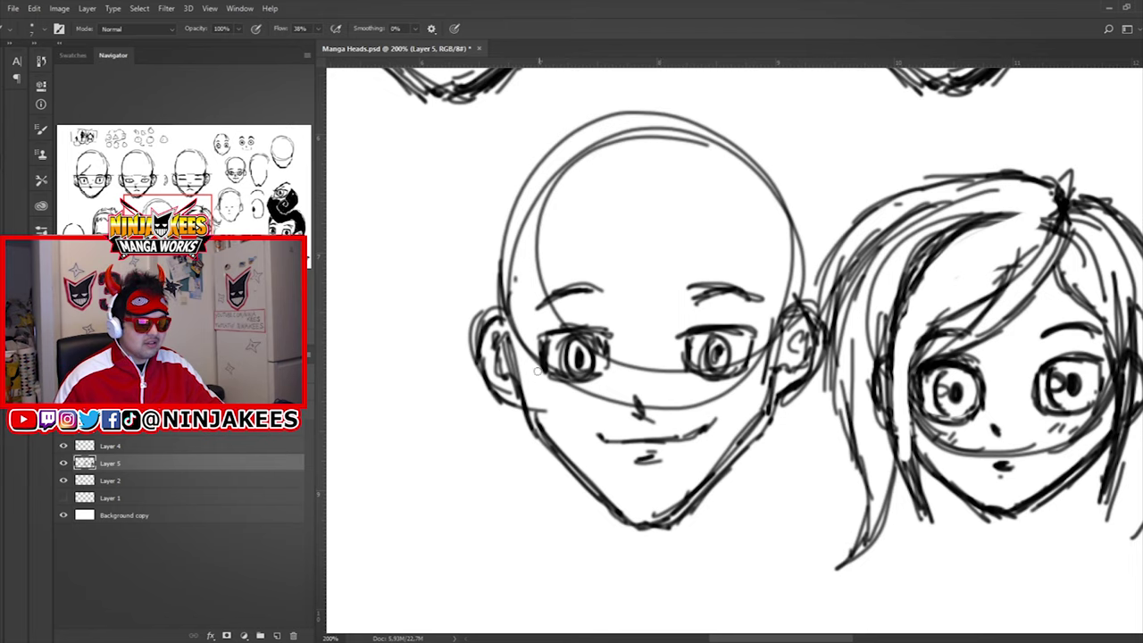
pyautogui.moveTo(754, 279)
pyautogui.mouseDown()
pyautogui.moveTo(627, 400)
pyautogui.moveTo(776, 276)
pyautogui.mouseUp()
pyautogui.moveTo(652, 503); pyautogui.dragTo(689, 505)
pyautogui.scroll(-2, 772, 410)
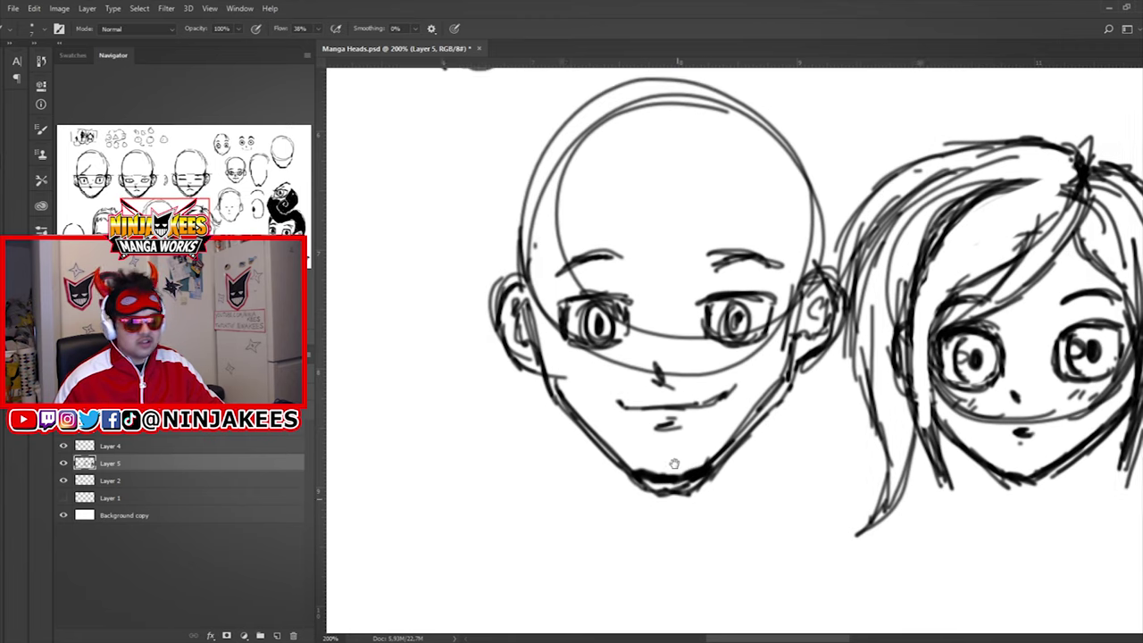
pyautogui.press('e')
pyautogui.moveTo(709, 486)
pyautogui.mouseDown()
pyautogui.moveTo(633, 492)
pyautogui.moveTo(656, 474)
pyautogui.mouseUp()
pyautogui.moveTo(600, 516)
pyautogui.mouseDown()
pyautogui.moveTo(664, 484)
pyautogui.moveTo(674, 462)
pyautogui.mouseUp()
pyautogui.press('b')
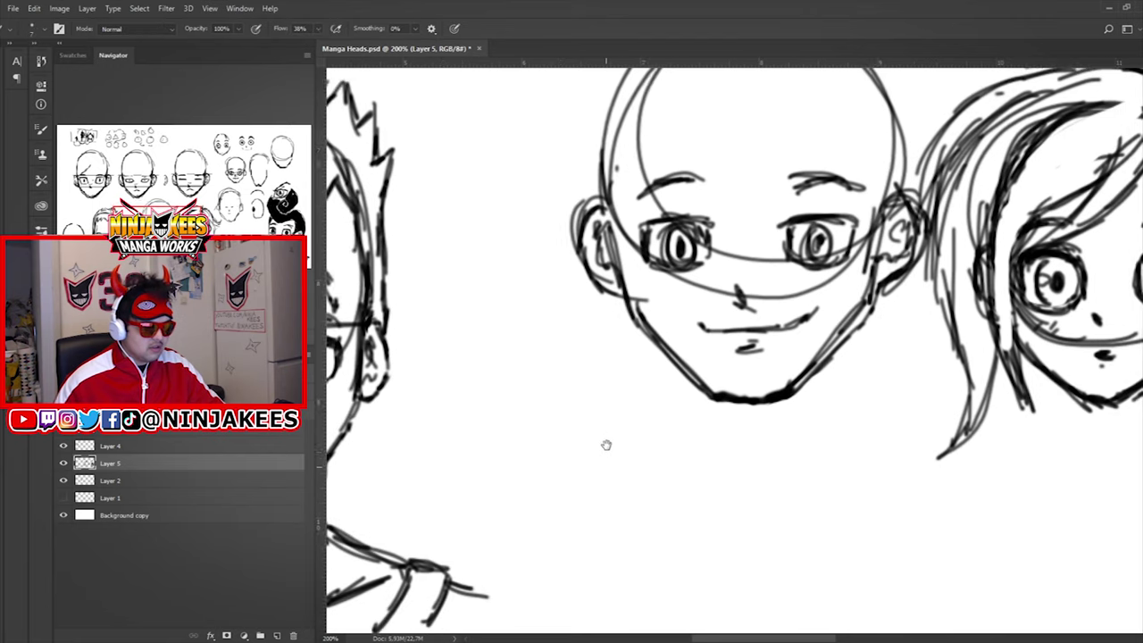
# Draw W-, V- and U-shaped chin samples in a row beneath the smiling bald head, redrawing the U wider.
pyautogui.moveTo(548, 471)
pyautogui.mouseDown()
pyautogui.moveTo(593, 491)
pyautogui.moveTo(630, 475)
pyautogui.moveTo(677, 500)
pyautogui.moveTo(830, 444)
pyautogui.mouseUp()
pyautogui.hscroll(2, 722, 455)
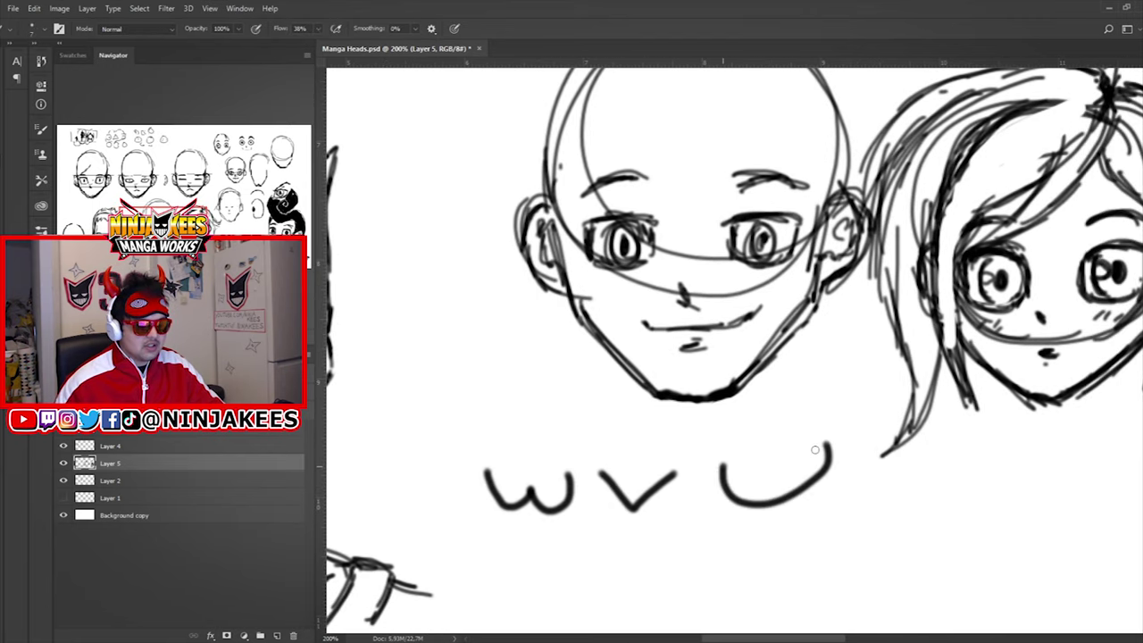
pyautogui.hotkey('ctrl', 'z')
pyautogui.moveTo(713, 473)
pyautogui.mouseDown()
pyautogui.moveTo(788, 502)
pyautogui.moveTo(819, 468)
pyautogui.mouseUp()
pyautogui.moveTo(671, 526); pyautogui.dragTo(785, 463)
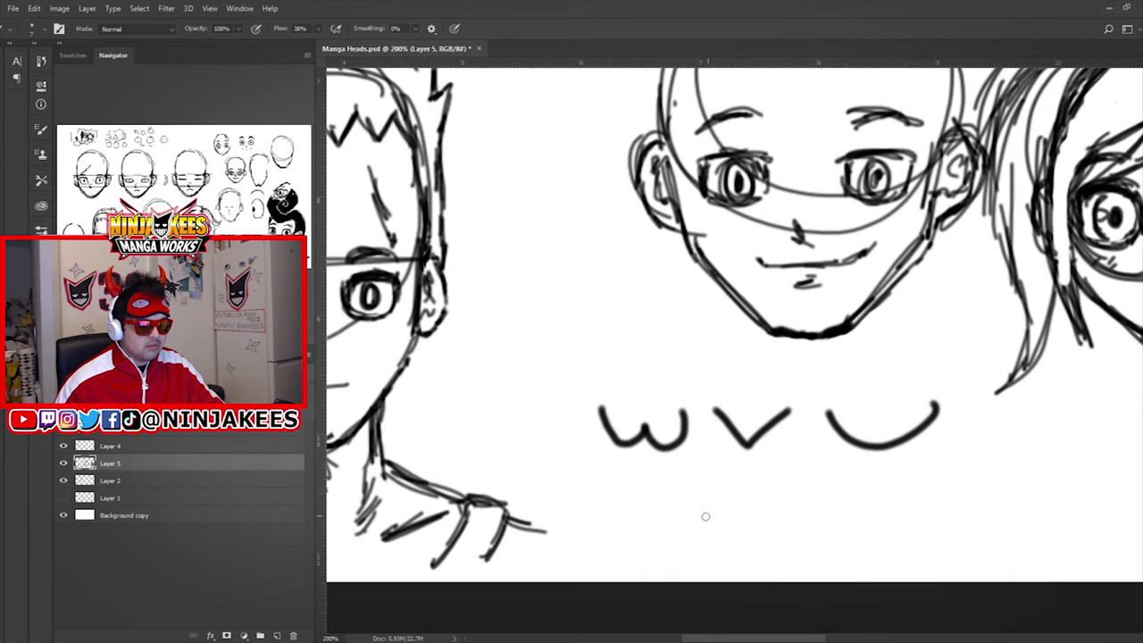
# Draw a thick flat-bottomed jaw sample above the W shape and trim the smiling head's chin to a straight edge.
pyautogui.moveTo(657, 486)
pyautogui.mouseDown()
pyautogui.moveTo(690, 516)
pyautogui.moveTo(757, 502)
pyautogui.moveTo(777, 443)
pyautogui.moveTo(682, 449)
pyautogui.mouseUp()
pyautogui.hotkey('ctrl', 'z')
pyautogui.moveTo(656, 353)
pyautogui.mouseDown()
pyautogui.moveTo(842, 377)
pyautogui.moveTo(623, 386)
pyautogui.mouseUp()
pyautogui.moveTo(885, 392); pyautogui.dragTo(882, 391)
pyautogui.moveTo(591, 391)
pyautogui.mouseDown()
pyautogui.moveTo(693, 387)
pyautogui.moveTo(623, 408)
pyautogui.moveTo(610, 406)
pyautogui.moveTo(695, 393)
pyautogui.mouseUp()
pyautogui.press('e')
pyautogui.press('b')
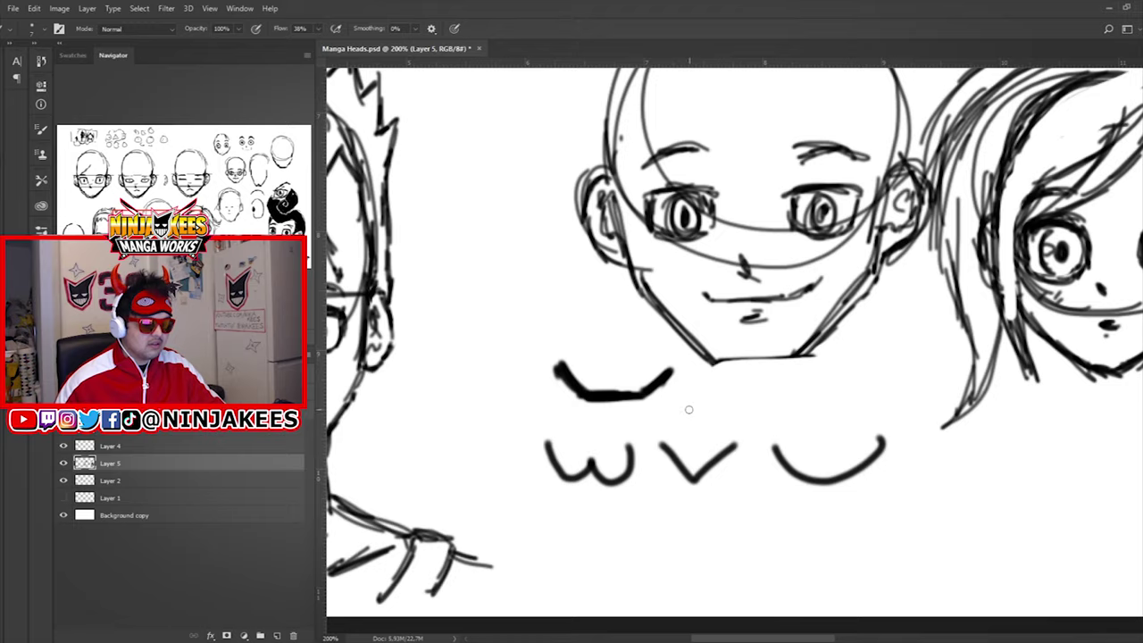
# Try a rounded jaw curve beside the spiky-haired character and a V-shaped one beneath the middle bald head, undoing both.
pyautogui.hscroll(-3, 688, 409)
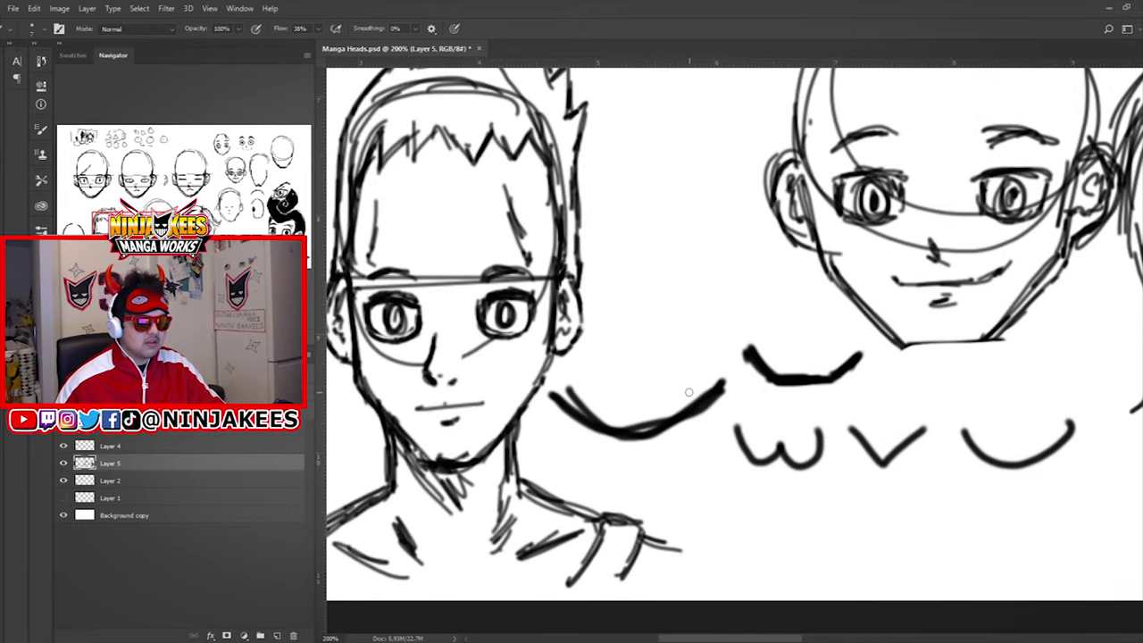
pyautogui.hotkey('ctrl', 'z')
pyautogui.scroll(6, 697, 401)
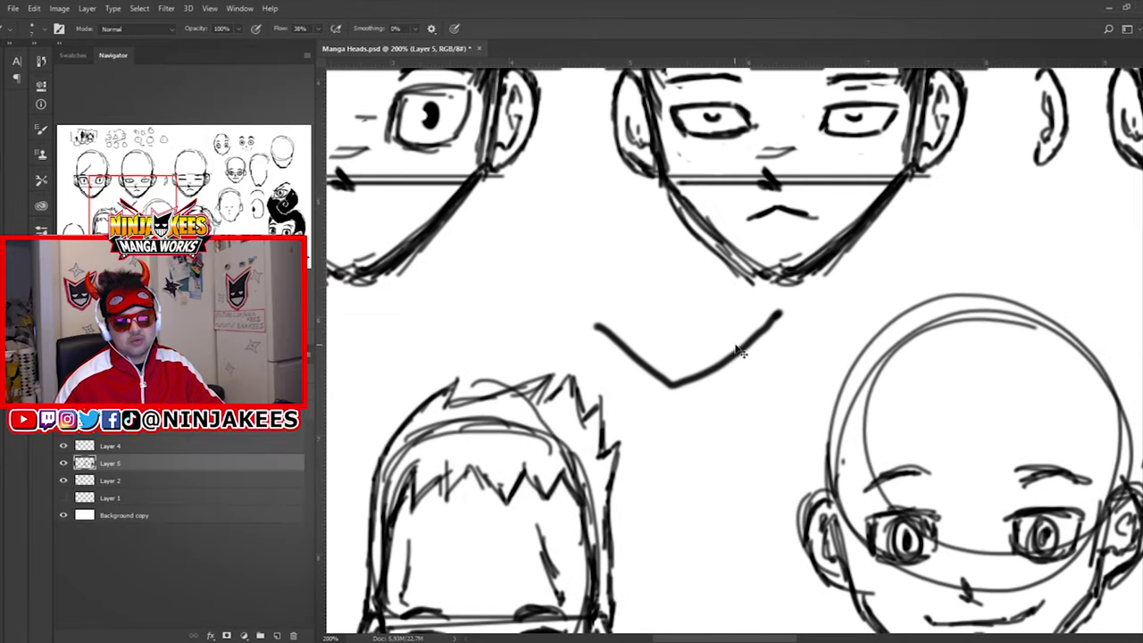
pyautogui.hotkey('ctrl', 'z')
# Draw a small square beneath the middle bald head as a basic shape sample.
pyautogui.scroll(-1, 759, 330)
pyautogui.hscroll(-1, 759, 330)
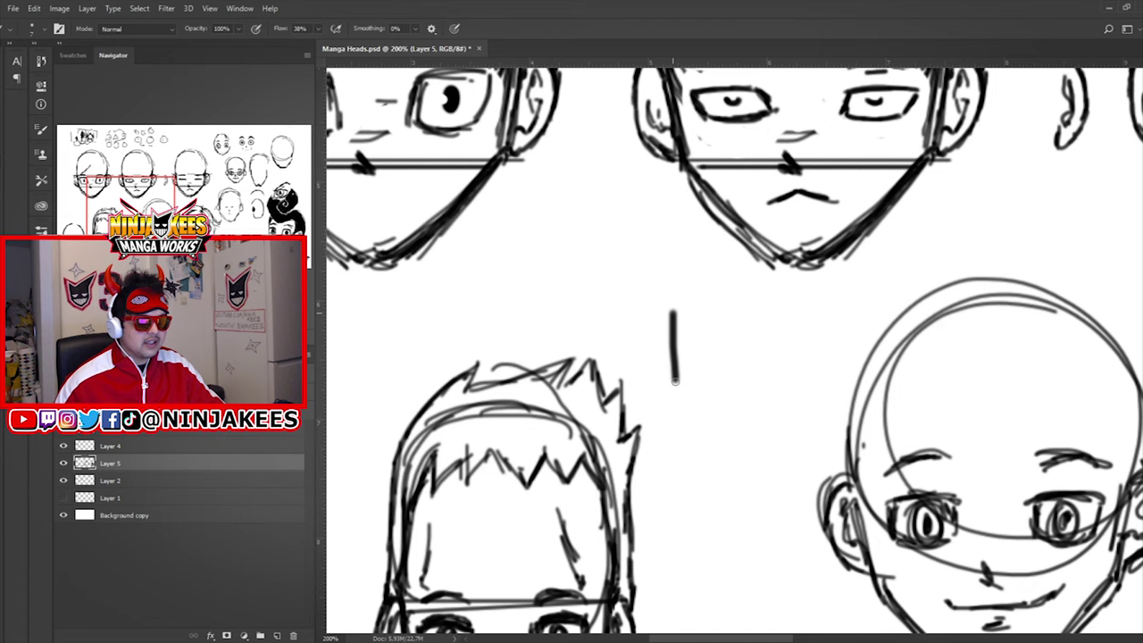
pyautogui.scroll(-2, 738, 441)
pyautogui.moveTo(728, 369)
pyautogui.mouseDown()
pyautogui.moveTo(755, 410)
pyautogui.moveTo(690, 425)
pyautogui.mouseUp()
pyautogui.hotkey('ctrl', 'z')
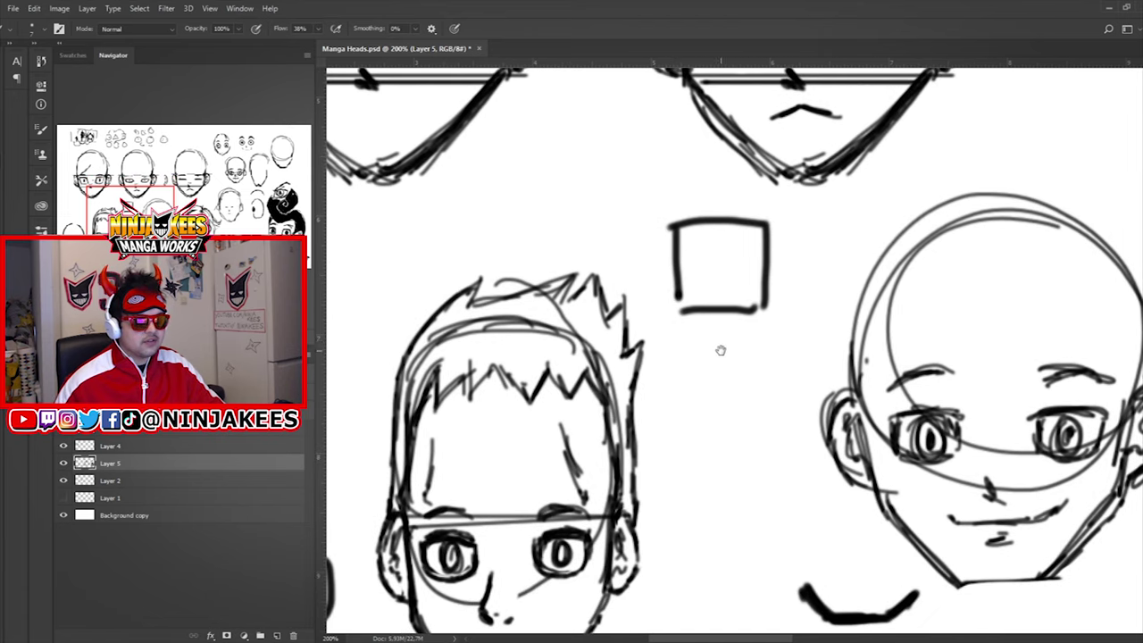
# Draw a tall hourglass outline with wavy sides in the blank area beside the long-haired girl.
pyautogui.moveTo(708, 300); pyautogui.dragTo(686, 393)
pyautogui.moveTo(665, 338); pyautogui.dragTo(733, 382)
pyautogui.scroll(5, 732, 382)
pyautogui.hscroll(10, 679, 370)
pyautogui.moveTo(654, 364); pyautogui.dragTo(875, 288)
pyautogui.scroll(-4, 873, 288)
pyautogui.hscroll(8, 785, 330)
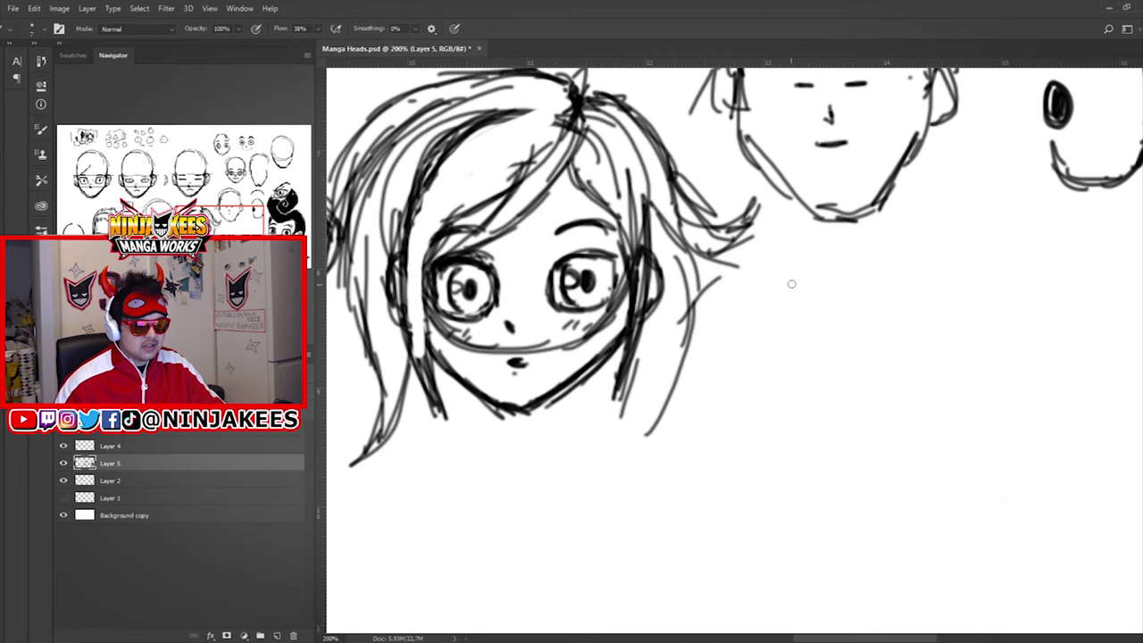
pyautogui.moveTo(800, 384); pyautogui.dragTo(804, 534)
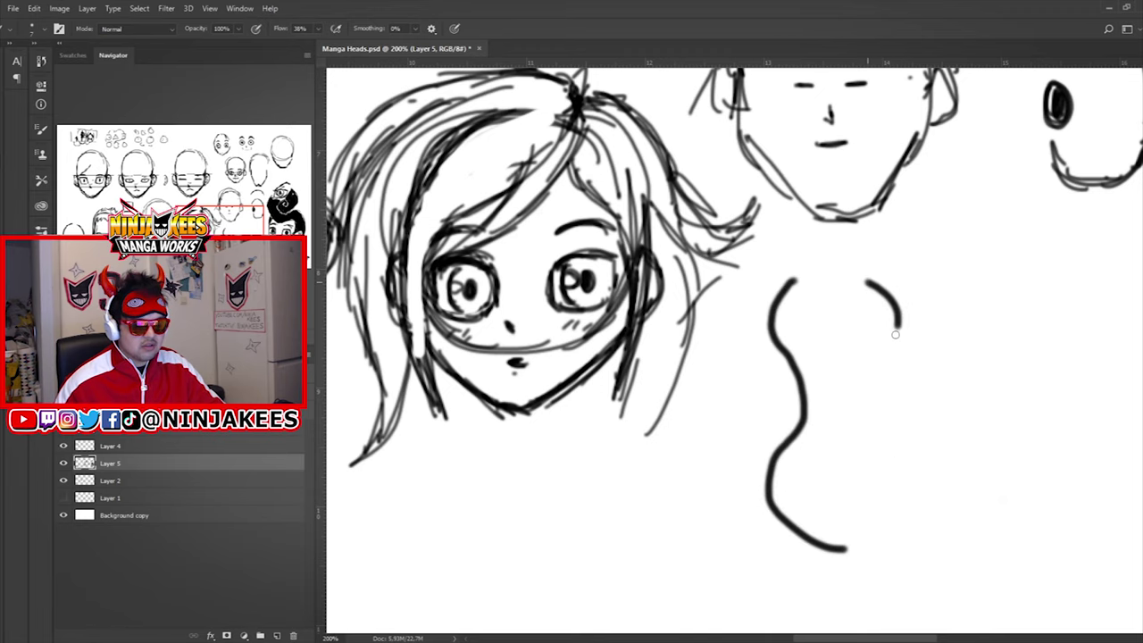
pyautogui.moveTo(896, 484); pyautogui.dragTo(874, 539)
pyautogui.hscroll(4, 795, 362)
pyautogui.scroll(-1, 795, 362)
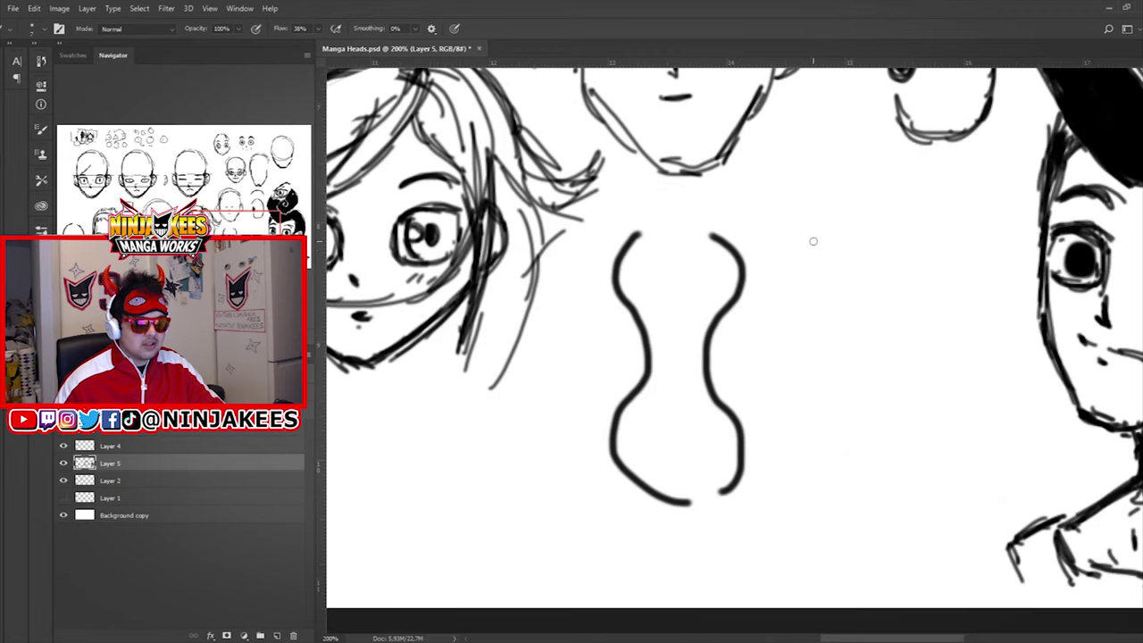
# Draw a tall boxy outline beside the hourglass, with straight sides, a top edge and a short bottom edge.
pyautogui.moveTo(811, 229); pyautogui.dragTo(825, 390)
pyautogui.moveTo(986, 213); pyautogui.dragTo(977, 420)
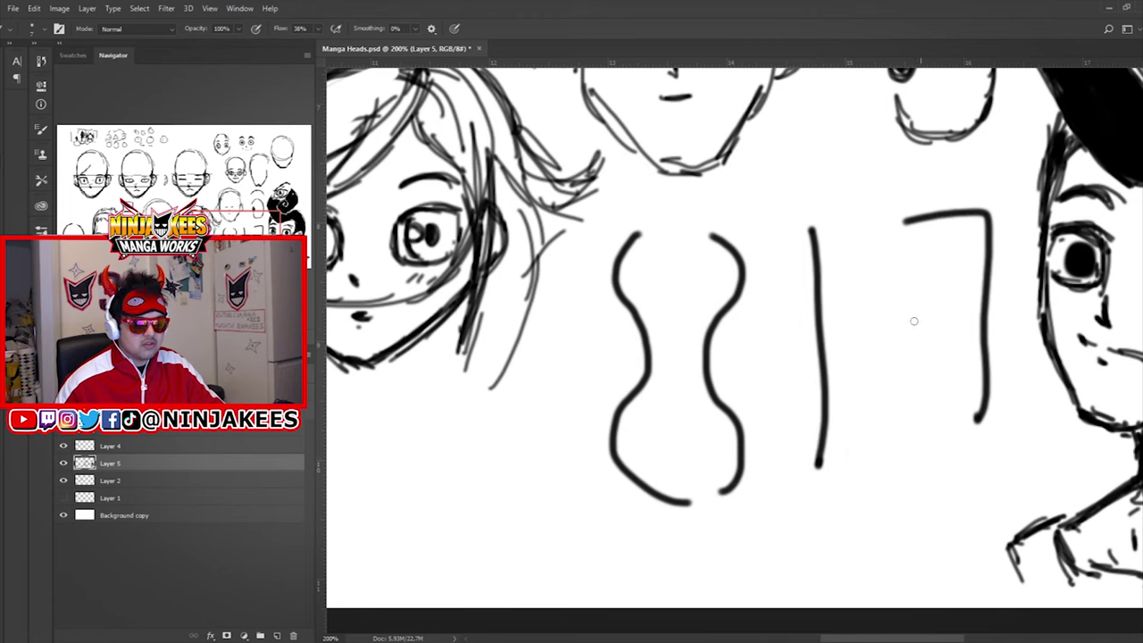
pyautogui.moveTo(922, 364); pyautogui.dragTo(809, 318)
pyautogui.moveTo(780, 423); pyautogui.dragTo(860, 409)
# Draw a smaller hourglass outline with wavy sides in the gap between the middle bald head and the closed-eyed one.
pyautogui.moveTo(756, 290); pyautogui.dragTo(951, 363)
pyautogui.moveTo(687, 279); pyautogui.dragTo(899, 330)
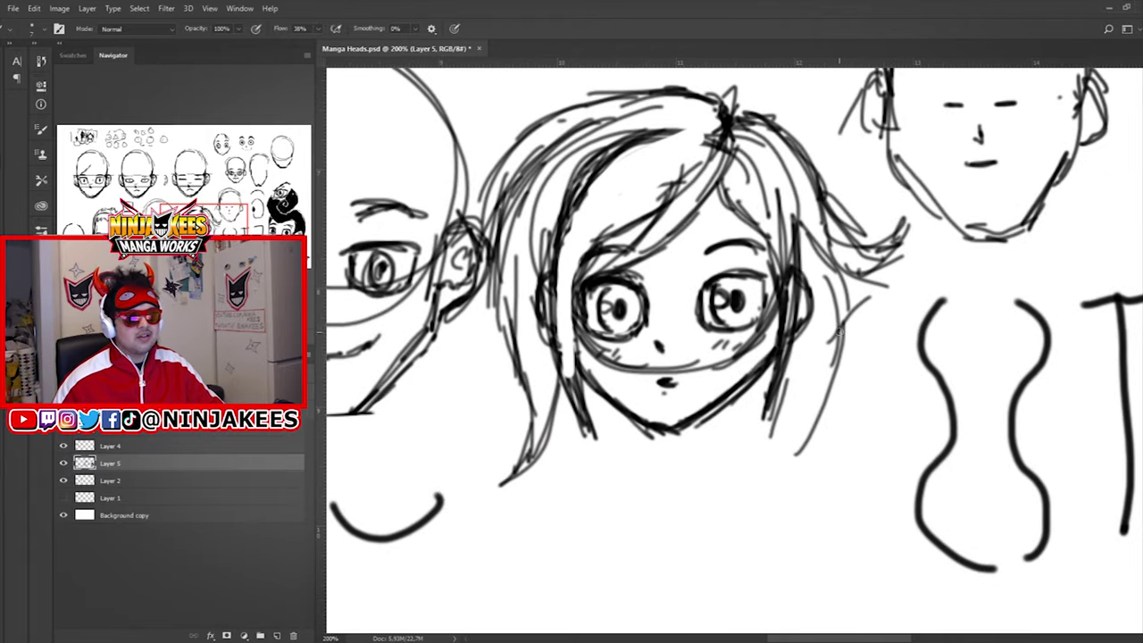
pyautogui.moveTo(807, 297); pyautogui.dragTo(912, 357)
pyautogui.moveTo(823, 134); pyautogui.dragTo(767, 326)
pyautogui.scroll(2, 767, 327)
pyautogui.hscroll(-2, 773, 391)
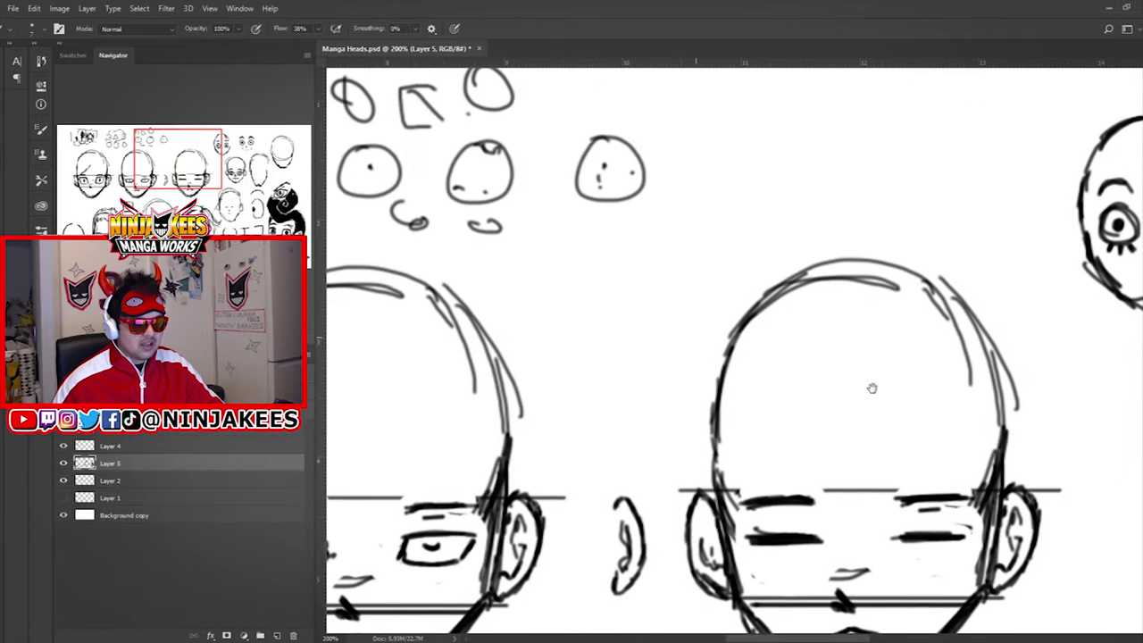
pyautogui.scroll(3, 872, 388)
pyautogui.scroll(-2, 680, 364)
pyautogui.hscroll(-3, 697, 340)
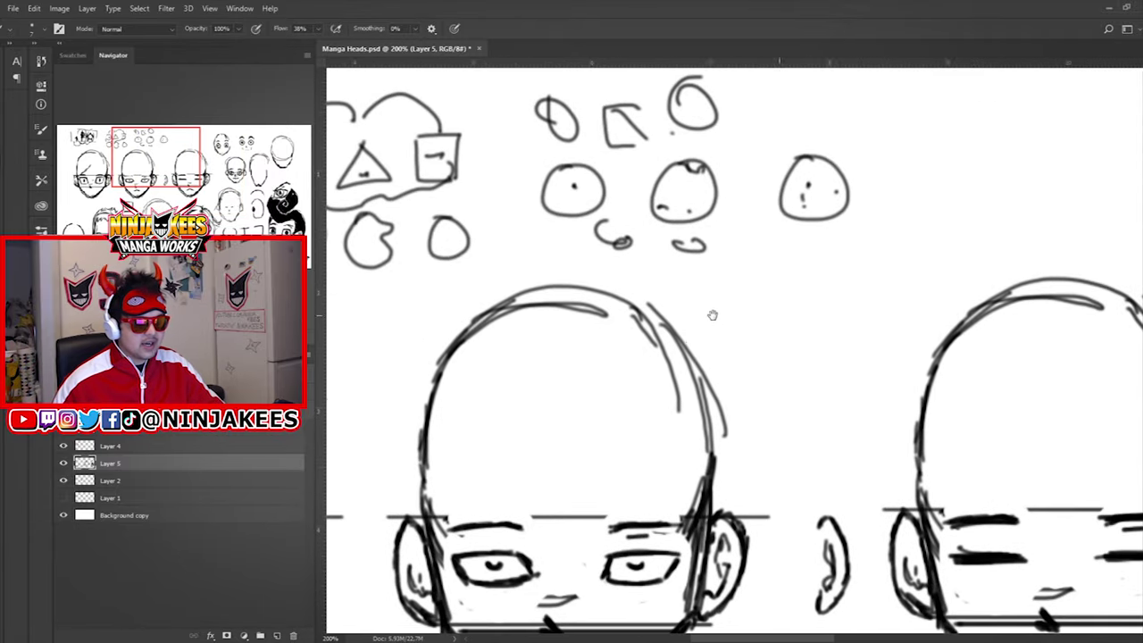
pyautogui.hscroll(2, 750, 293)
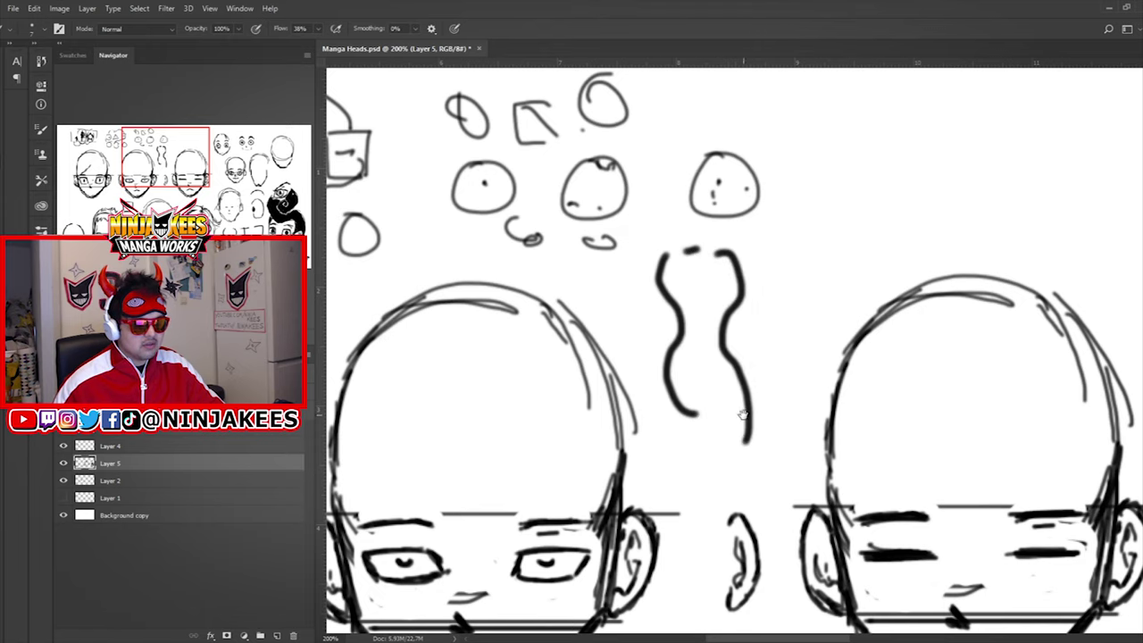
# Look over the sketched heads, chin samples and body-shape outlines across the page to compare their different shapes.
pyautogui.moveTo(743, 414); pyautogui.dragTo(926, 268)
pyautogui.moveTo(640, 604); pyautogui.dragTo(732, 432)
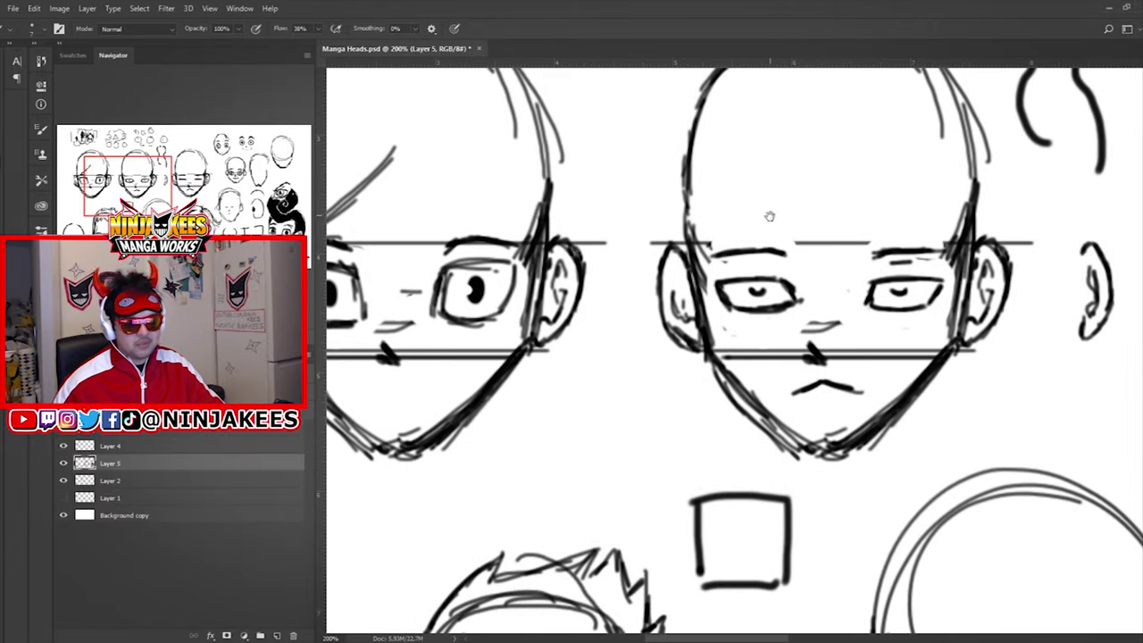
pyautogui.moveTo(473, 364); pyautogui.dragTo(555, 351)
pyautogui.moveTo(1042, 364); pyautogui.dragTo(492, 343)
pyautogui.moveTo(1026, 295); pyautogui.dragTo(536, 355)
pyautogui.moveTo(1008, 261); pyautogui.dragTo(732, 401)
pyautogui.moveTo(962, 300); pyautogui.dragTo(978, 325)
pyautogui.moveTo(531, 570); pyautogui.dragTo(808, 393)
pyautogui.moveTo(734, 592); pyautogui.dragTo(890, 359)
pyautogui.moveTo(1046, 562); pyautogui.dragTo(897, 257)
pyautogui.hscroll(10, 897, 257)
pyautogui.scroll(3, 897, 257)
pyautogui.hscroll(-15, 929, 312)
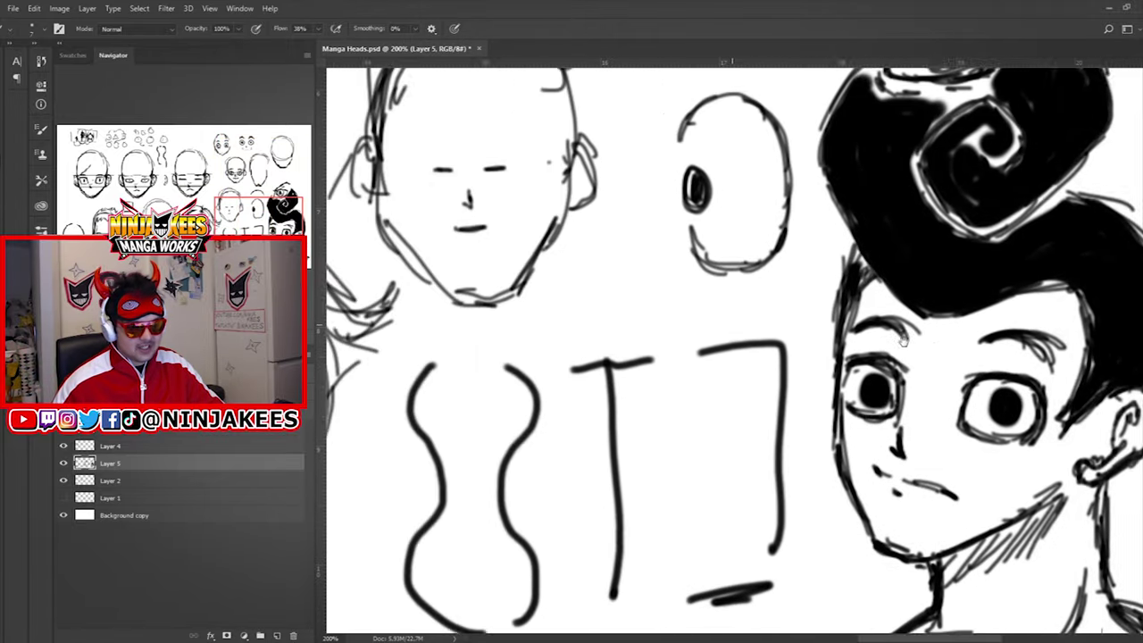
pyautogui.scroll(-2, 934, 325)
pyautogui.hscroll(-8, 934, 325)
pyautogui.hscroll(-8, 702, 367)
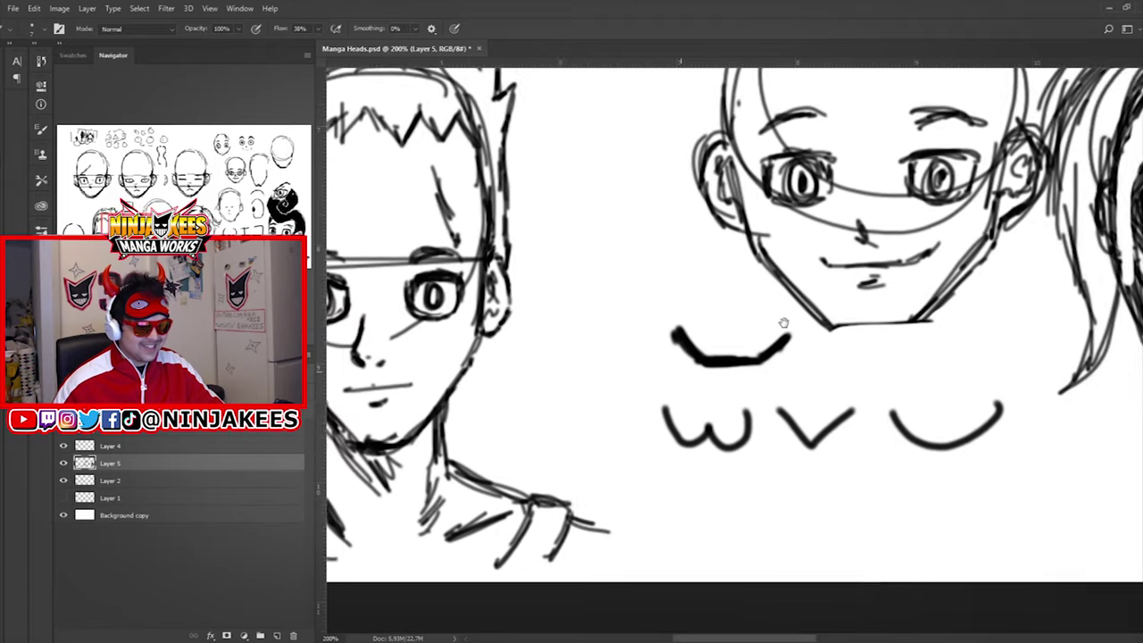
pyautogui.scroll(1, 842, 319)
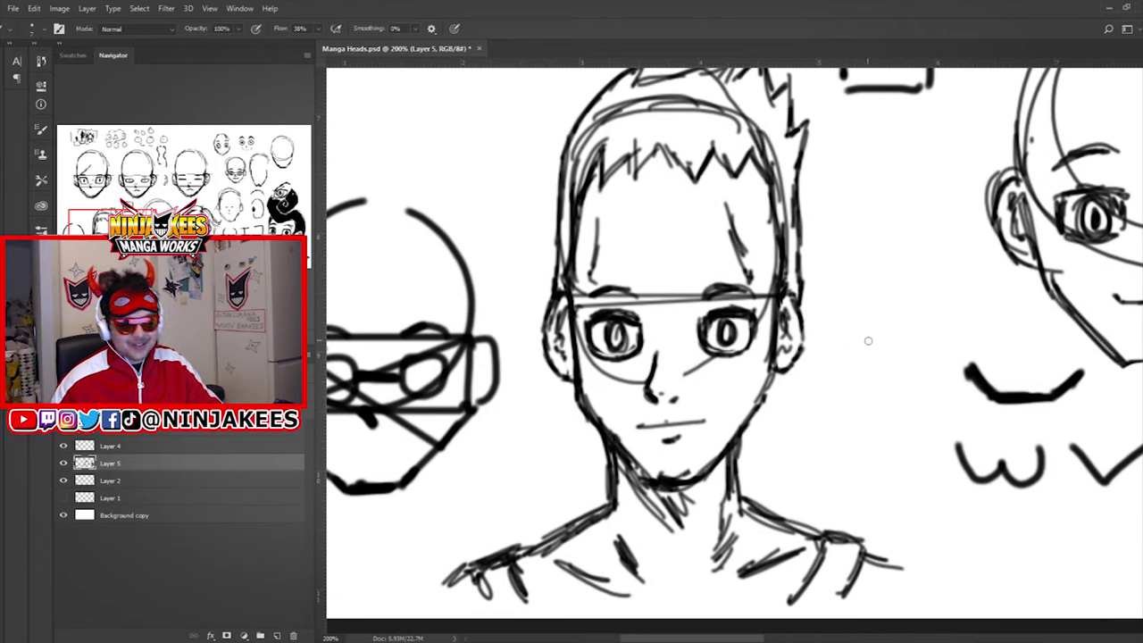
pyautogui.hscroll(8, 714, 317)
pyautogui.scroll(-1, 678, 316)
pyautogui.hscroll(10, 663, 316)
pyautogui.scroll(-2, 688, 298)
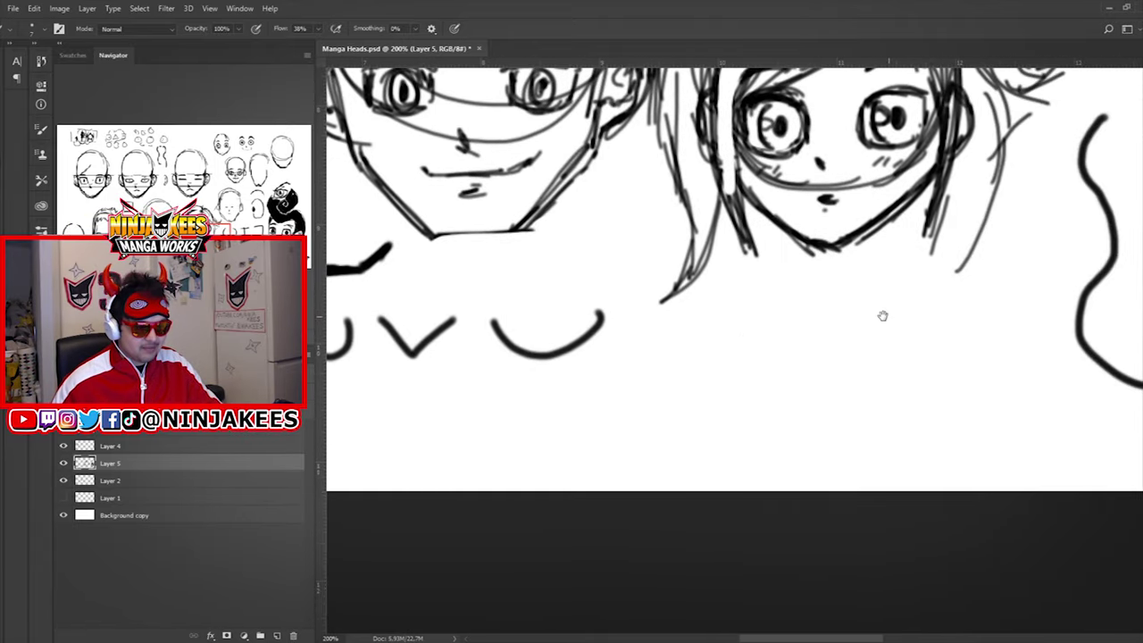
# Compare the outlines of the faceless bald head, the oval sketches and the row of large bald heads.
pyautogui.hscroll(10, 882, 316)
pyautogui.scroll(4, 824, 339)
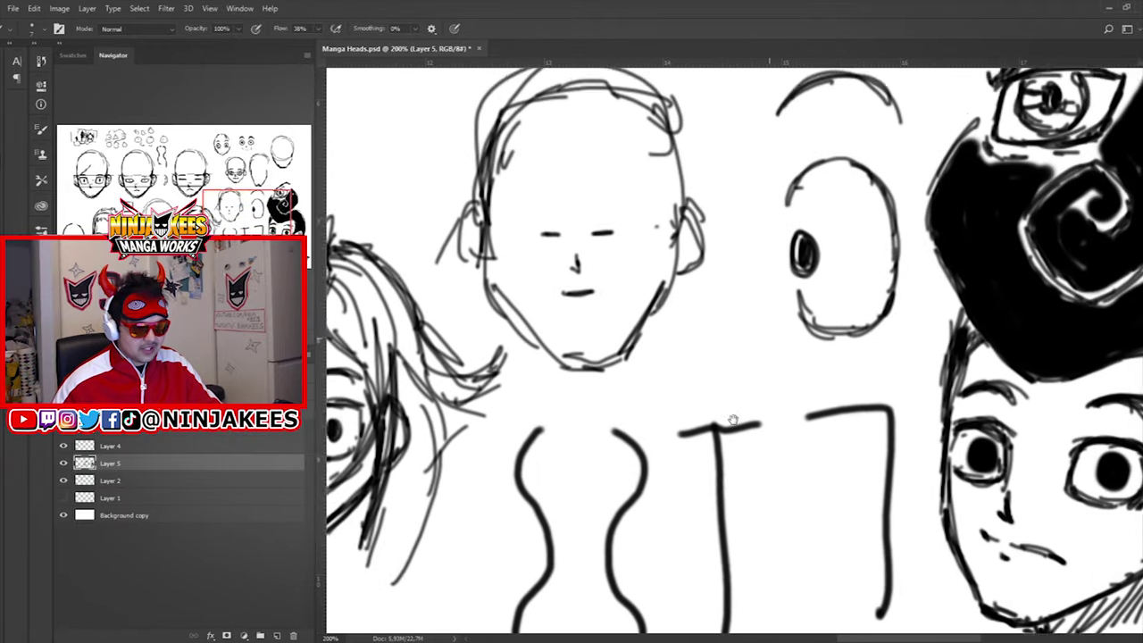
pyautogui.scroll(-4, 732, 419)
pyautogui.moveTo(525, 330)
pyautogui.mouseDown()
pyautogui.moveTo(623, 401)
pyautogui.moveTo(1089, 335)
pyautogui.mouseUp()
pyautogui.moveTo(738, 360); pyautogui.dragTo(598, 438)
pyautogui.moveTo(635, 98); pyautogui.dragTo(662, 343)
pyautogui.scroll(10, 662, 344)
pyautogui.hscroll(8, 662, 344)
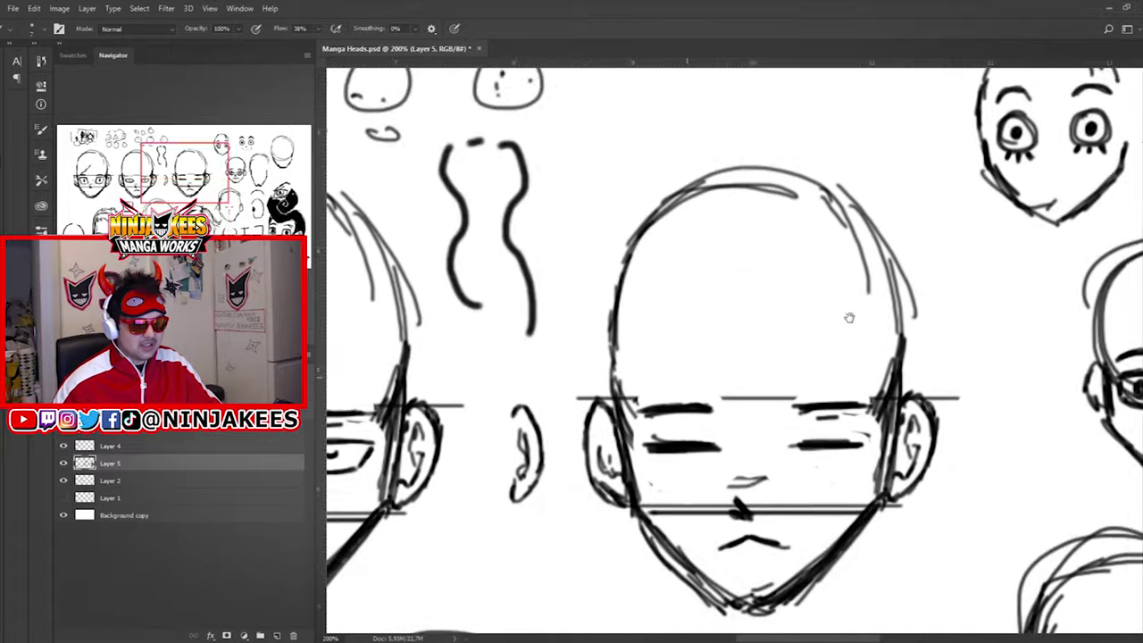
pyautogui.hscroll(-15, 668, 440)
pyautogui.scroll(-4, 668, 440)
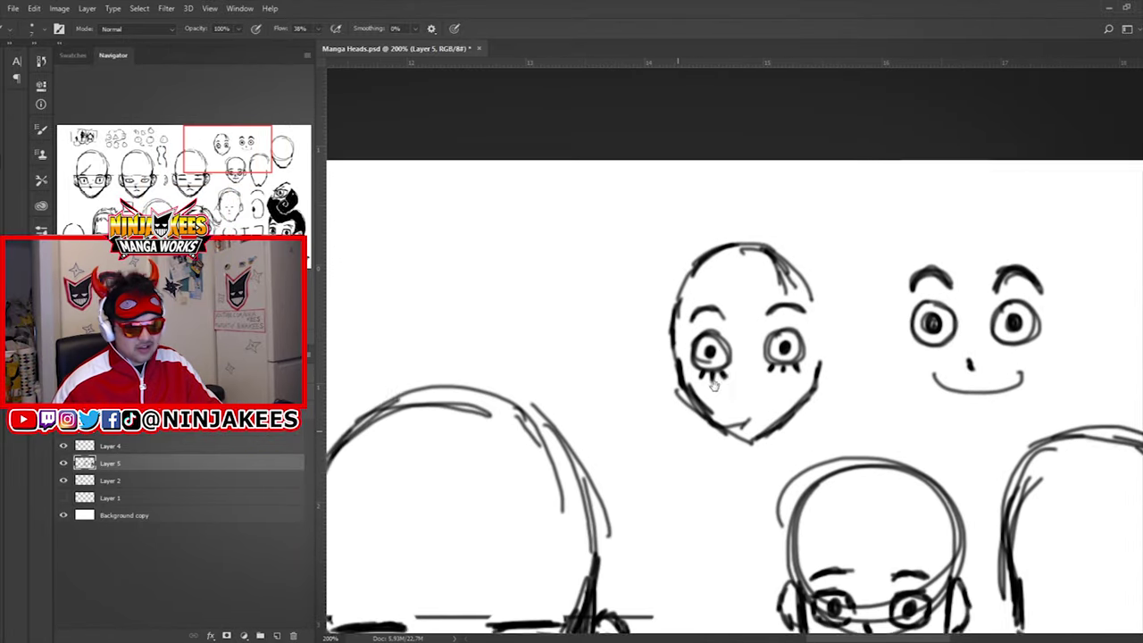
pyautogui.scroll(-2, 860, 319)
pyautogui.hscroll(-2, 860, 319)
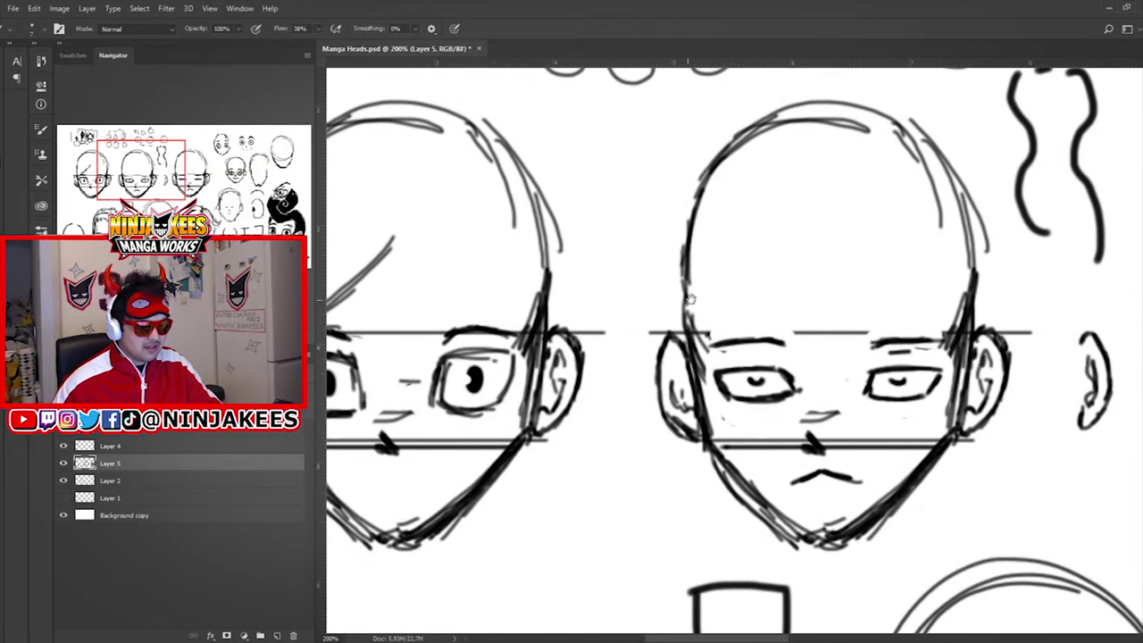
pyautogui.hscroll(8, 803, 358)
pyautogui.scroll(-4, 803, 357)
pyautogui.hscroll(10, 794, 354)
pyautogui.scroll(3, 794, 355)
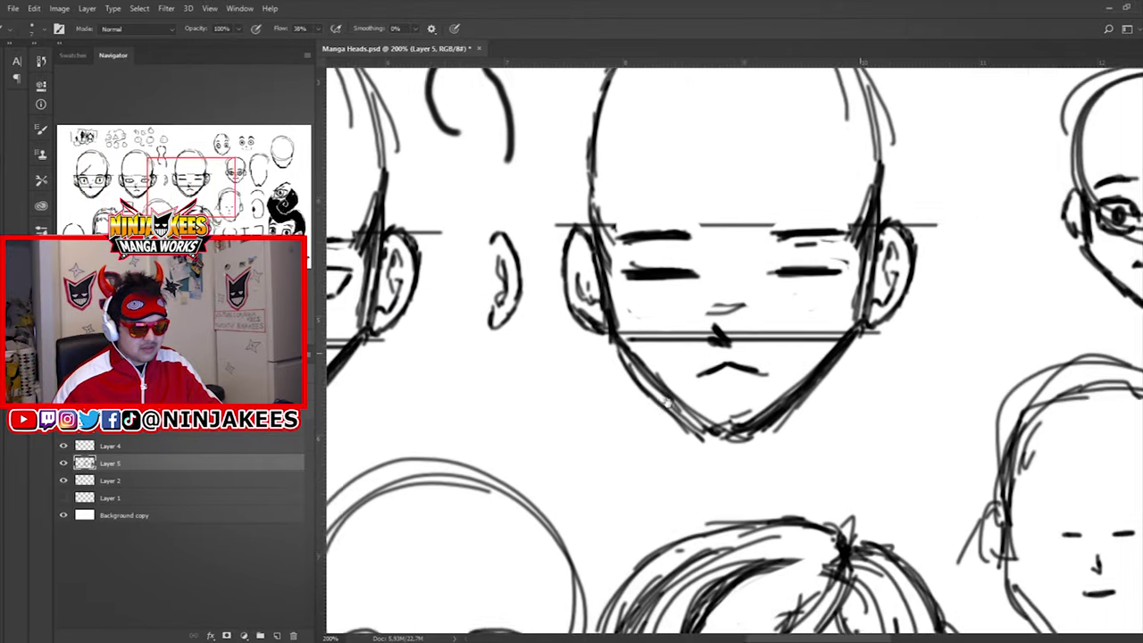
# Examine the small heads, the notched-chin outline and the empty round skull with the flat chin.
pyautogui.hscroll(12, 741, 400)
pyautogui.scroll(8, 741, 400)
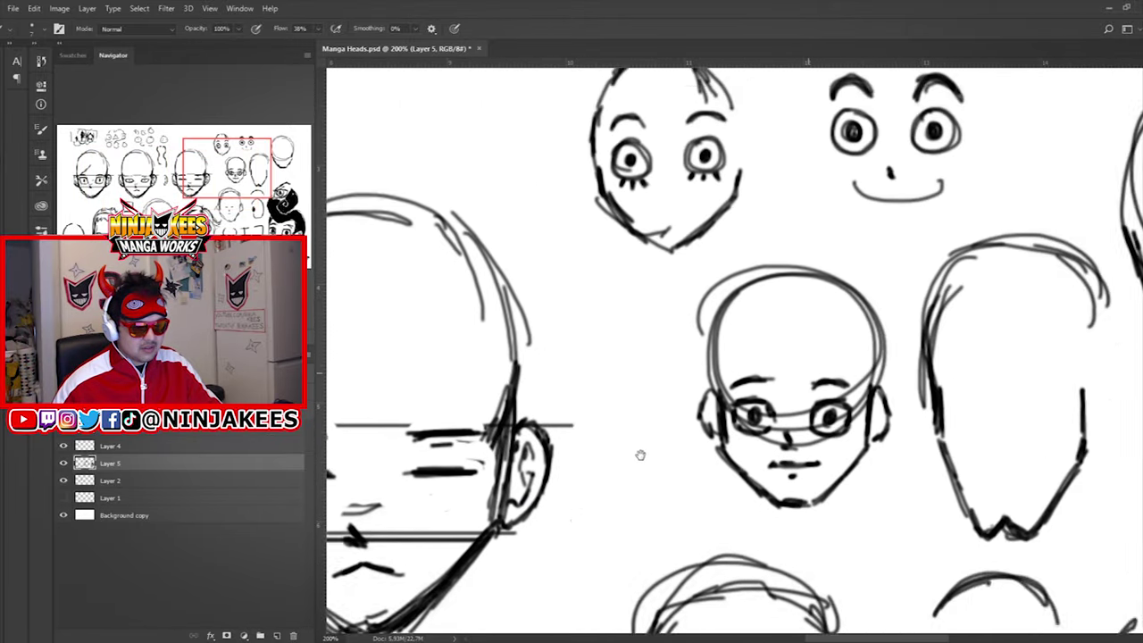
pyautogui.scroll(-8, 770, 440)
pyautogui.hscroll(3, 770, 441)
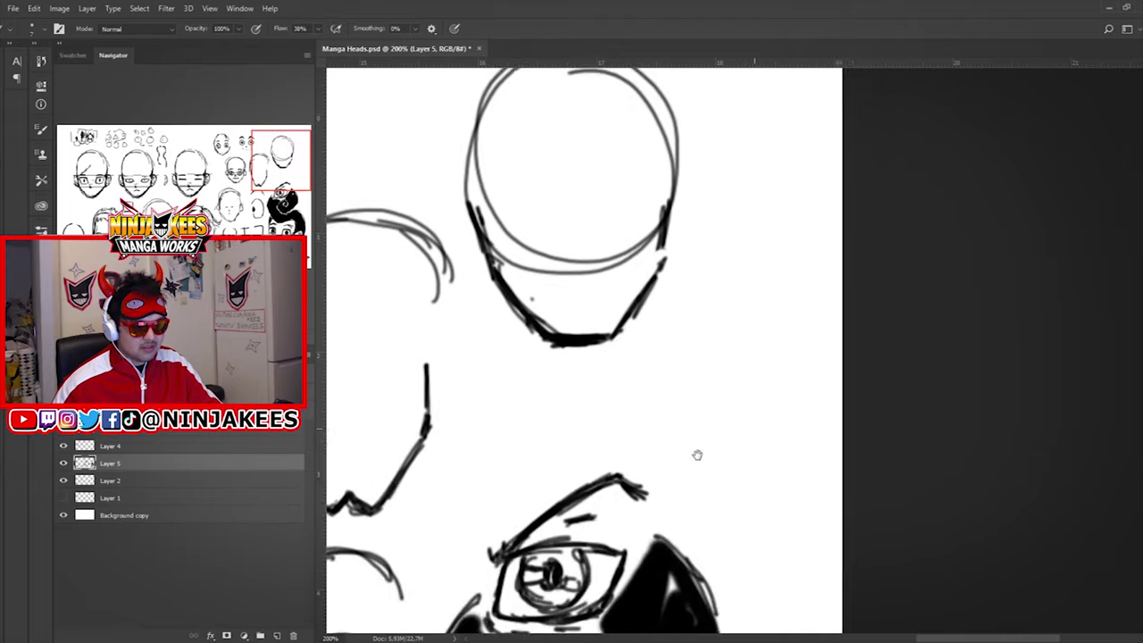
pyautogui.hscroll(-6, 696, 454)
pyautogui.moveTo(626, 452); pyautogui.dragTo(971, 259)
pyautogui.moveTo(740, 387); pyautogui.dragTo(1028, 163)
pyautogui.moveTo(610, 449); pyautogui.dragTo(847, 301)
pyautogui.moveTo(692, 331); pyautogui.dragTo(864, 484)
# Sketch a small pointed-chin face with ears, brows, nose and mouth in the blank area below the leftmost bald head.
pyautogui.hscroll(-15, 864, 484)
pyautogui.scroll(8, 864, 484)
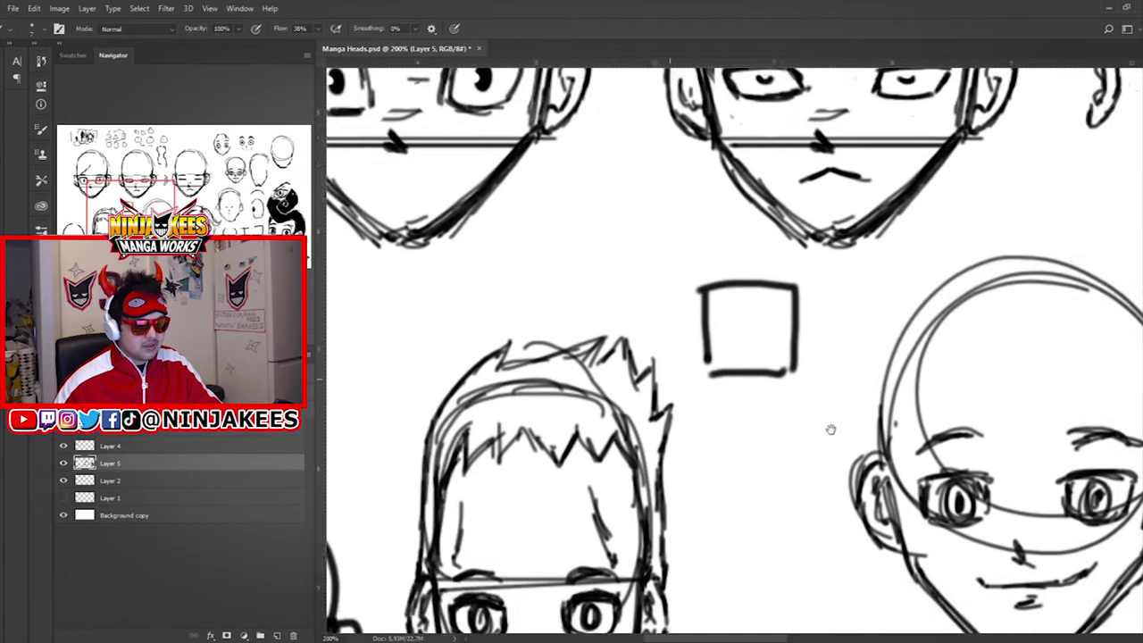
pyautogui.scroll(-2, 742, 389)
pyautogui.scroll(1, 742, 390)
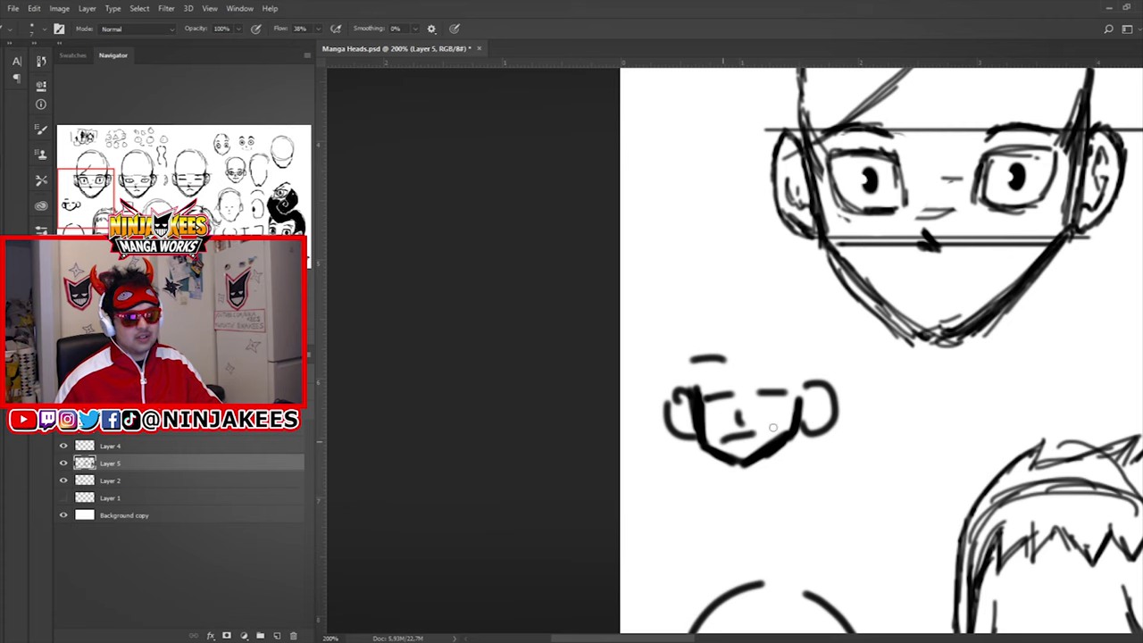
# Examine how the heads differ in shape across the page, from the first bald head to the pompadour character.
pyautogui.moveTo(929, 411); pyautogui.dragTo(651, 380)
pyautogui.moveTo(890, 359); pyautogui.dragTo(682, 362)
pyautogui.moveTo(1063, 367); pyautogui.dragTo(681, 352)
pyautogui.moveTo(929, 550); pyautogui.dragTo(695, 378)
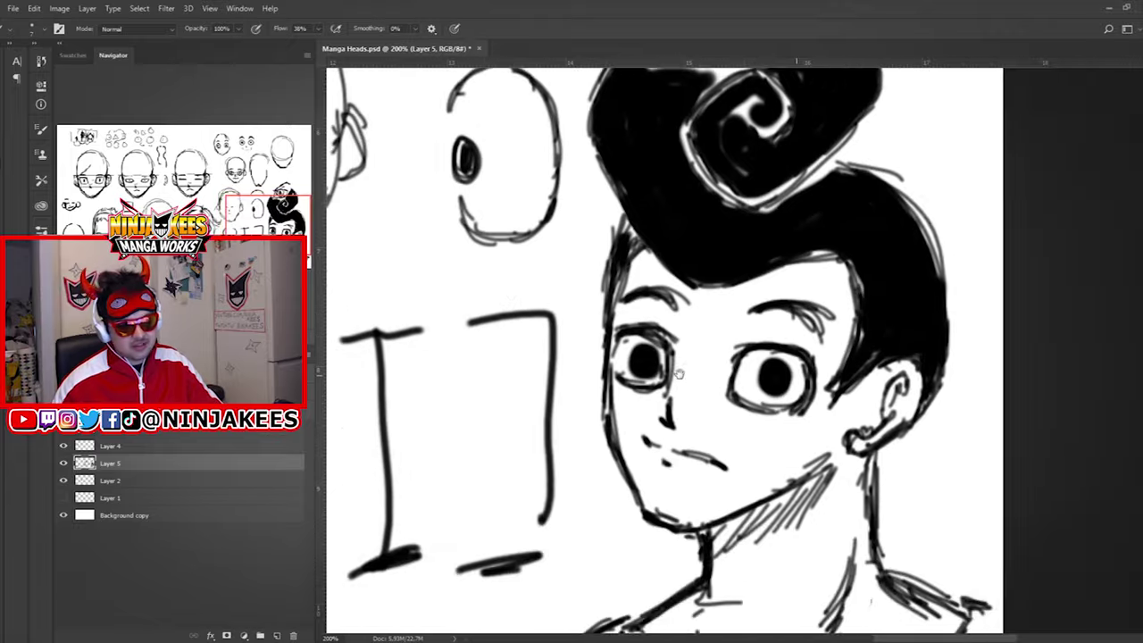
pyautogui.moveTo(454, 274); pyautogui.dragTo(741, 326)
pyautogui.moveTo(686, 160); pyautogui.dragTo(745, 388)
pyautogui.moveTo(724, 192); pyautogui.dragTo(750, 467)
pyautogui.moveTo(749, 366); pyautogui.dragTo(692, 209)
pyautogui.moveTo(655, 500); pyautogui.dragTo(658, 378)
pyautogui.moveTo(743, 214); pyautogui.dragTo(747, 339)
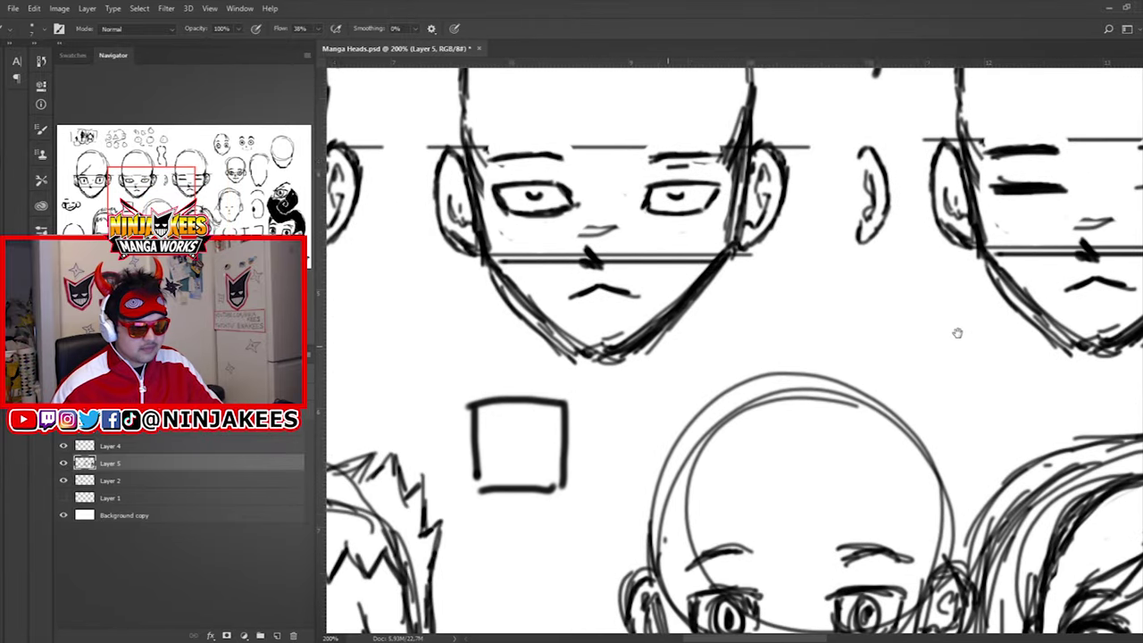
# Compare the half-open-eyed and closed-eyed bald heads with the smiling bald head below them.
pyautogui.moveTo(734, 384); pyautogui.dragTo(879, 427)
pyautogui.moveTo(742, 413); pyautogui.dragTo(640, 447)
pyautogui.moveTo(752, 395); pyautogui.dragTo(555, 389)
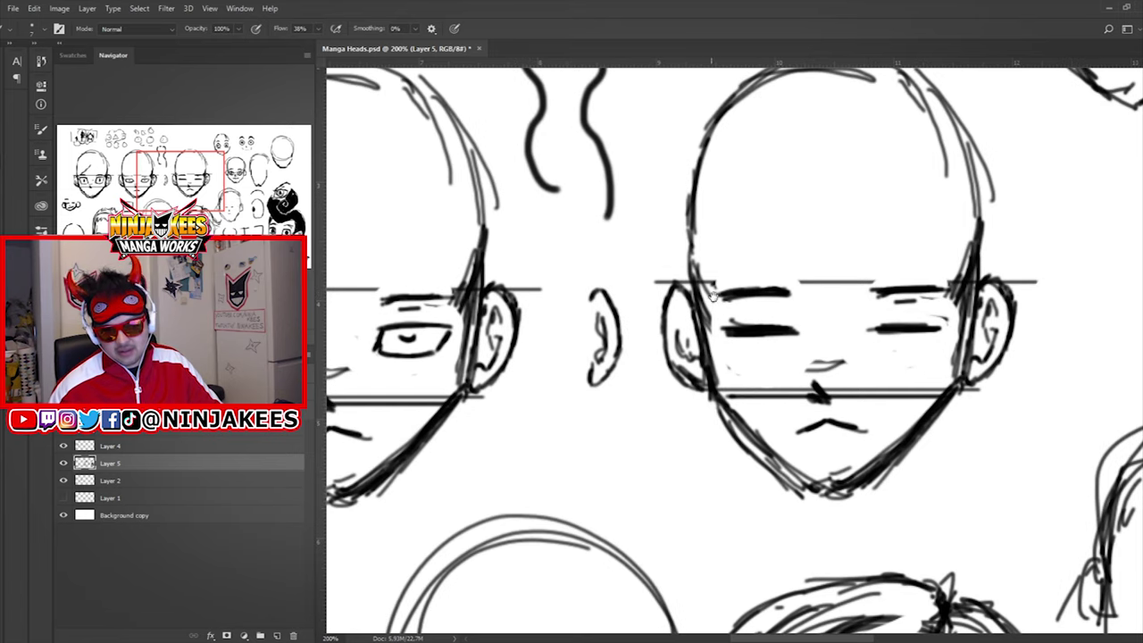
pyautogui.moveTo(751, 465); pyautogui.dragTo(704, 185)
pyautogui.moveTo(715, 489); pyautogui.dragTo(838, 202)
pyautogui.moveTo(715, 395); pyautogui.dragTo(836, 460)
pyautogui.moveTo(740, 367); pyautogui.dragTo(672, 463)
pyautogui.moveTo(891, 224); pyautogui.dragTo(729, 330)
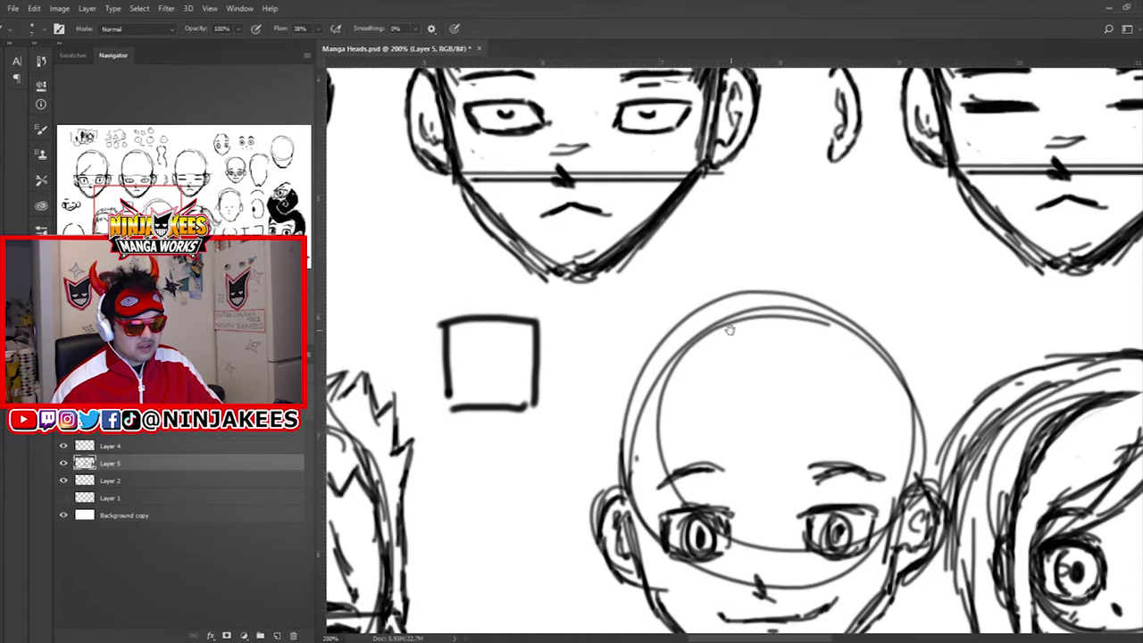
# Thicken the jaw and flat chin lines of the smiling bald head.
pyautogui.moveTo(821, 342); pyautogui.dragTo(765, 347)
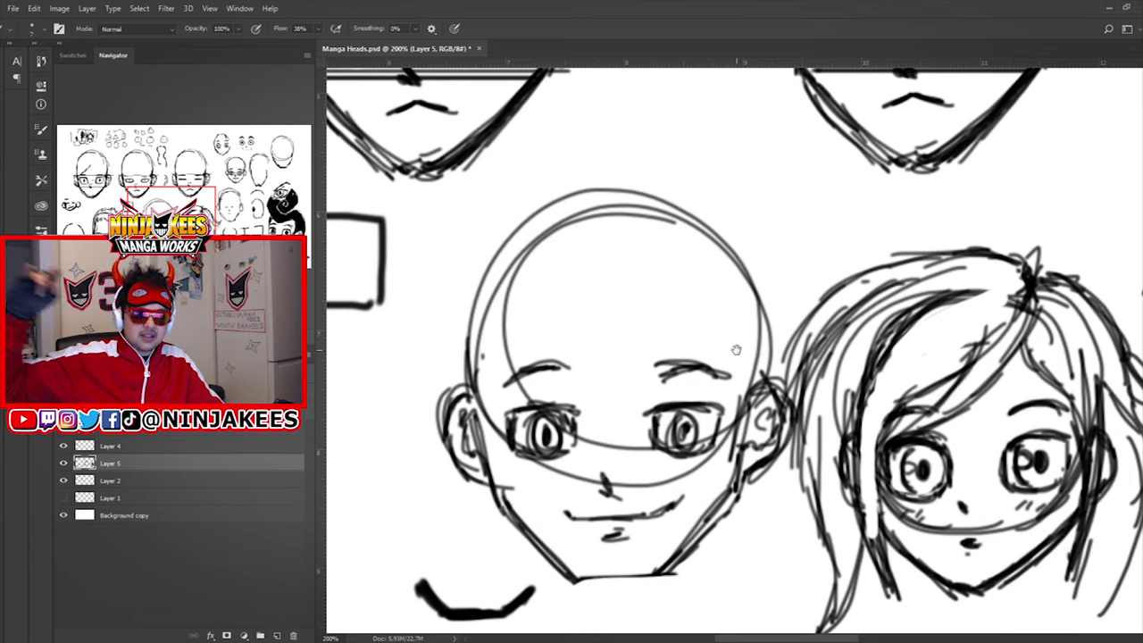
pyautogui.moveTo(698, 459); pyautogui.dragTo(669, 434)
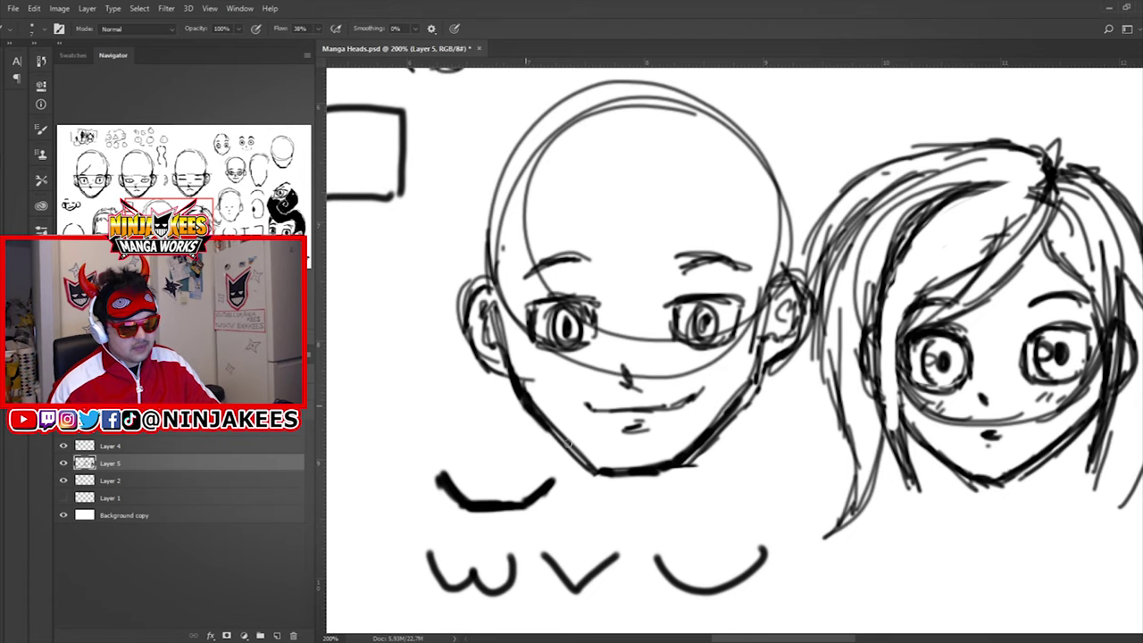
pyautogui.moveTo(688, 424); pyautogui.dragTo(542, 447)
# Compare the pompadour character's face with the faceless head, the oval sketches and the hourglass and boxy outlines.
pyautogui.moveTo(782, 391); pyautogui.dragTo(570, 430)
pyautogui.moveTo(770, 414); pyautogui.dragTo(602, 306)
pyautogui.moveTo(767, 370); pyautogui.dragTo(616, 326)
pyautogui.moveTo(777, 359); pyautogui.dragTo(716, 329)
pyautogui.moveTo(711, 384)
pyautogui.mouseDown()
pyautogui.moveTo(729, 352)
pyautogui.moveTo(726, 414)
pyautogui.moveTo(726, 396)
pyautogui.mouseUp()
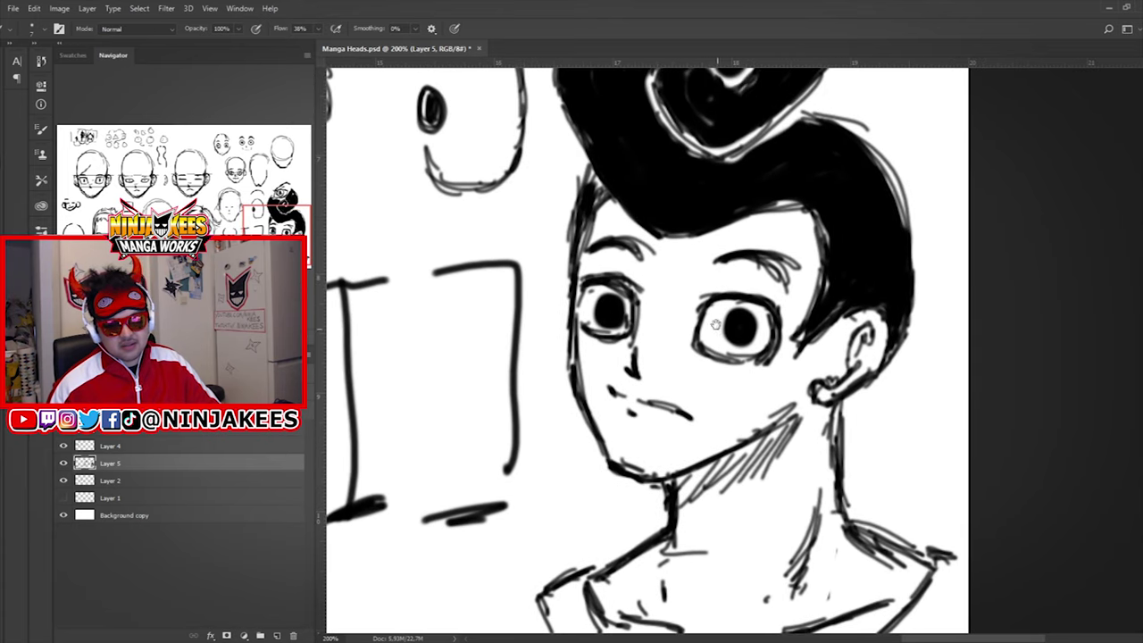
pyautogui.moveTo(567, 290); pyautogui.dragTo(651, 434)
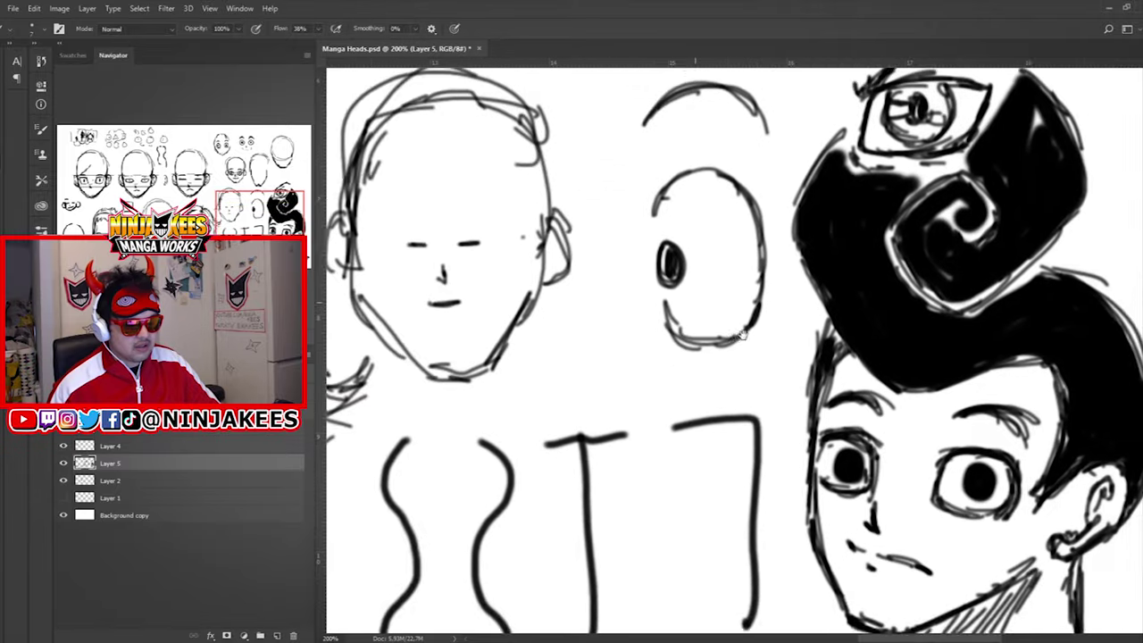
pyautogui.moveTo(846, 318); pyautogui.dragTo(674, 355)
pyautogui.hscroll(3, 673, 355)
pyautogui.scroll(-2, 674, 356)
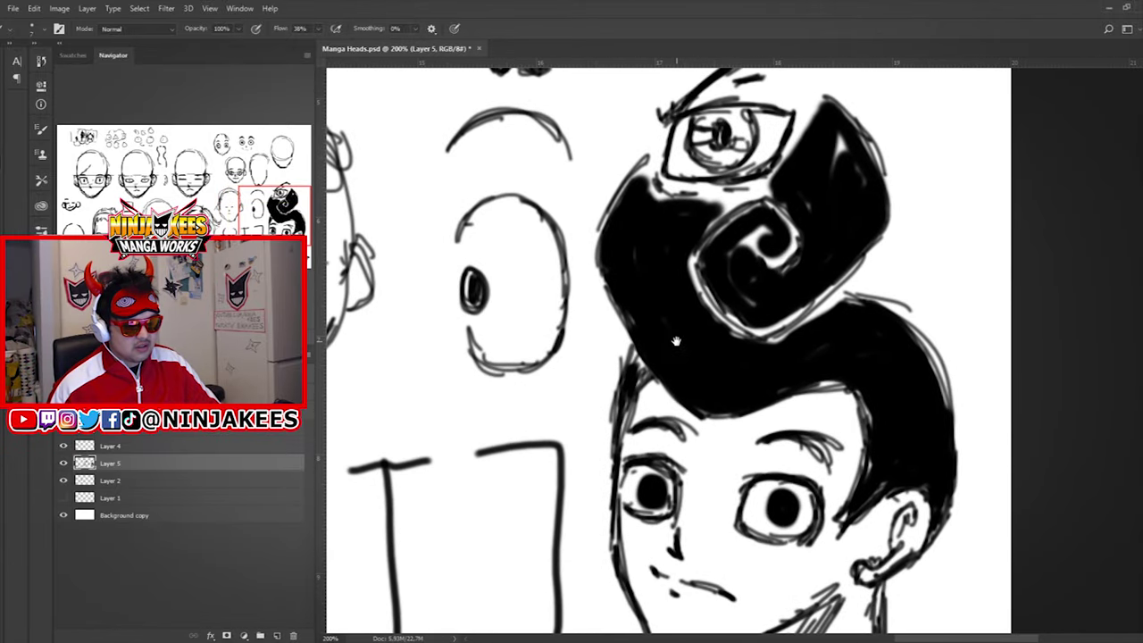
pyautogui.hscroll(-10, 679, 353)
pyautogui.scroll(-3, 679, 353)
pyautogui.scroll(2, 678, 357)
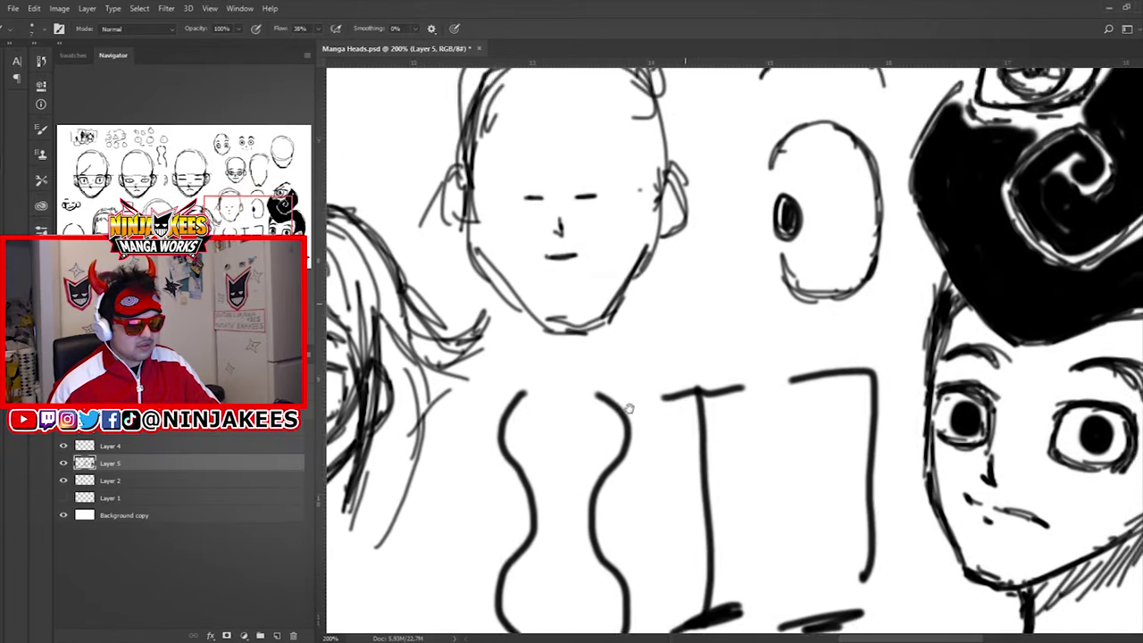
pyautogui.scroll(-2, 706, 357)
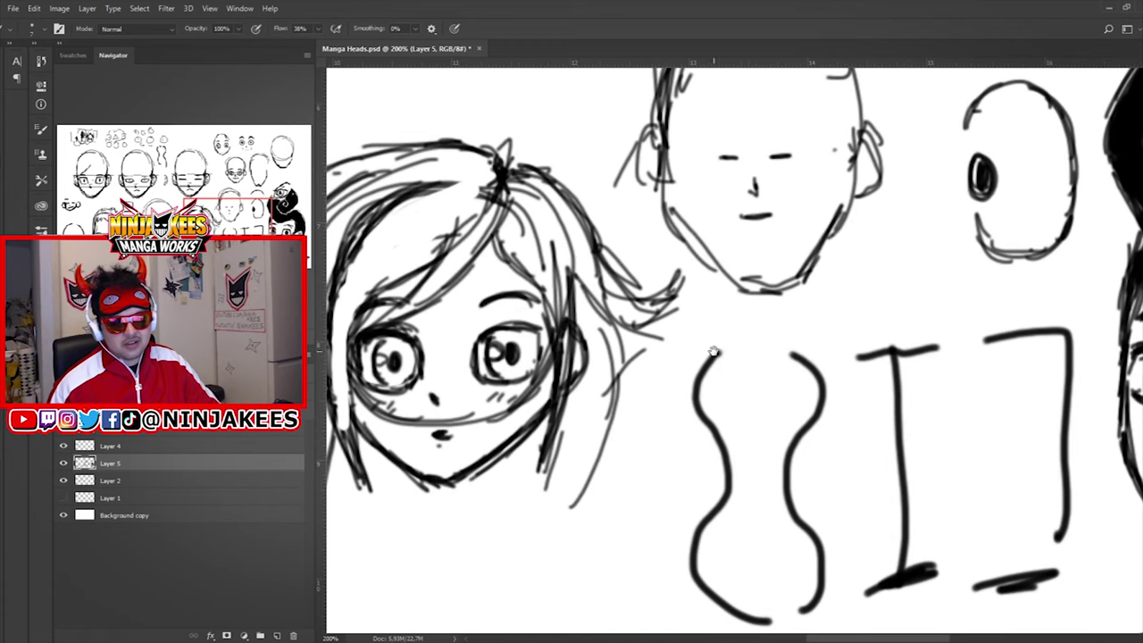
# Examine the long-haired girl, the smiling bald head and the large bald heads for differences in face shape.
pyautogui.hscroll(-8, 628, 400)
pyautogui.scroll(-2, 628, 401)
pyautogui.scroll(1, 656, 368)
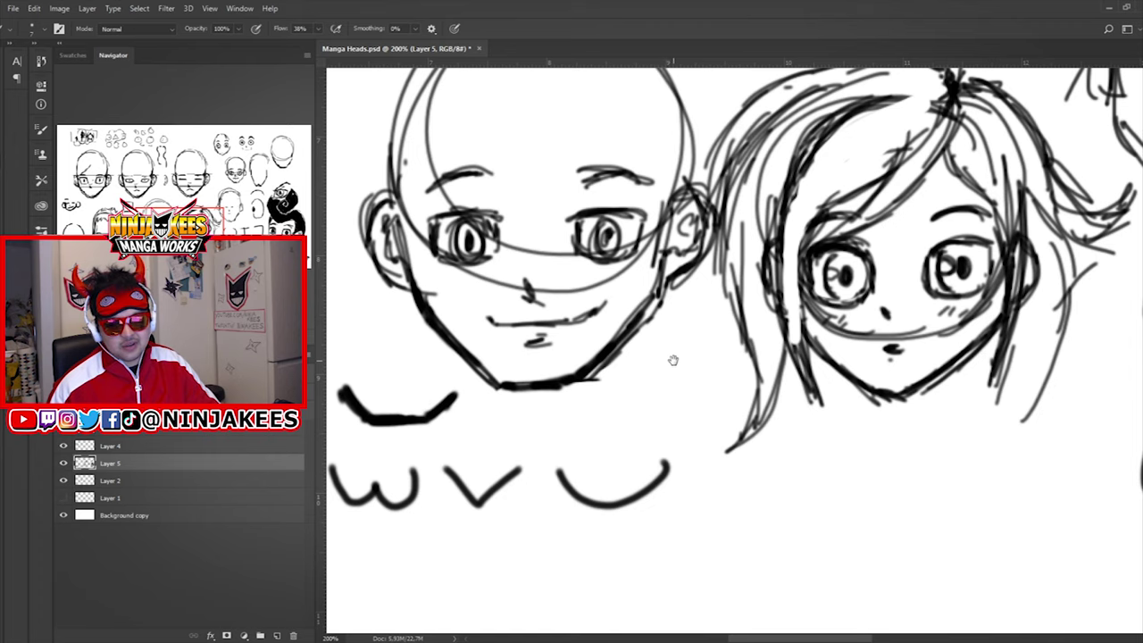
pyautogui.scroll(15, 610, 250)
pyautogui.hscroll(-10, 610, 251)
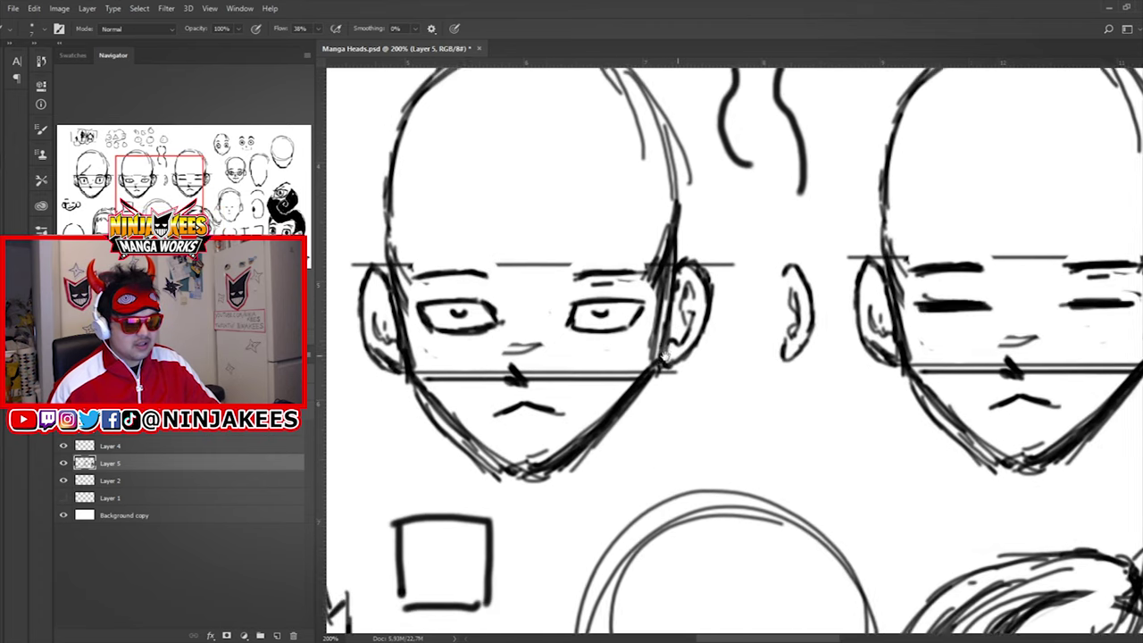
pyautogui.moveTo(648, 402); pyautogui.dragTo(767, 312)
pyautogui.hscroll(8, 767, 311)
pyautogui.scroll(-2, 767, 310)
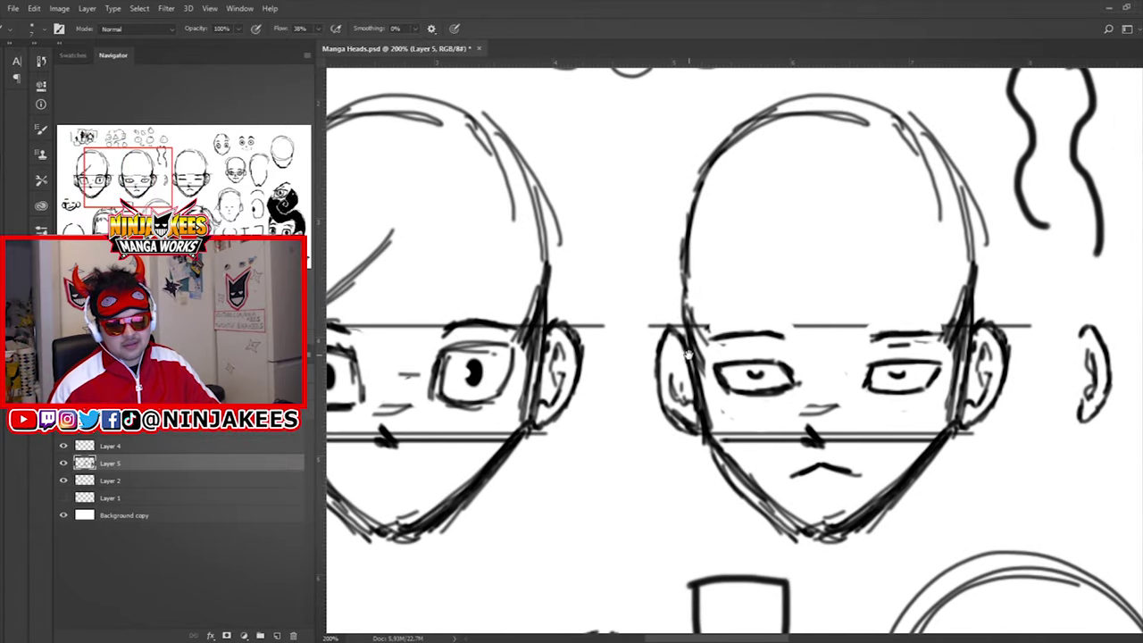
pyautogui.scroll(-7, 684, 339)
pyautogui.scroll(-1, 683, 348)
pyautogui.moveTo(689, 325); pyautogui.dragTo(691, 326)
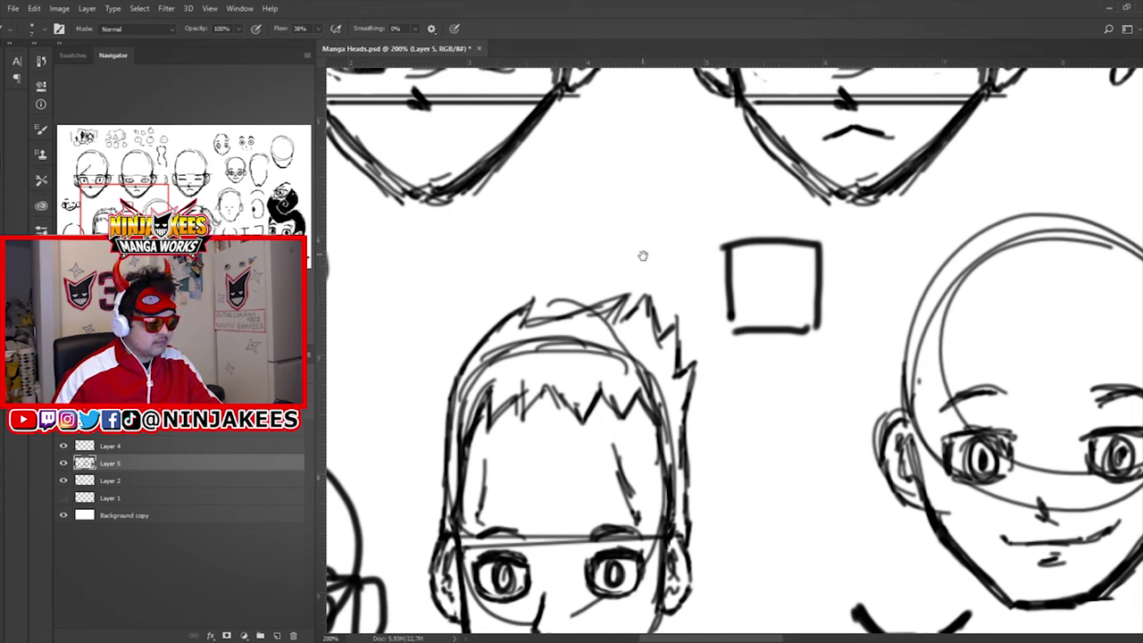
# Save the Manga Heads.psd drawing.
pyautogui.click(16, 10)
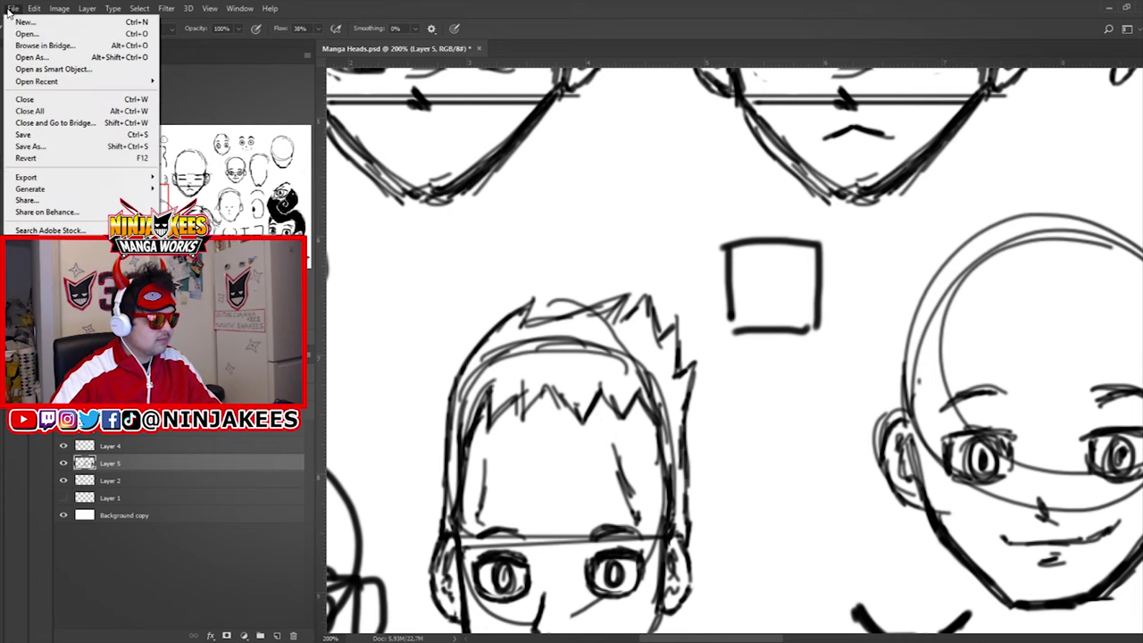
pyautogui.click(32, 134)
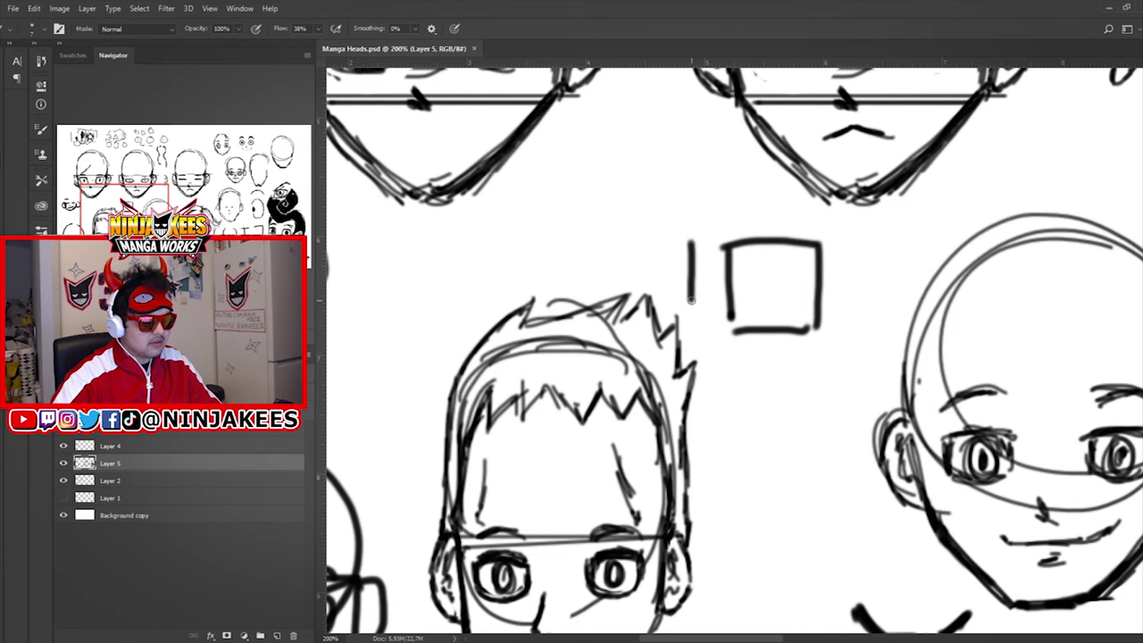
# Review the whole page of manga heads and shape samples, both as an overview and at closer range.
pyautogui.moveTo(1050, 394); pyautogui.dragTo(612, 253)
pyautogui.moveTo(765, 378); pyautogui.dragTo(480, 350)
pyautogui.moveTo(1016, 272); pyautogui.dragTo(821, 319)
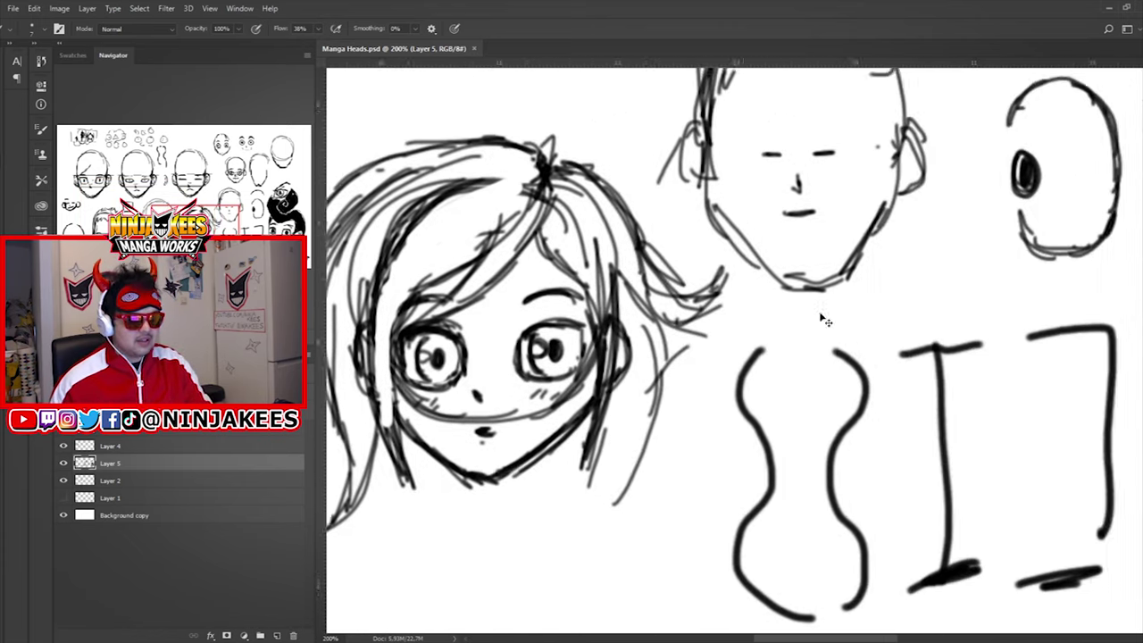
pyautogui.hotkey('ctrl', '-')
pyautogui.hotkey('ctrl', '-')
pyautogui.hotkey('ctrl', '-')
pyautogui.scroll(1, 742, 369)
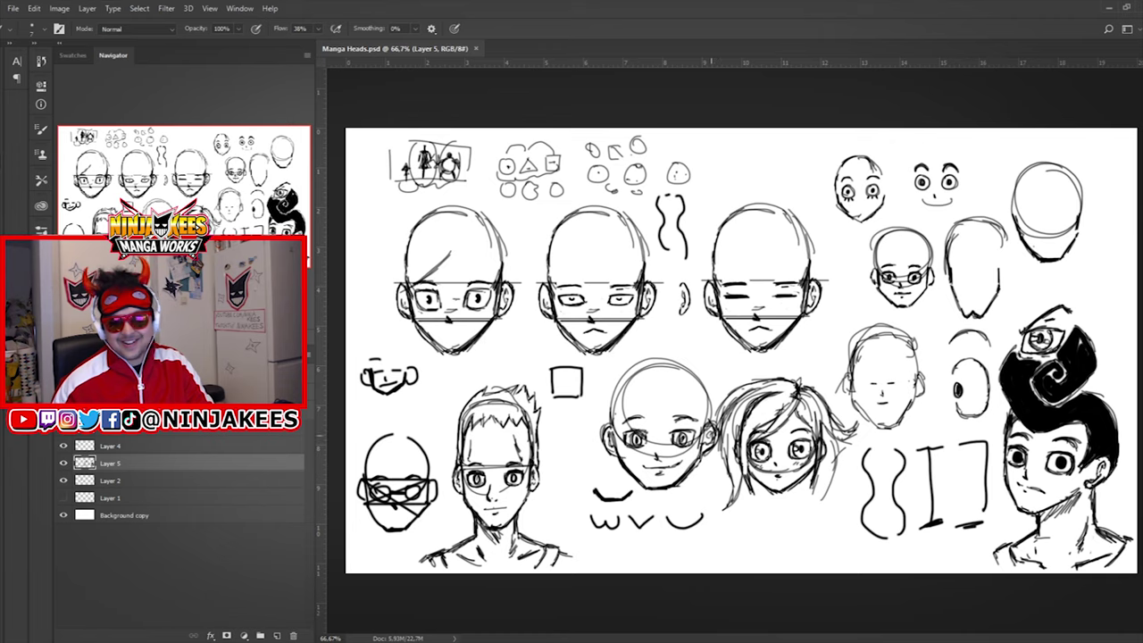
pyautogui.hotkey('ctrl', '+')
pyautogui.moveTo(911, 519); pyautogui.dragTo(848, 353)
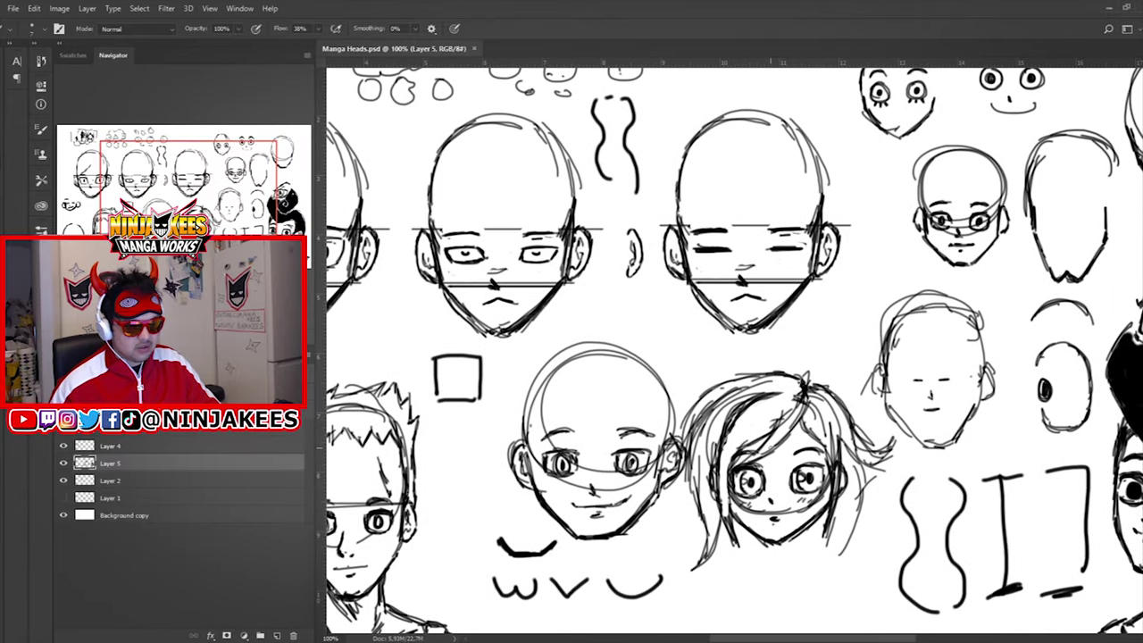
pyautogui.moveTo(793, 491)
pyautogui.mouseDown()
pyautogui.moveTo(668, 388)
pyautogui.moveTo(713, 375)
pyautogui.moveTo(896, 408)
pyautogui.moveTo(913, 388)
pyautogui.moveTo(731, 414)
pyautogui.mouseUp()
pyautogui.moveTo(1076, 132)
pyautogui.mouseDown()
pyautogui.moveTo(853, 314)
pyautogui.moveTo(727, 437)
pyautogui.moveTo(848, 311)
pyautogui.mouseUp()
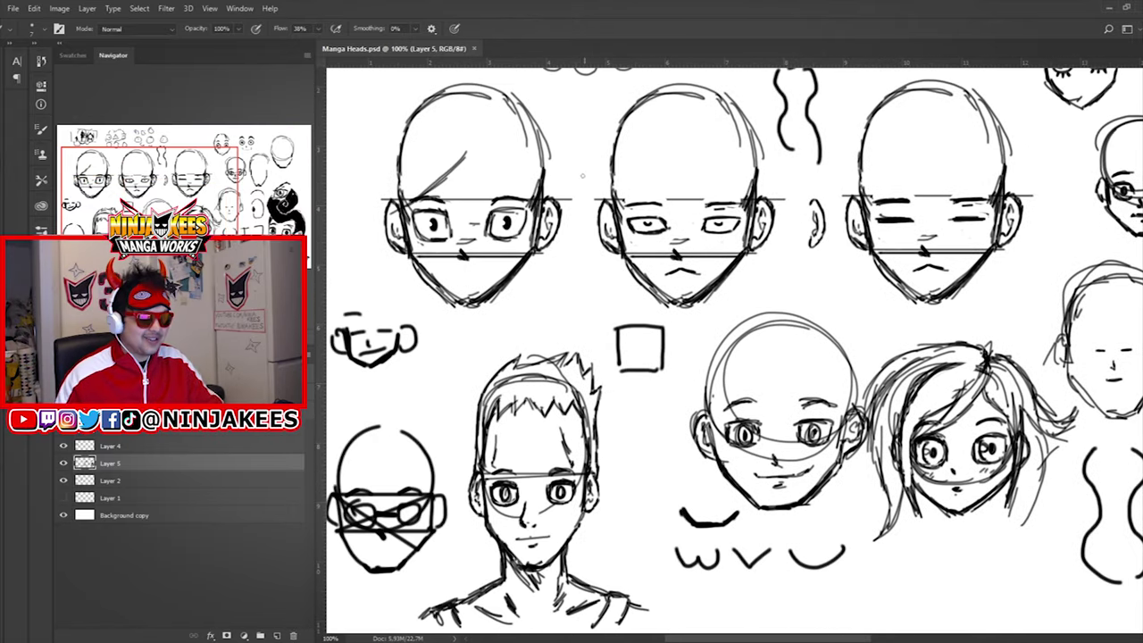
pyautogui.moveTo(716, 405); pyautogui.dragTo(740, 232)
pyautogui.moveTo(766, 315); pyautogui.dragTo(416, 409)
pyautogui.moveTo(621, 388); pyautogui.dragTo(819, 301)
pyautogui.hotkey('ctrl', '-')
pyautogui.hotkey('ctrl', '-')
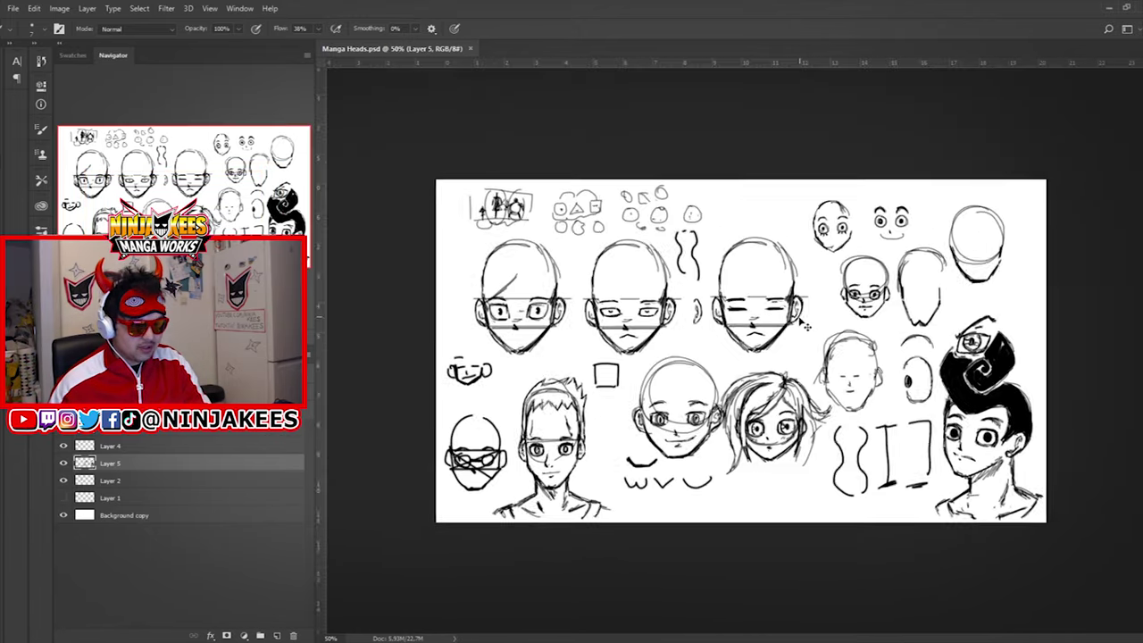
# Add thick dark strokes along the upper left skull outline of the closed-eyed bald head.
pyautogui.hotkey('ctrl', '+')
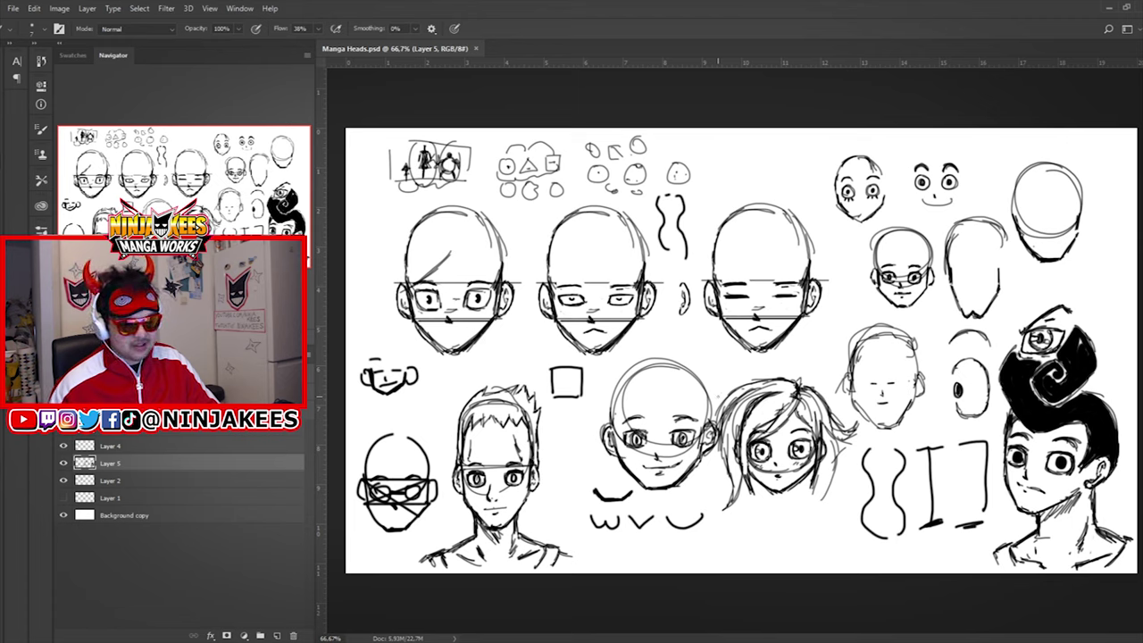
pyautogui.moveTo(724, 223)
pyautogui.mouseDown()
pyautogui.moveTo(741, 204)
pyautogui.moveTo(705, 259)
pyautogui.moveTo(704, 284)
pyautogui.mouseUp()
pyautogui.moveTo(727, 207); pyautogui.dragTo(707, 248)
pyautogui.moveTo(717, 247)
pyautogui.mouseDown()
pyautogui.moveTo(709, 284)
pyautogui.moveTo(707, 257)
pyautogui.mouseUp()
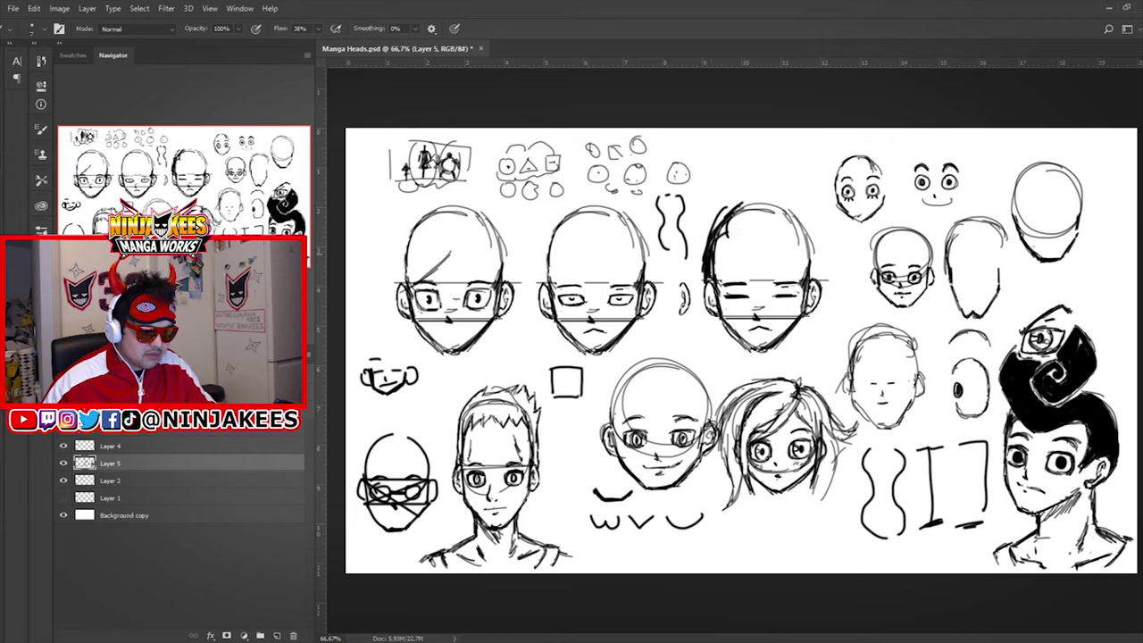
# Draw a thick horizontal line across the lower part of the empty round skull in the page's upper right corner.
pyautogui.moveTo(1053, 168)
pyautogui.mouseDown()
pyautogui.moveTo(1023, 243)
pyautogui.moveTo(1072, 230)
pyautogui.moveTo(1091, 238)
pyautogui.moveTo(1038, 233)
pyautogui.moveTo(1090, 224)
pyautogui.mouseUp()
pyautogui.hotkey('ctrl', 'z')
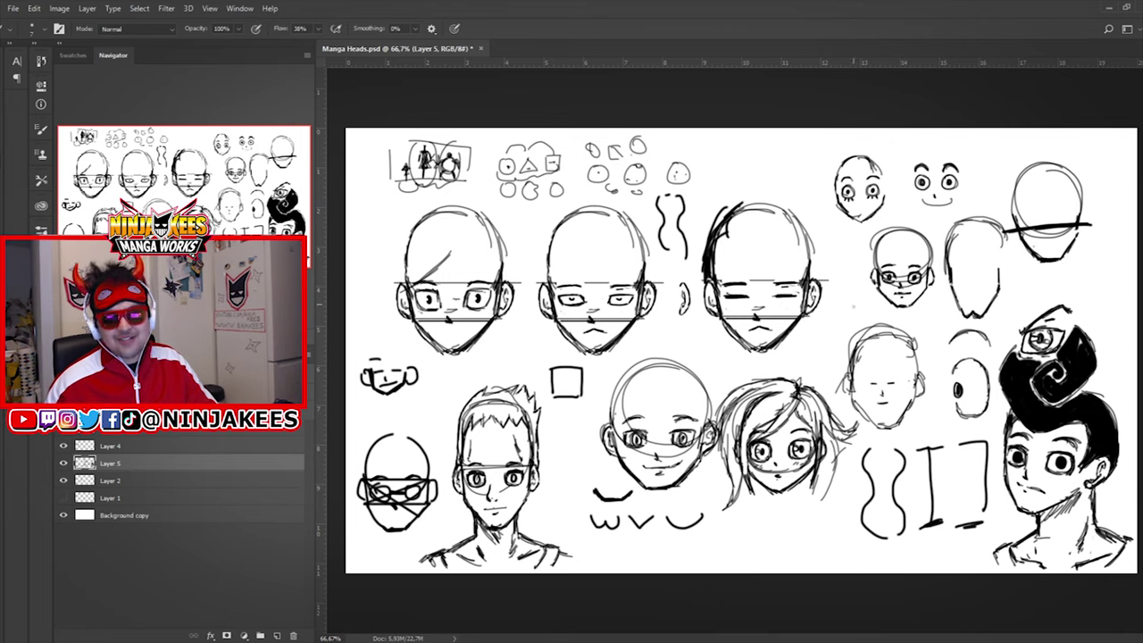
# Sketch a small round skull with overlapping circular strokes in the blank area above the closed-eyed head.
pyautogui.scroll(1, 797, 360)
pyautogui.moveTo(786, 323)
pyautogui.mouseDown()
pyautogui.moveTo(585, 332)
pyautogui.moveTo(603, 384)
pyautogui.moveTo(755, 406)
pyautogui.moveTo(956, 399)
pyautogui.mouseUp()
pyautogui.moveTo(1098, 504)
pyautogui.mouseDown()
pyautogui.moveTo(1127, 284)
pyautogui.moveTo(845, 222)
pyautogui.moveTo(659, 458)
pyautogui.mouseUp()
pyautogui.scroll(-1, 759, 349)
pyautogui.scroll(2, 669, 224)
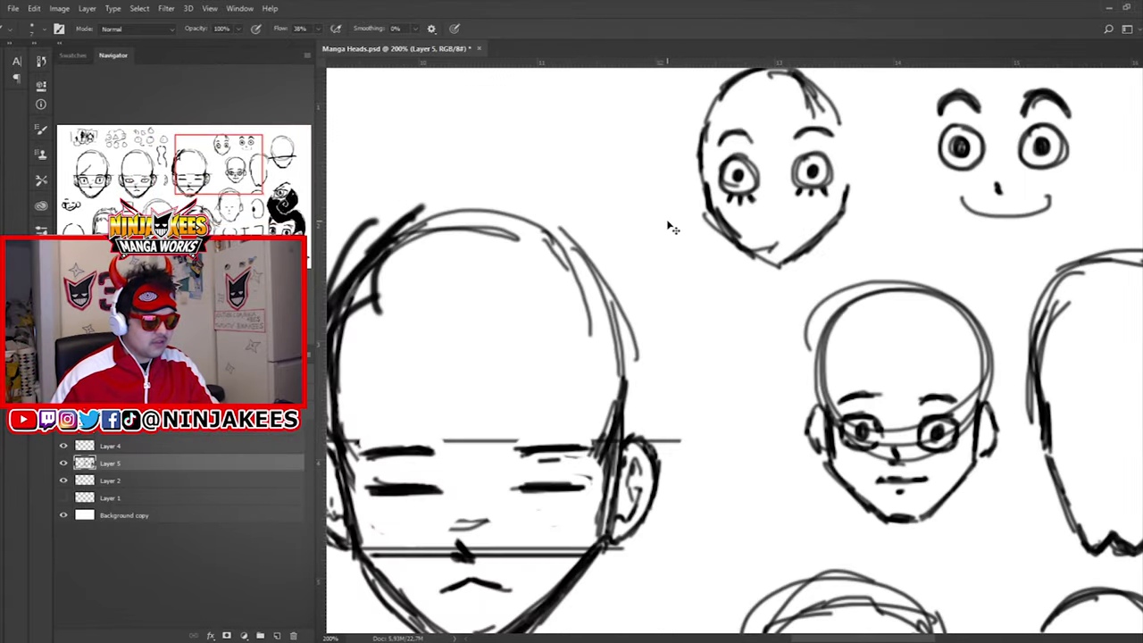
pyautogui.moveTo(629, 175); pyautogui.dragTo(651, 331)
pyautogui.scroll(2, 643, 296)
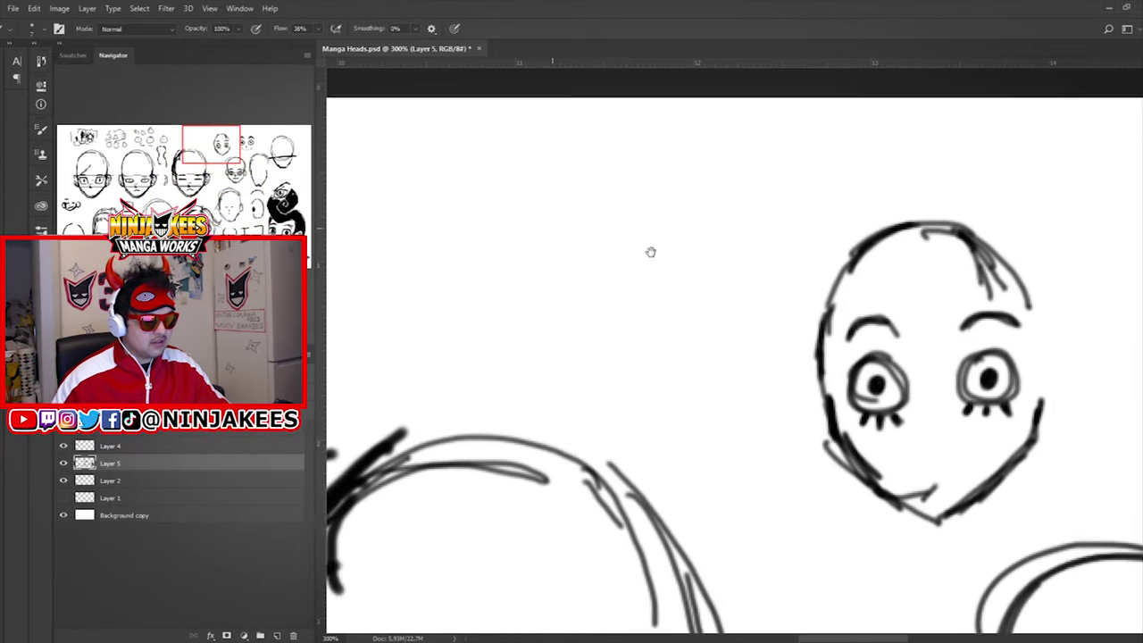
pyautogui.moveTo(696, 184)
pyautogui.mouseDown()
pyautogui.moveTo(696, 331)
pyautogui.moveTo(645, 190)
pyautogui.moveTo(739, 309)
pyautogui.moveTo(583, 224)
pyautogui.moveTo(739, 200)
pyautogui.mouseUp()
pyautogui.hotkey('ctrl', 'z')
# Add short side lines and a pointed V-shaped jaw beneath the small round skull.
pyautogui.moveTo(591, 281); pyautogui.dragTo(600, 352)
pyautogui.moveTo(594, 311); pyautogui.dragTo(610, 357)
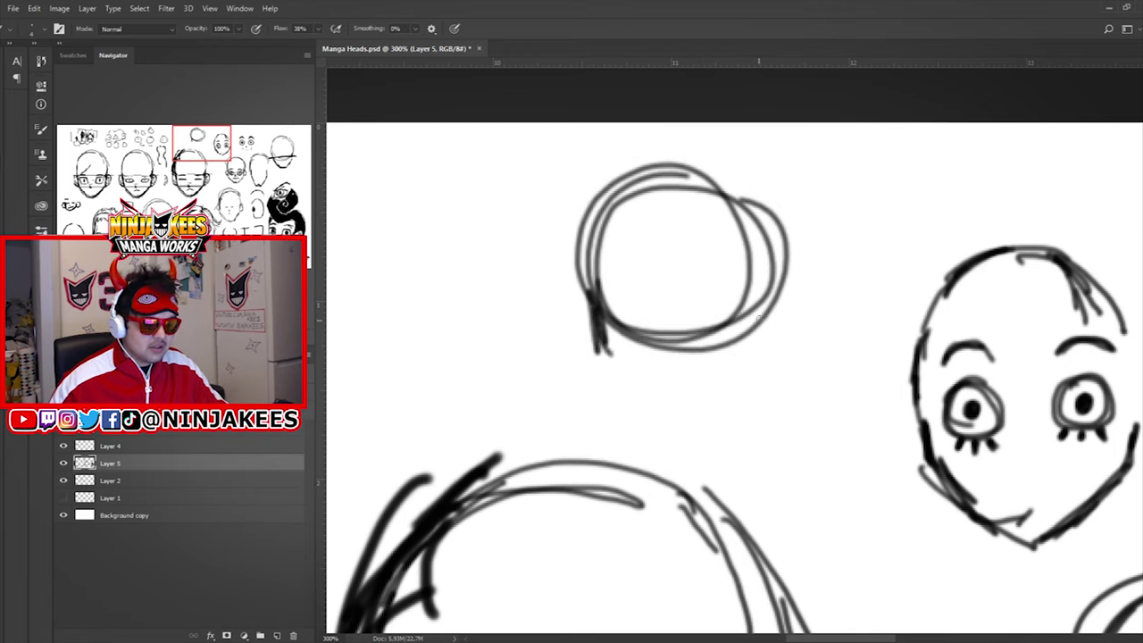
pyautogui.moveTo(757, 286); pyautogui.dragTo(744, 350)
pyautogui.moveTo(596, 339)
pyautogui.mouseDown()
pyautogui.moveTo(625, 384)
pyautogui.moveTo(665, 413)
pyautogui.moveTo(746, 346)
pyautogui.moveTo(675, 398)
pyautogui.mouseUp()
pyautogui.moveTo(605, 349); pyautogui.dragTo(665, 412)
pyautogui.moveTo(741, 343)
pyautogui.mouseDown()
pyautogui.moveTo(668, 405)
pyautogui.moveTo(669, 378)
pyautogui.mouseUp()
# Draw an open U-shaped curve in the blank area just left of the small pointed-chin head.
pyautogui.moveTo(568, 317); pyautogui.dragTo(797, 264)
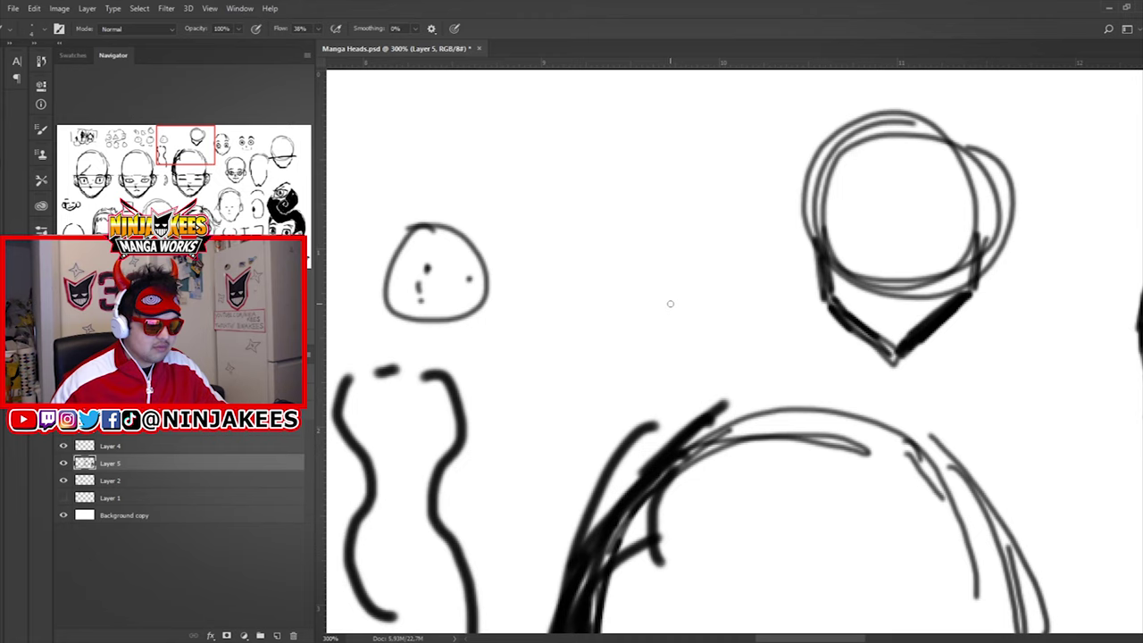
pyautogui.moveTo(870, 288); pyautogui.dragTo(664, 301)
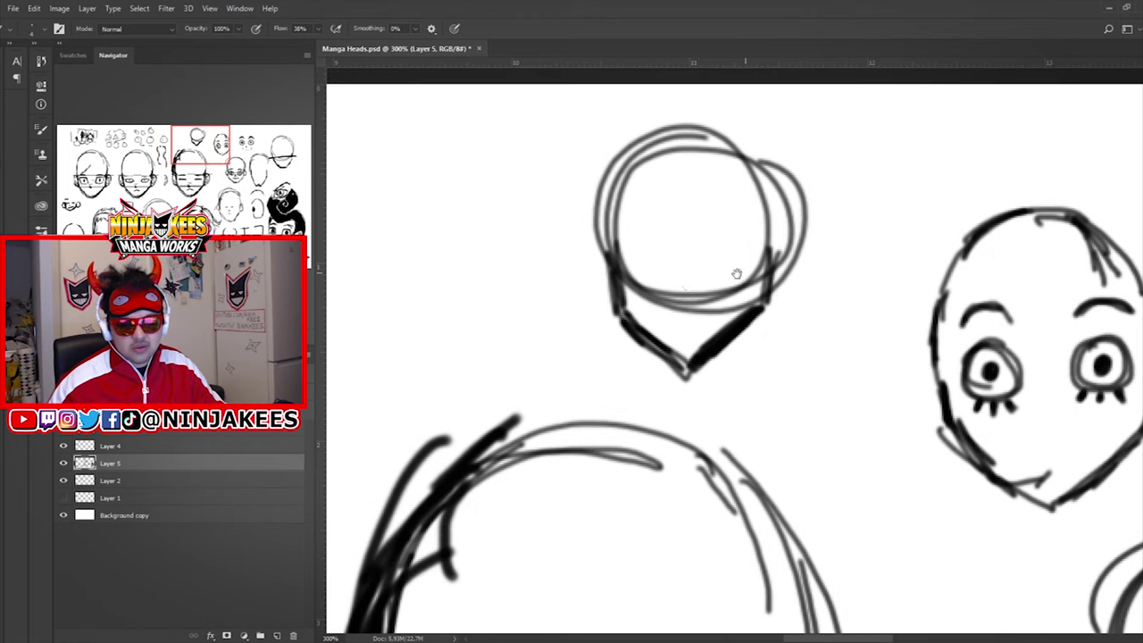
pyautogui.moveTo(426, 284); pyautogui.dragTo(585, 269)
pyautogui.hotkey('ctrl', '-')
pyautogui.hotkey('ctrl', '-')
pyautogui.hotkey('ctrl', '-')
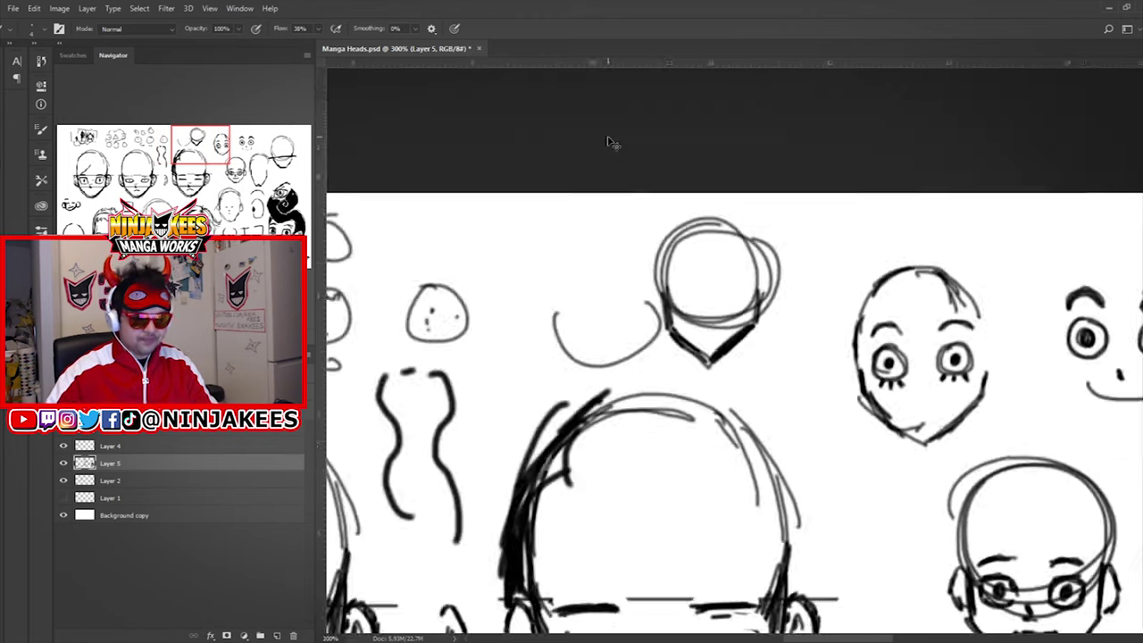